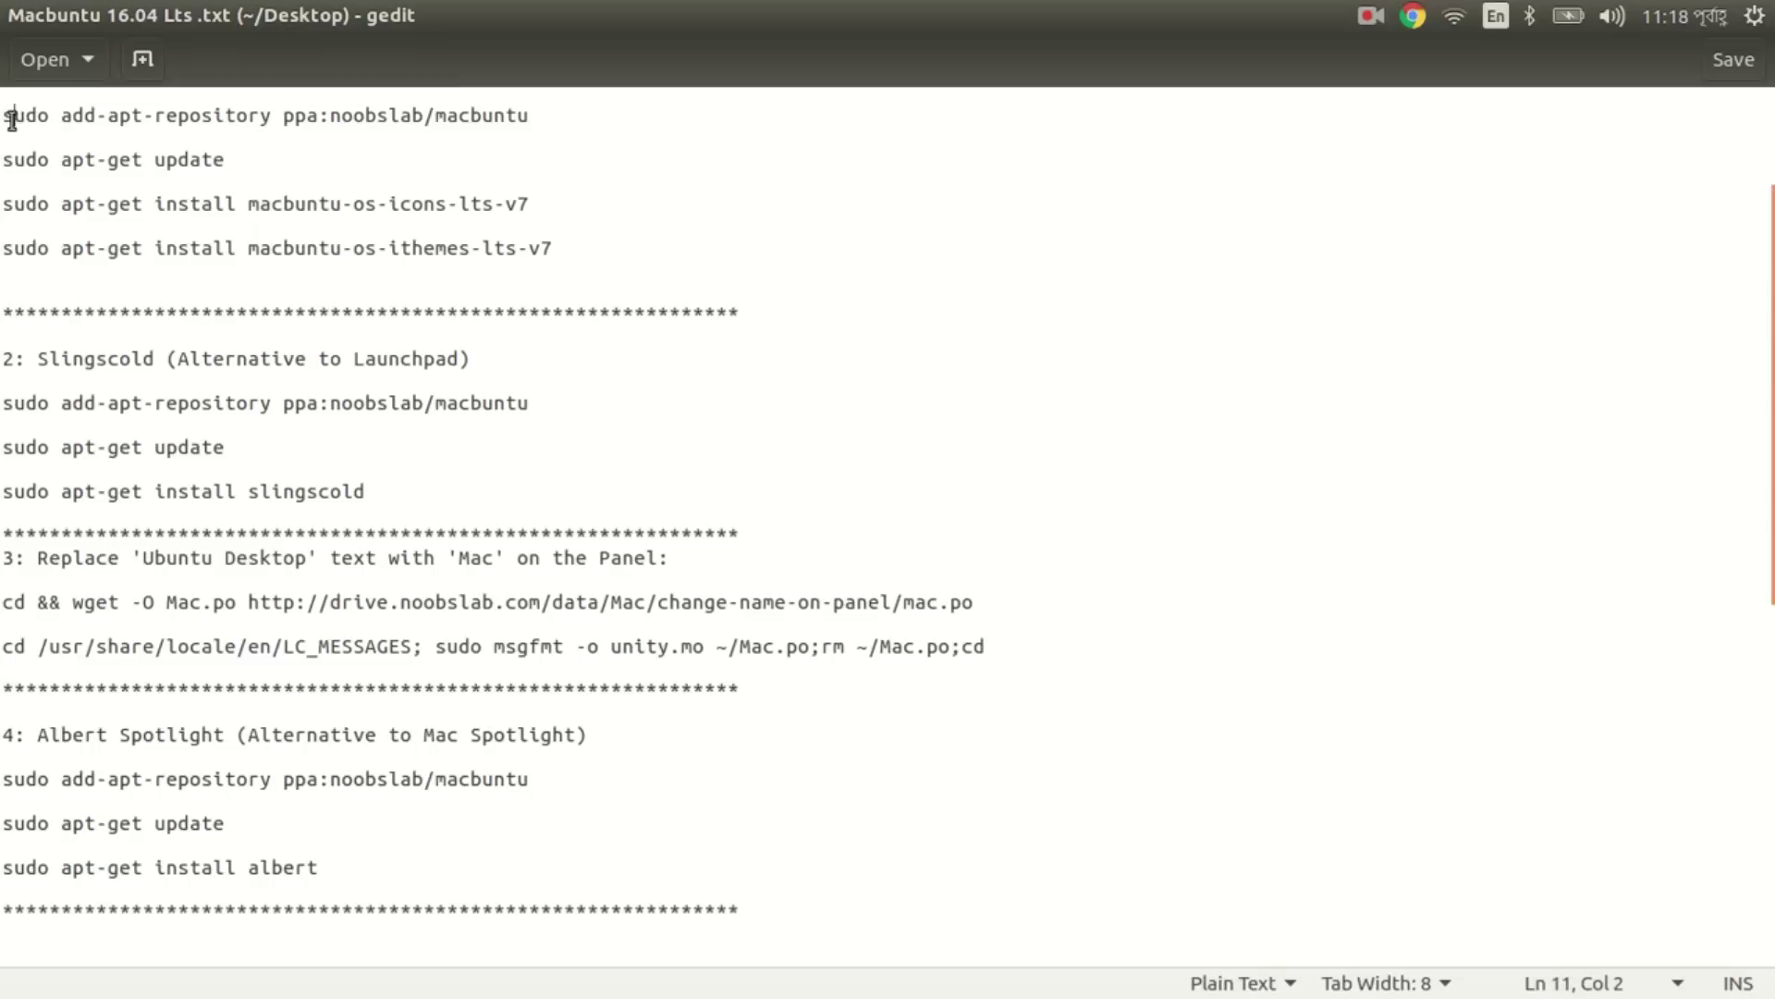
Copy the command "add-apt-repository ppa:docky-core/stable && apt-get update" from the Docky section of the text file.
left_click(3, 121)
scroll(143, 218, "up", 3)
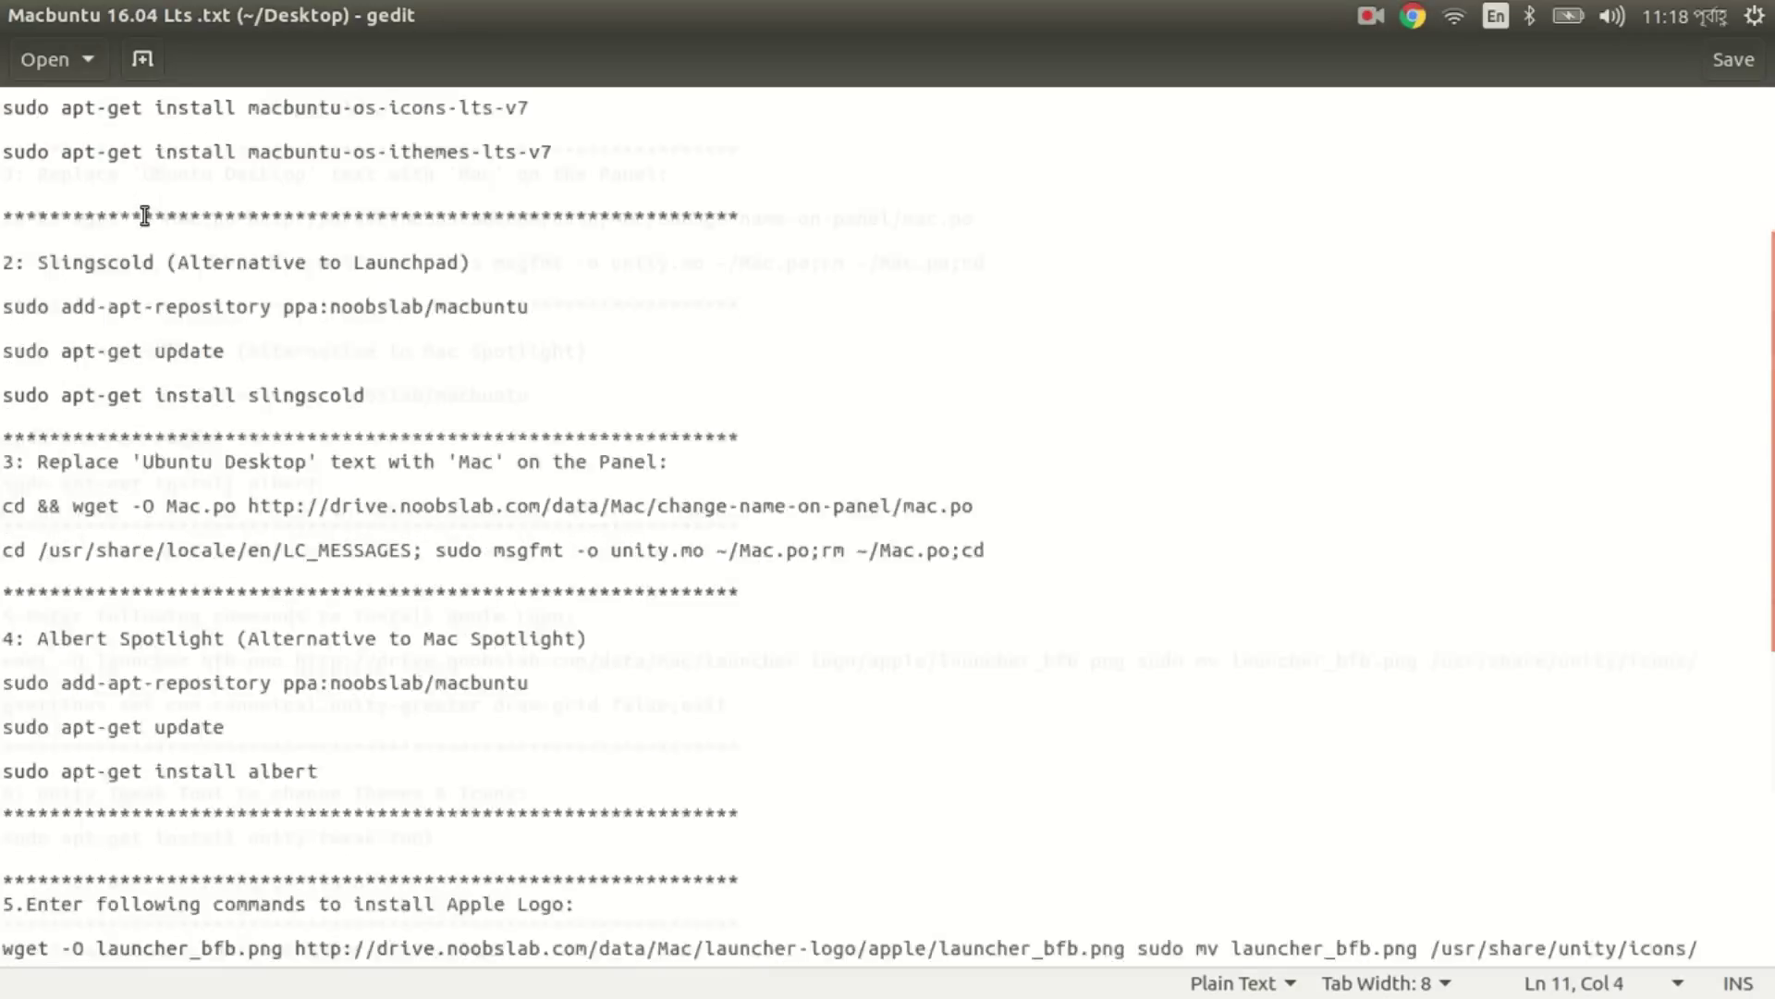
double_click(775, 11)
left_click_drag(4, 202, 697, 200)
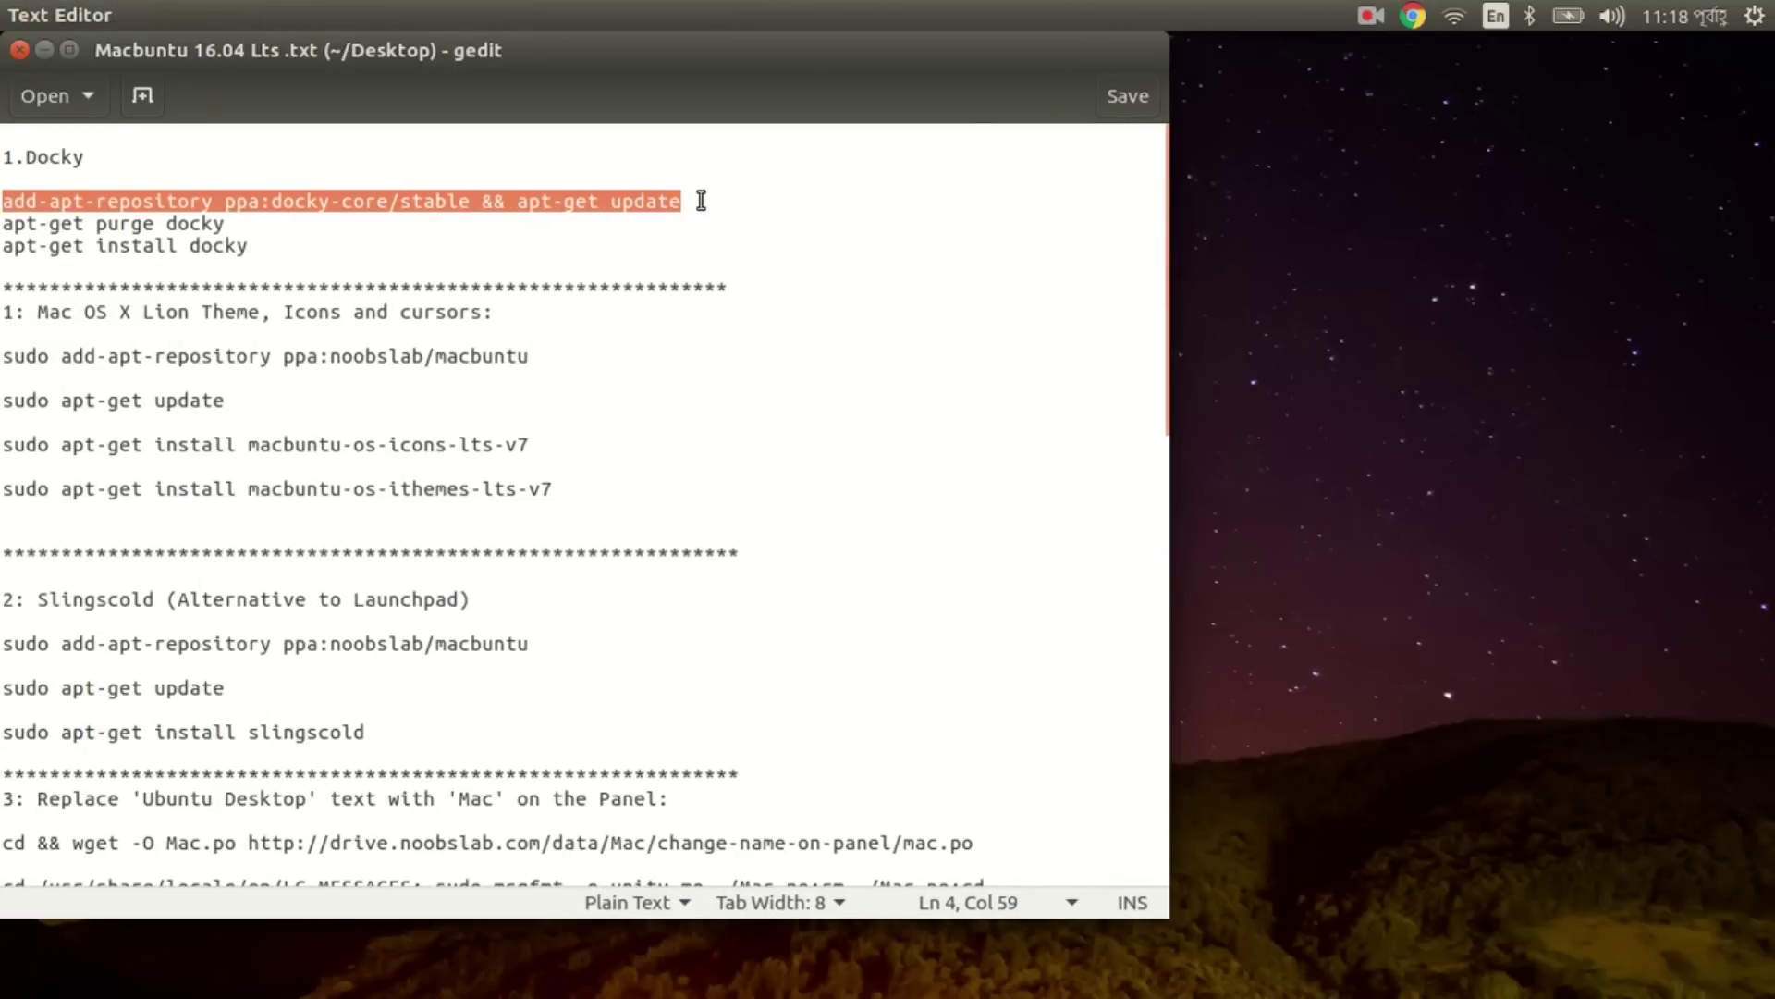
right_click(634, 202)
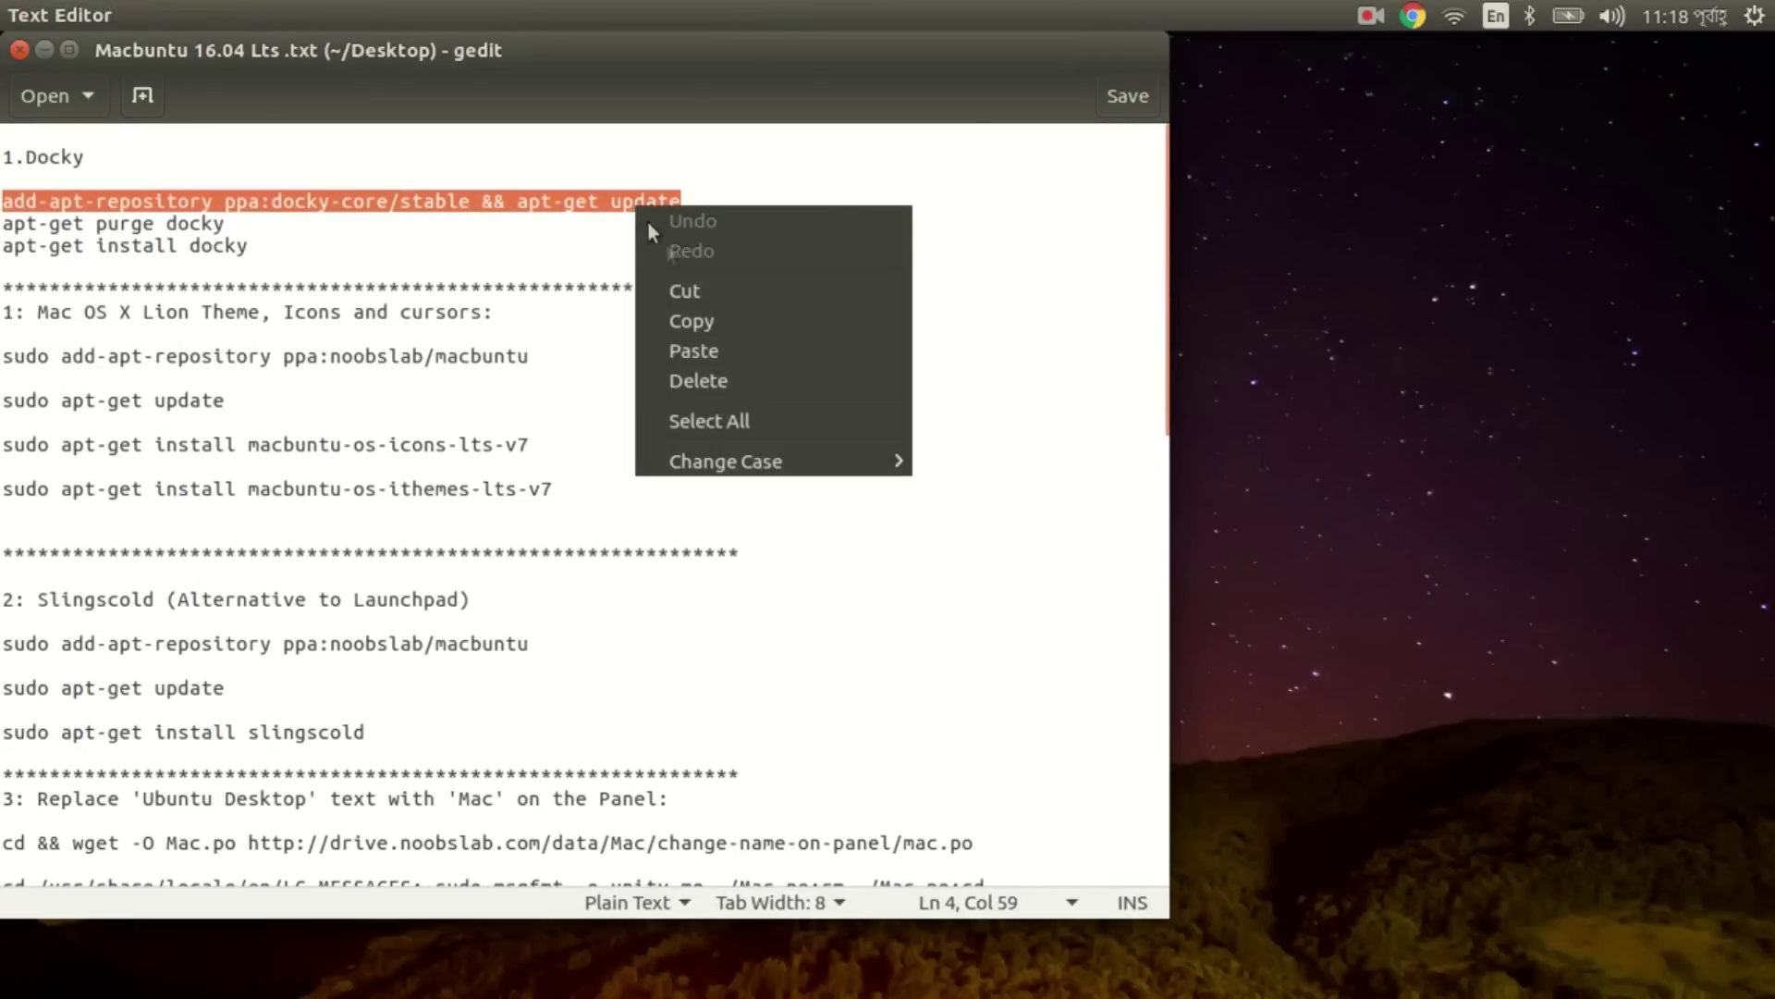
left_click(708, 326)
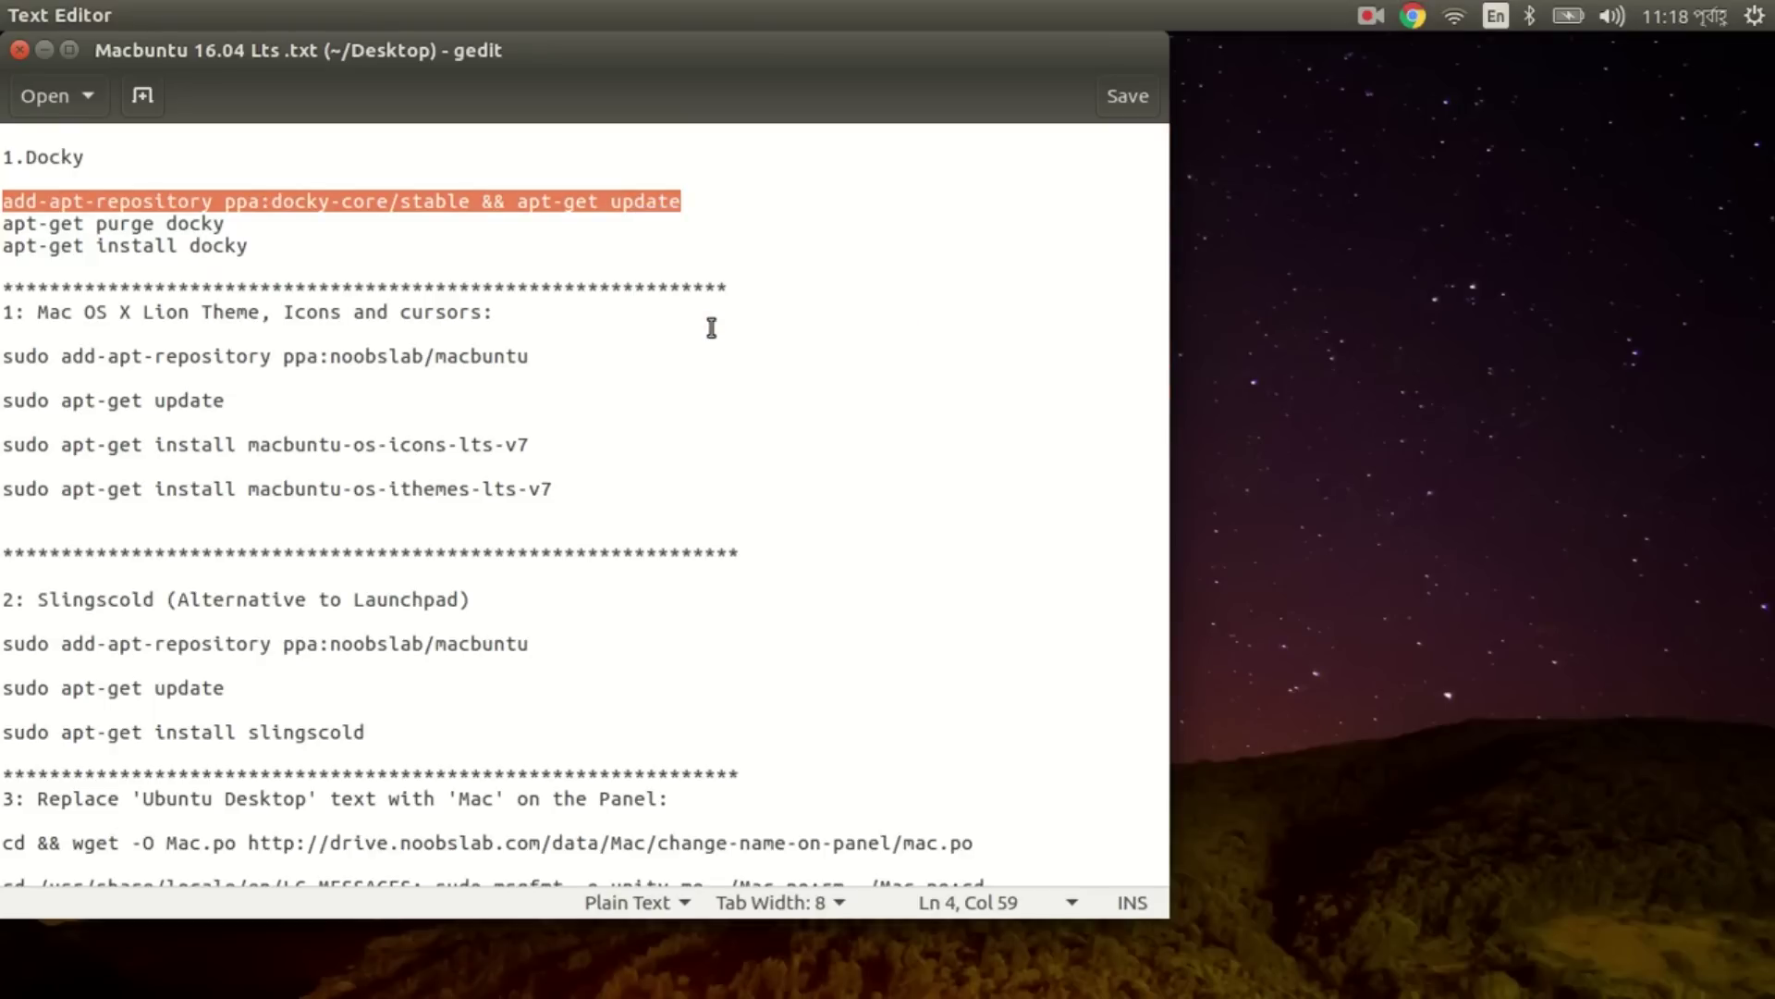
Open a terminal and switch to the root user with "sudo su", entering the account password.
key("ctrl+alt+t")
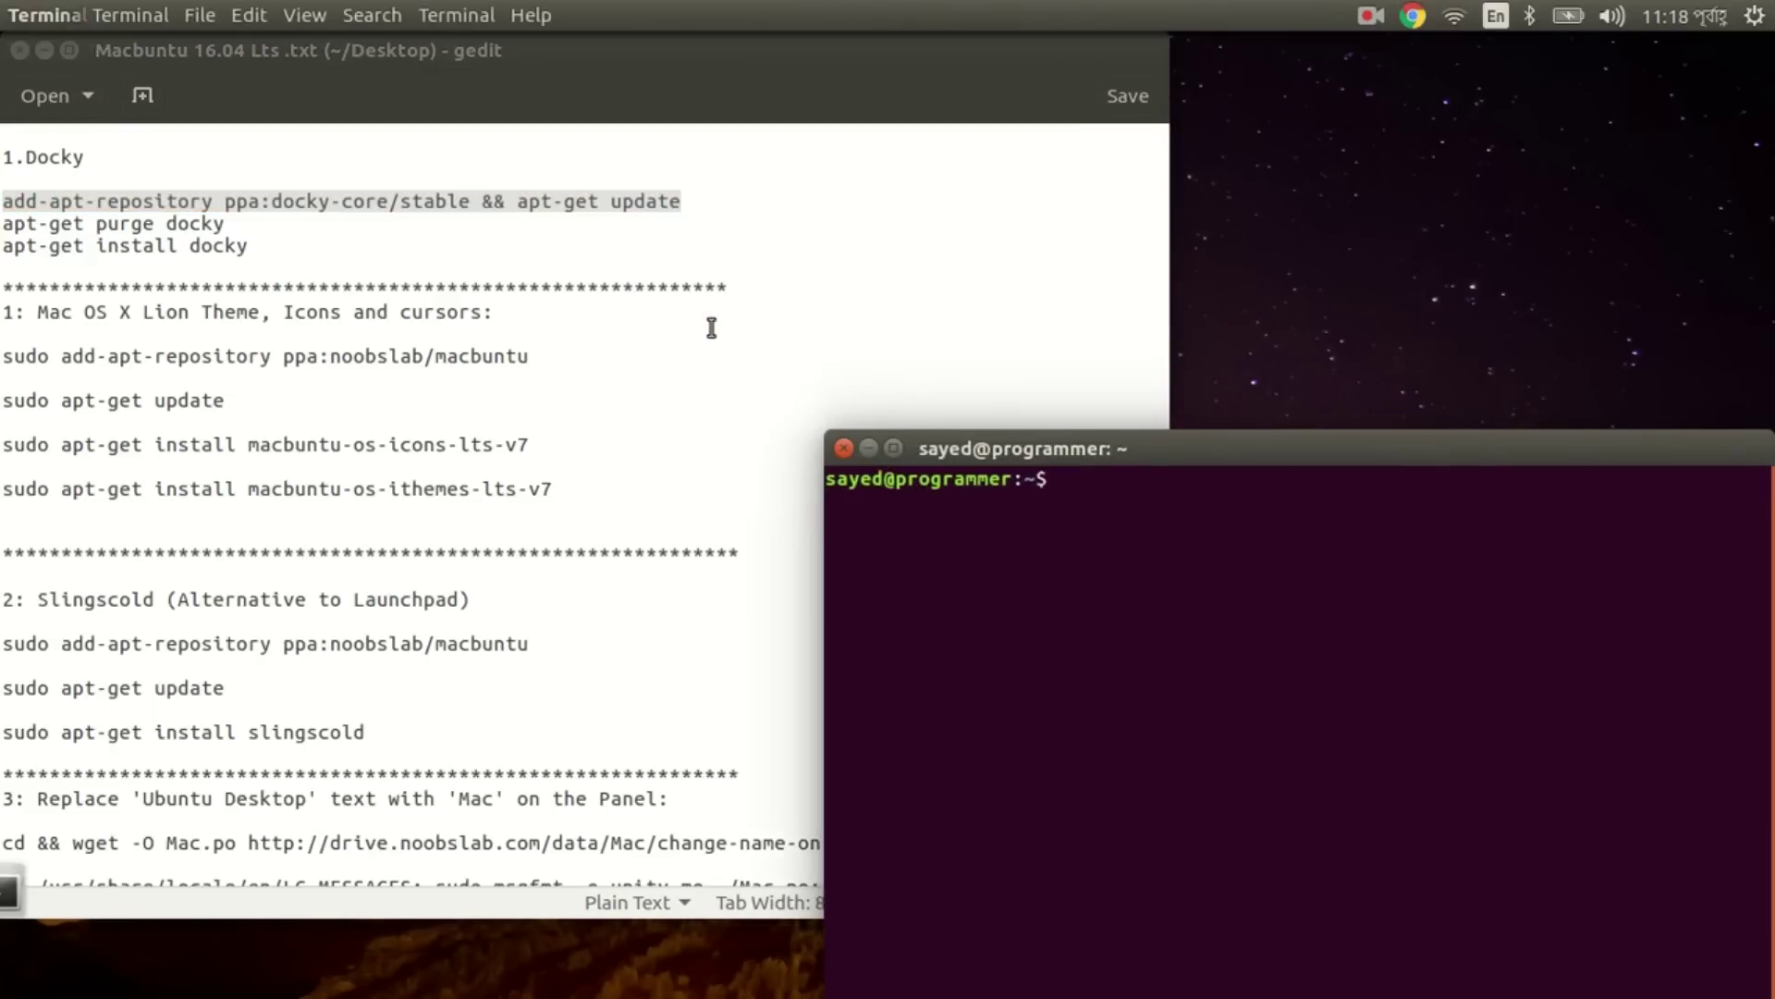
type("sudo su")
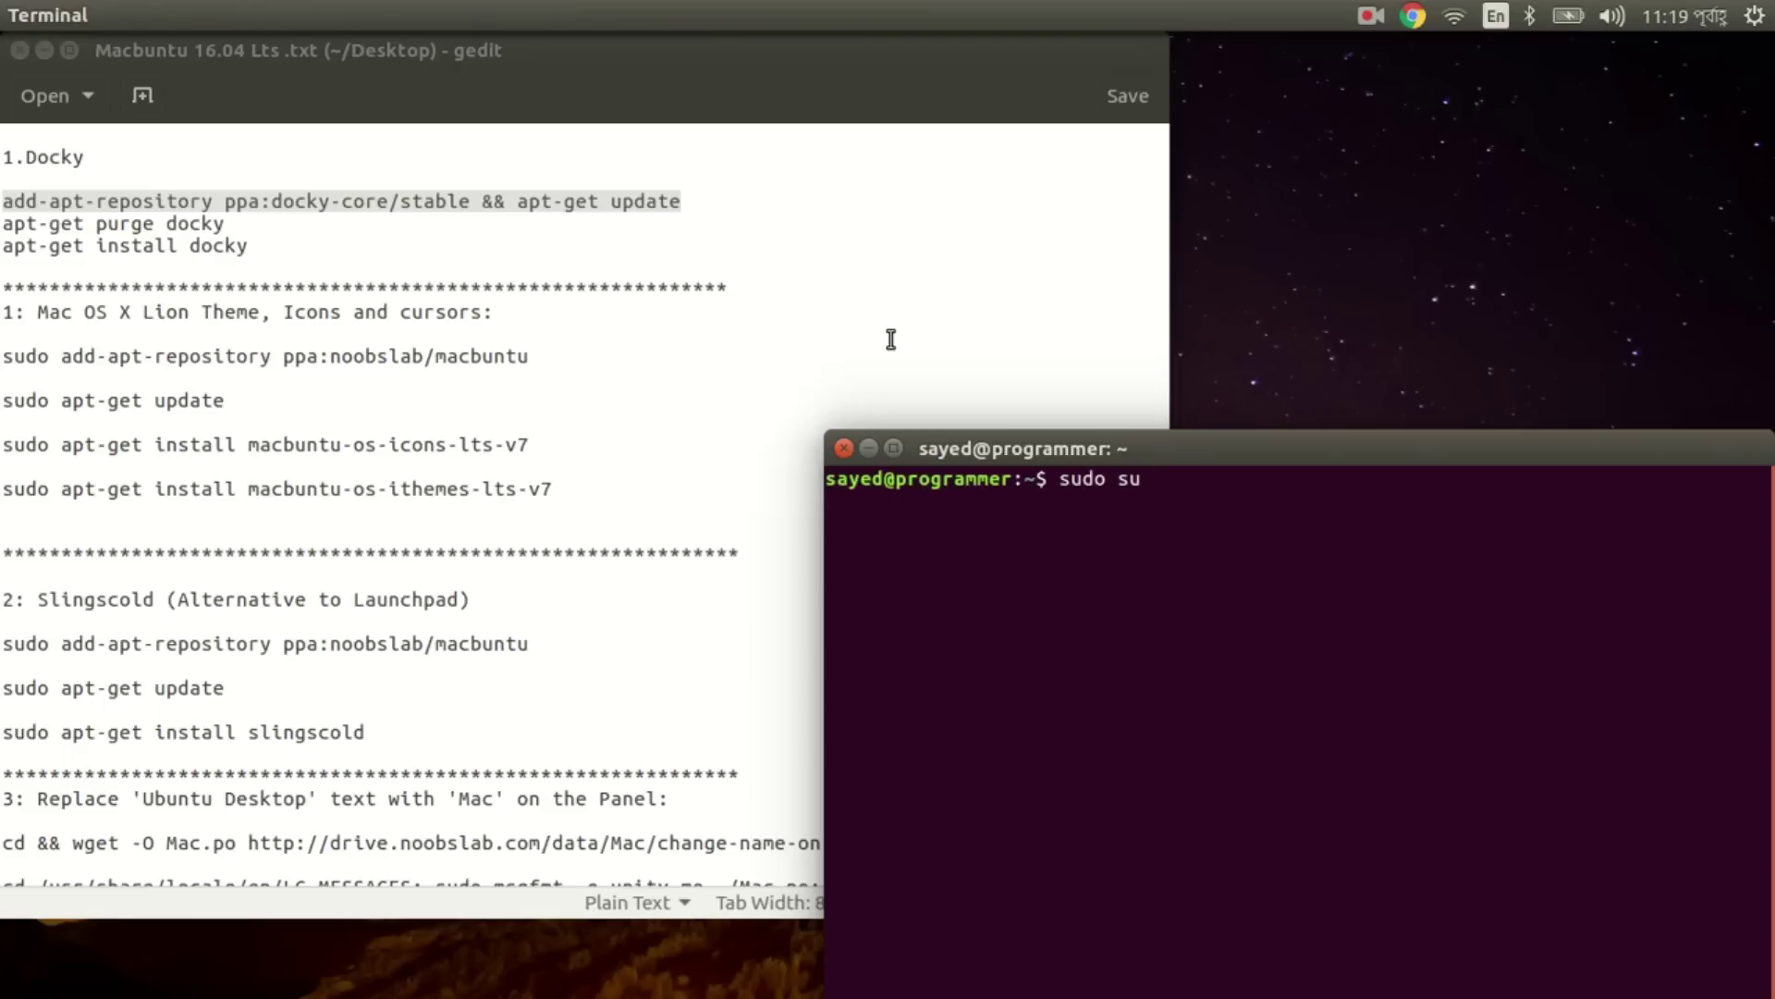
key("Return")
key("Return")
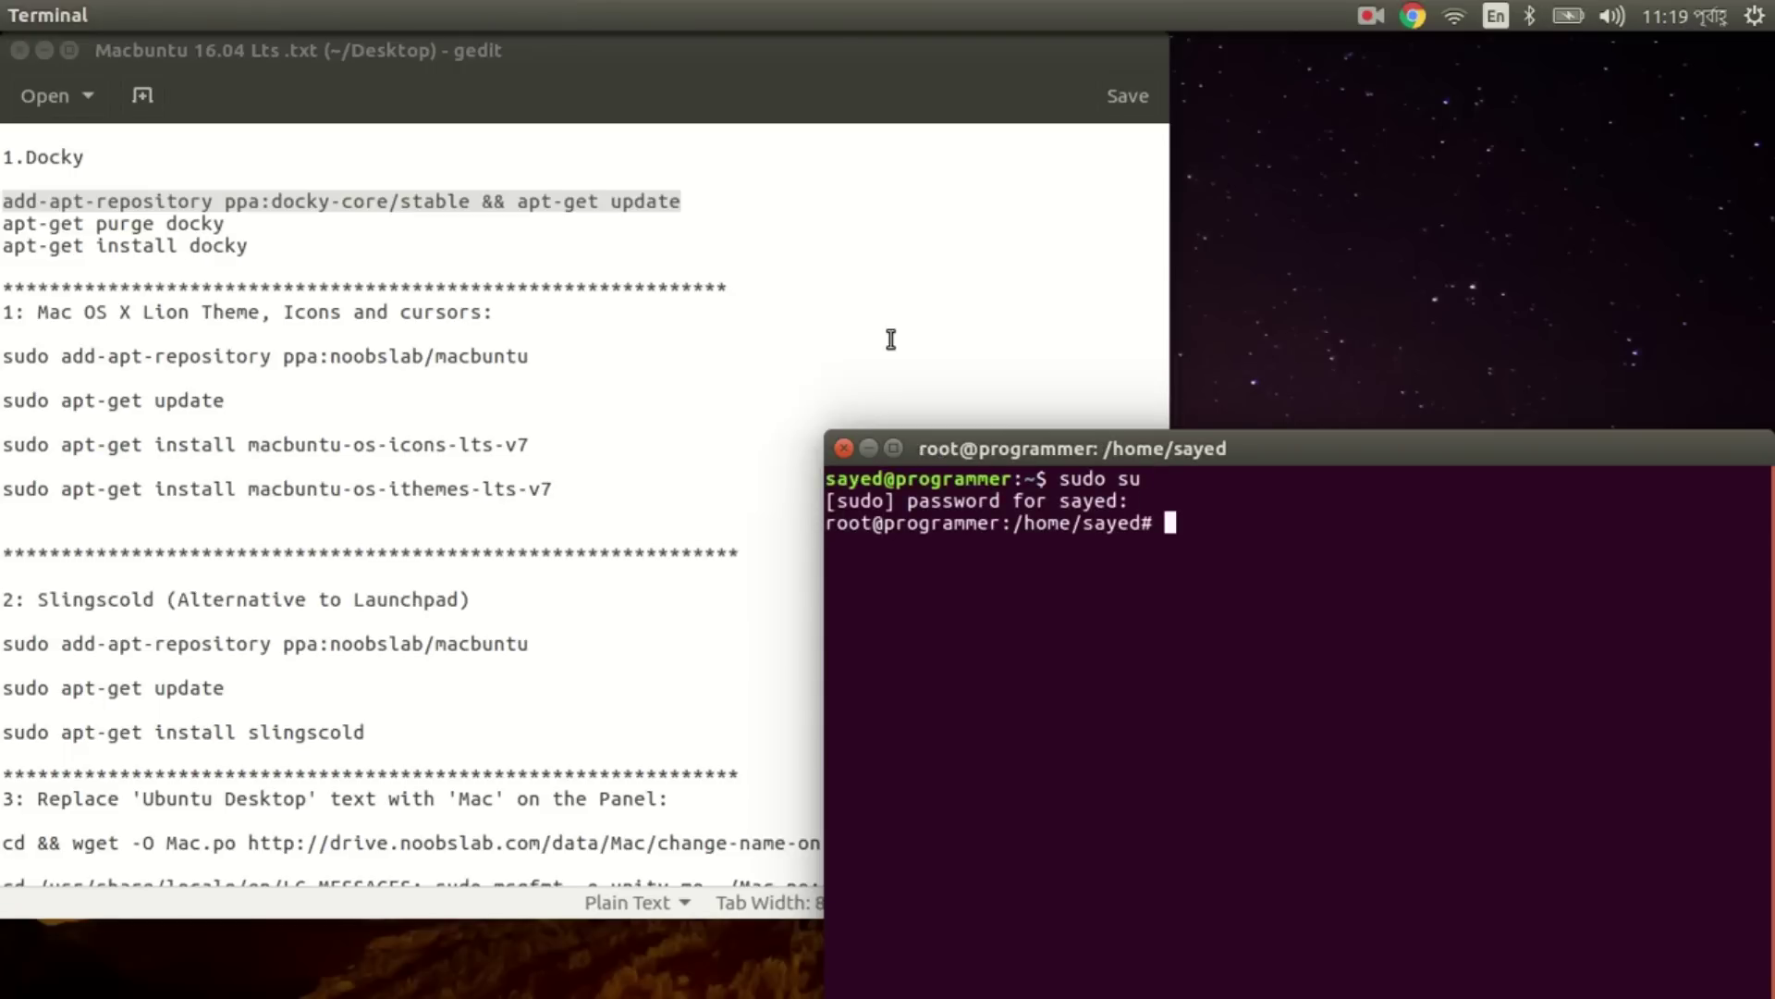
Run the copied "add-apt-repository ppa:docky-core/stable && apt-get update" command in the root terminal and confirm adding the repository.
key("ctrl+shift+v")
key("Return")
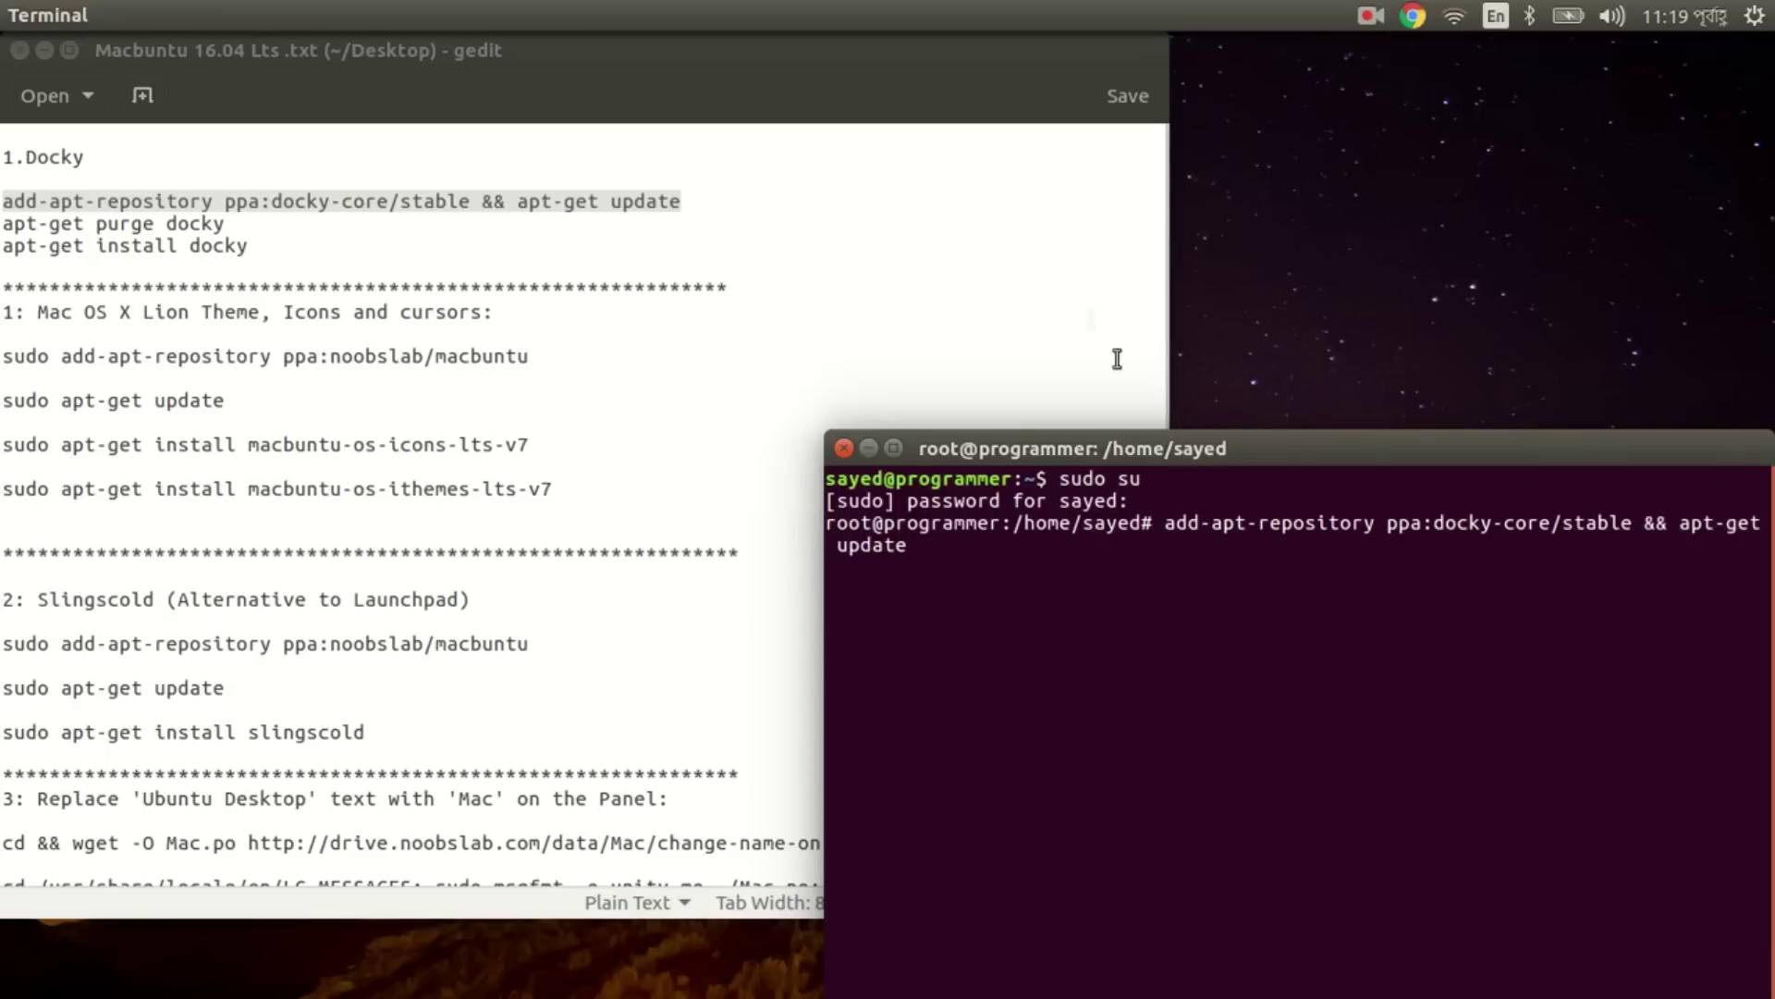
left_click_drag(1146, 447, 1022, 272)
key("Return")
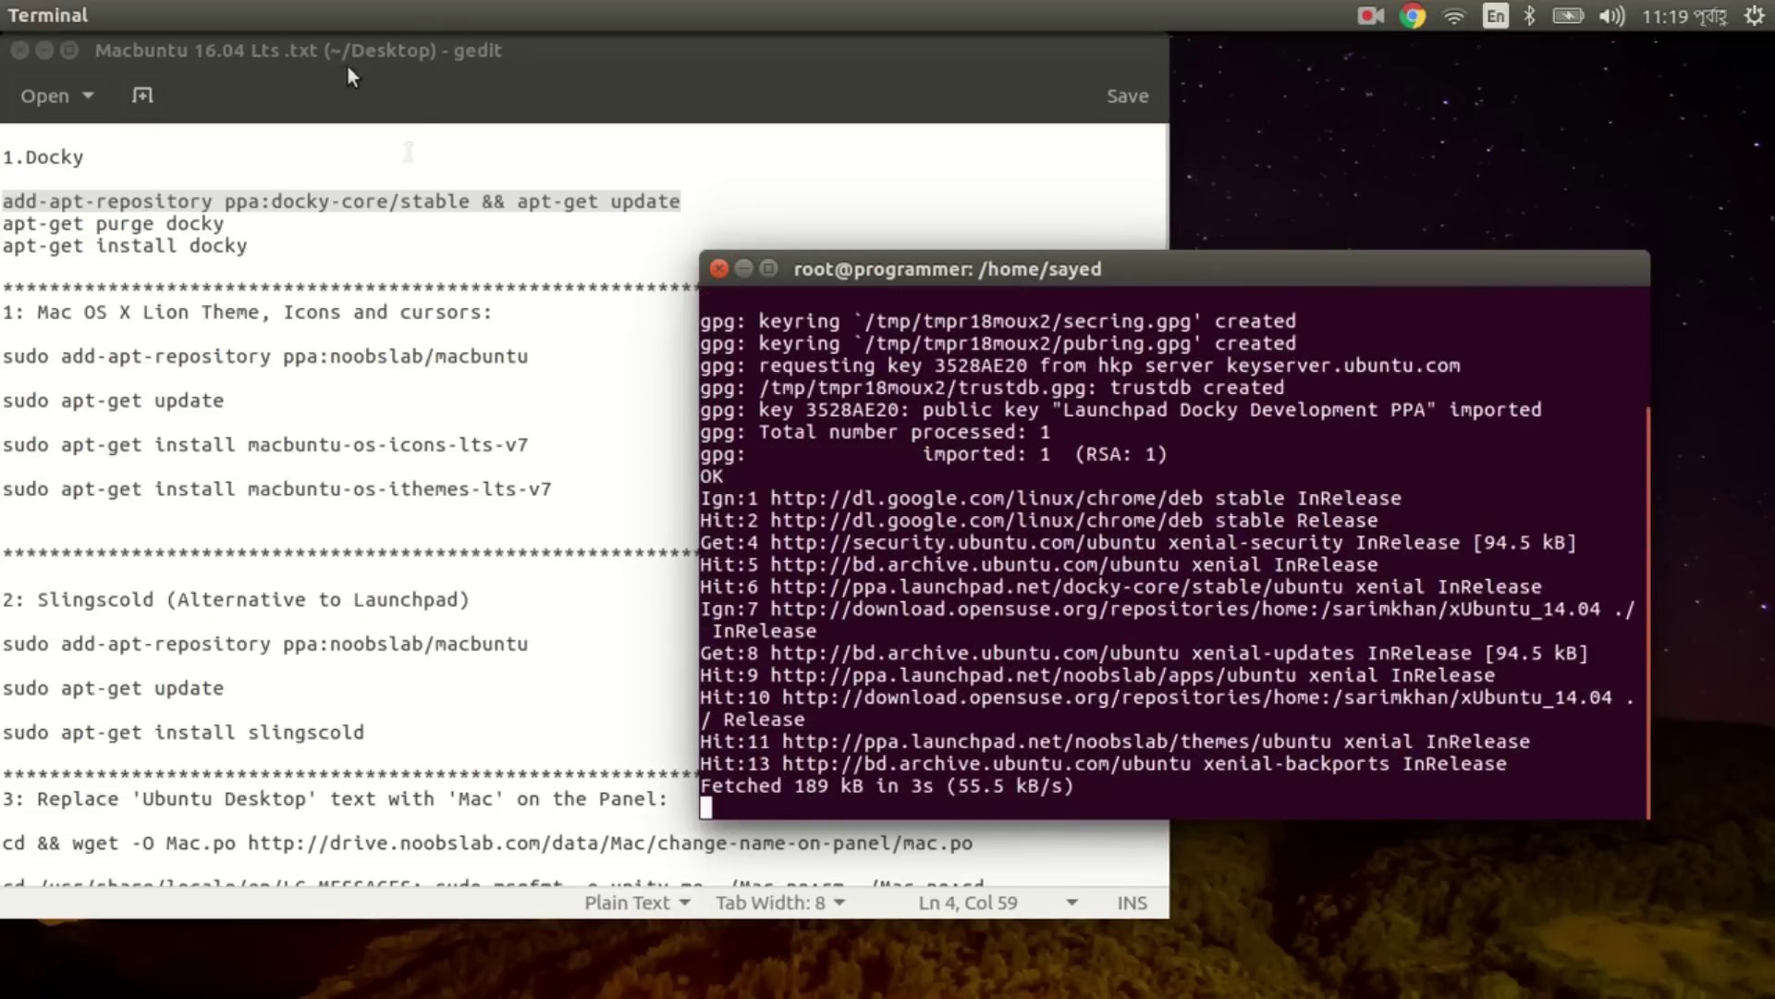
Copy "apt-get purge docky" from the text file, run it in the root terminal and confirm the removal with y.
left_click_drag(225, 223, 3, 222)
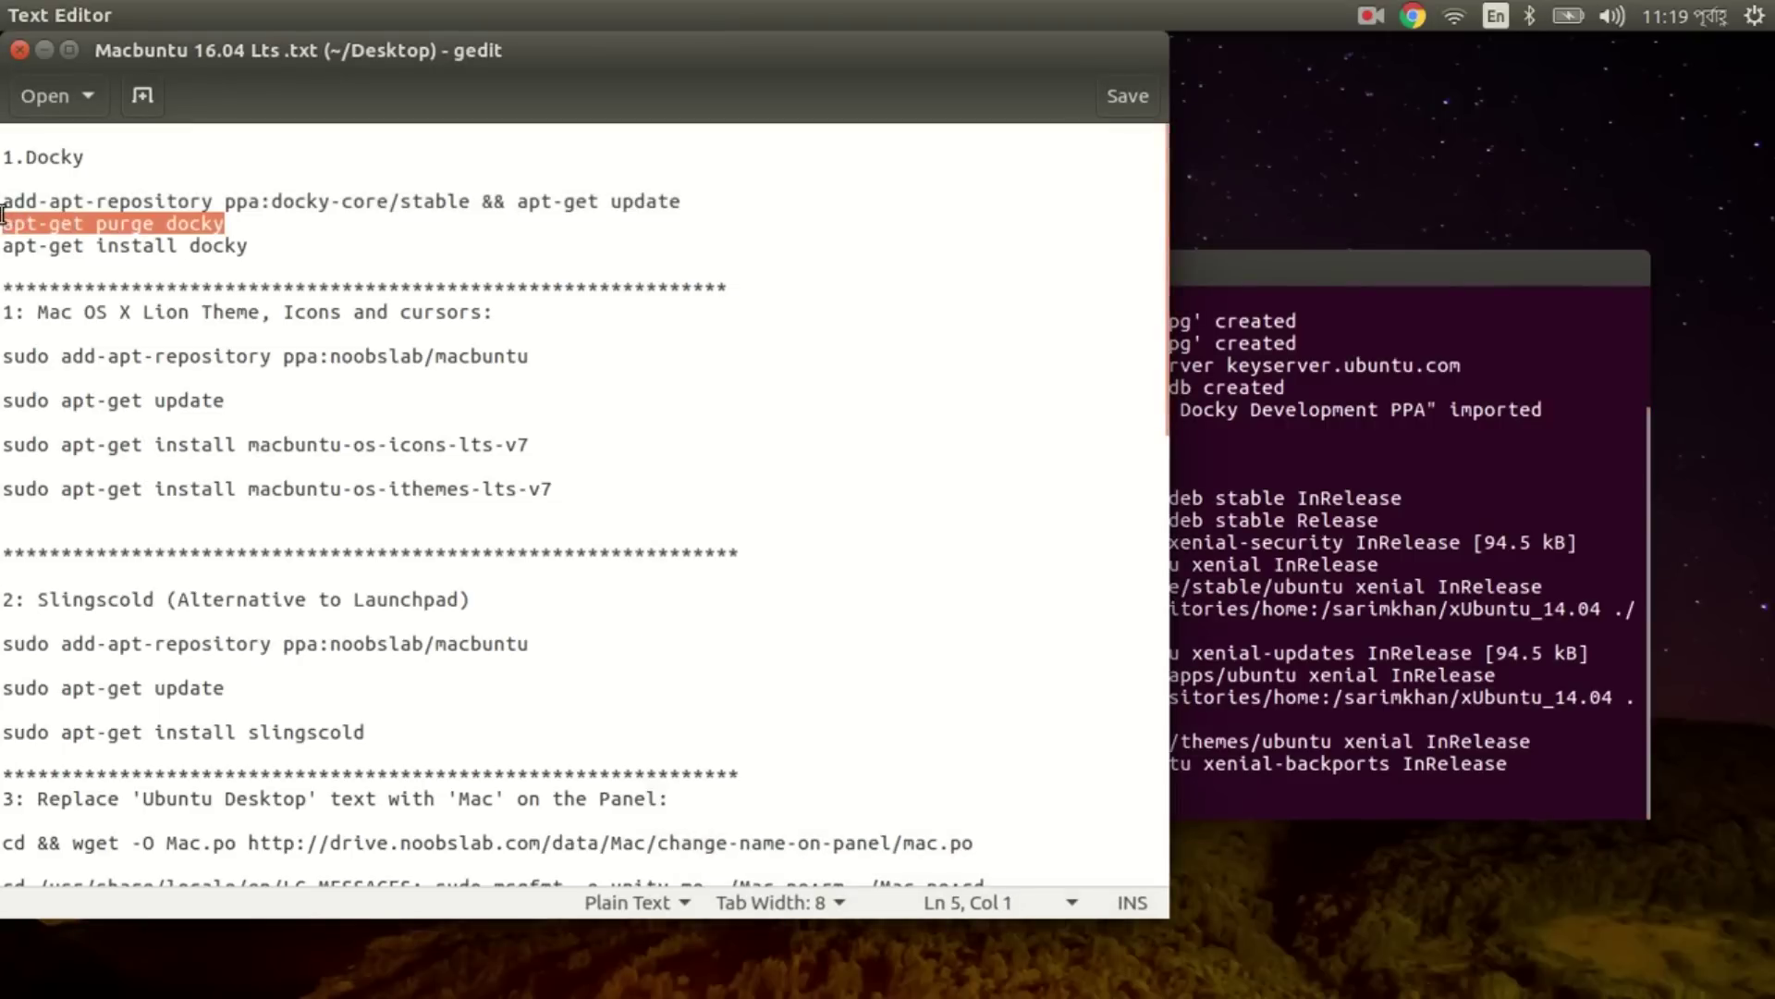
right_click(58, 224)
left_click(183, 336)
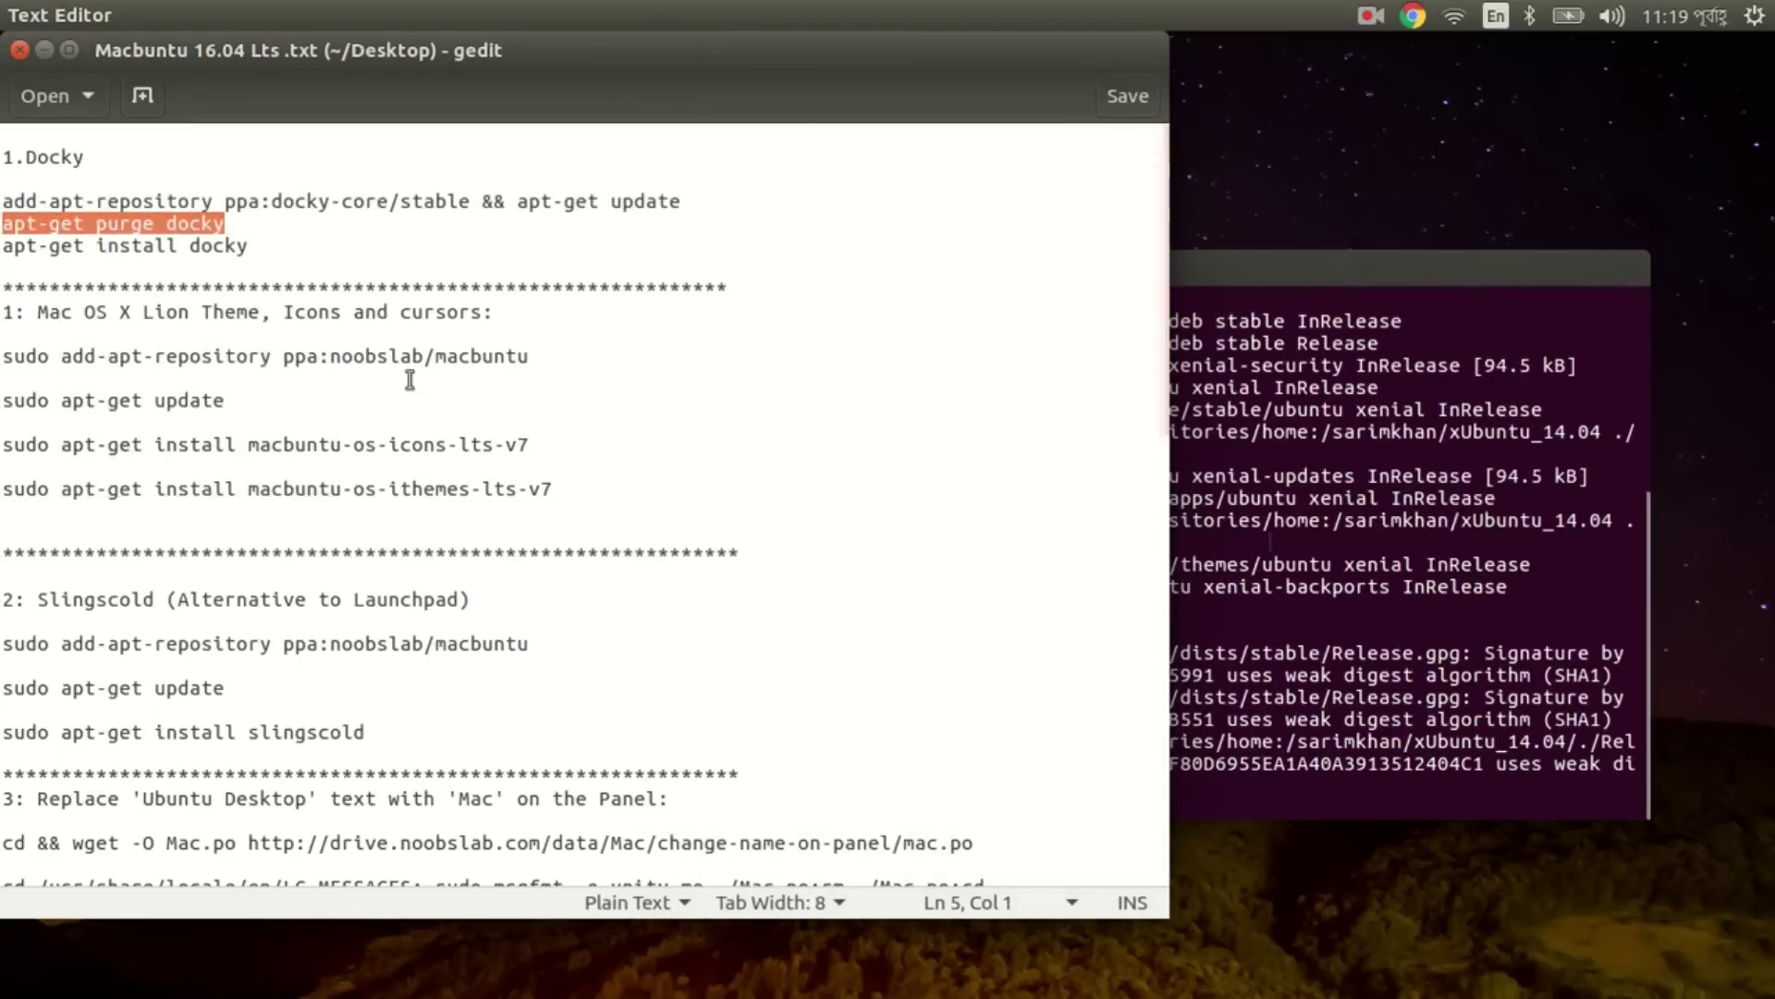
left_click(1320, 809)
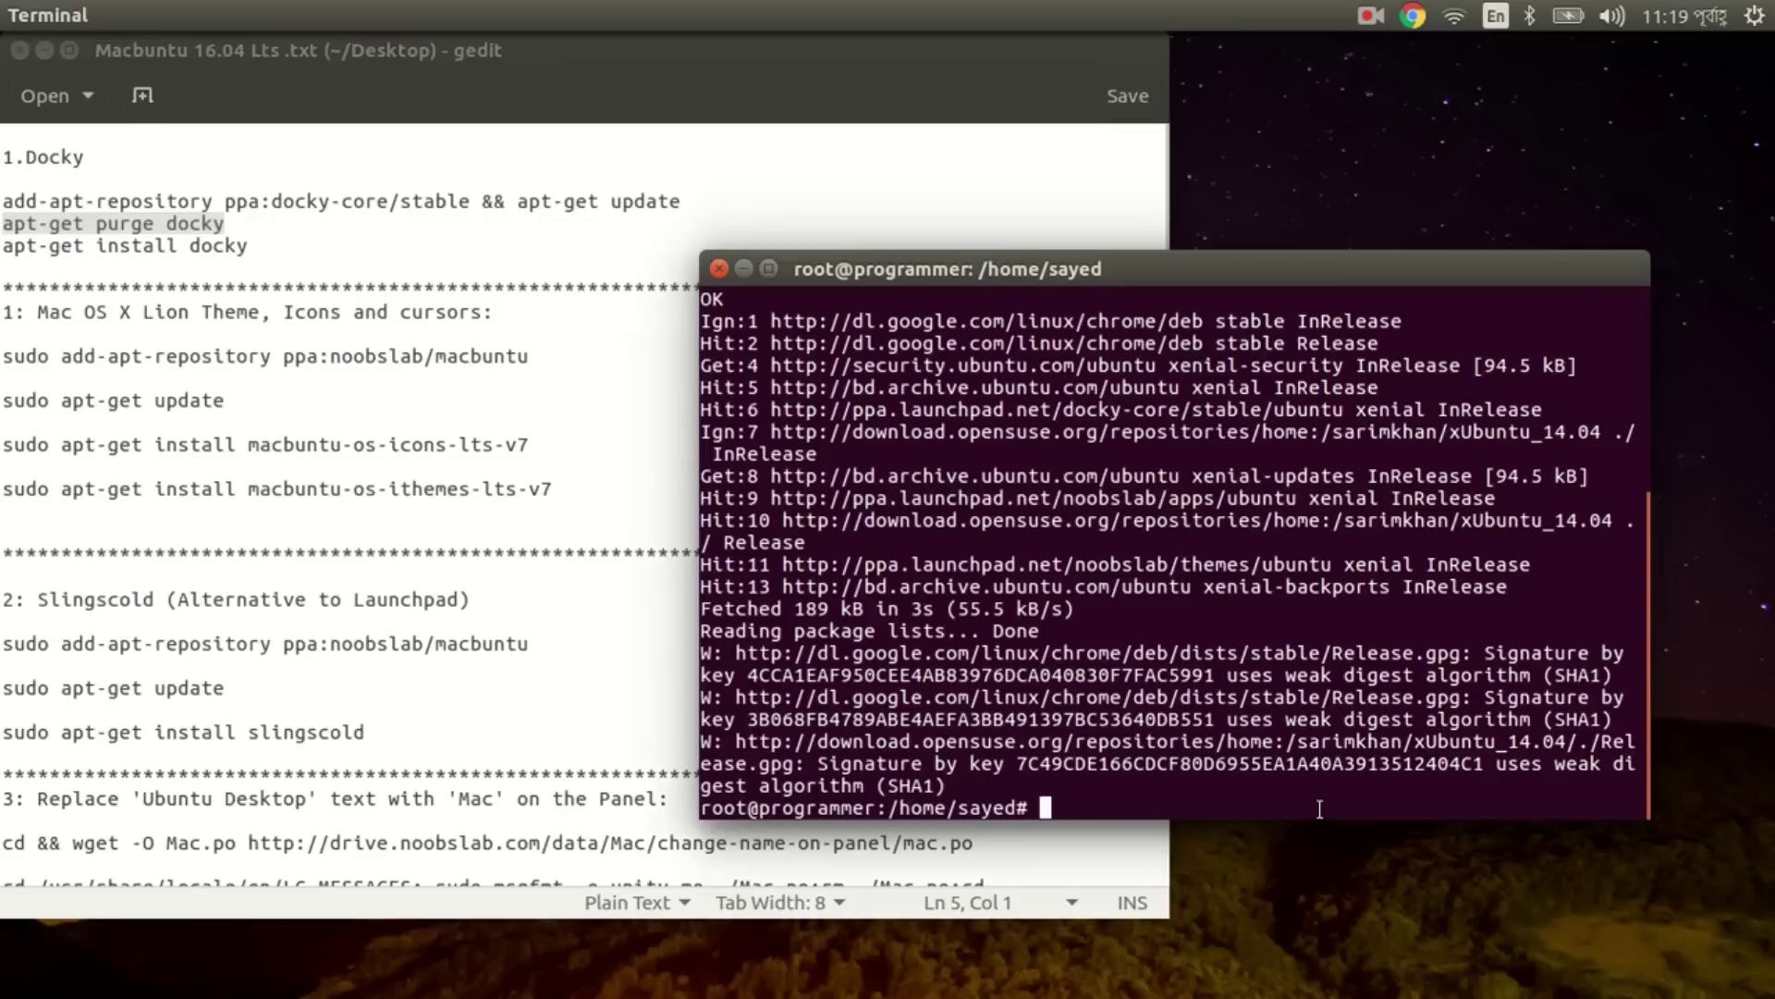
key("ctrl+shift+v")
key("Return")
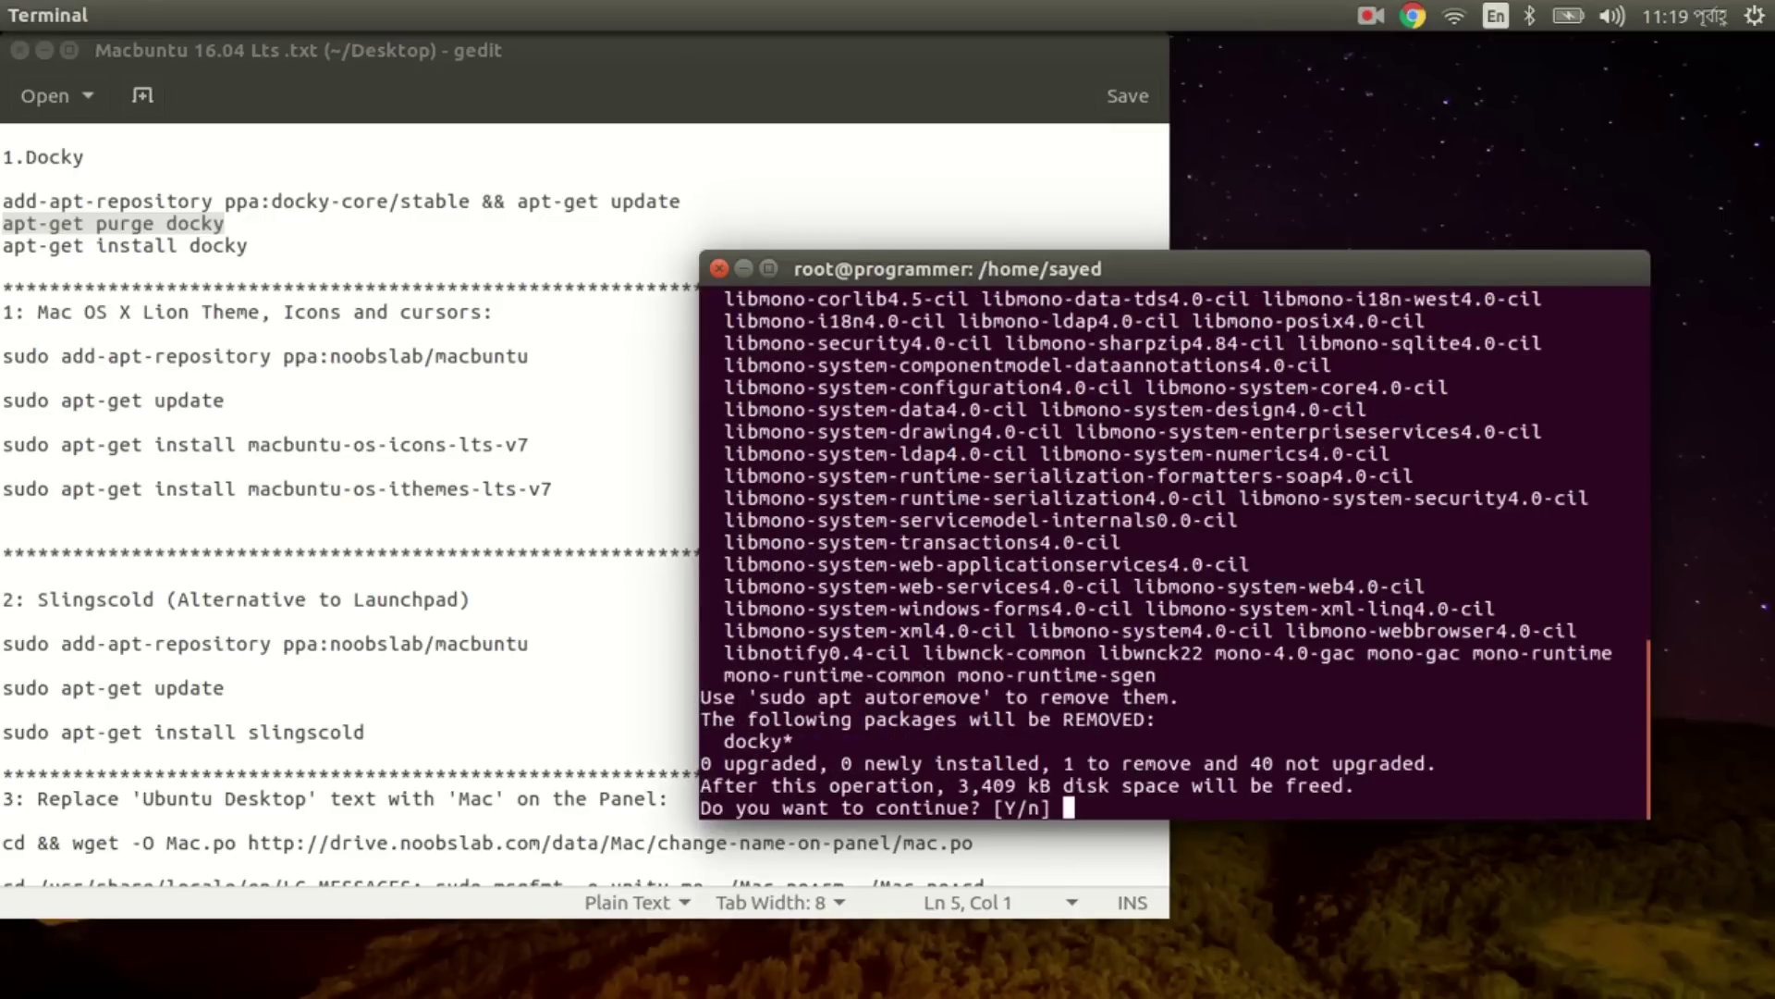
type("y")
key("Return")
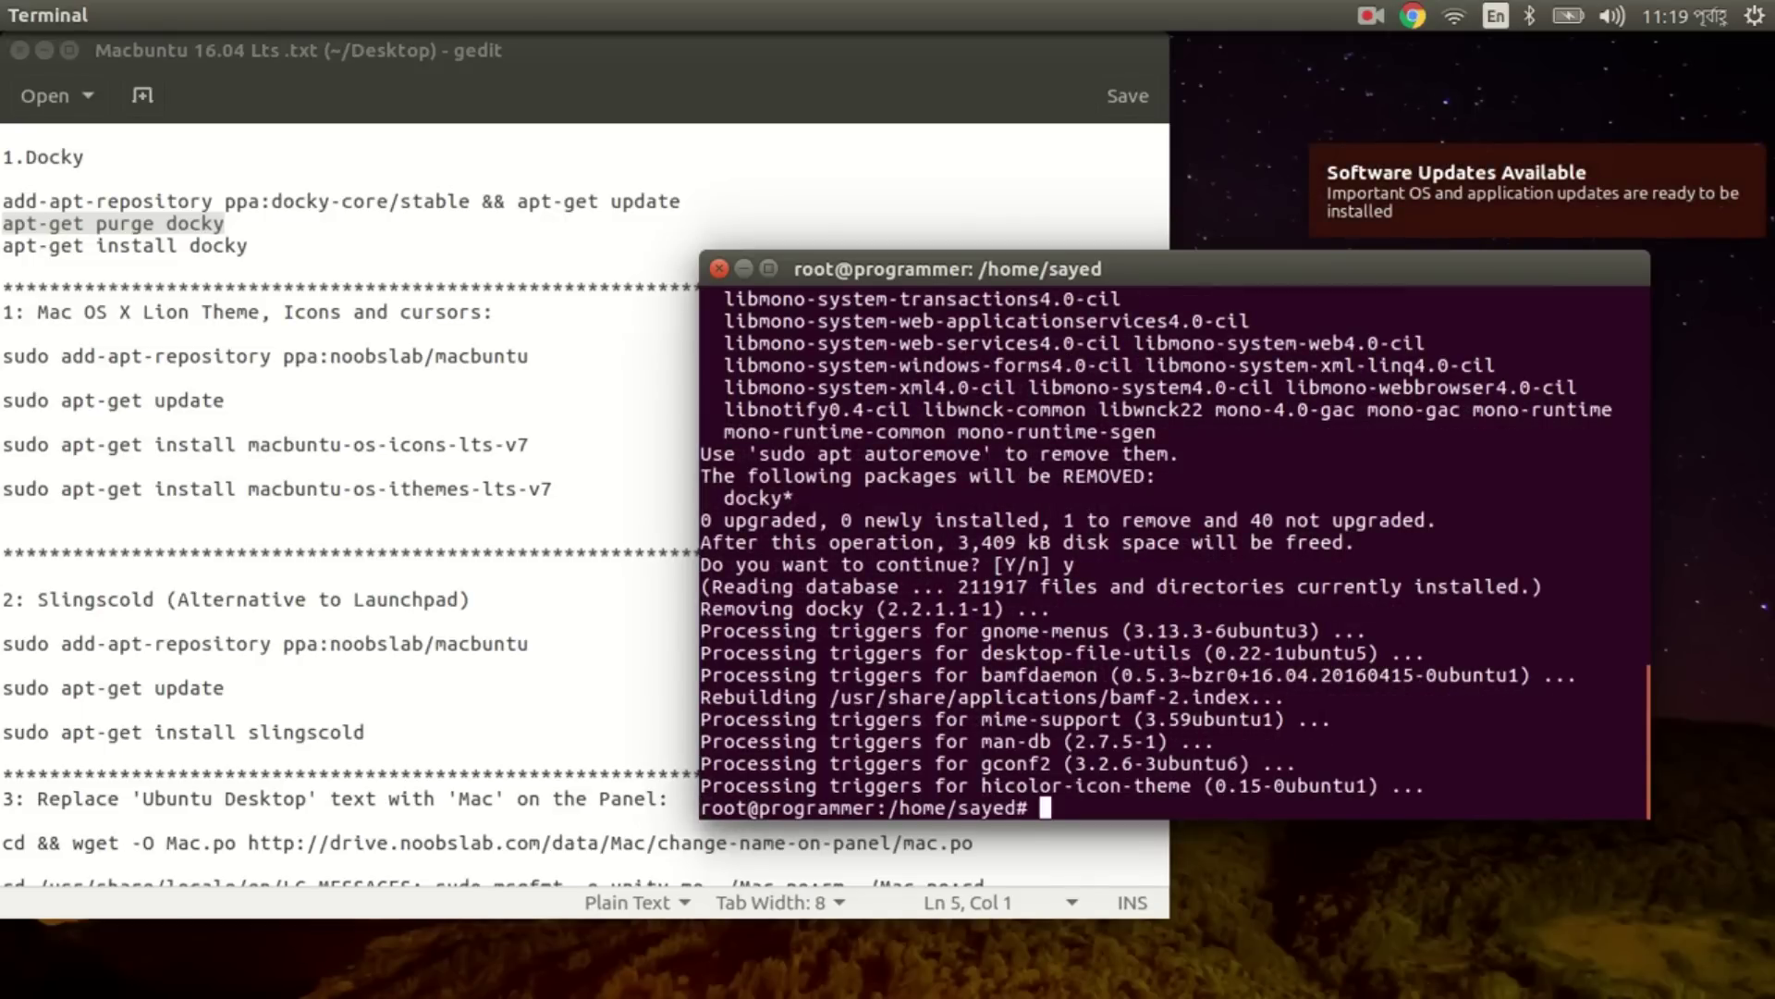
Install Docky with "apt-get install docky" and close the terminal.
type("apt-get install docy")
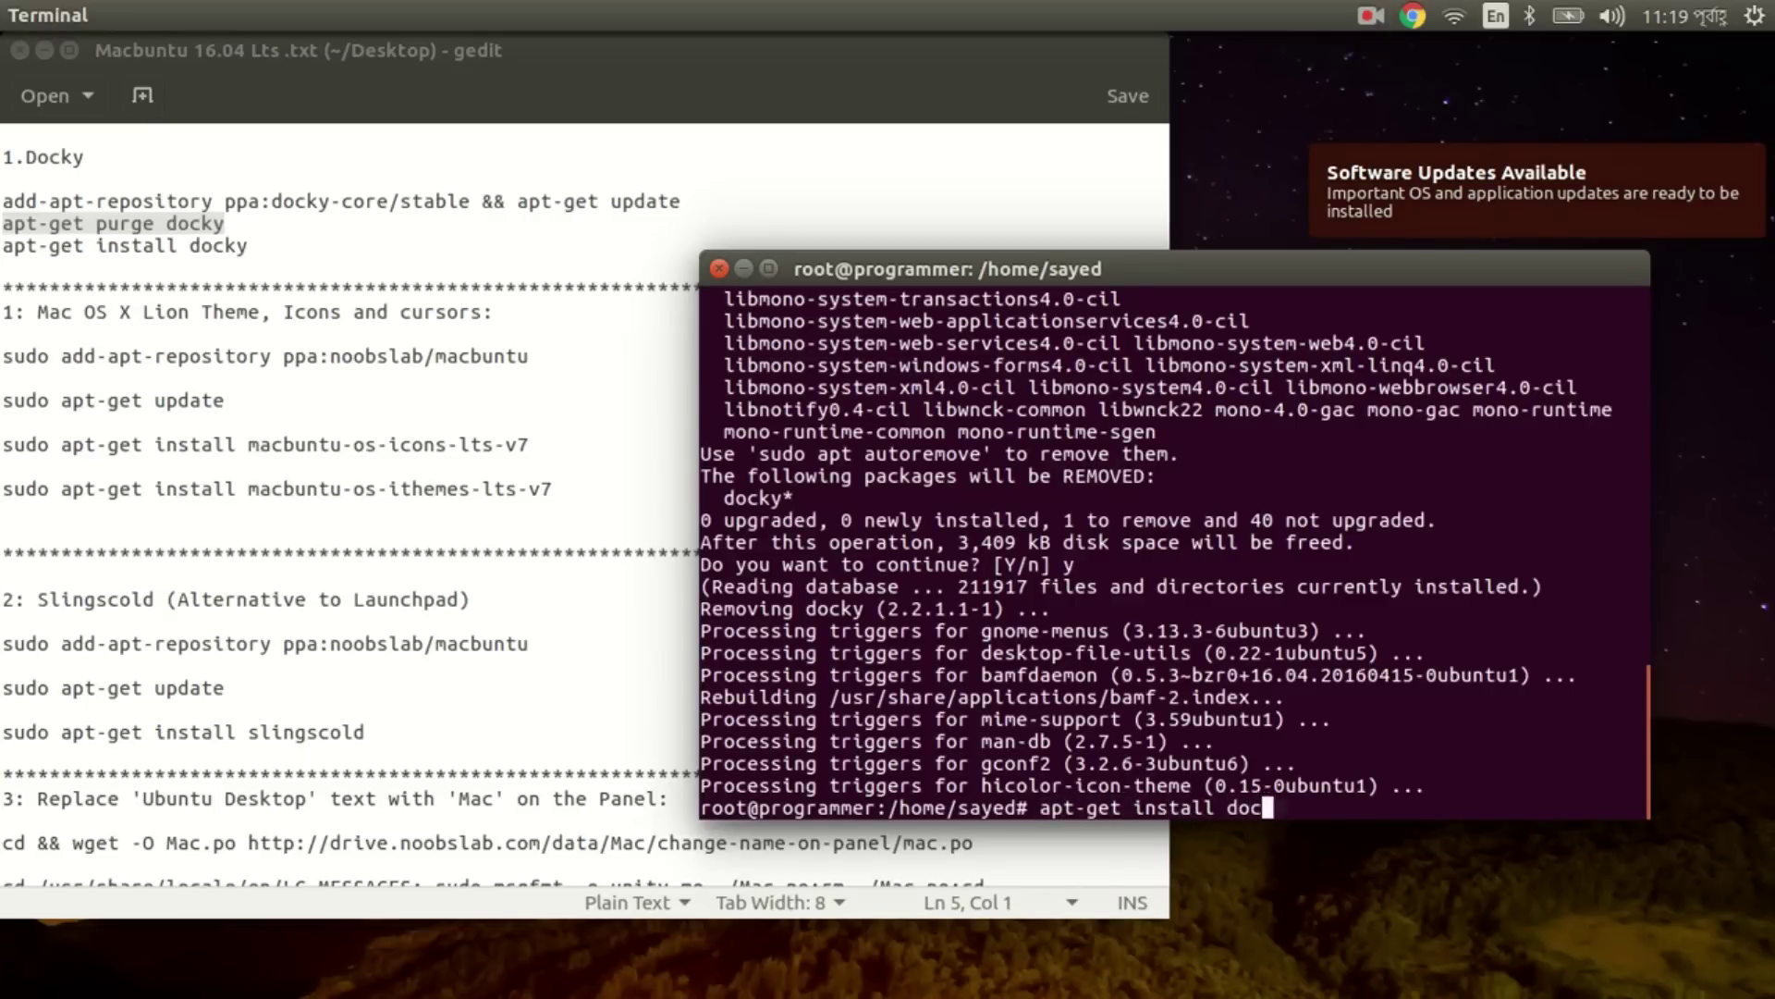
key("Return")
type("apt-get int")
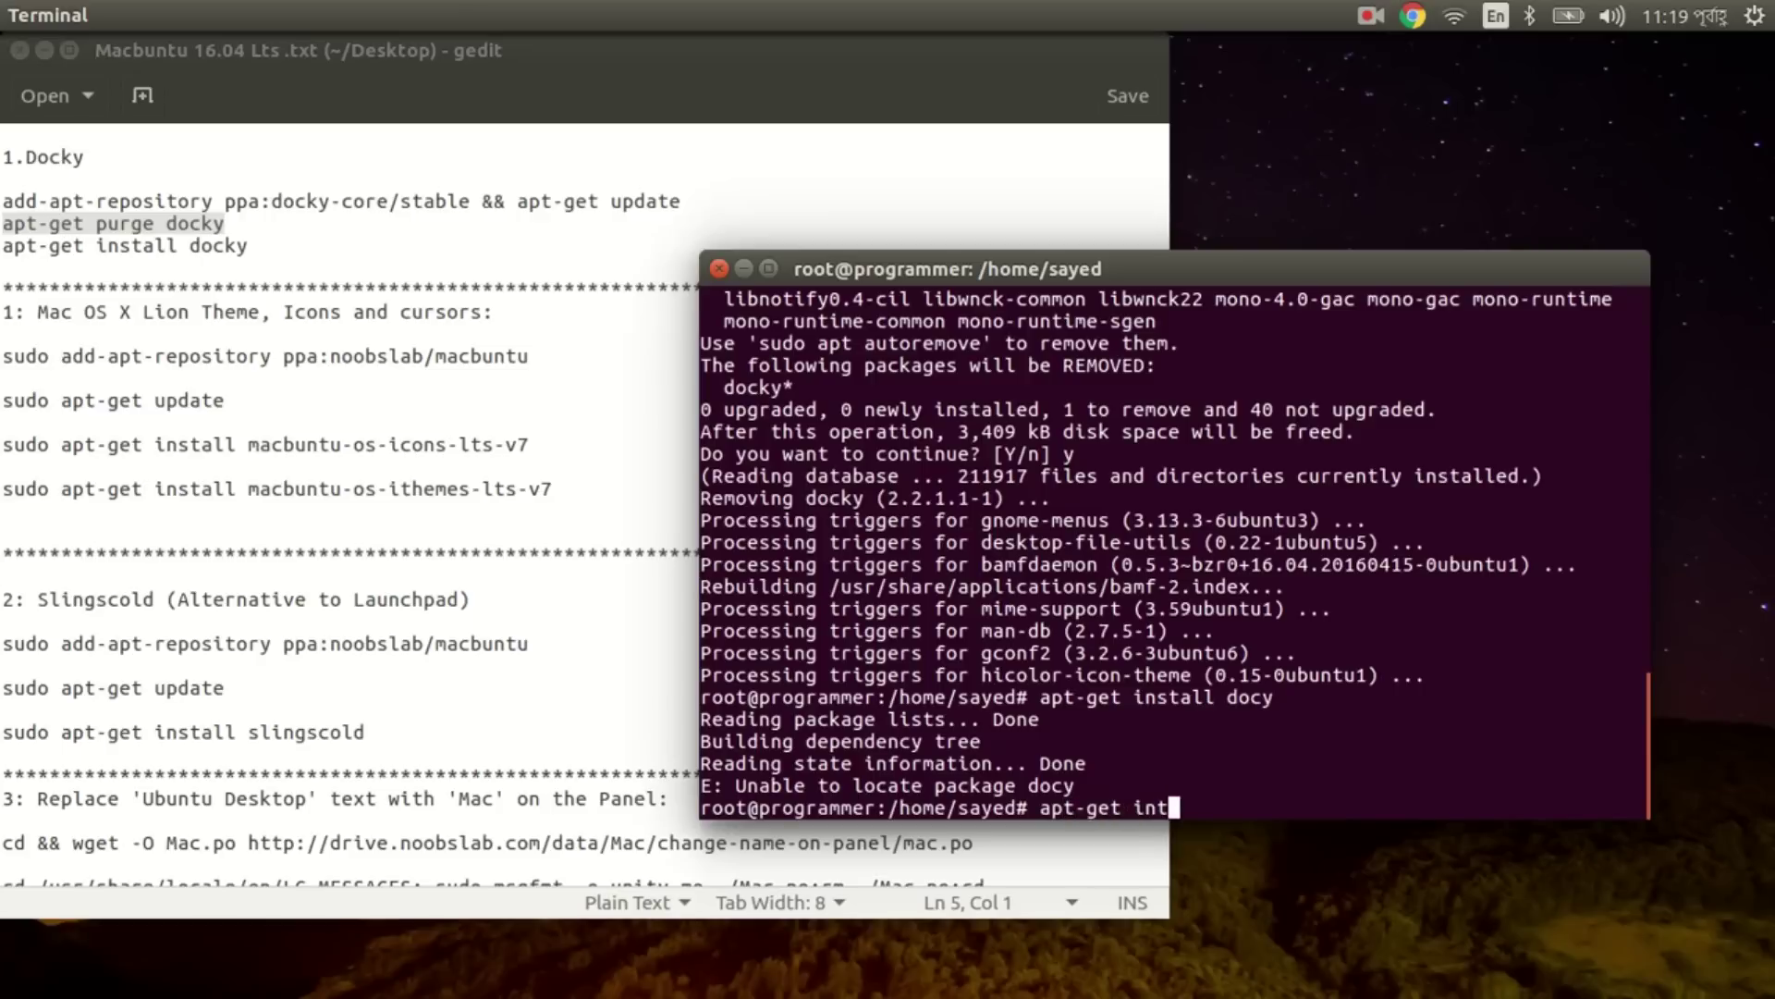
key("BackSpace")
type("stall docy")
type("ky")
key("Return")
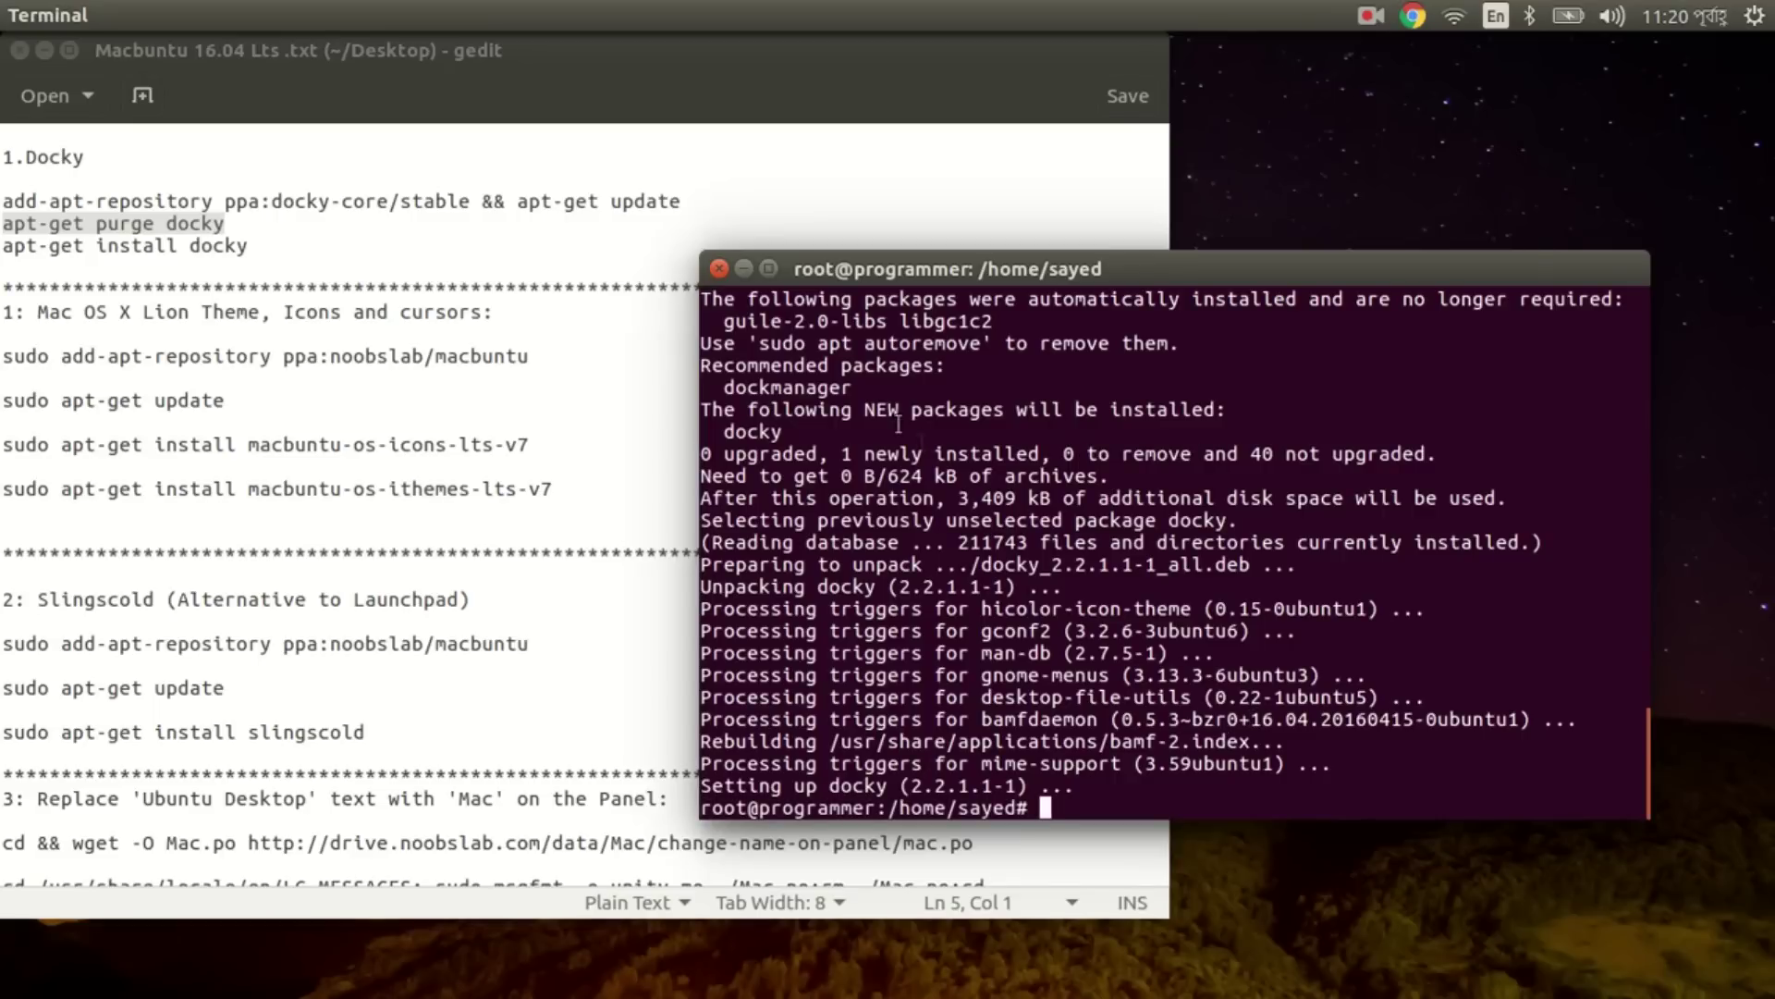
left_click(719, 269)
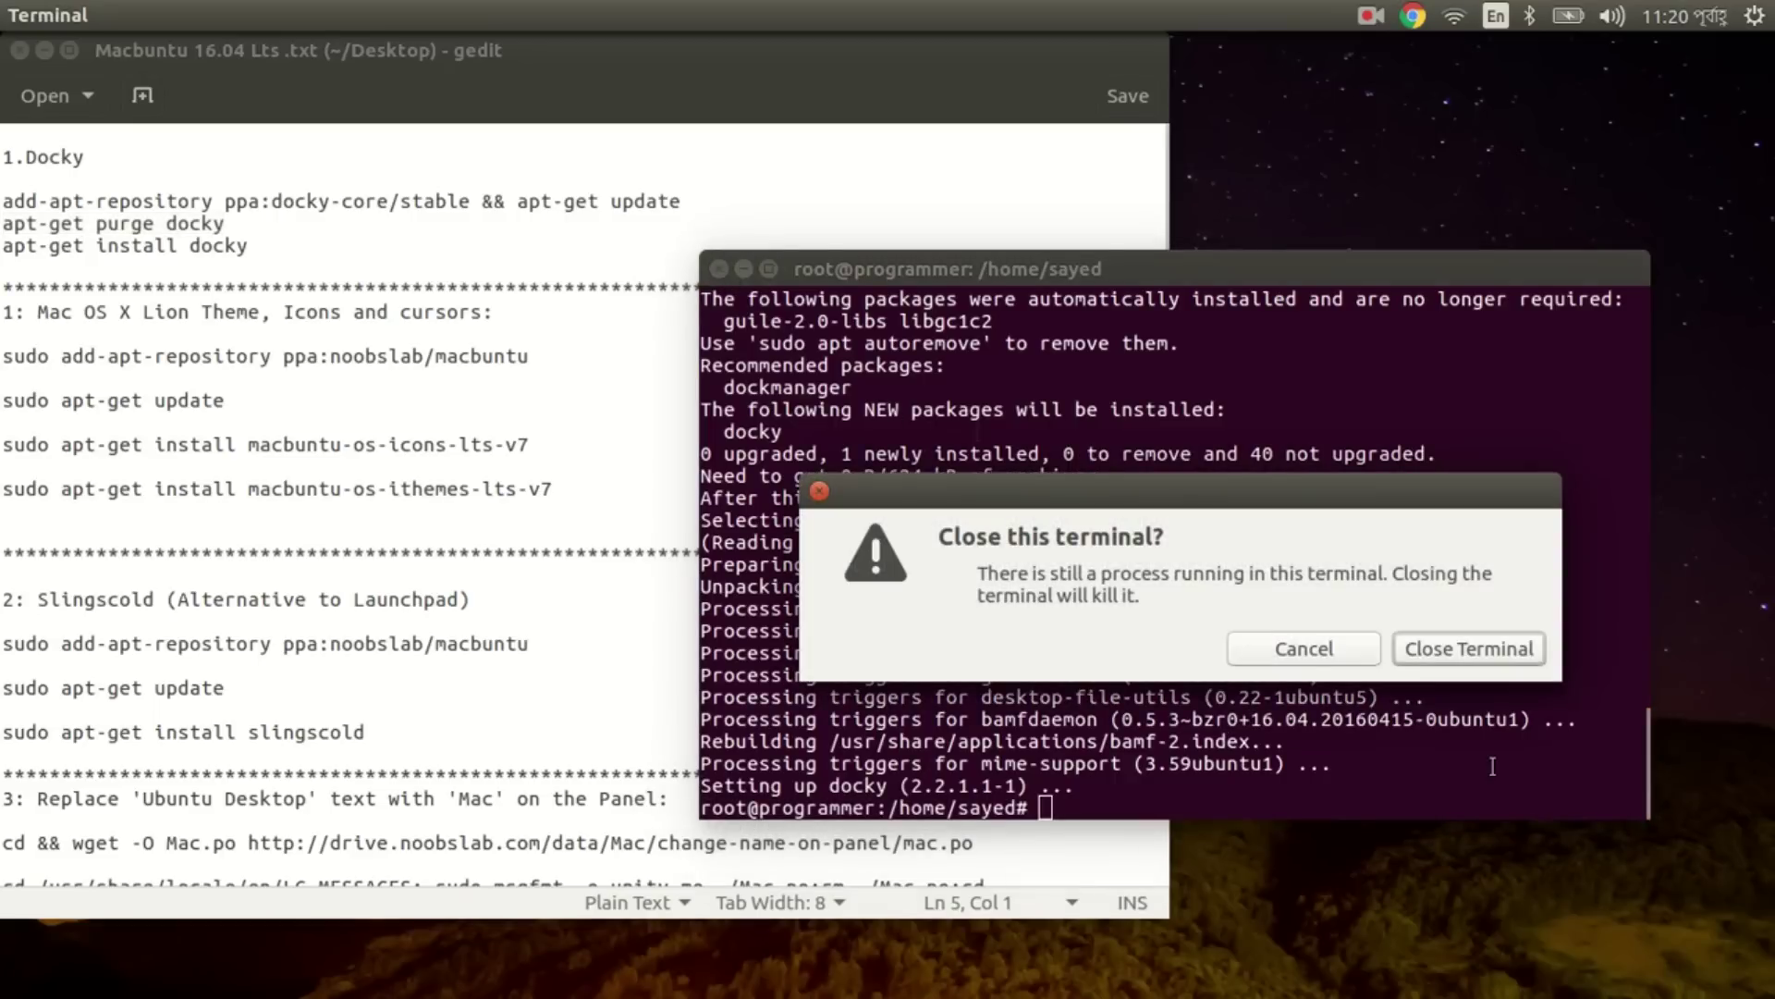
left_click(1503, 656)
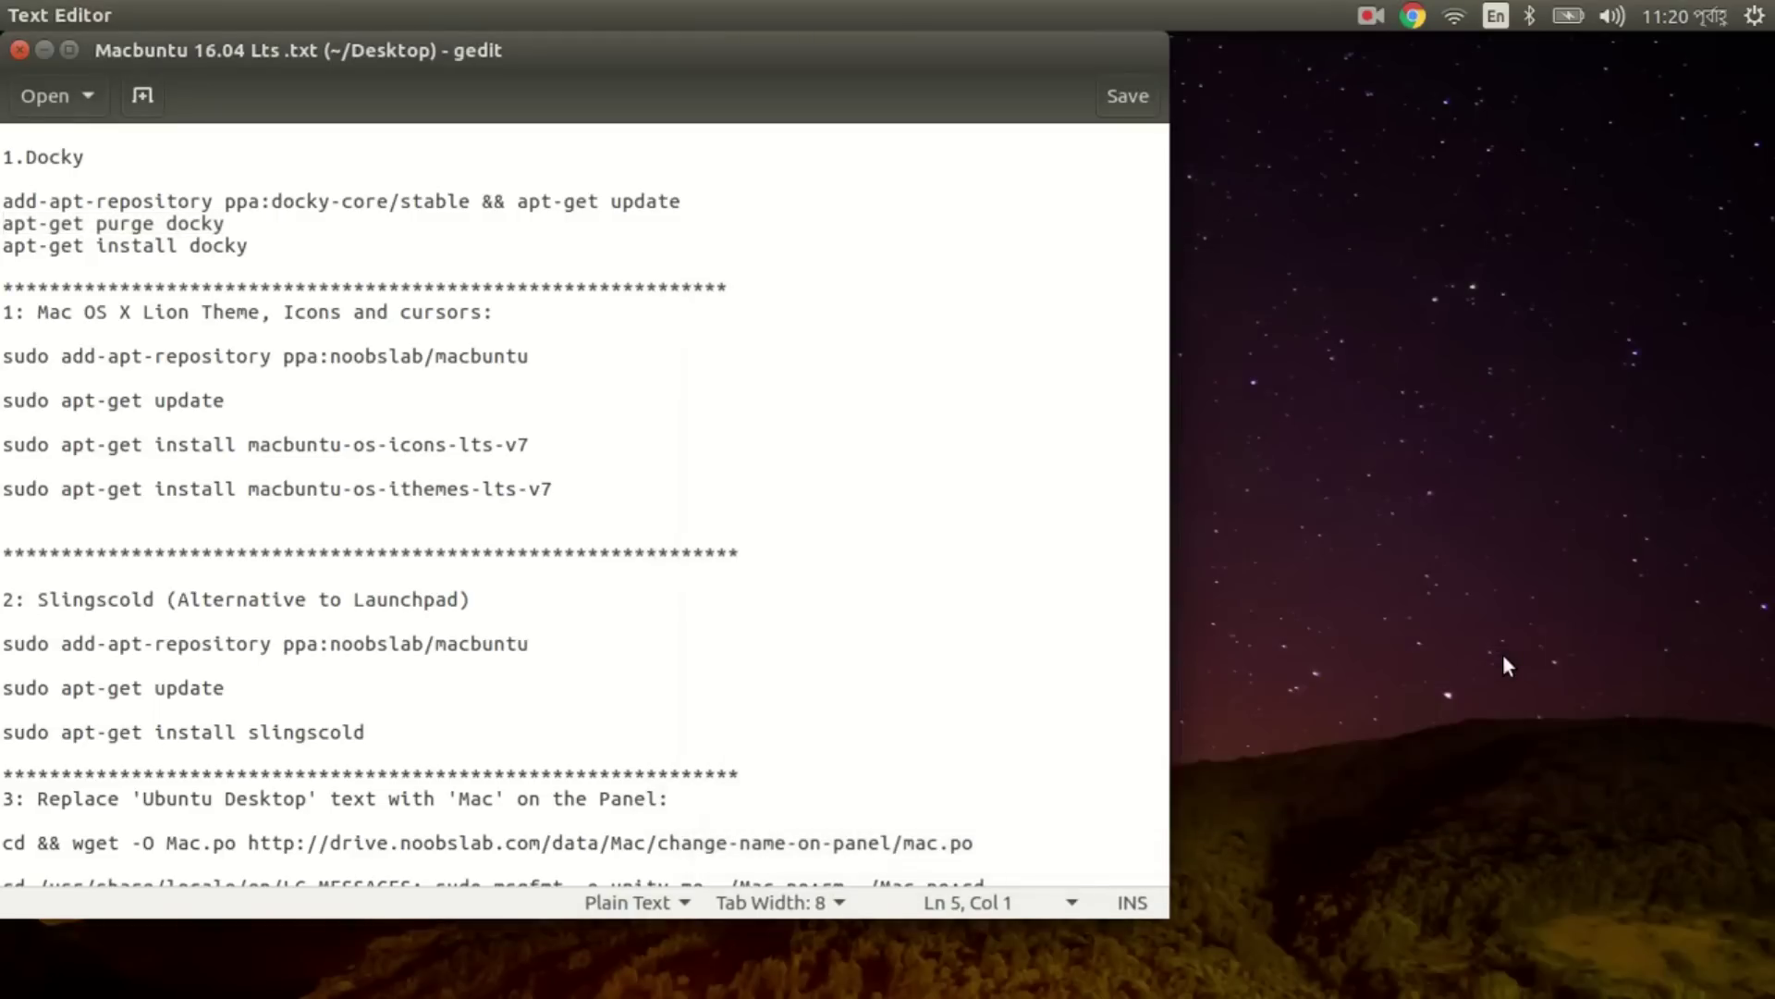
Search the installed applications for Docky and launch it.
key("super")
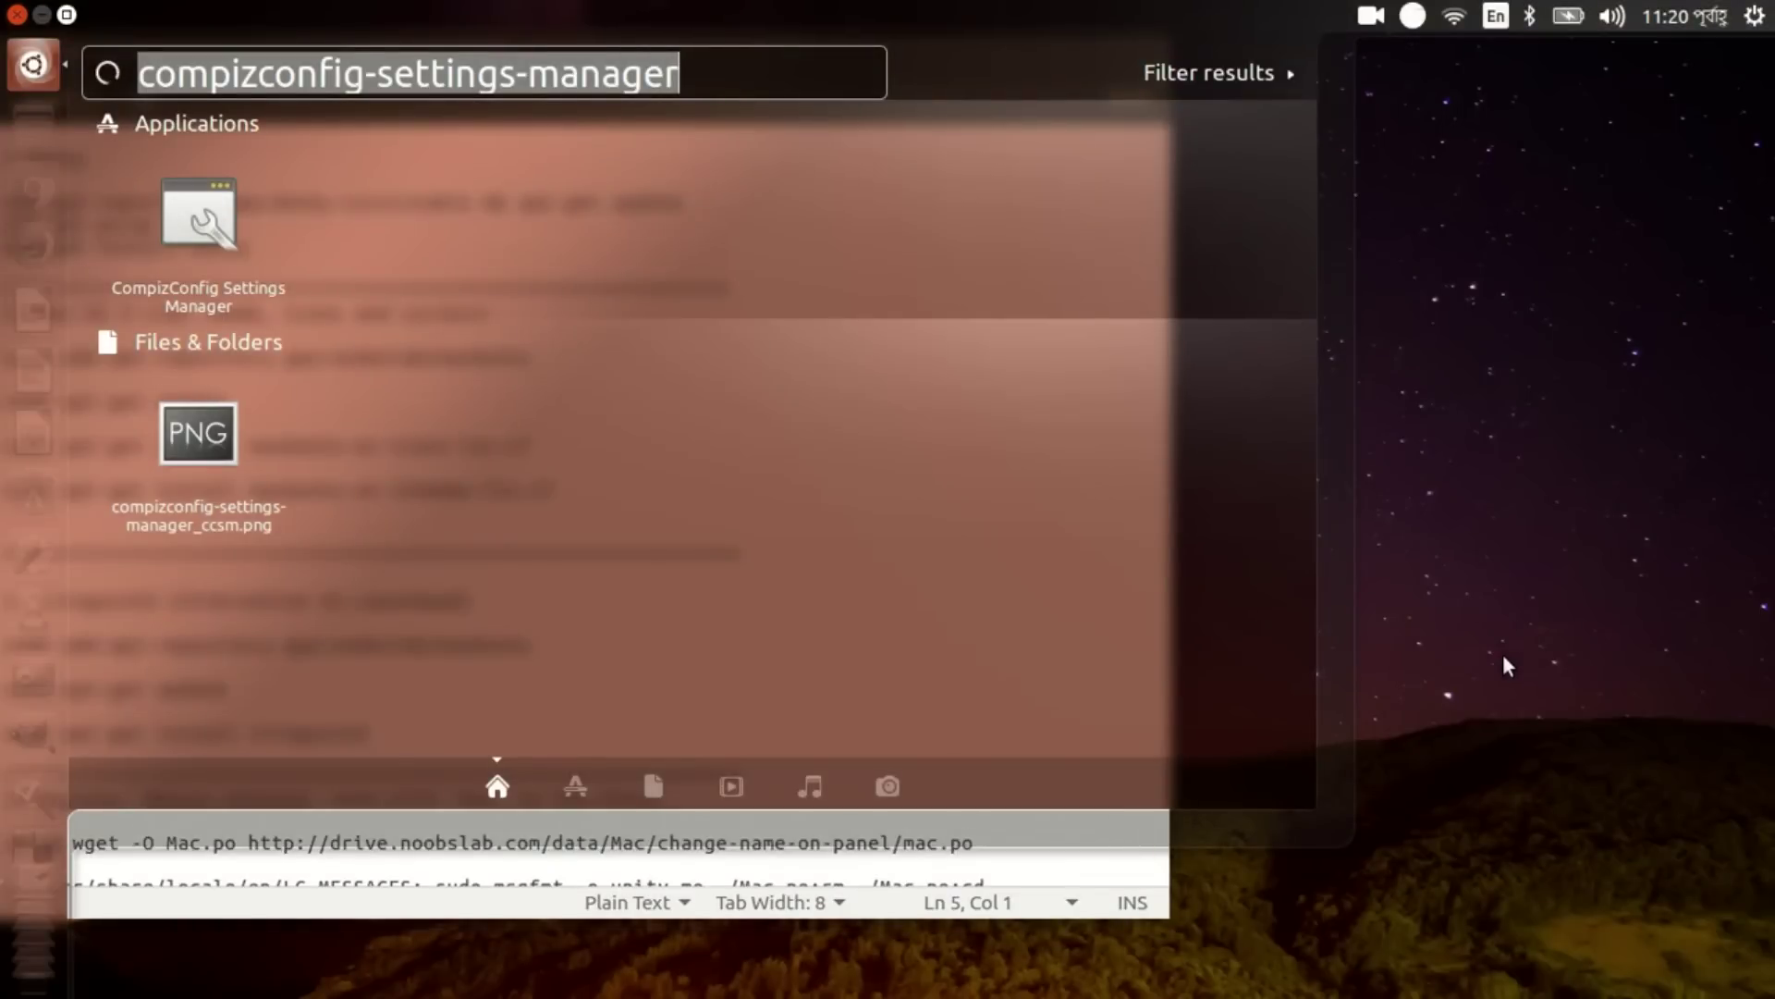
type("docy")
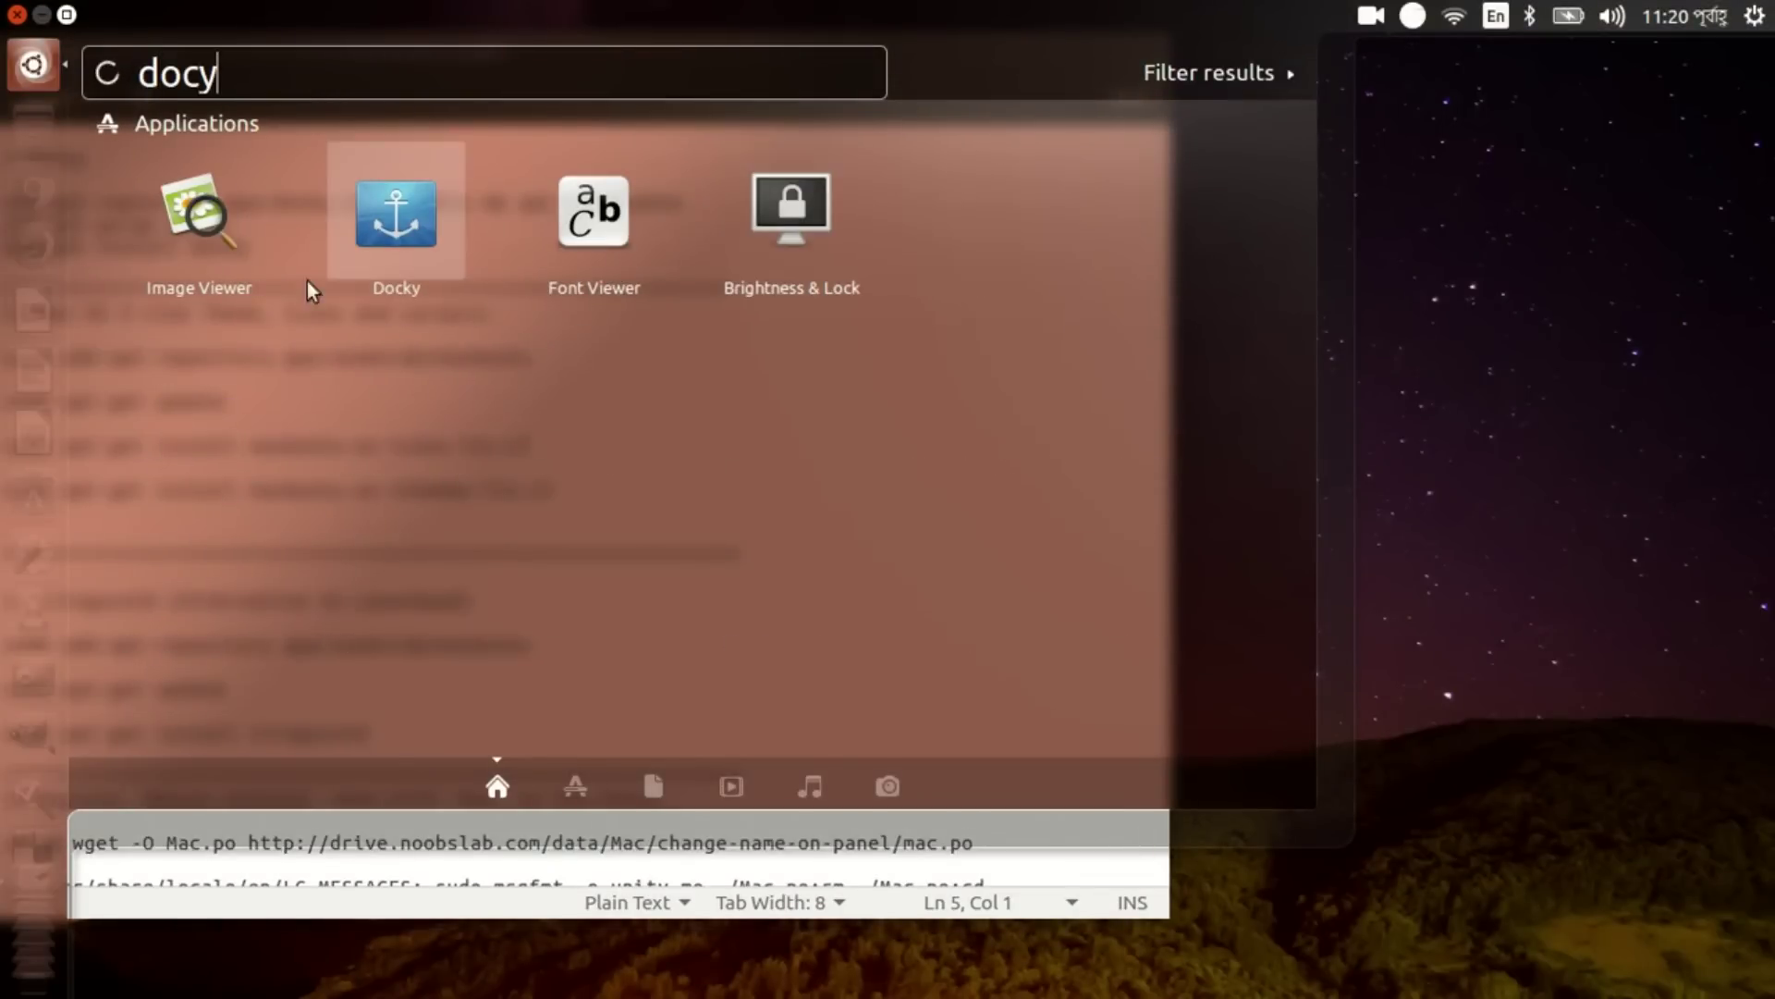
left_click(373, 252)
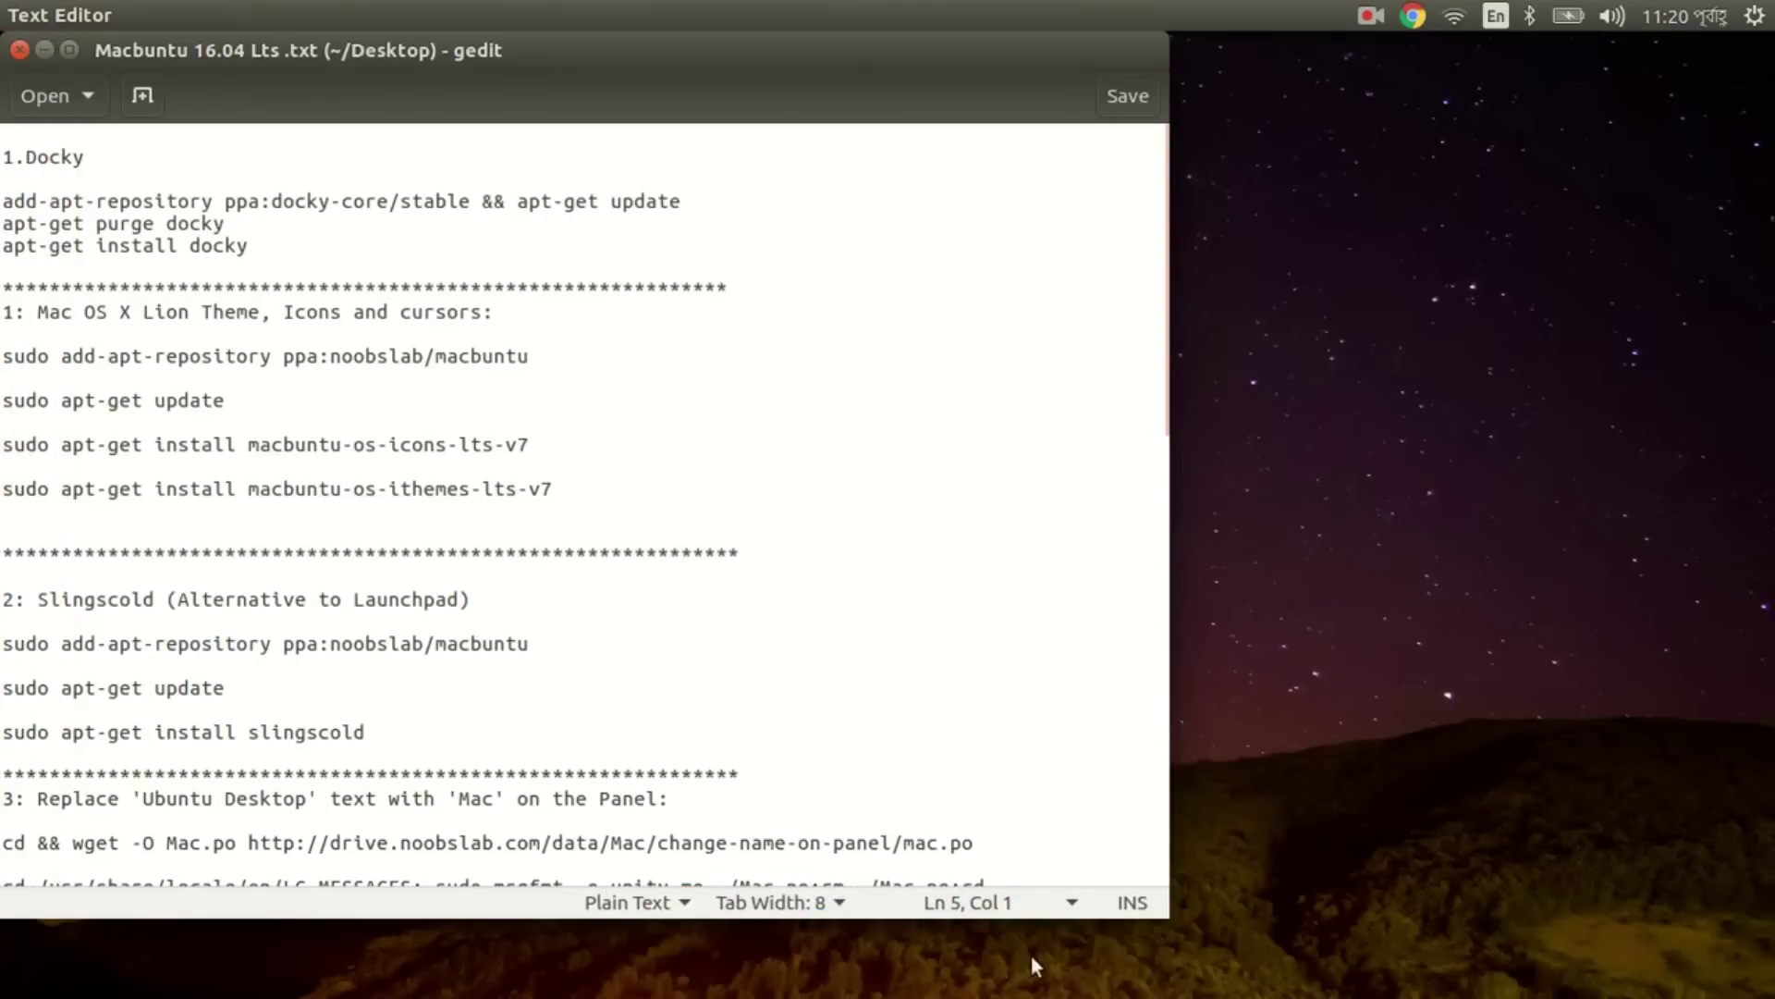
Search the installed applications for "vc" and add VLC media player to the dock as a launcher.
mouse_move(2, 18)
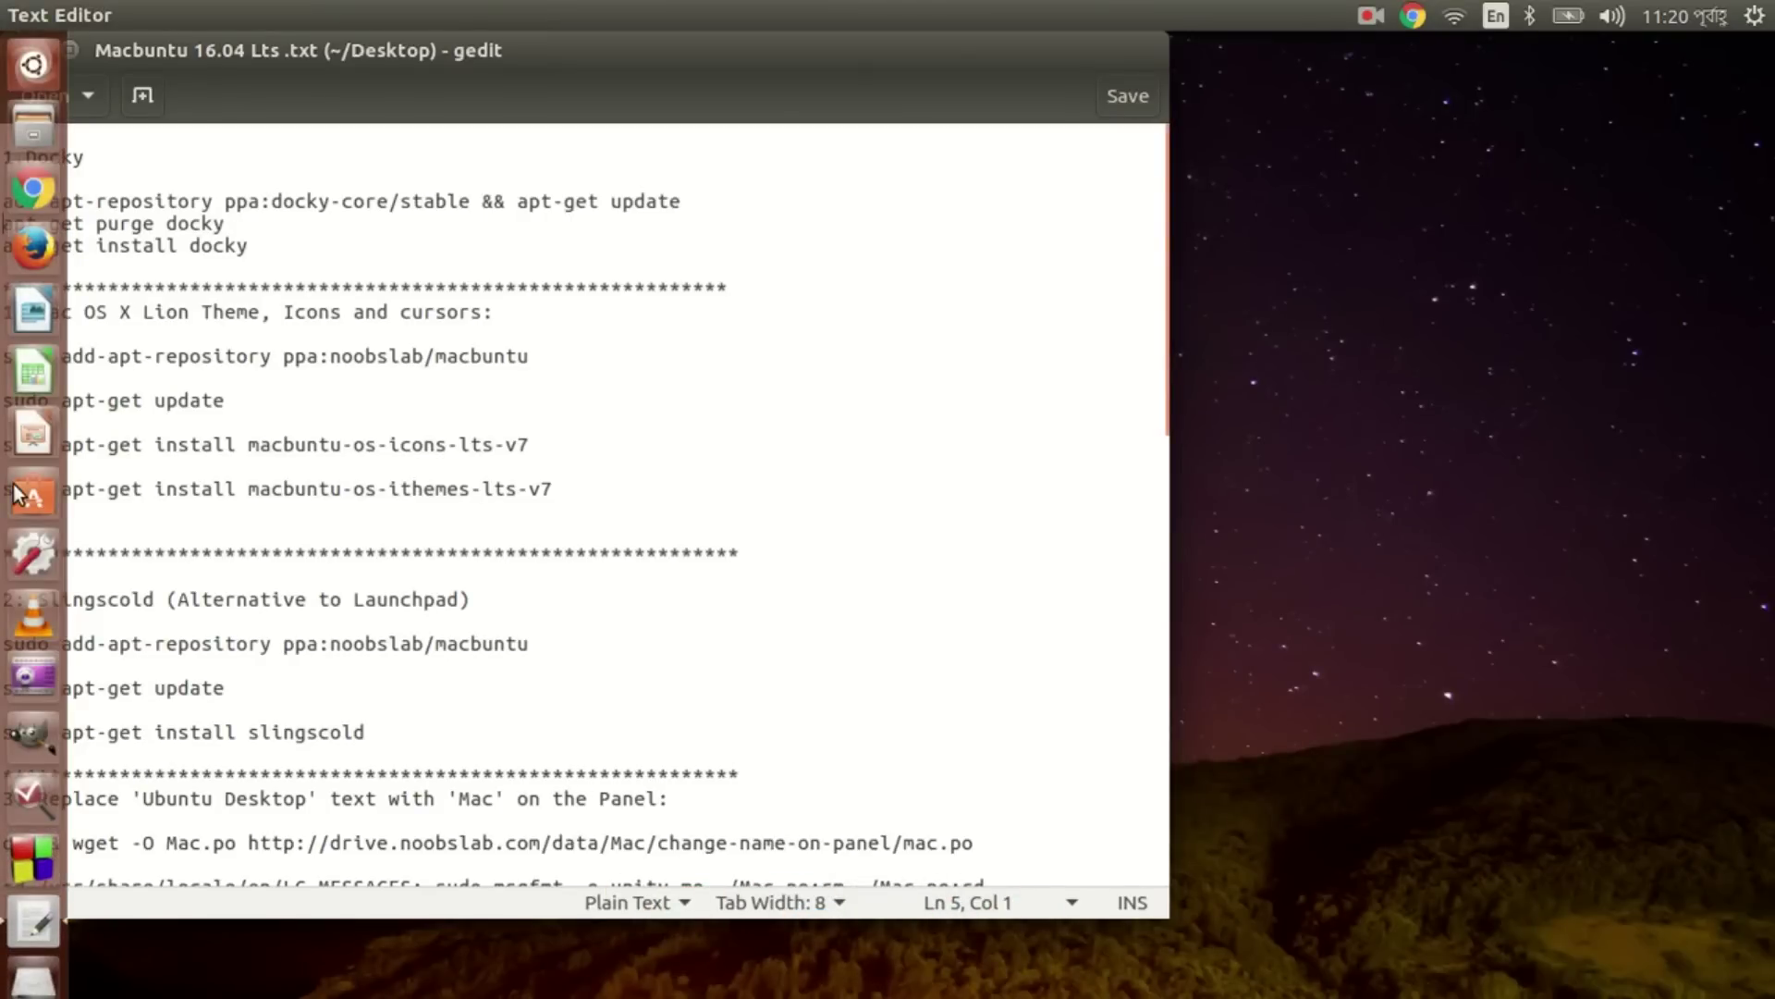
key("super")
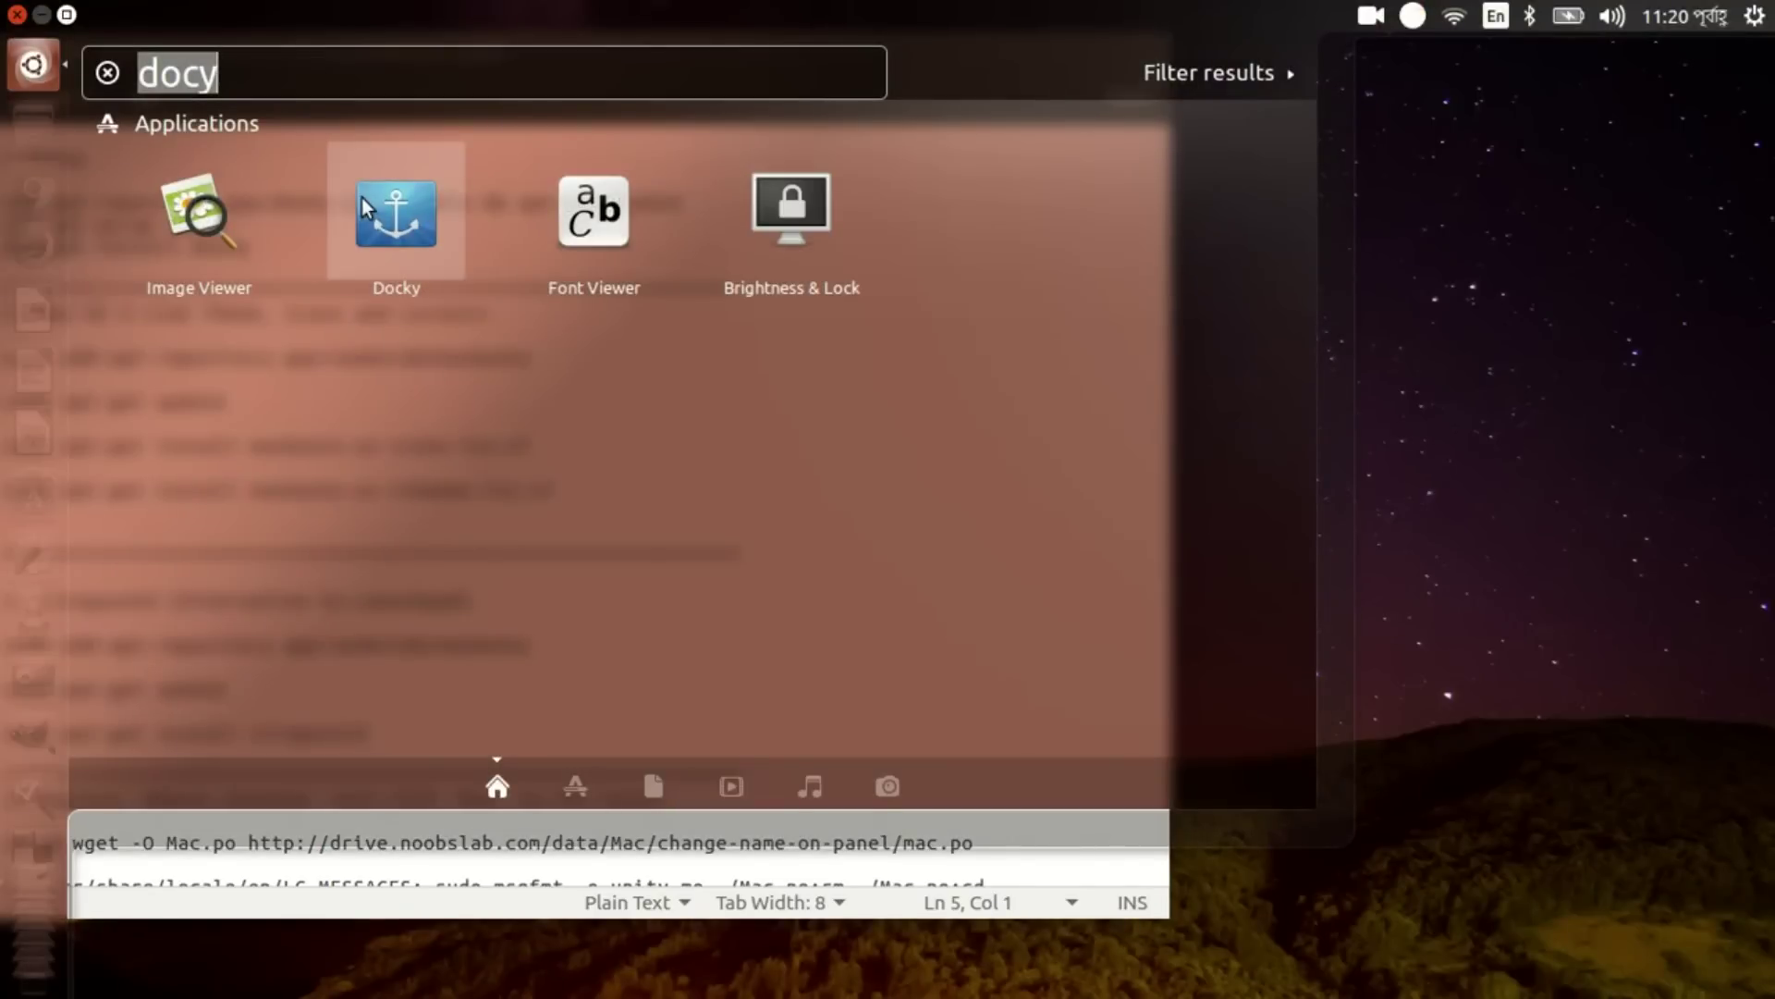
key("BackSpace")
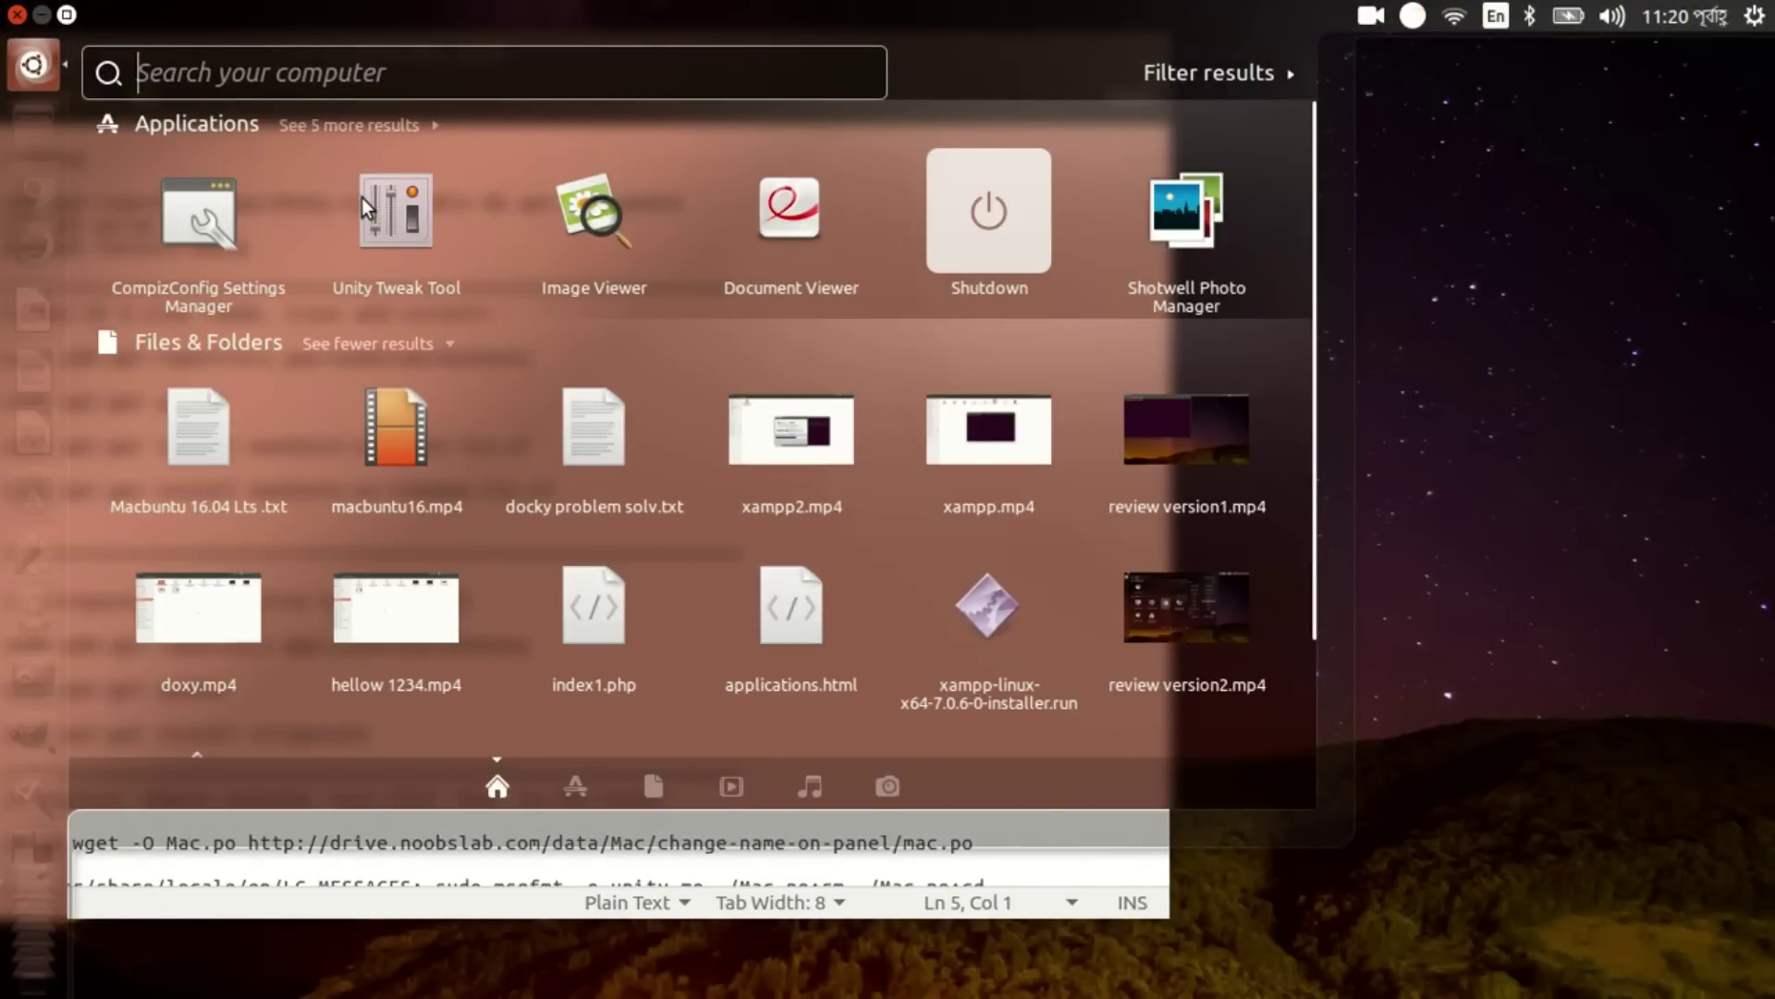
type("mo")
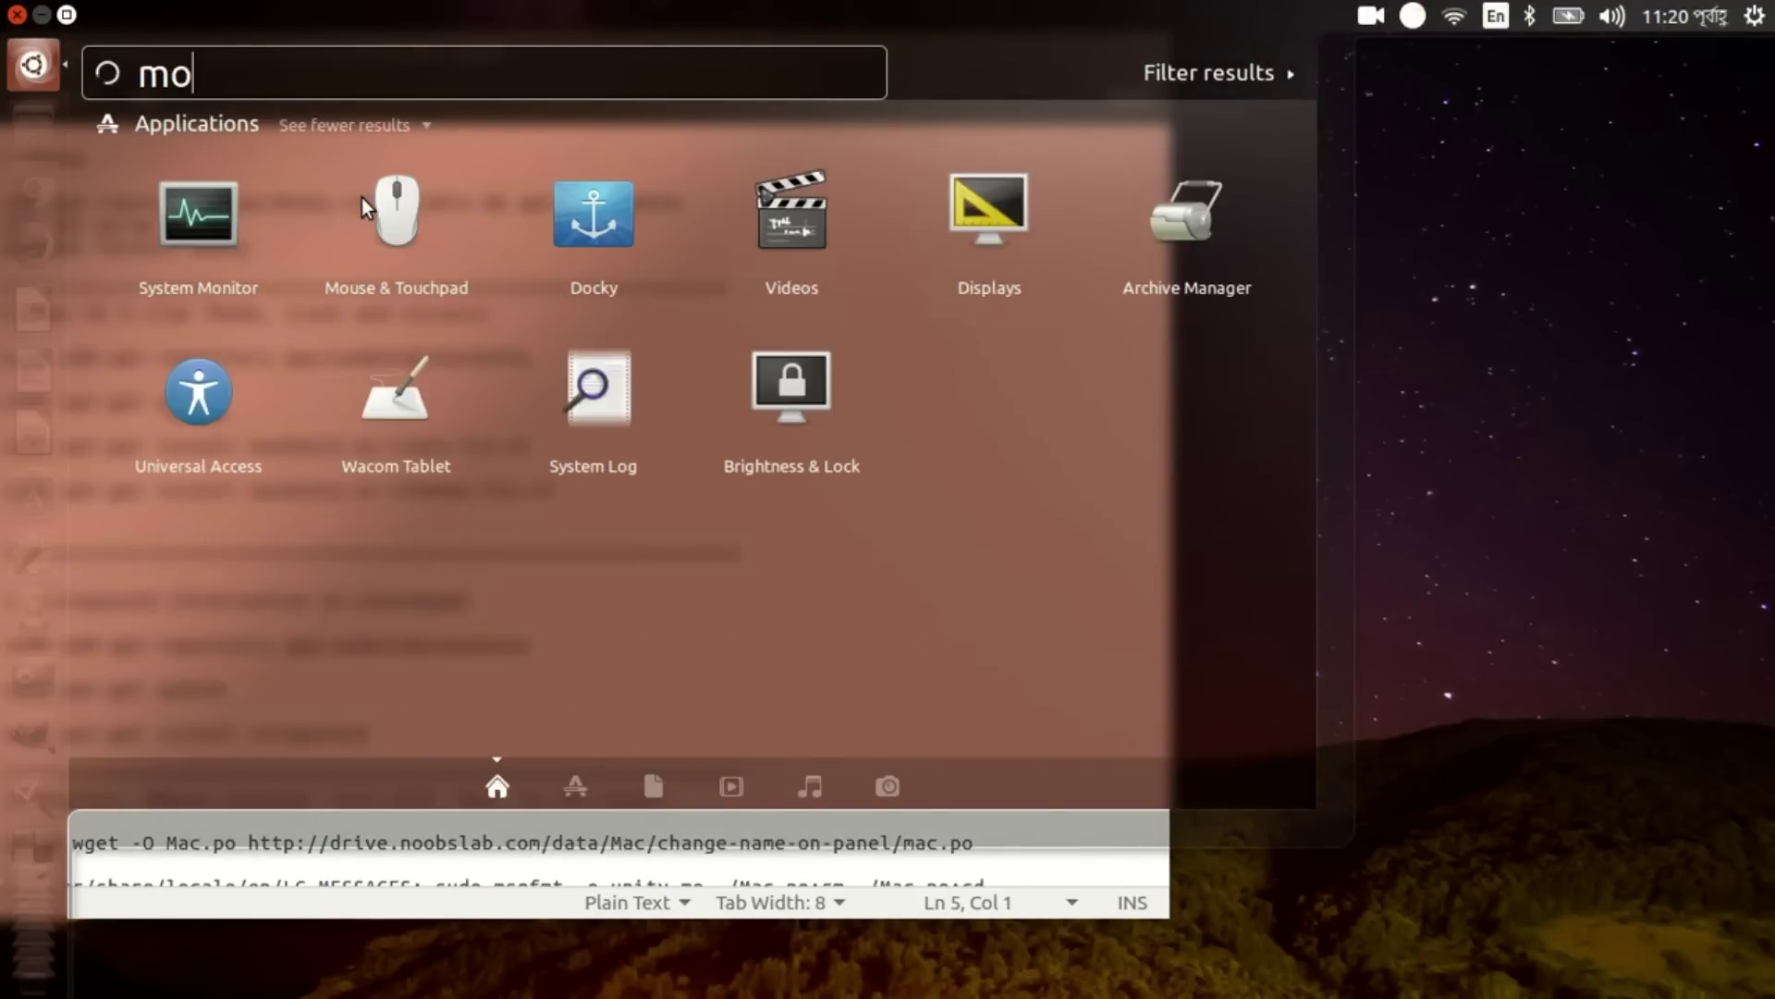
key("BackSpace")
key("BackSpace")
type("vc")
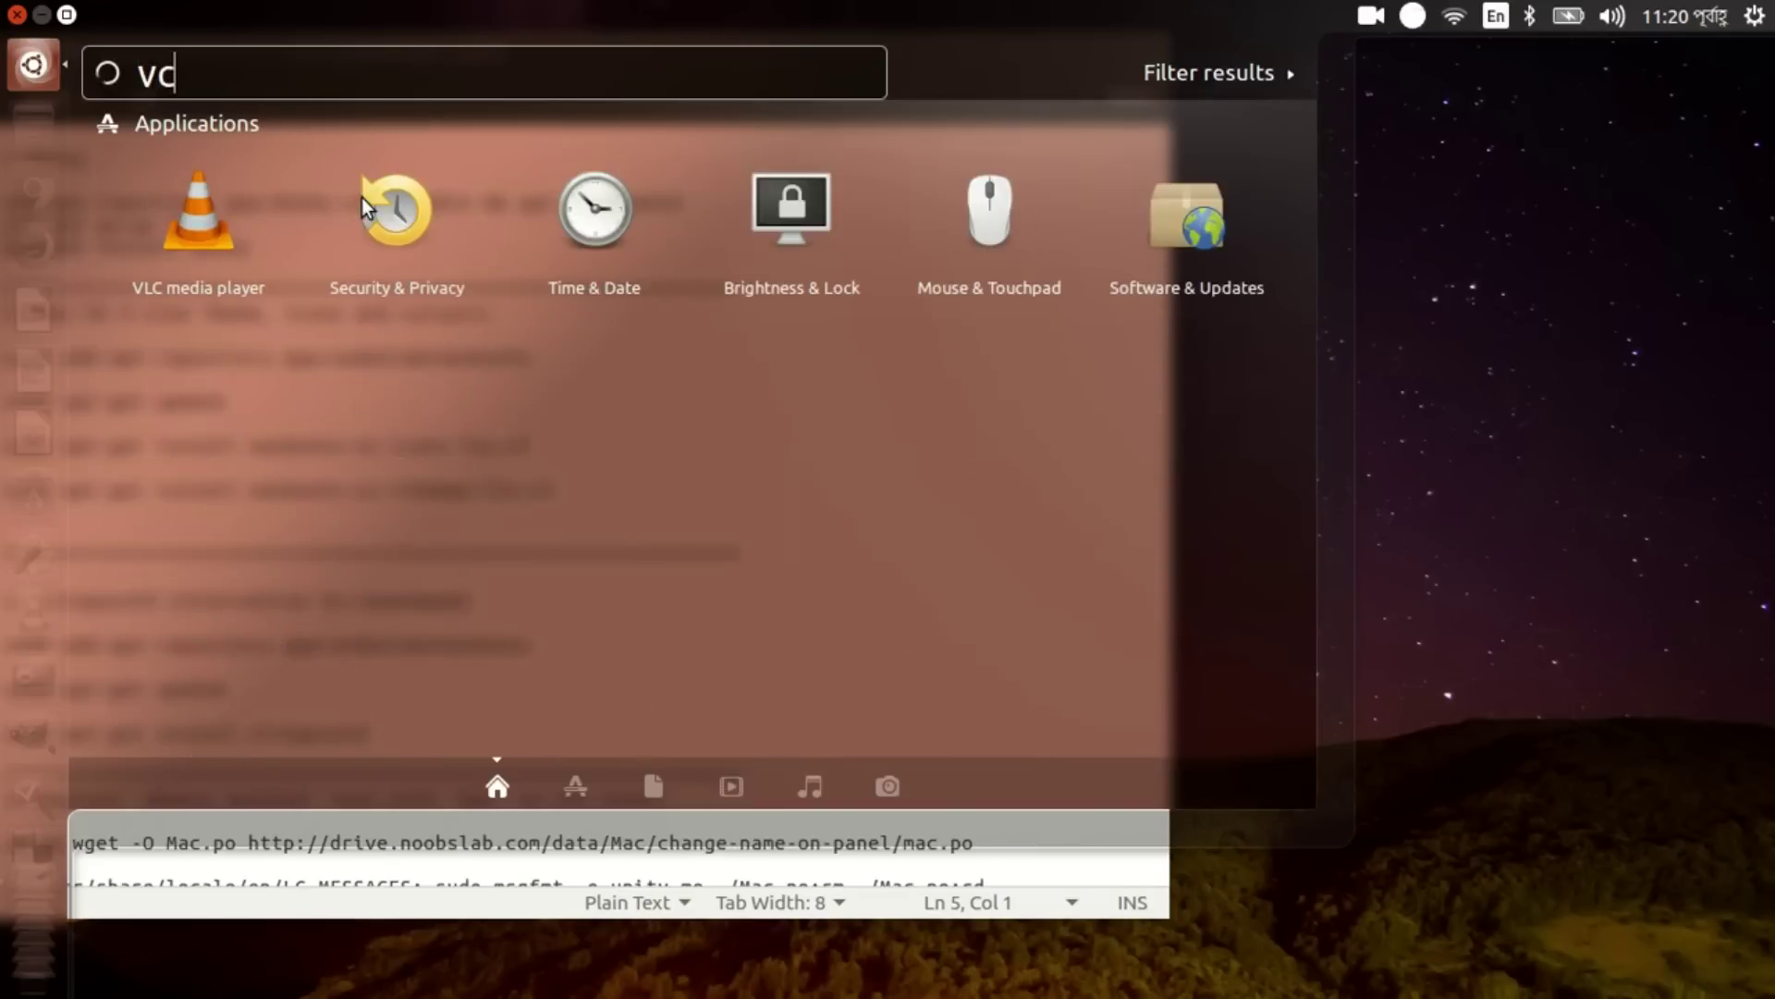
left_click_drag(220, 237, 843, 970)
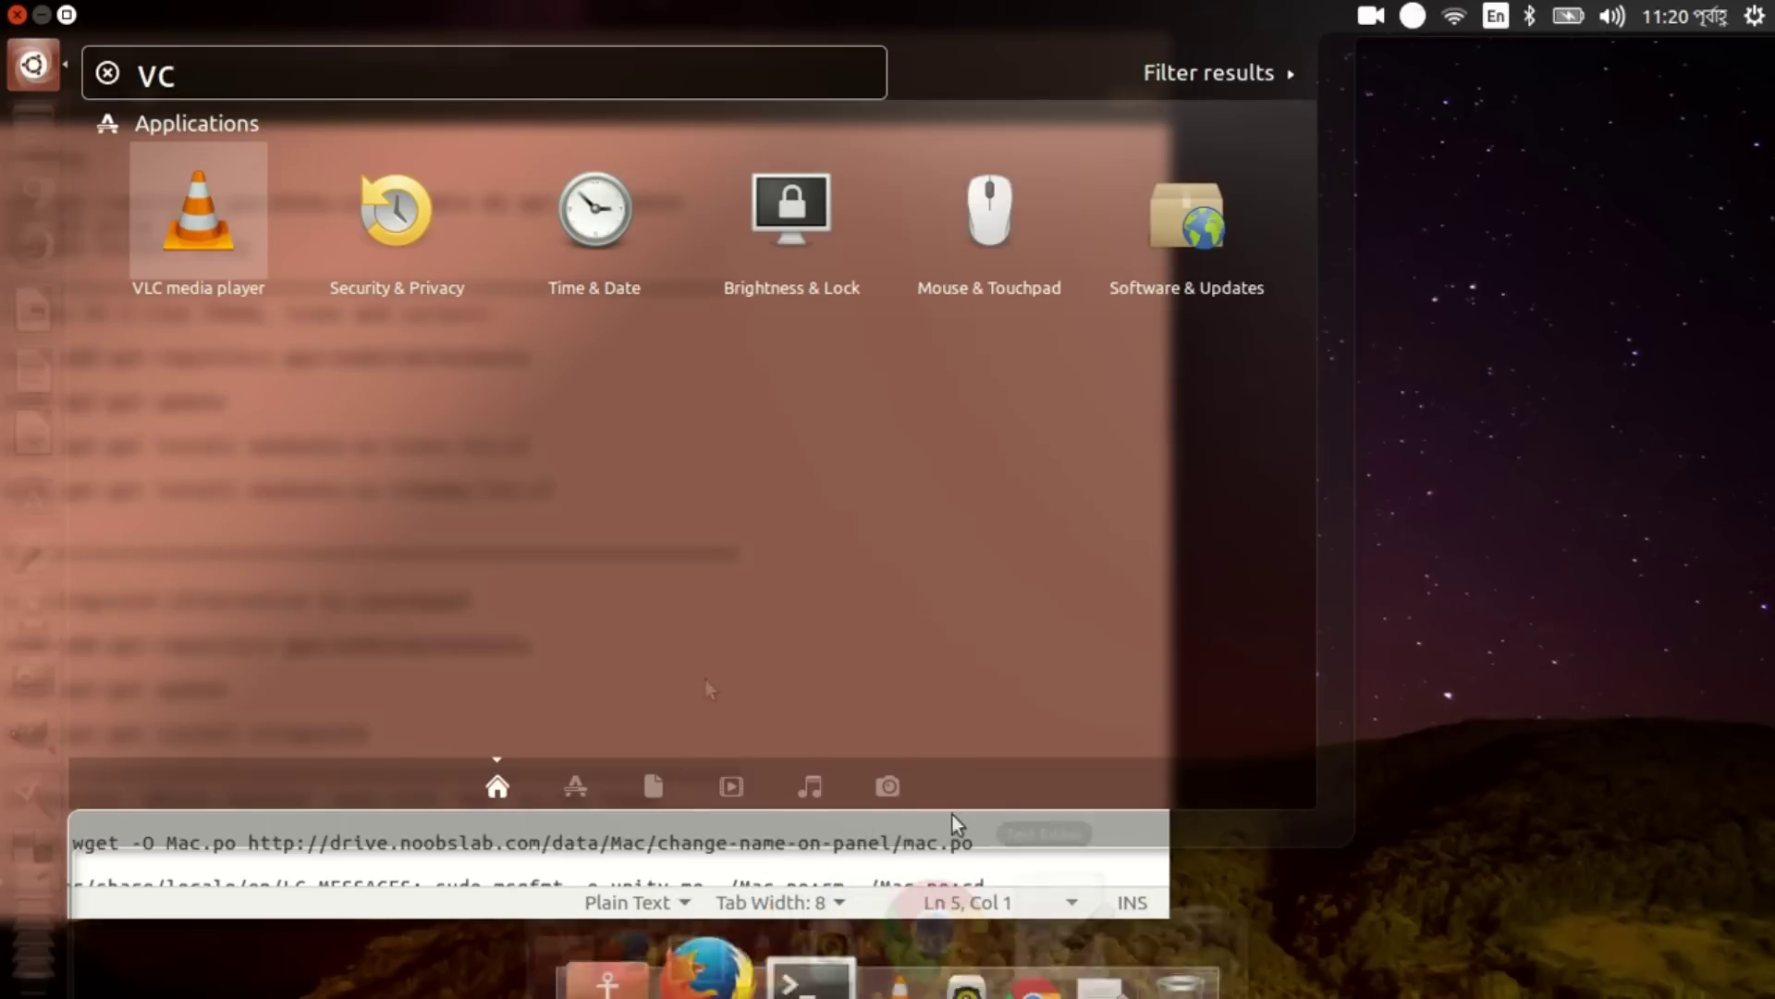
left_click(1765, 716)
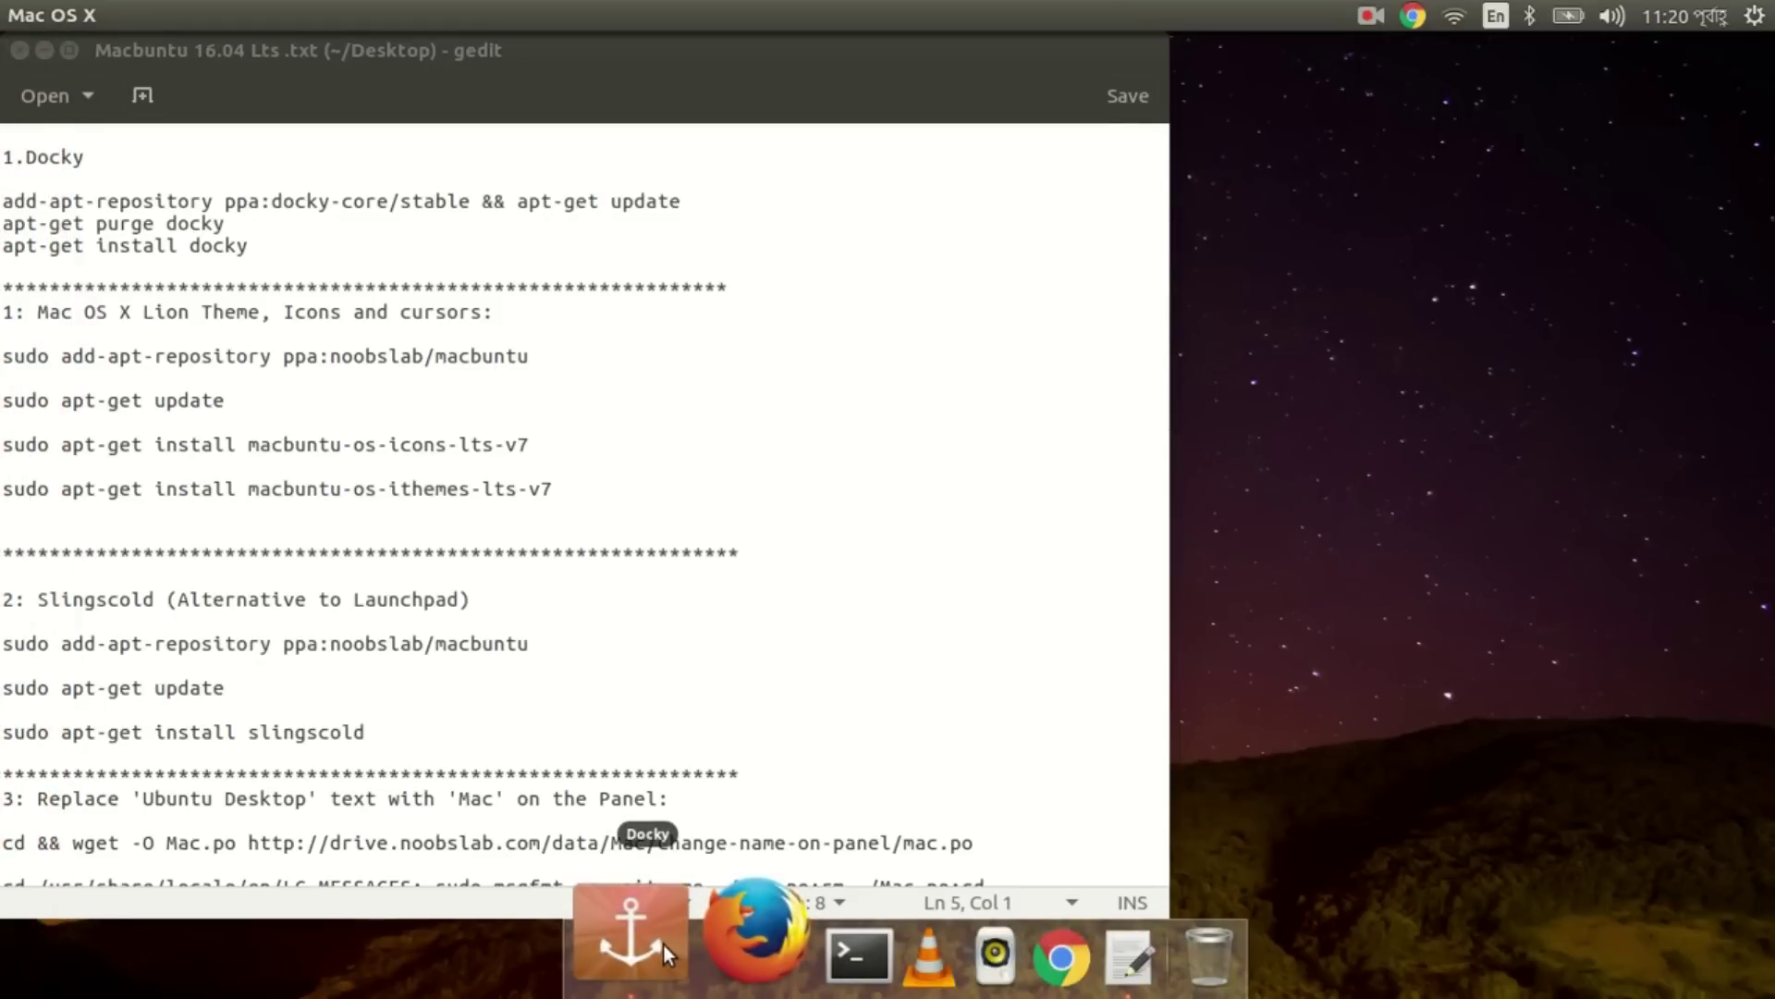
Open the Docky settings, keeping the dock's hiding mode on Autohide and the theme on Glass.
left_click(663, 946)
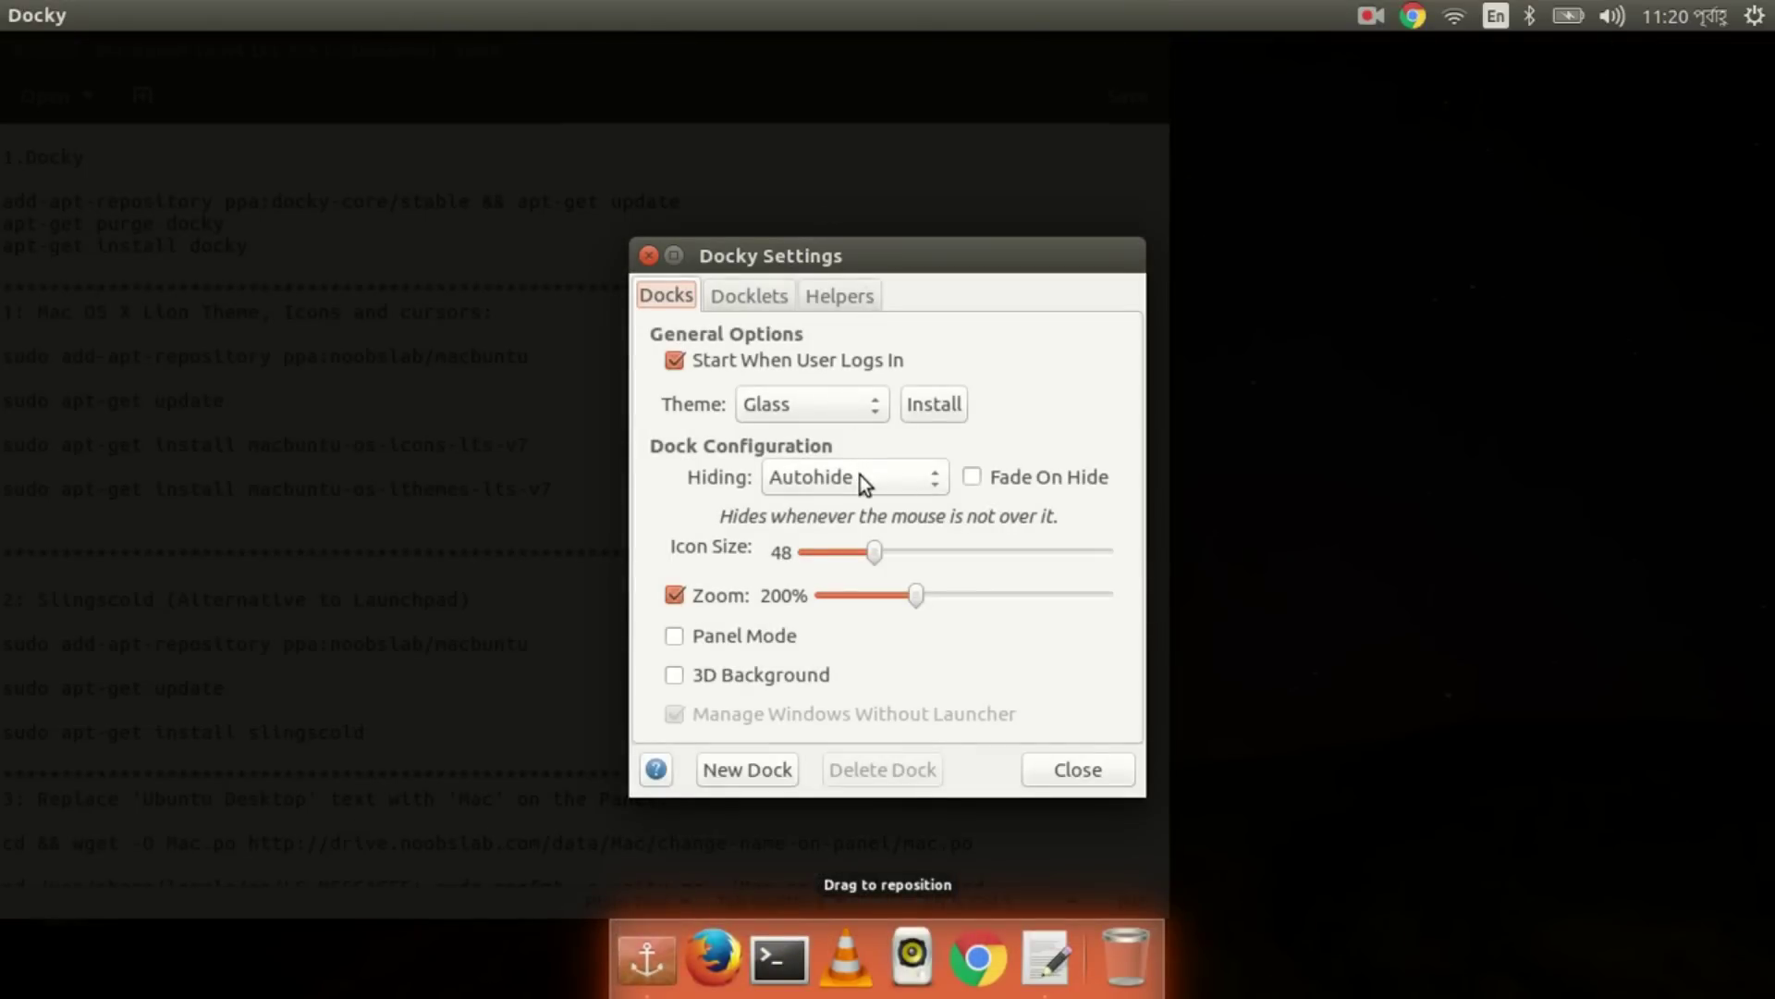
left_click(860, 475)
left_click(860, 445)
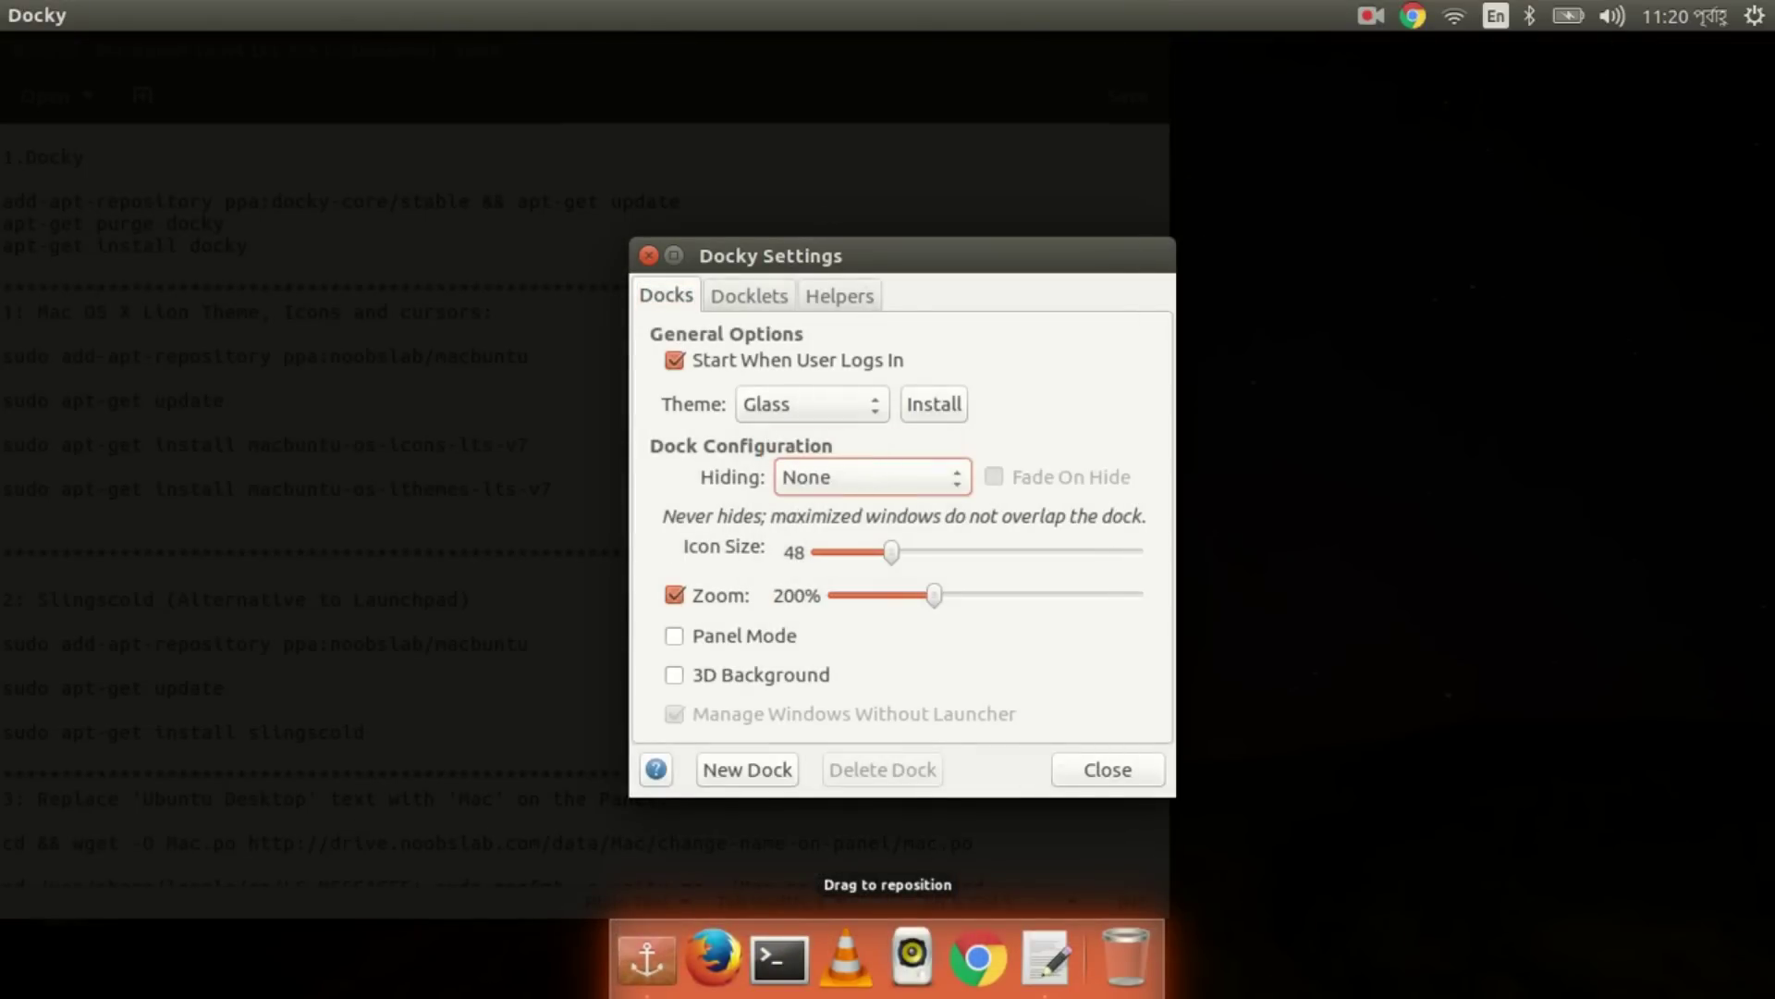
left_click(845, 488)
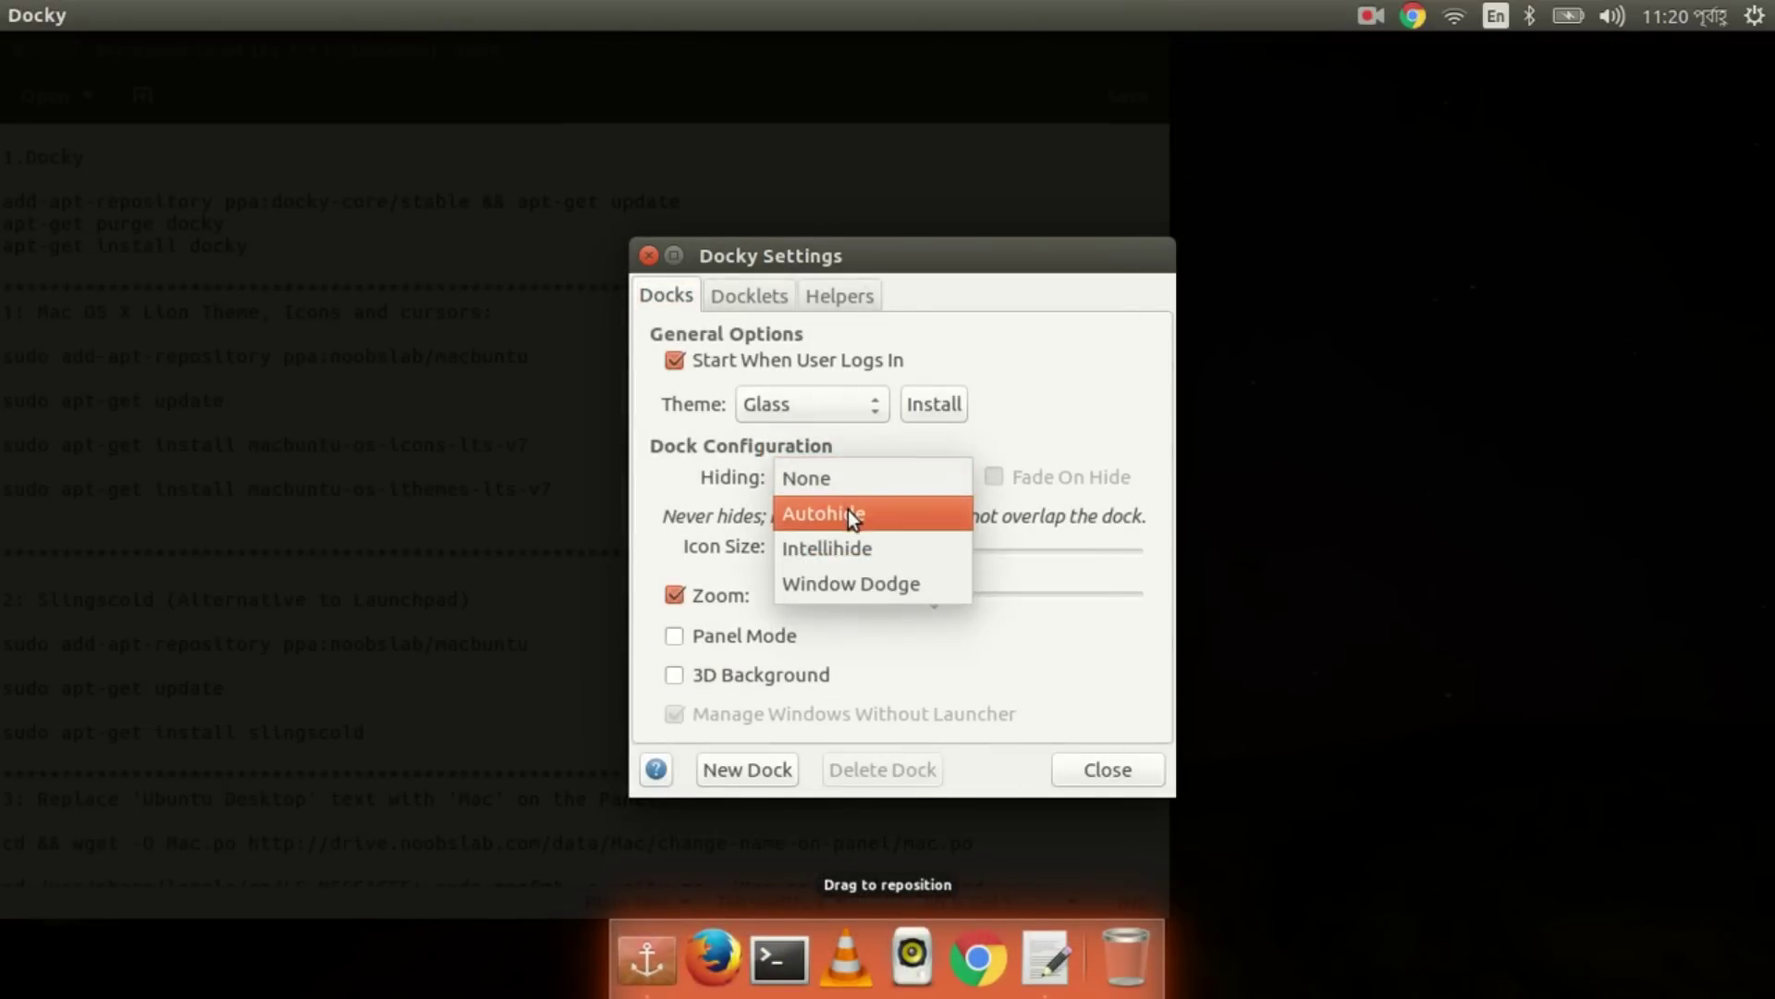
left_click(848, 515)
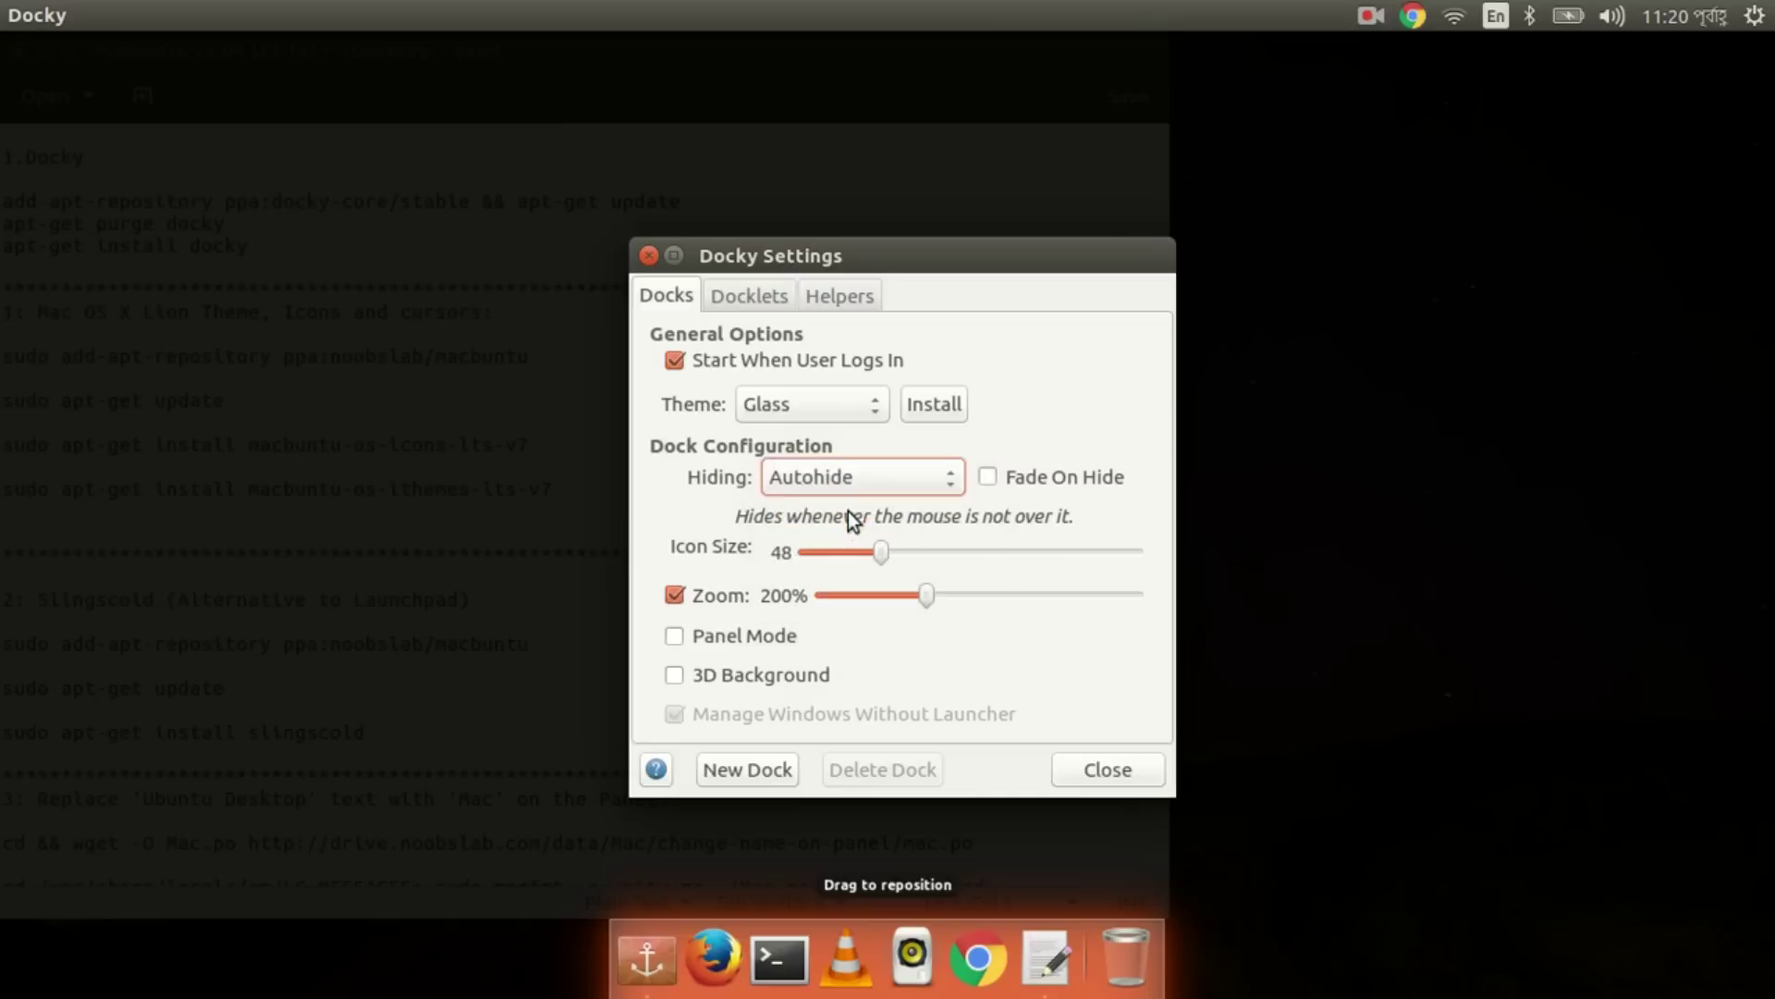
left_click(842, 409)
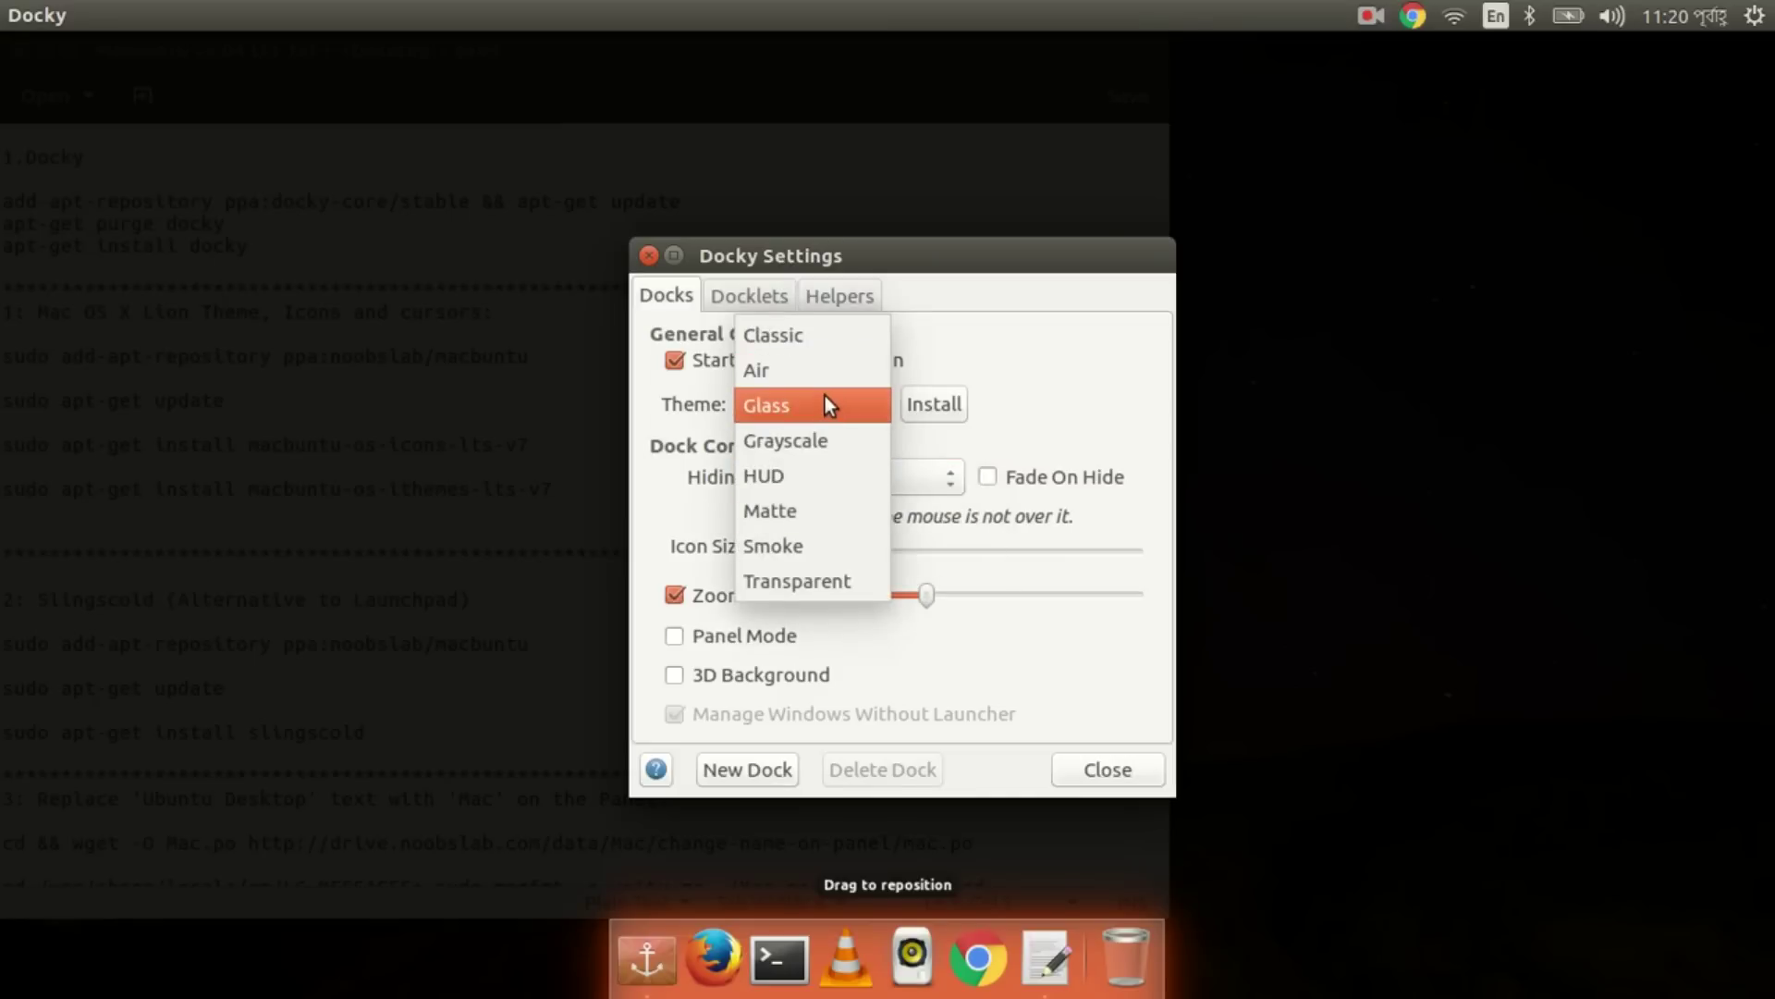
left_click(825, 396)
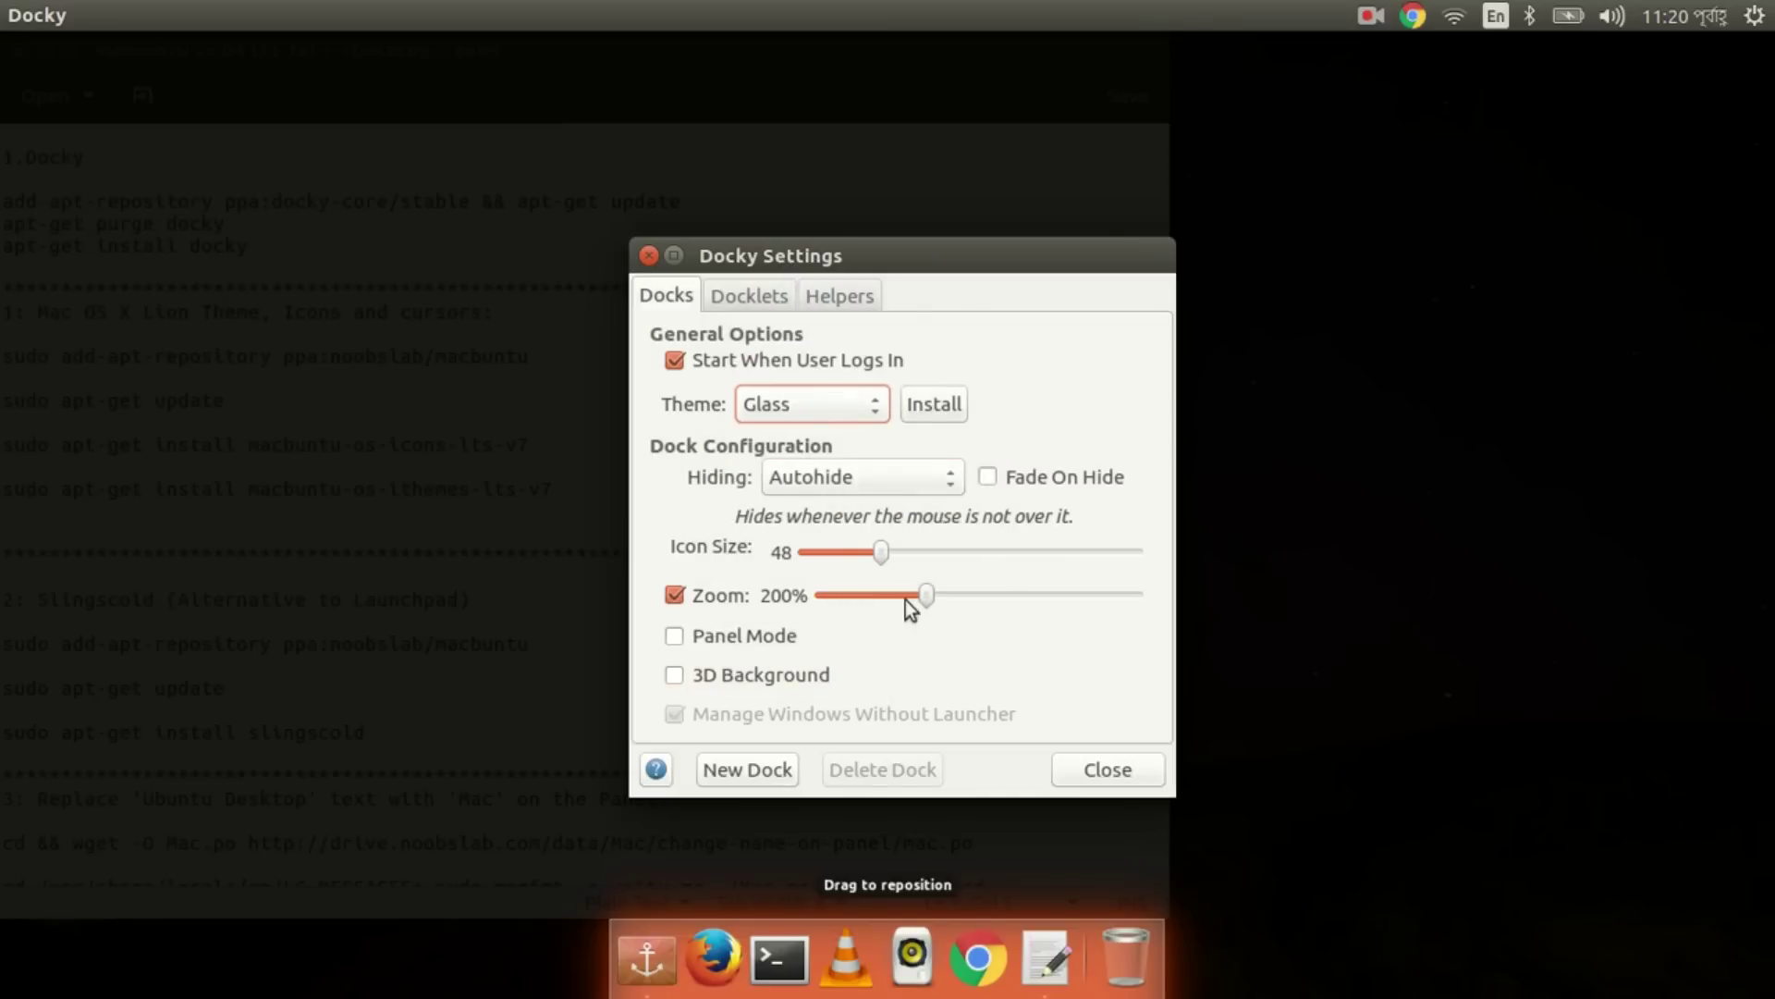
Adjust the dock's icon zoom level and close the Docky settings.
left_click_drag(931, 594, 884, 559)
left_click(1110, 770)
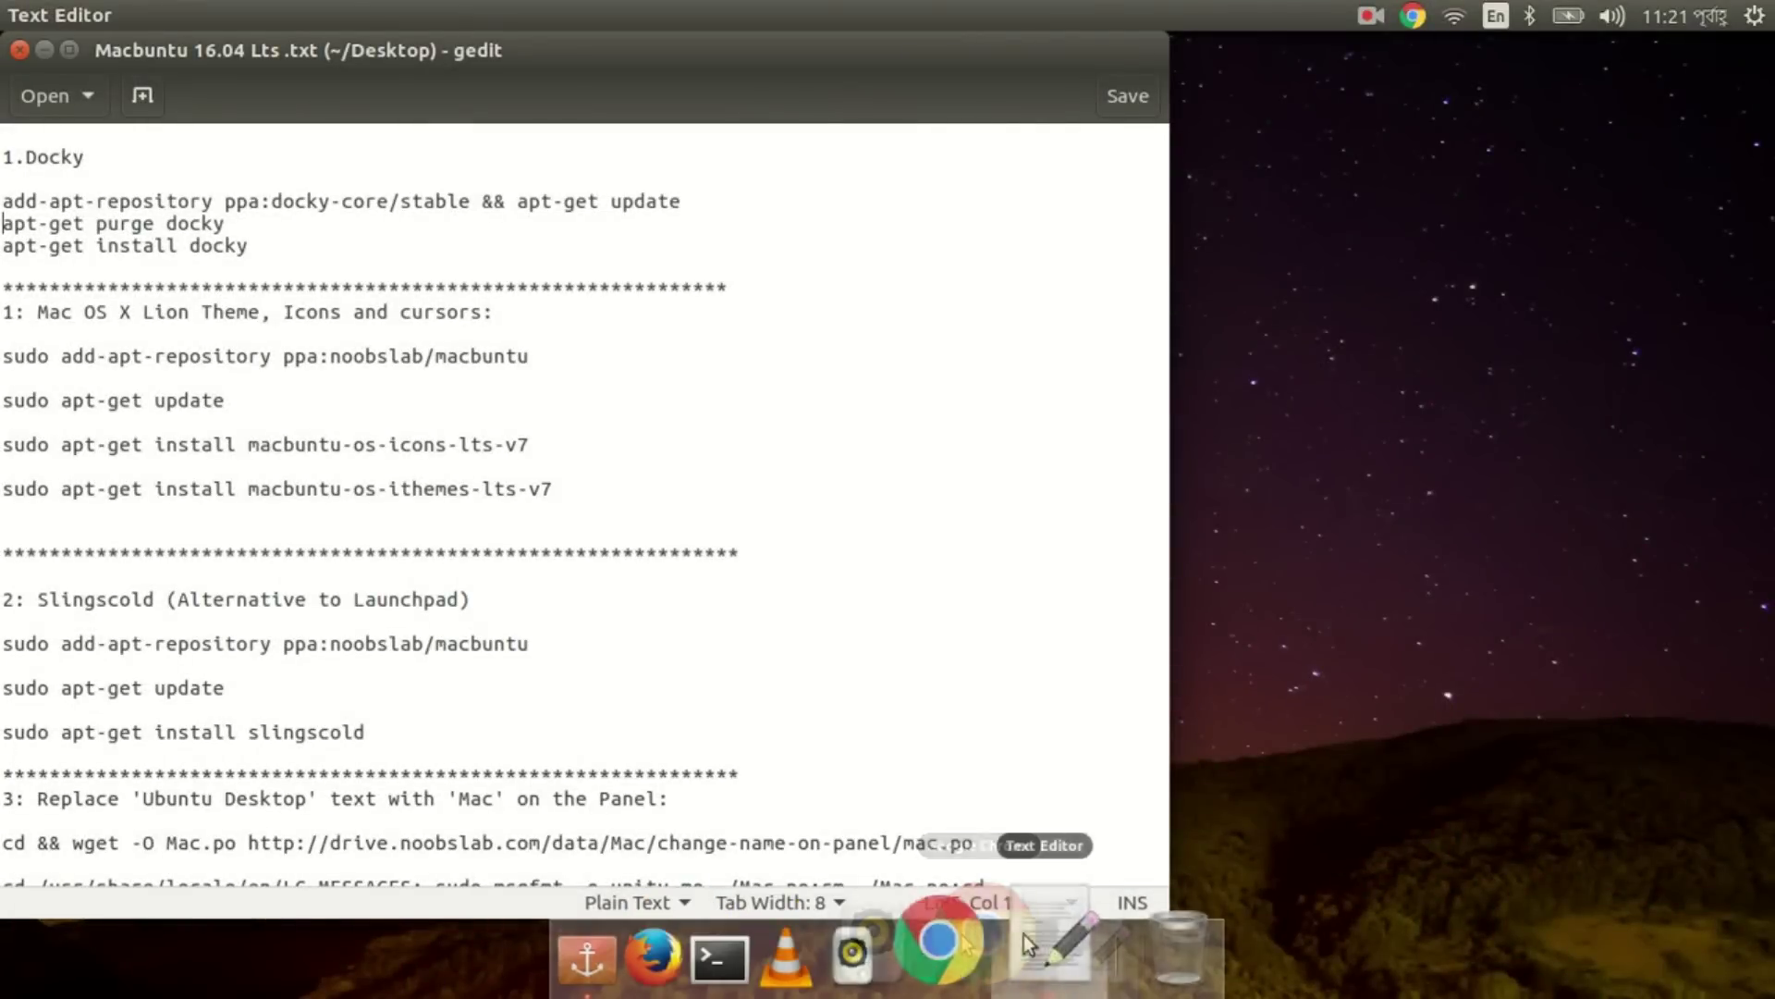
Open a new terminal and copy the "sudo add-apt-repository ppa:noobslab/macbuntu" command from the theme section of the notes.
left_click(469, 361)
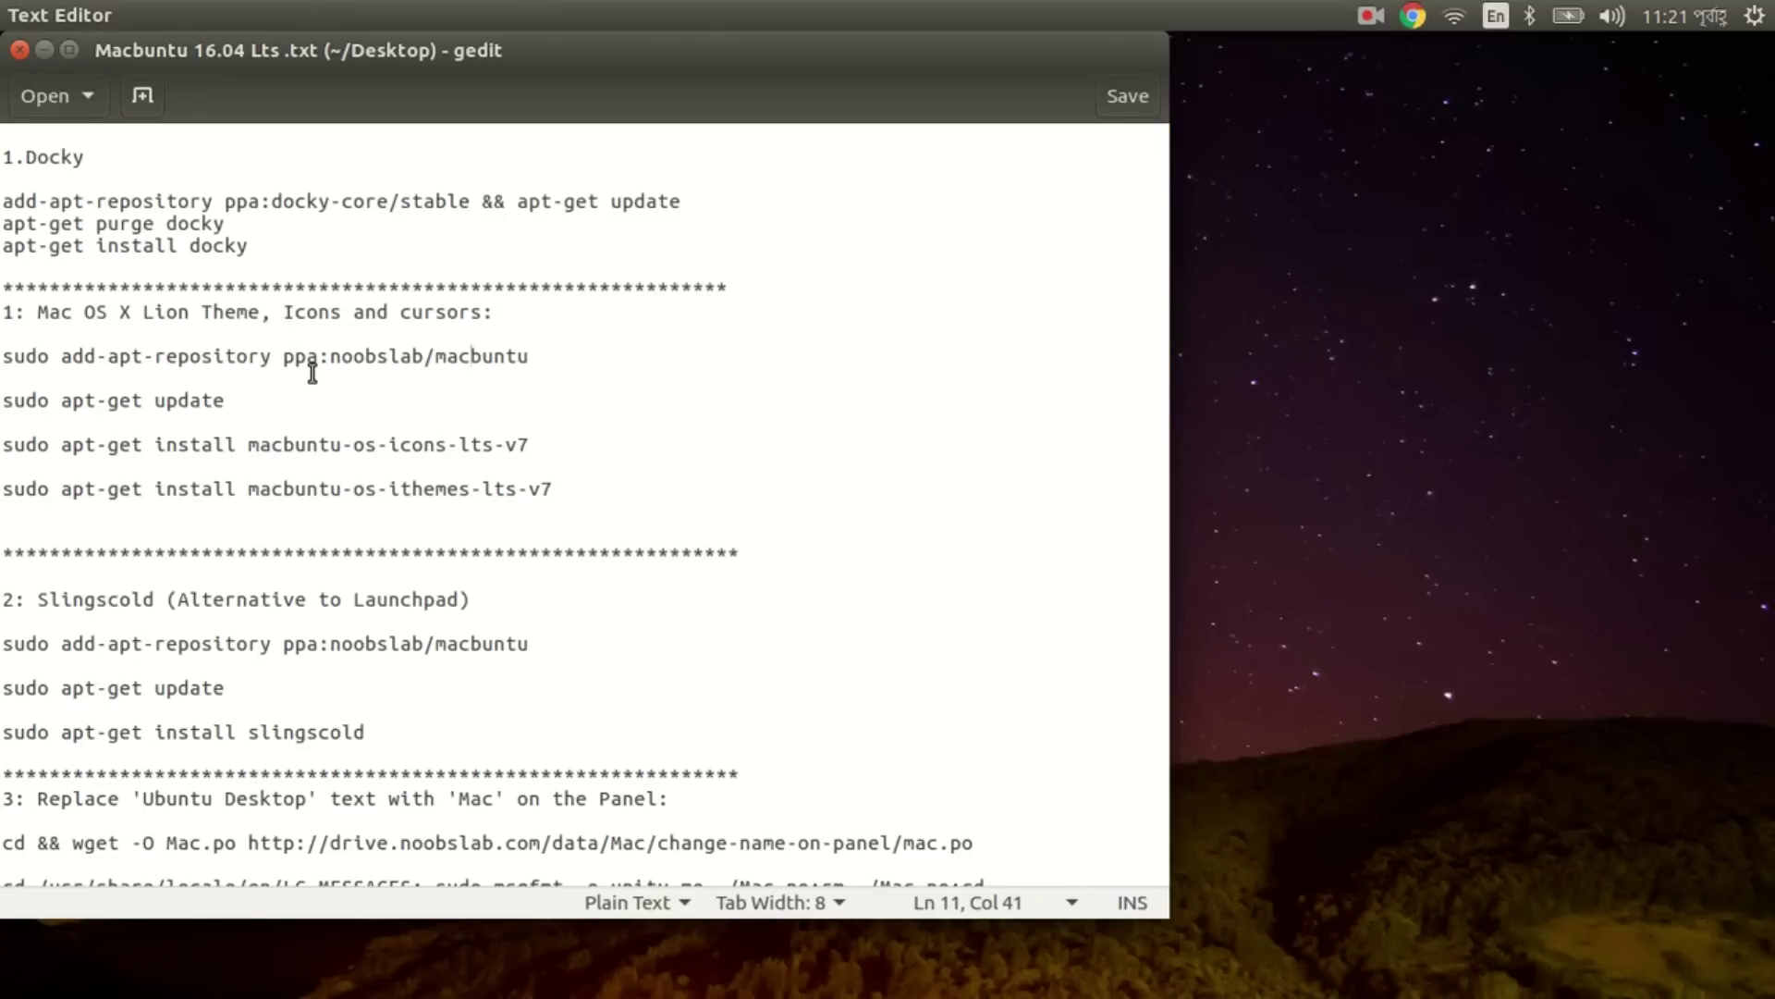
key("alt")
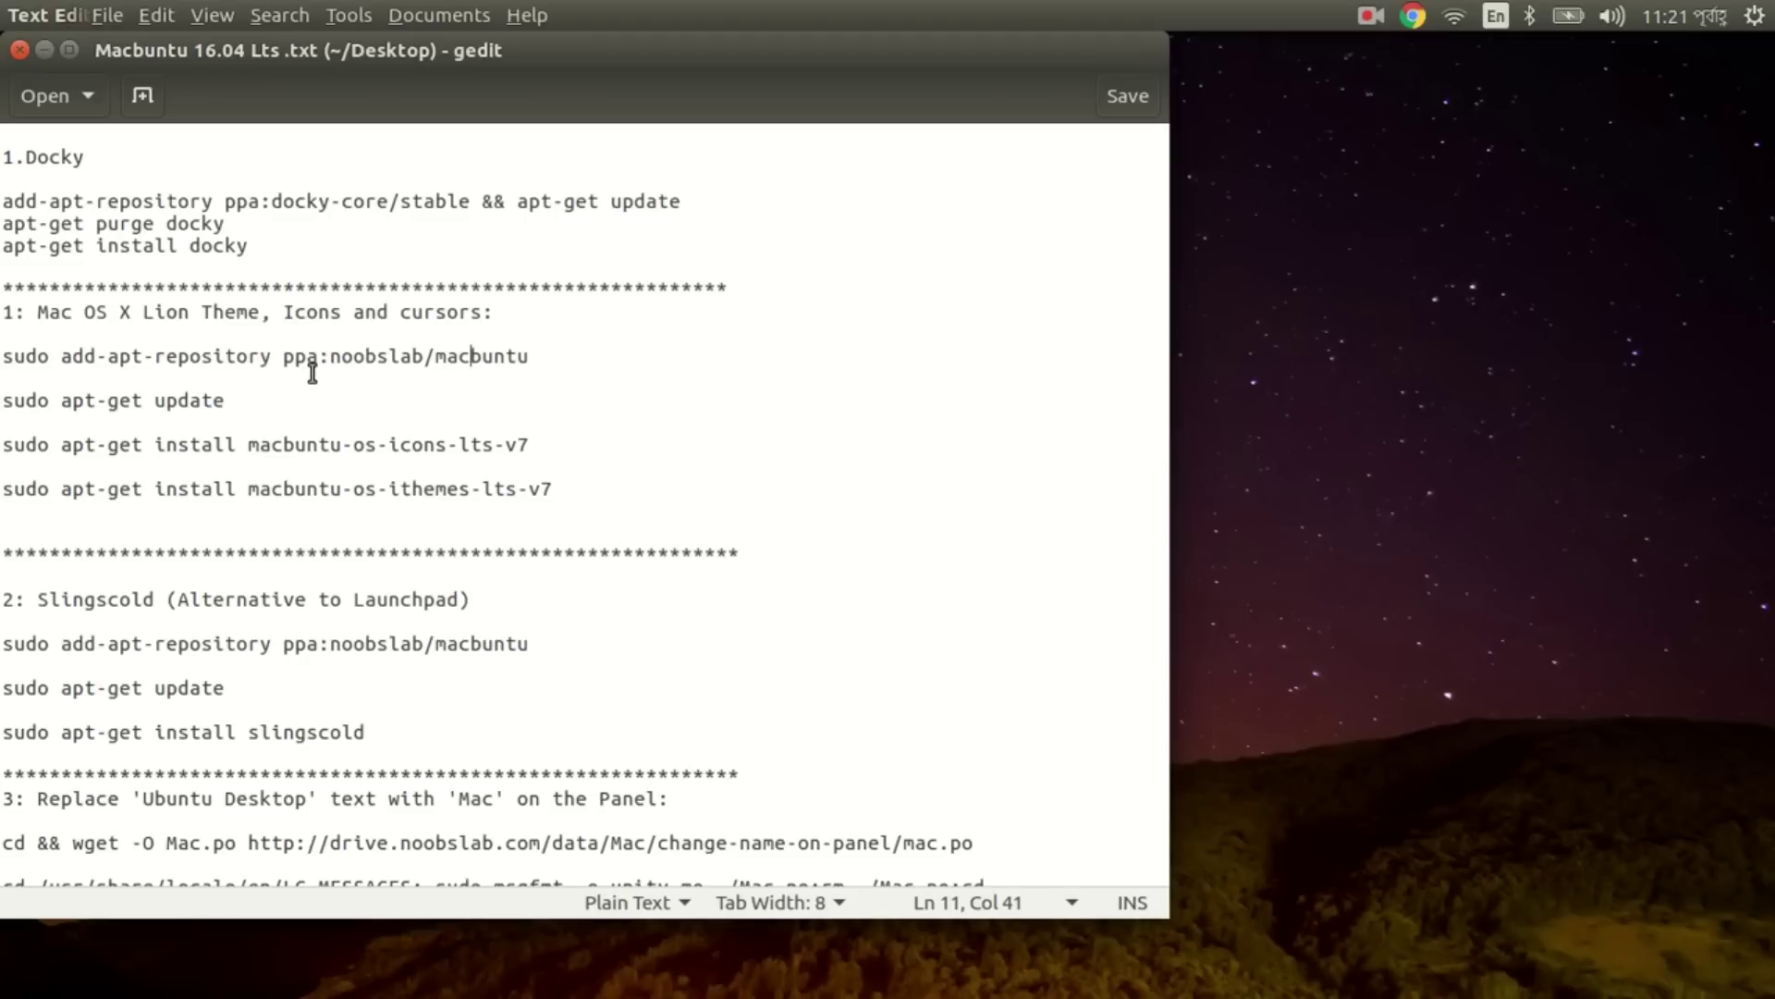
key("ctrl+alt+t")
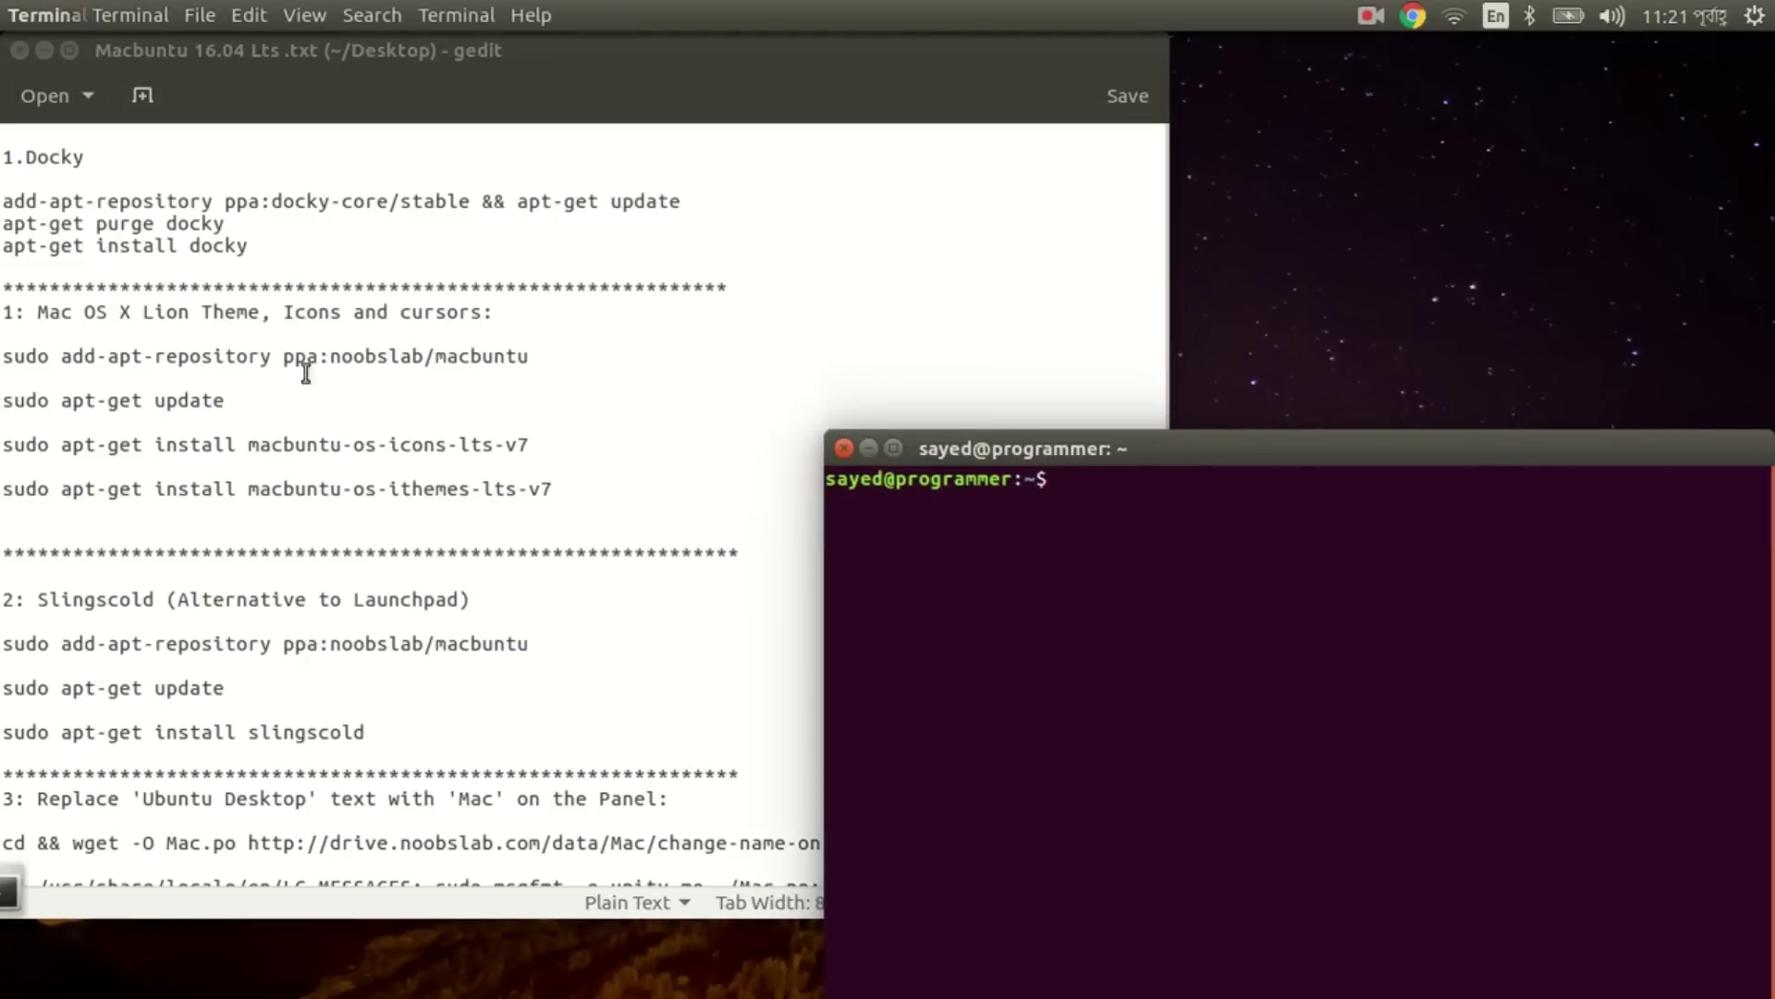
key("alt+Tab")
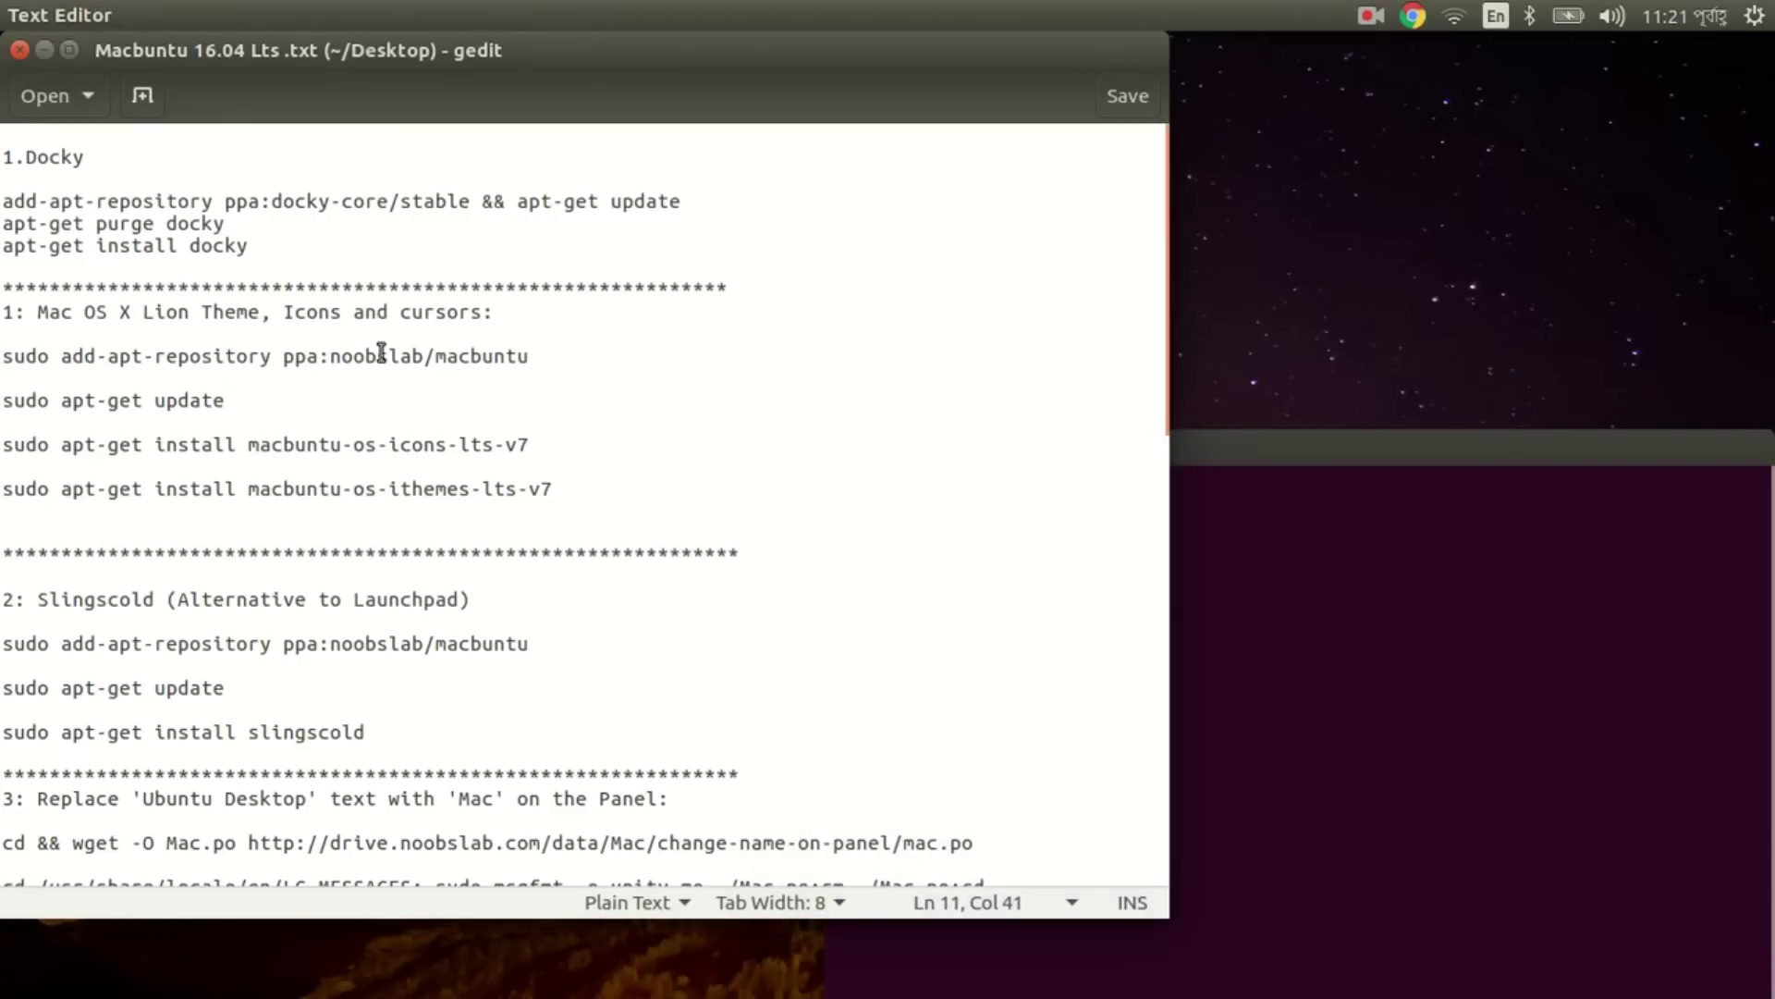
left_click_drag(531, 357, 2, 357)
key("ctrl+c")
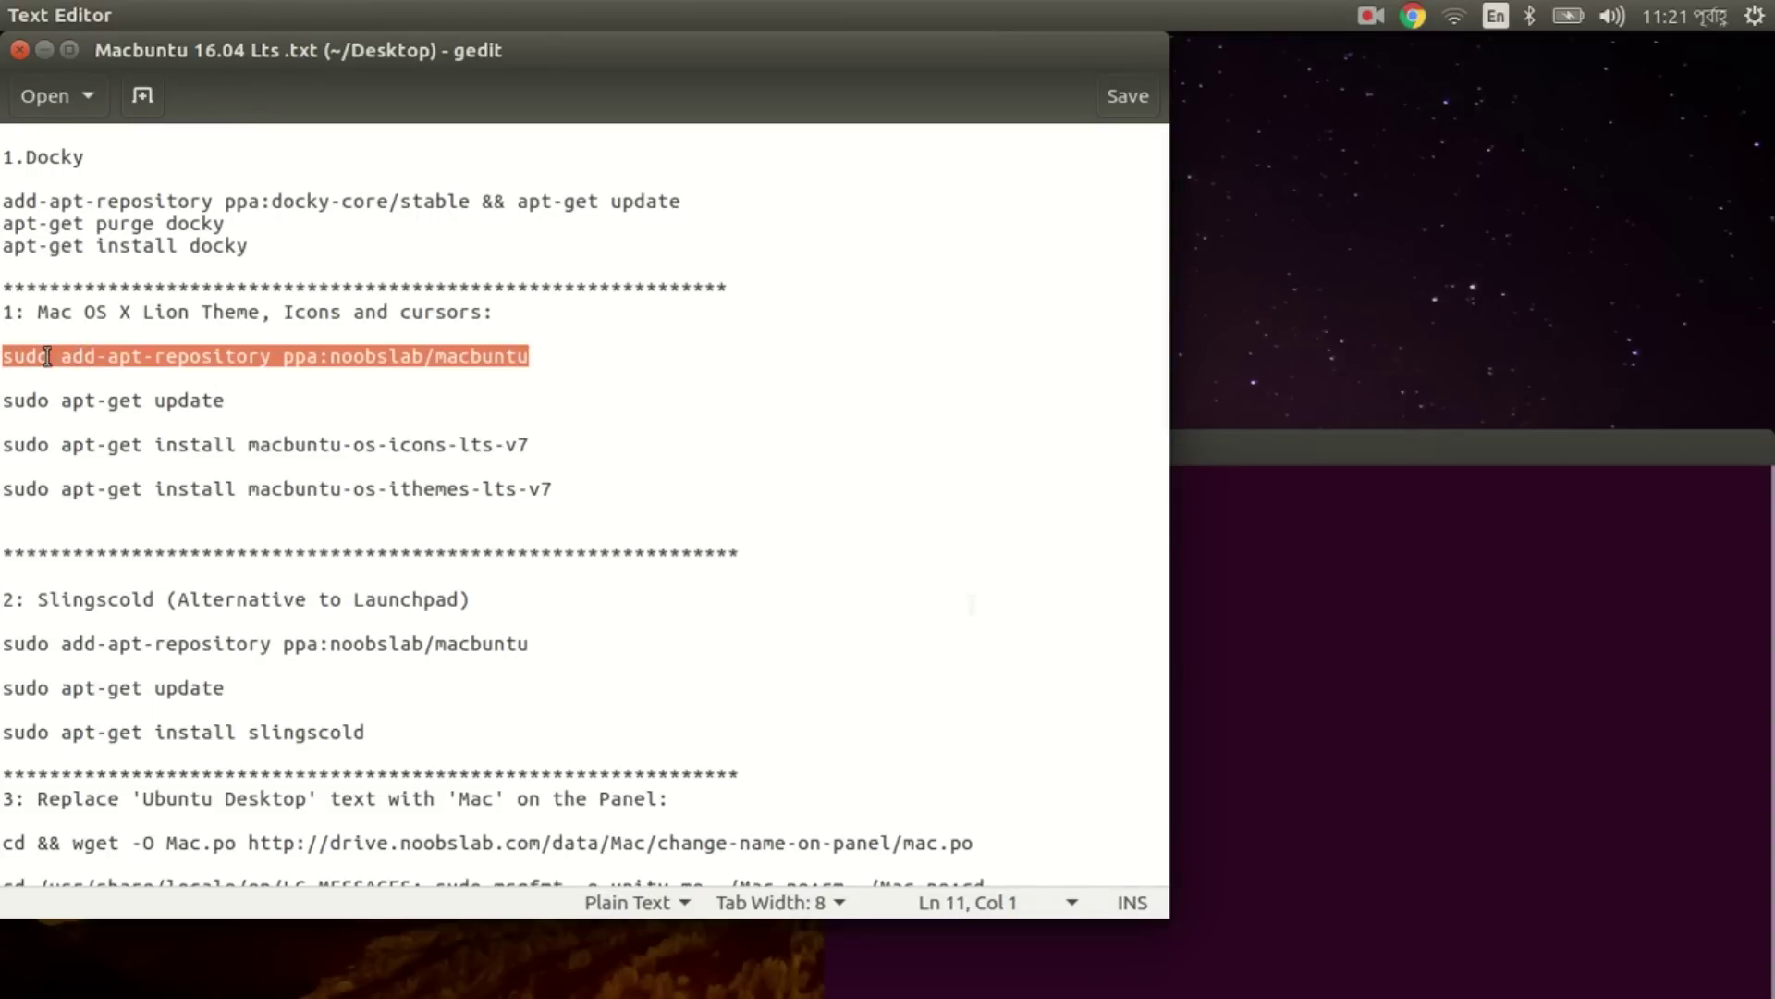
Run the copied repository command in the terminal, enter the sudo password and confirm adding the PPA.
left_click(1307, 639)
key("ctrl+shift+v")
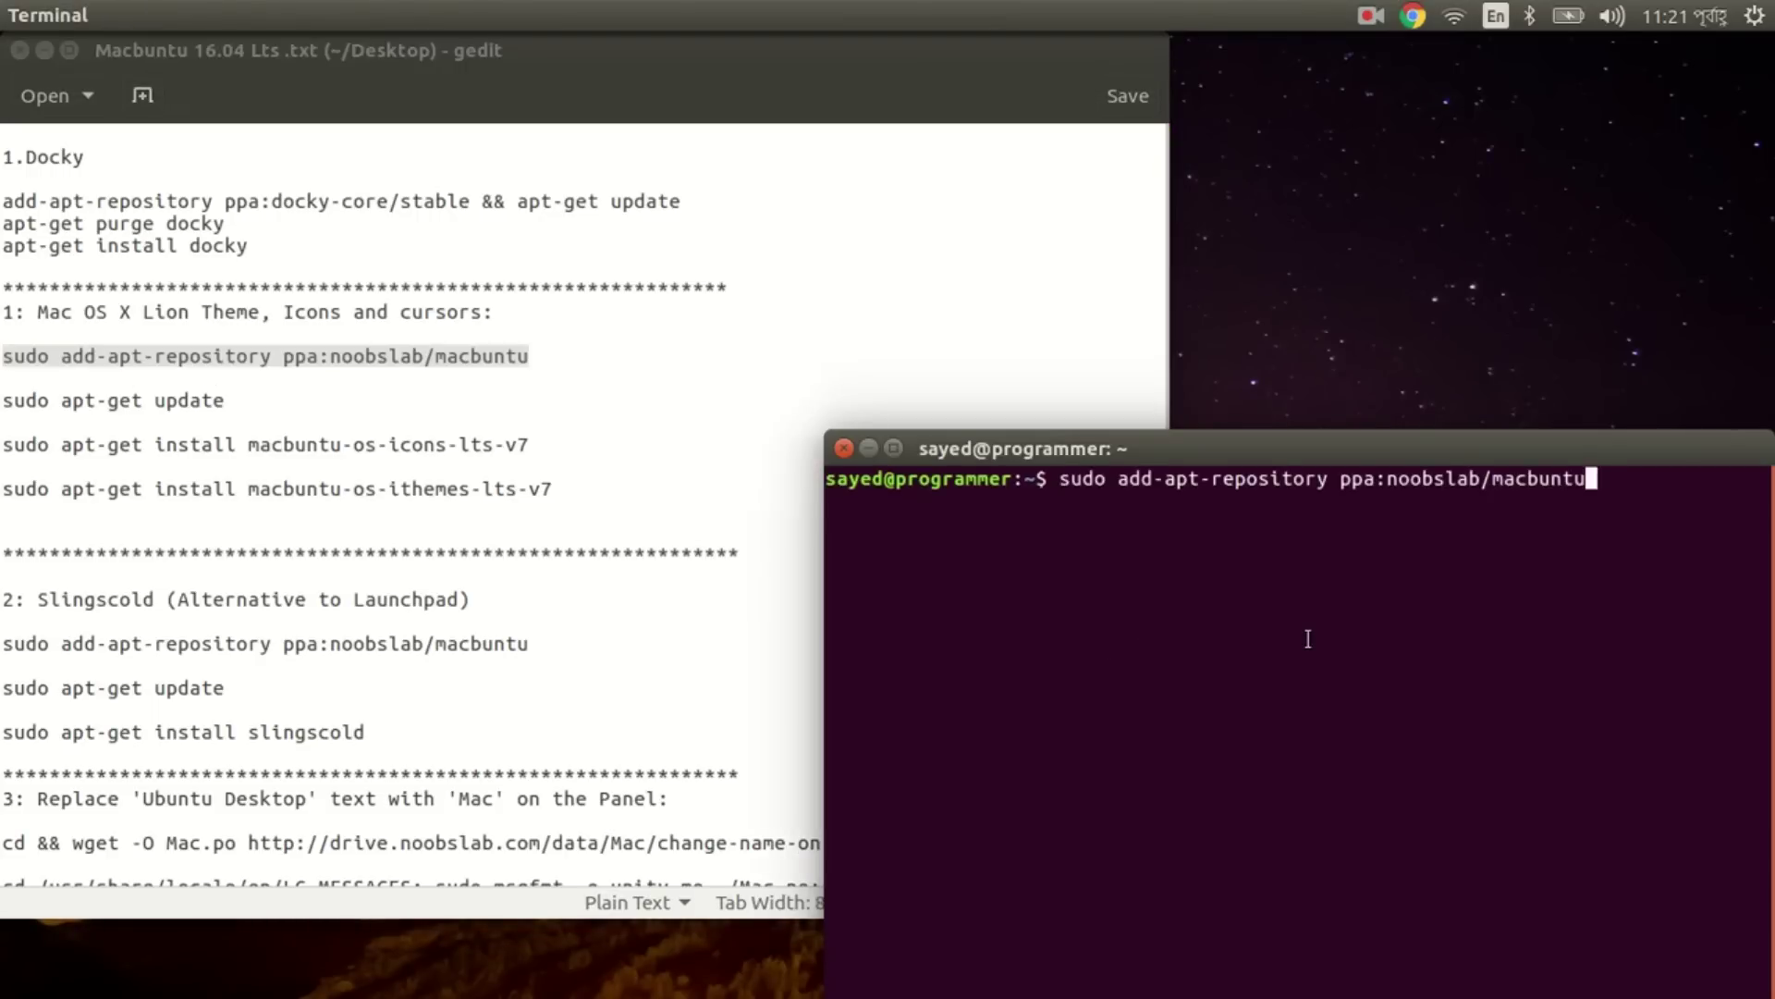
key("Return")
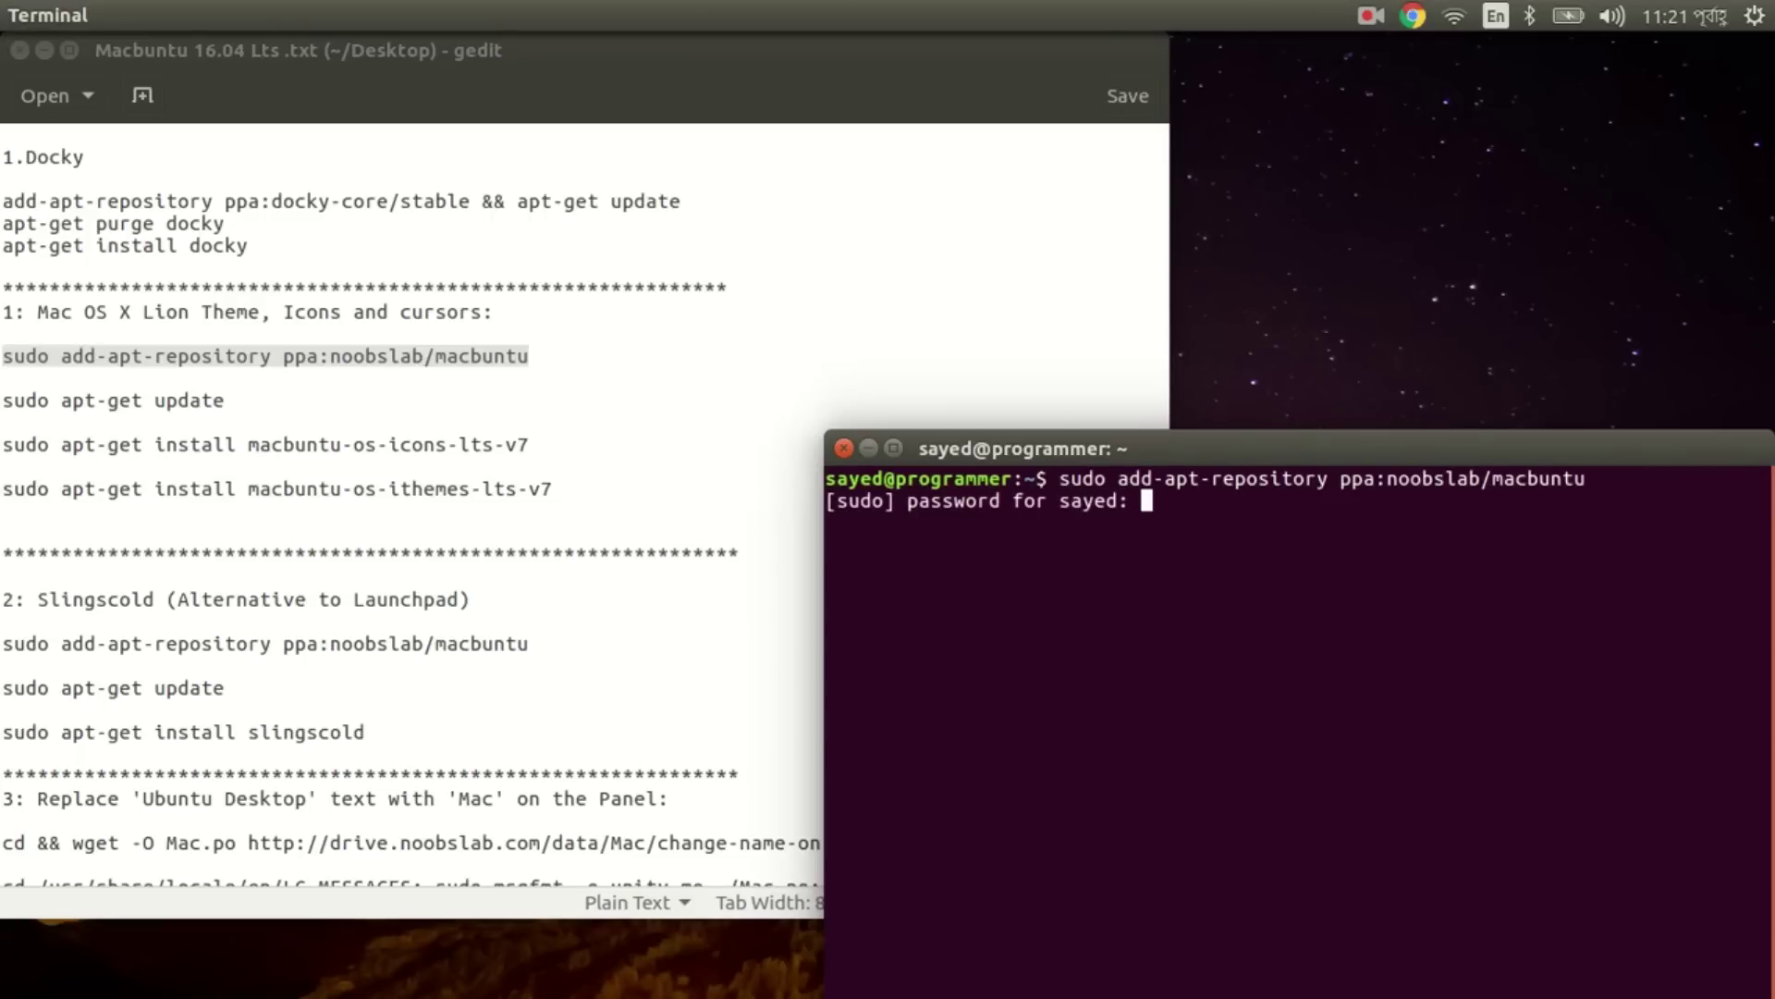
key("Return")
key("Return")
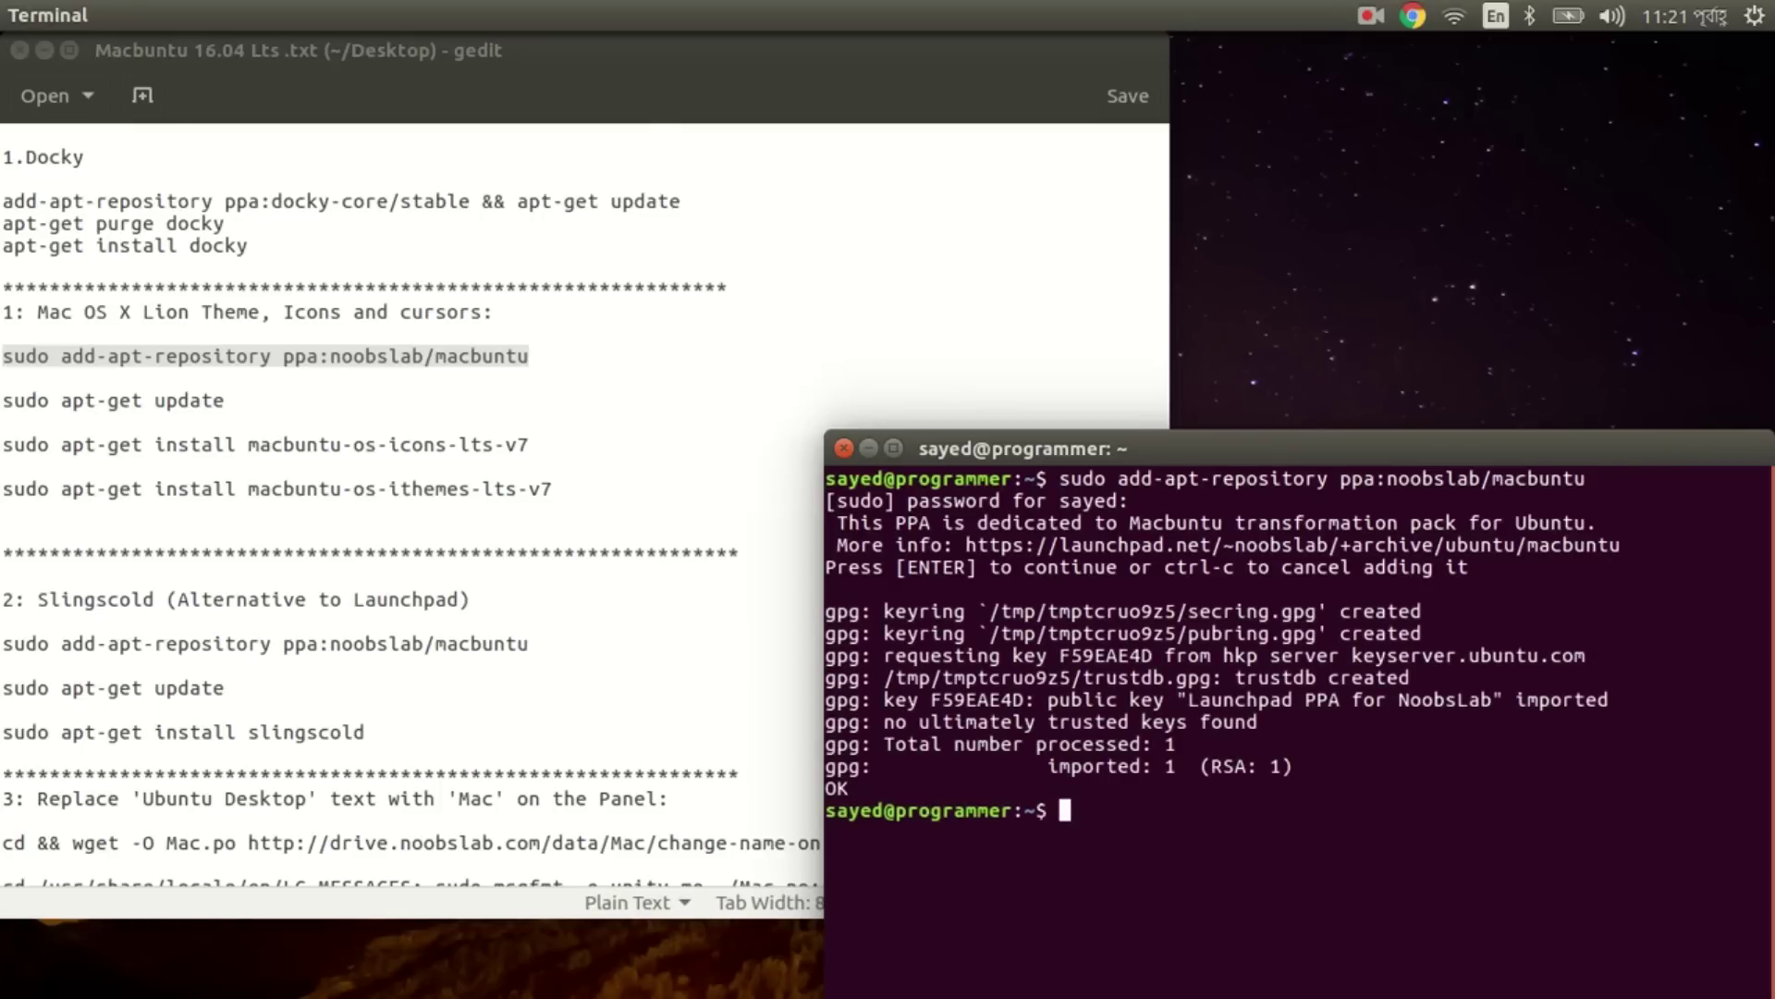
Refresh the package lists with "sudo apt-get update".
type("sdu")
key("BackSpace")
key("Right")
type("dopa")
type("t-get")
key("BackSpace")
key("BackSpace")
key("BackSpace")
key("BackSpace")
key("BackSpace")
key("BackSpace")
key("BackSpace")
key("BackSpace")
type("o apt-get ")
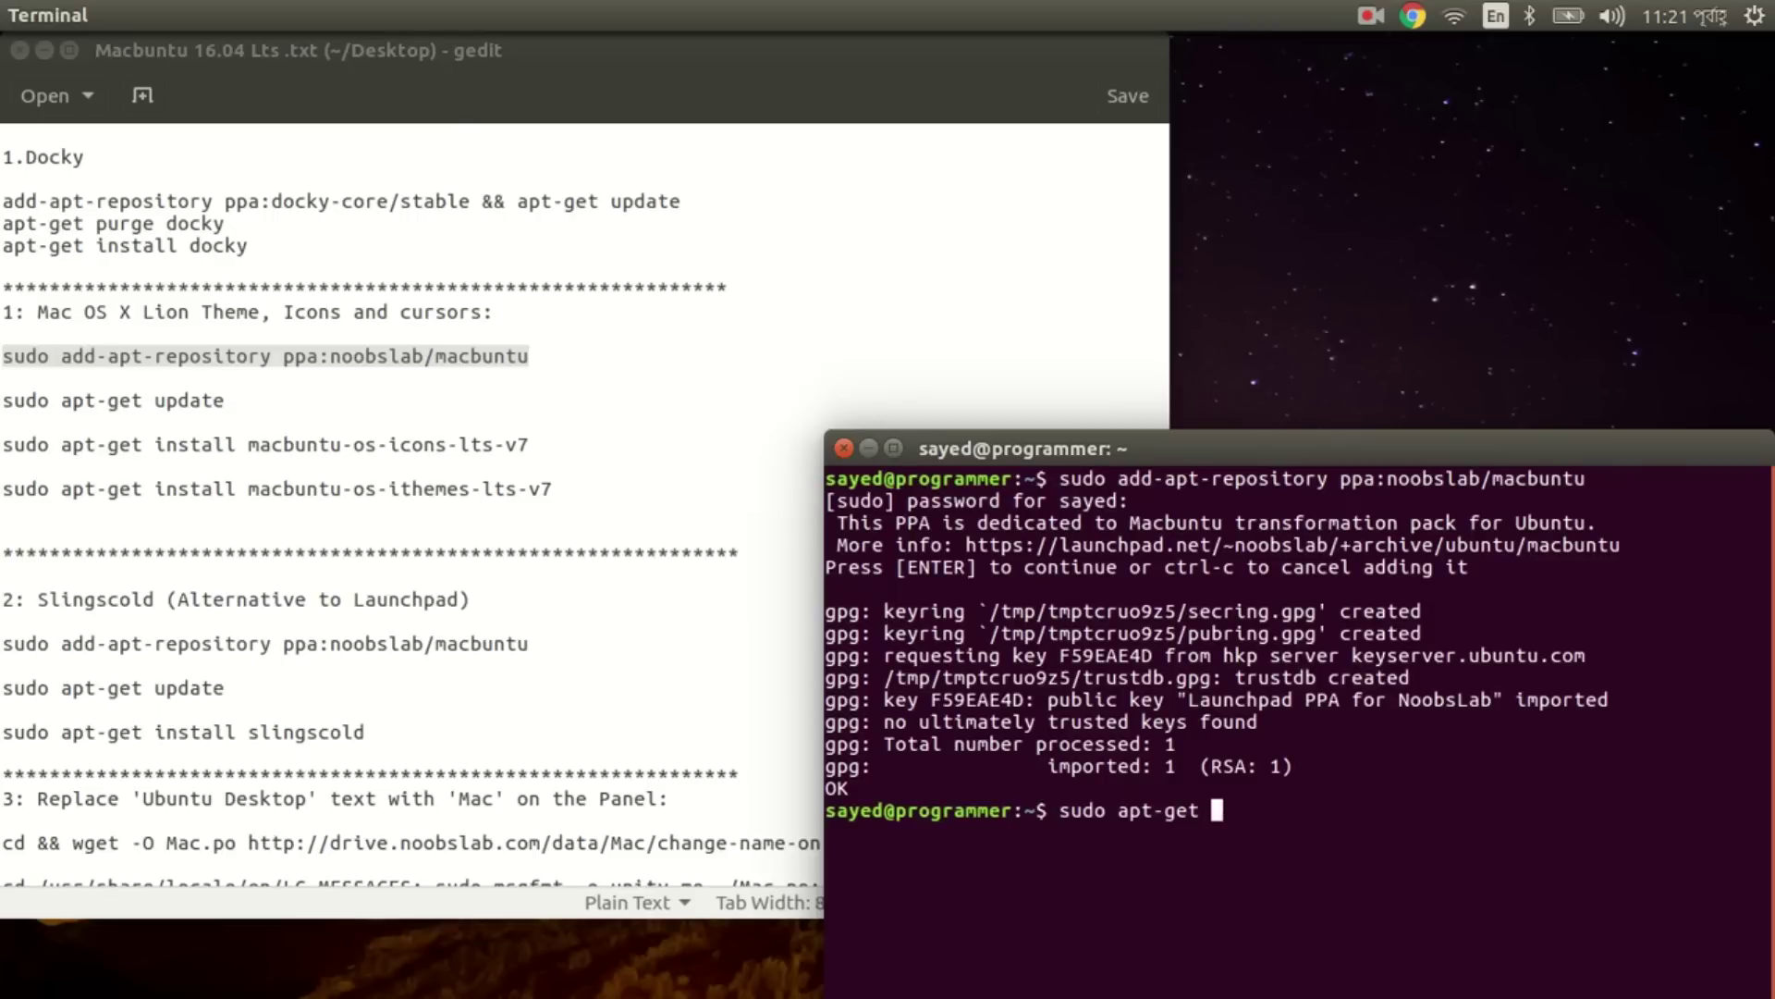
type("update")
key("Return")
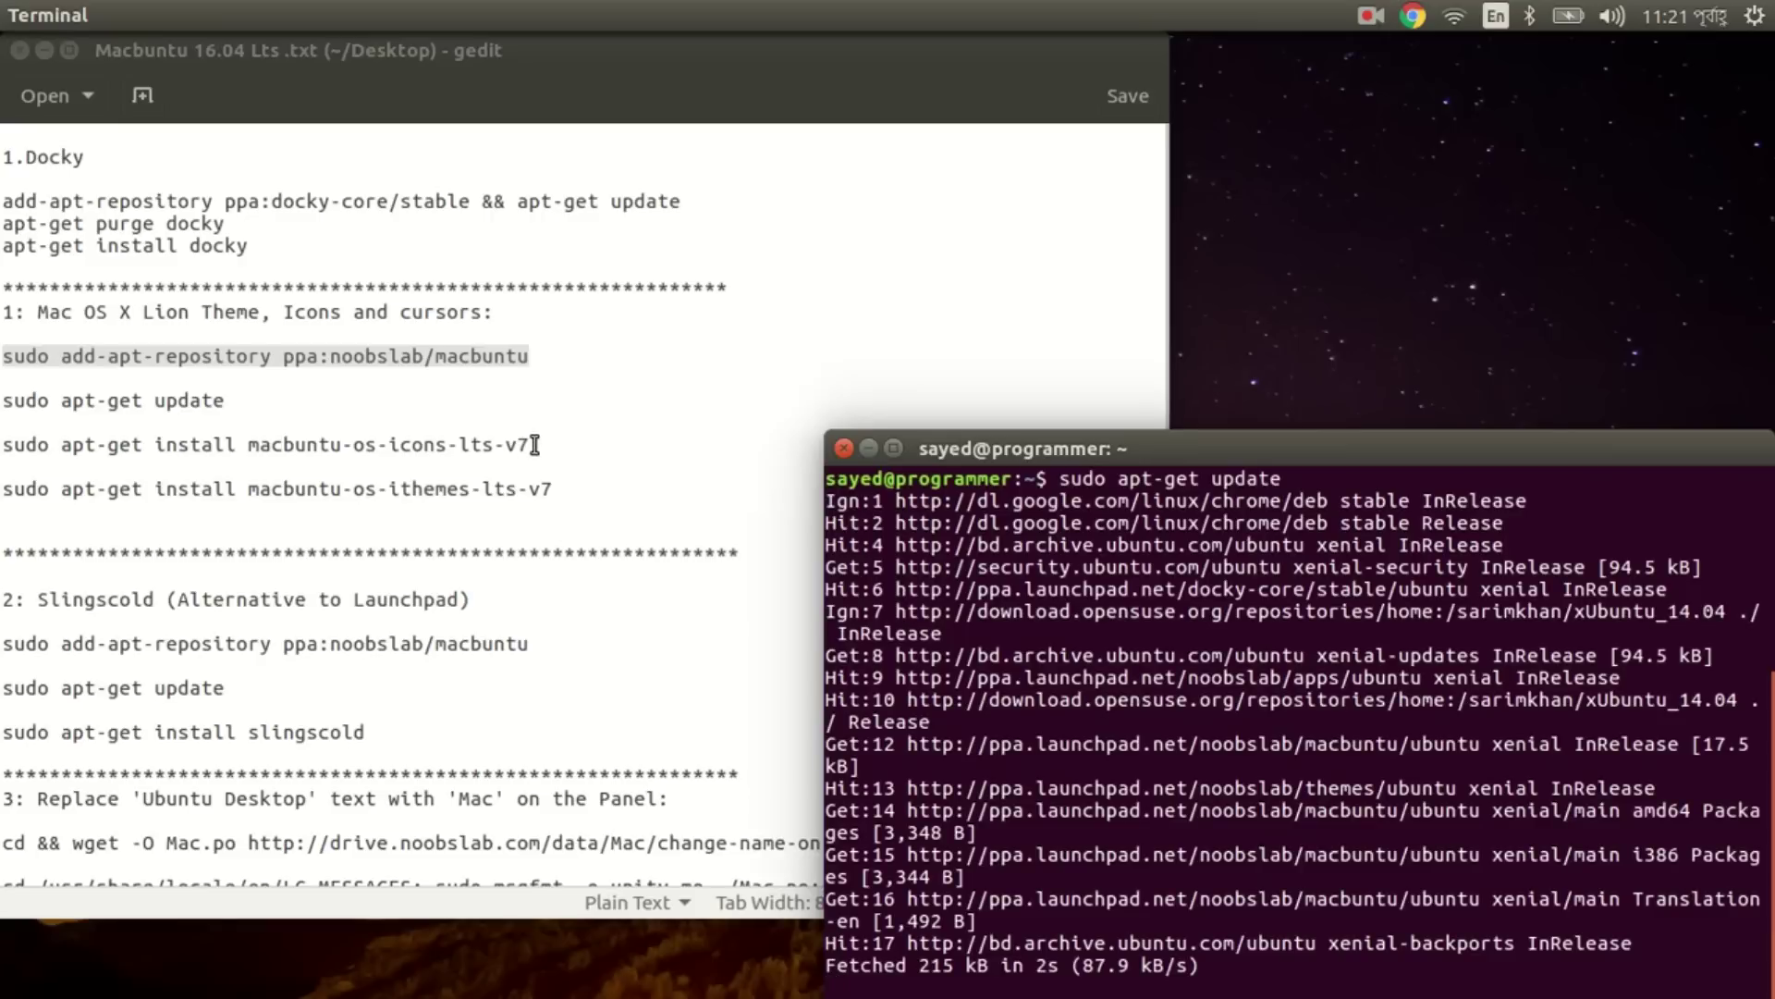
Copy "sudo apt-get install macbuntu-os-icons-lts-v7" from the notes and run it in the terminal to install the Mac icons.
left_click_drag(535, 445, 3, 447)
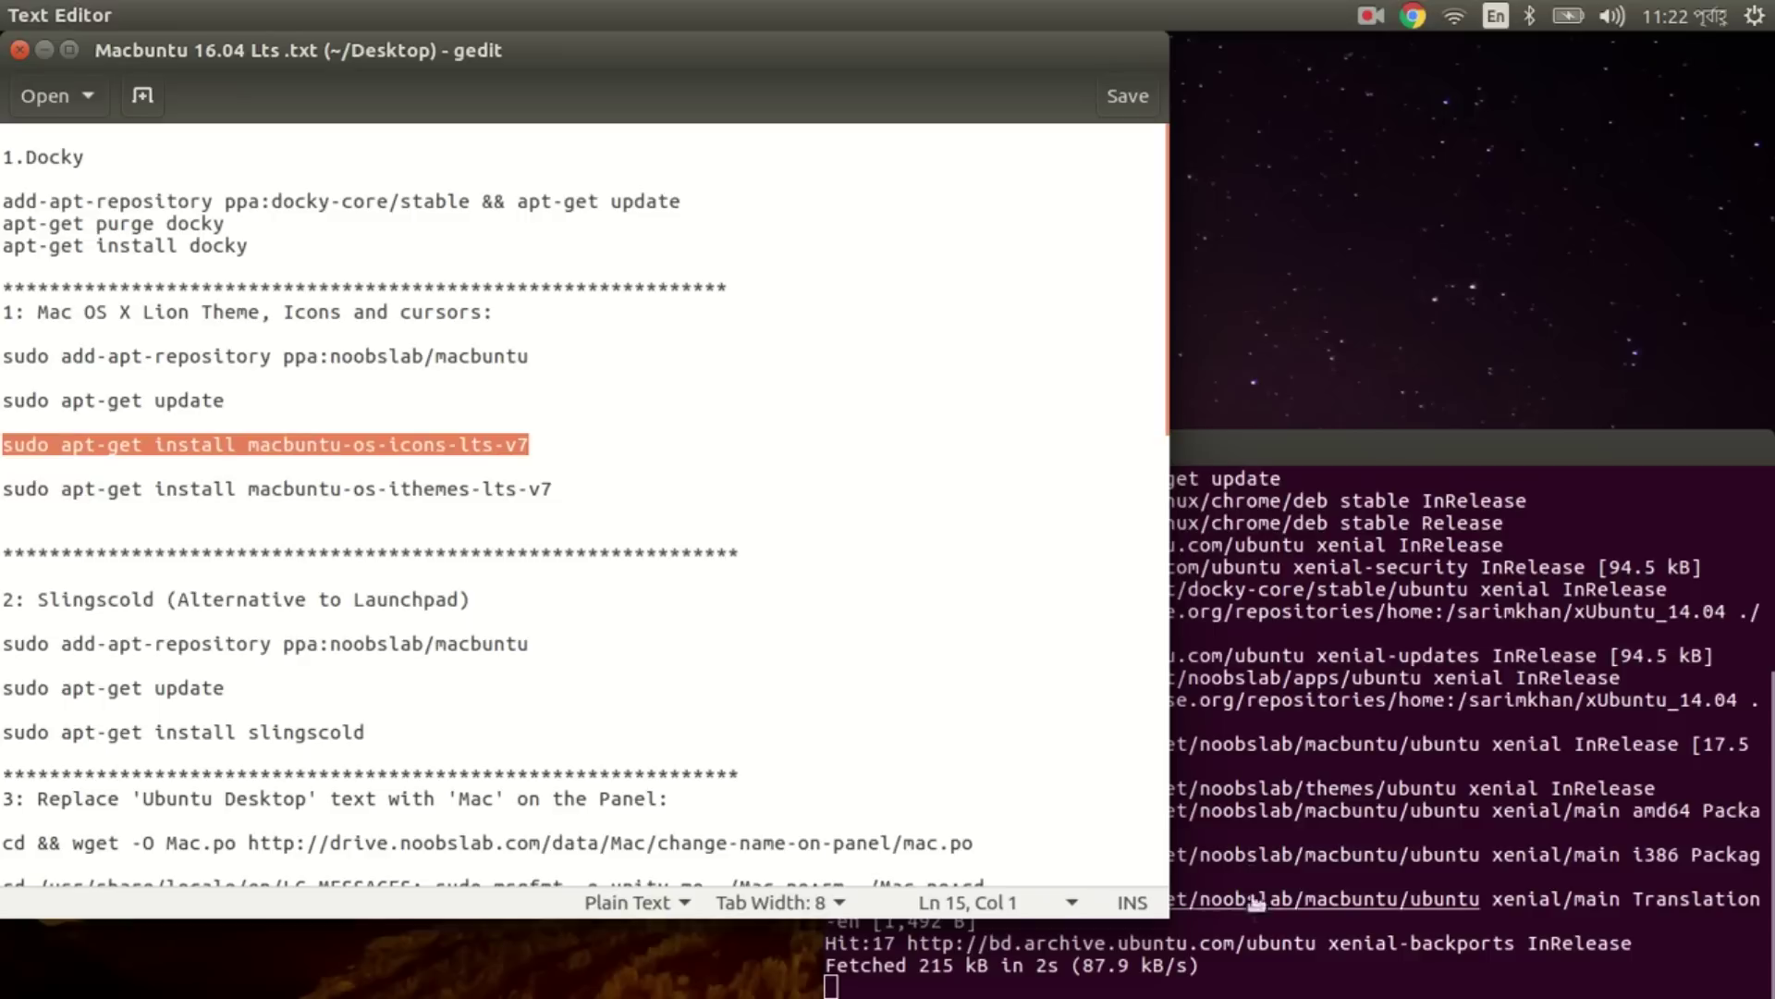
right_click(434, 444)
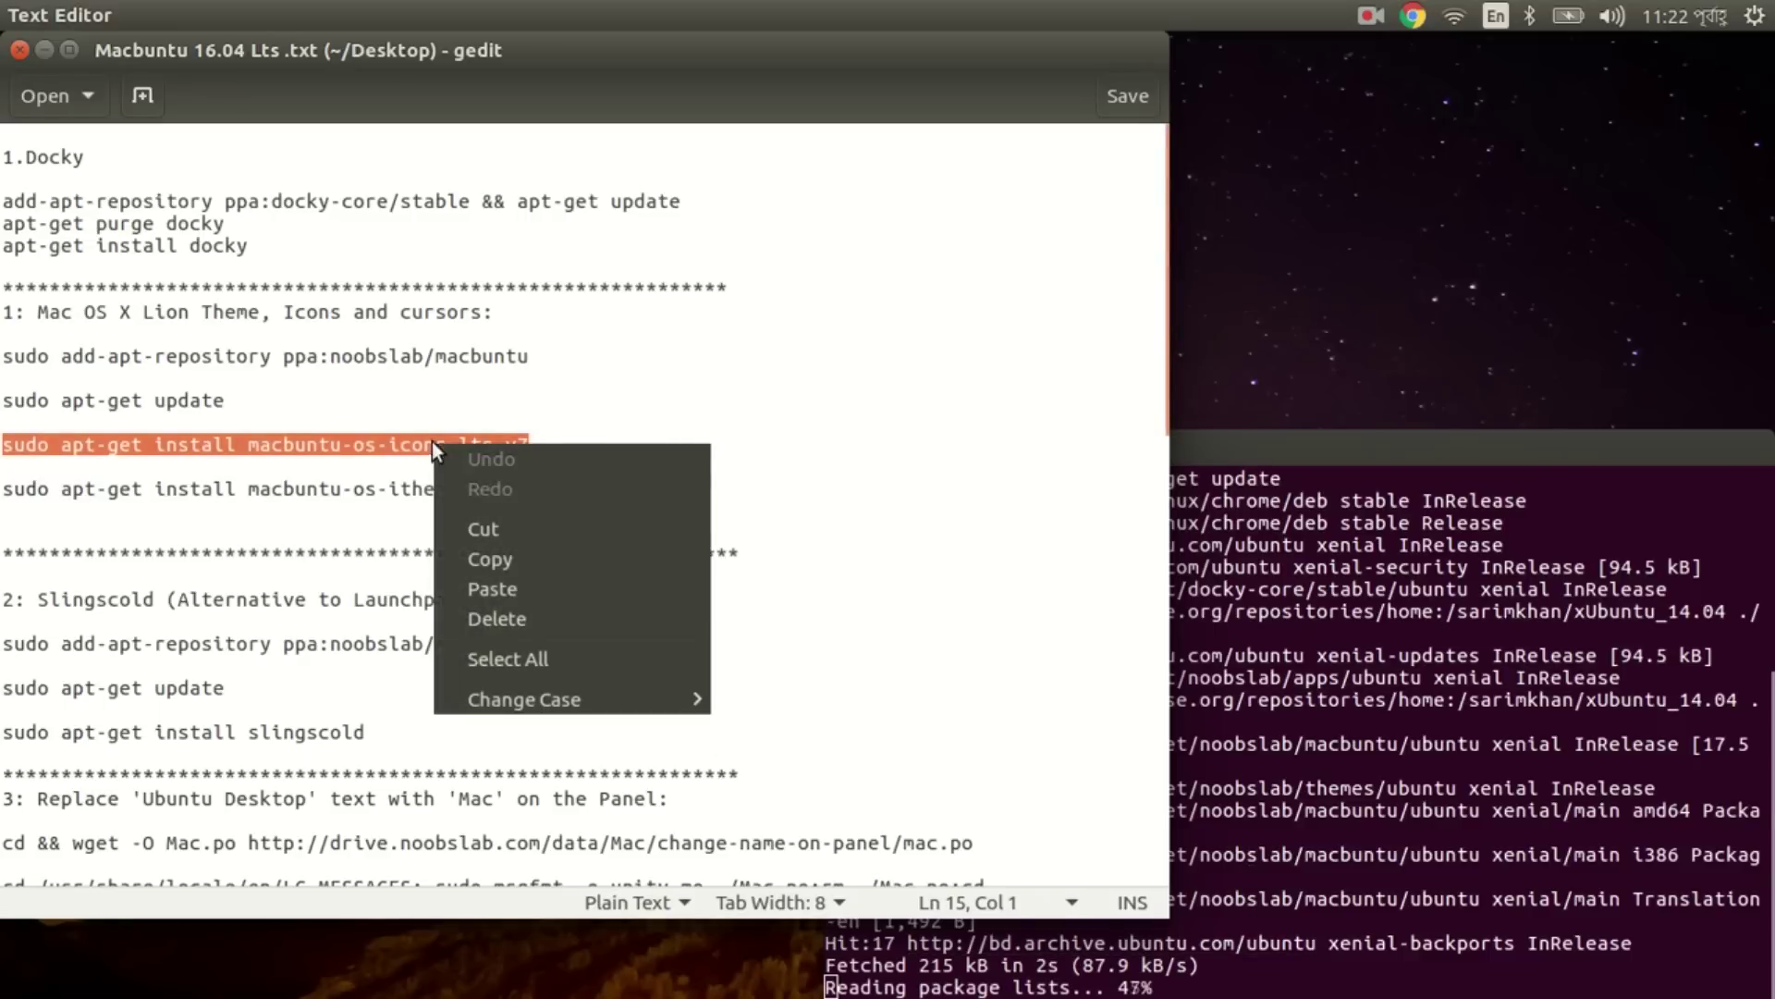
left_click(514, 554)
left_click(1242, 986)
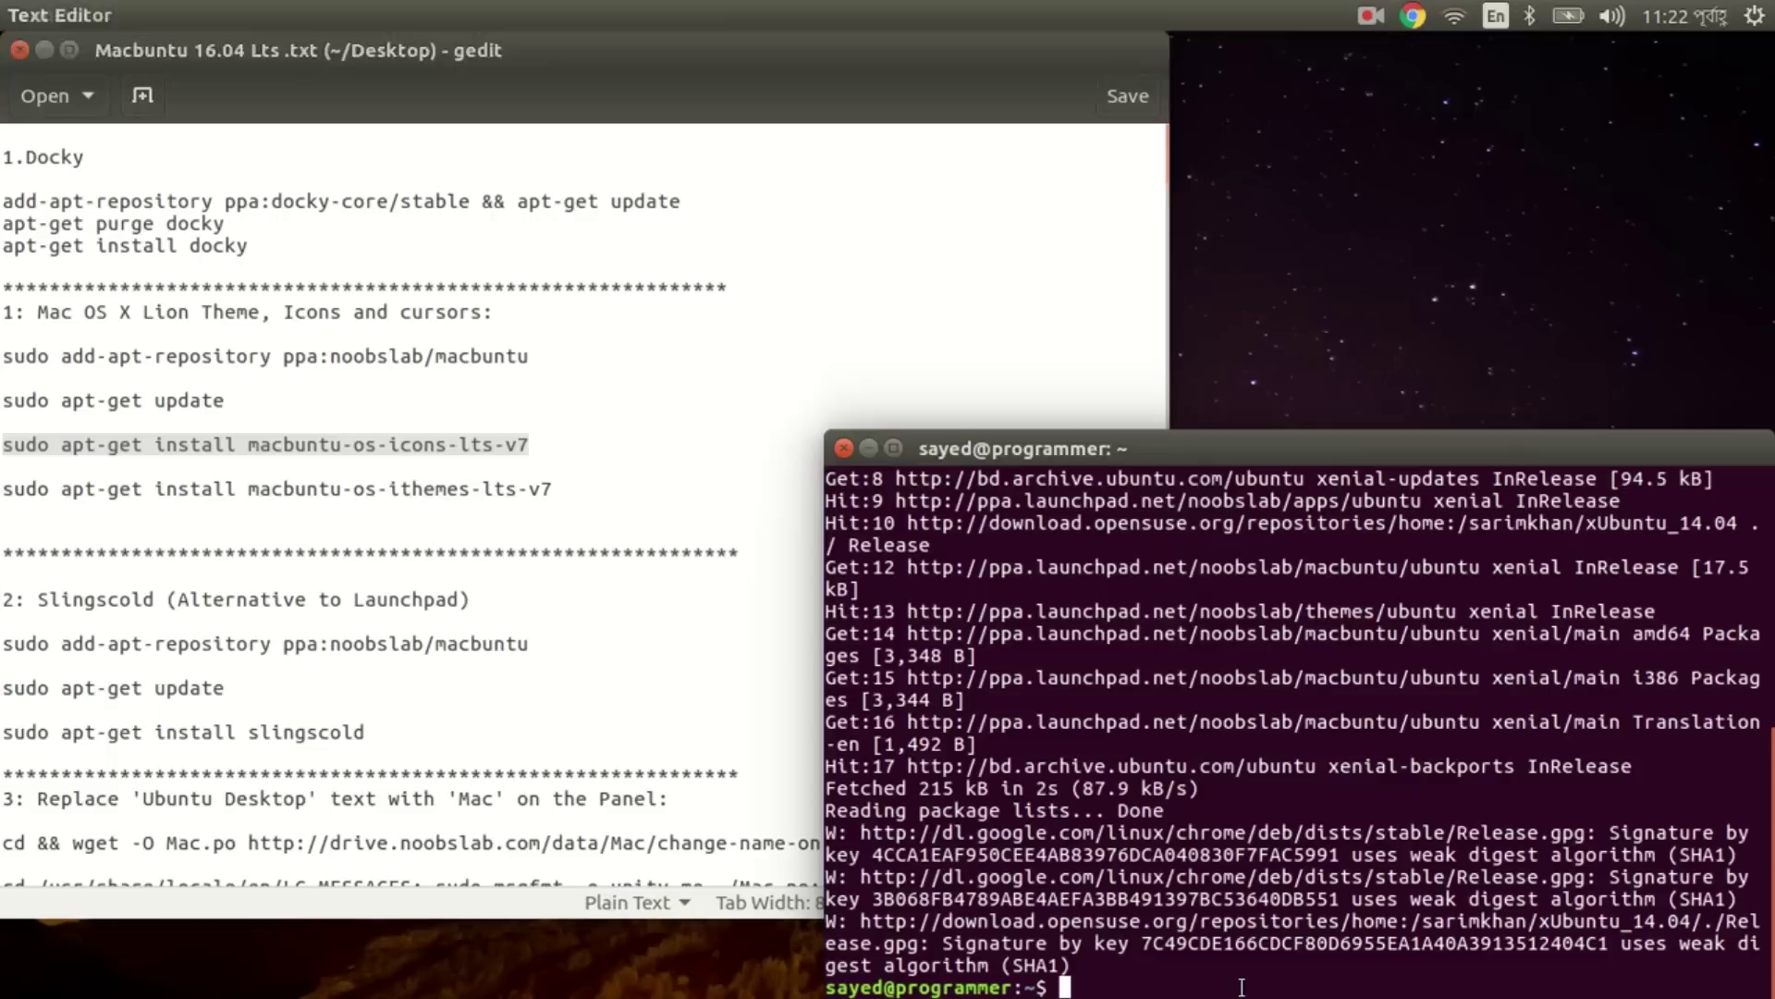
key("ctrl+shift+v")
key("Return")
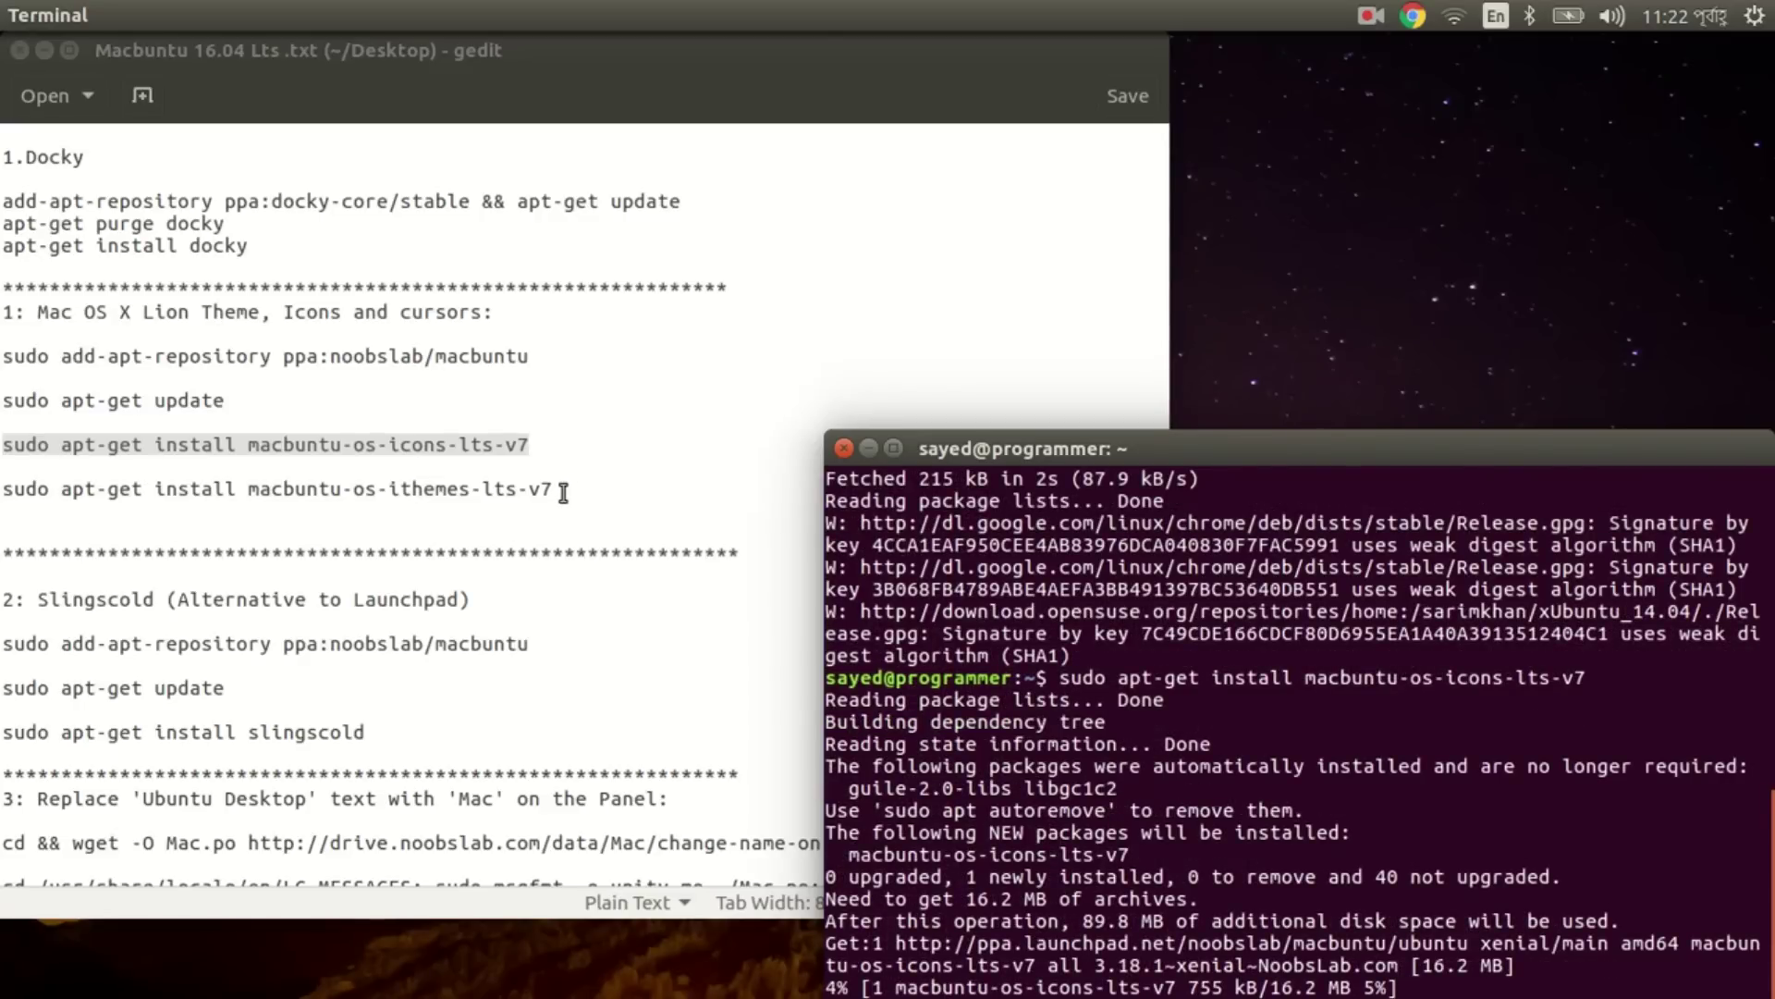
Install the Mac themes by running "sudo apt-get install macbuntu-os-ithemes-lts-v7" from the notes, answering y to continue.
left_click_drag(563, 493, 2, 483)
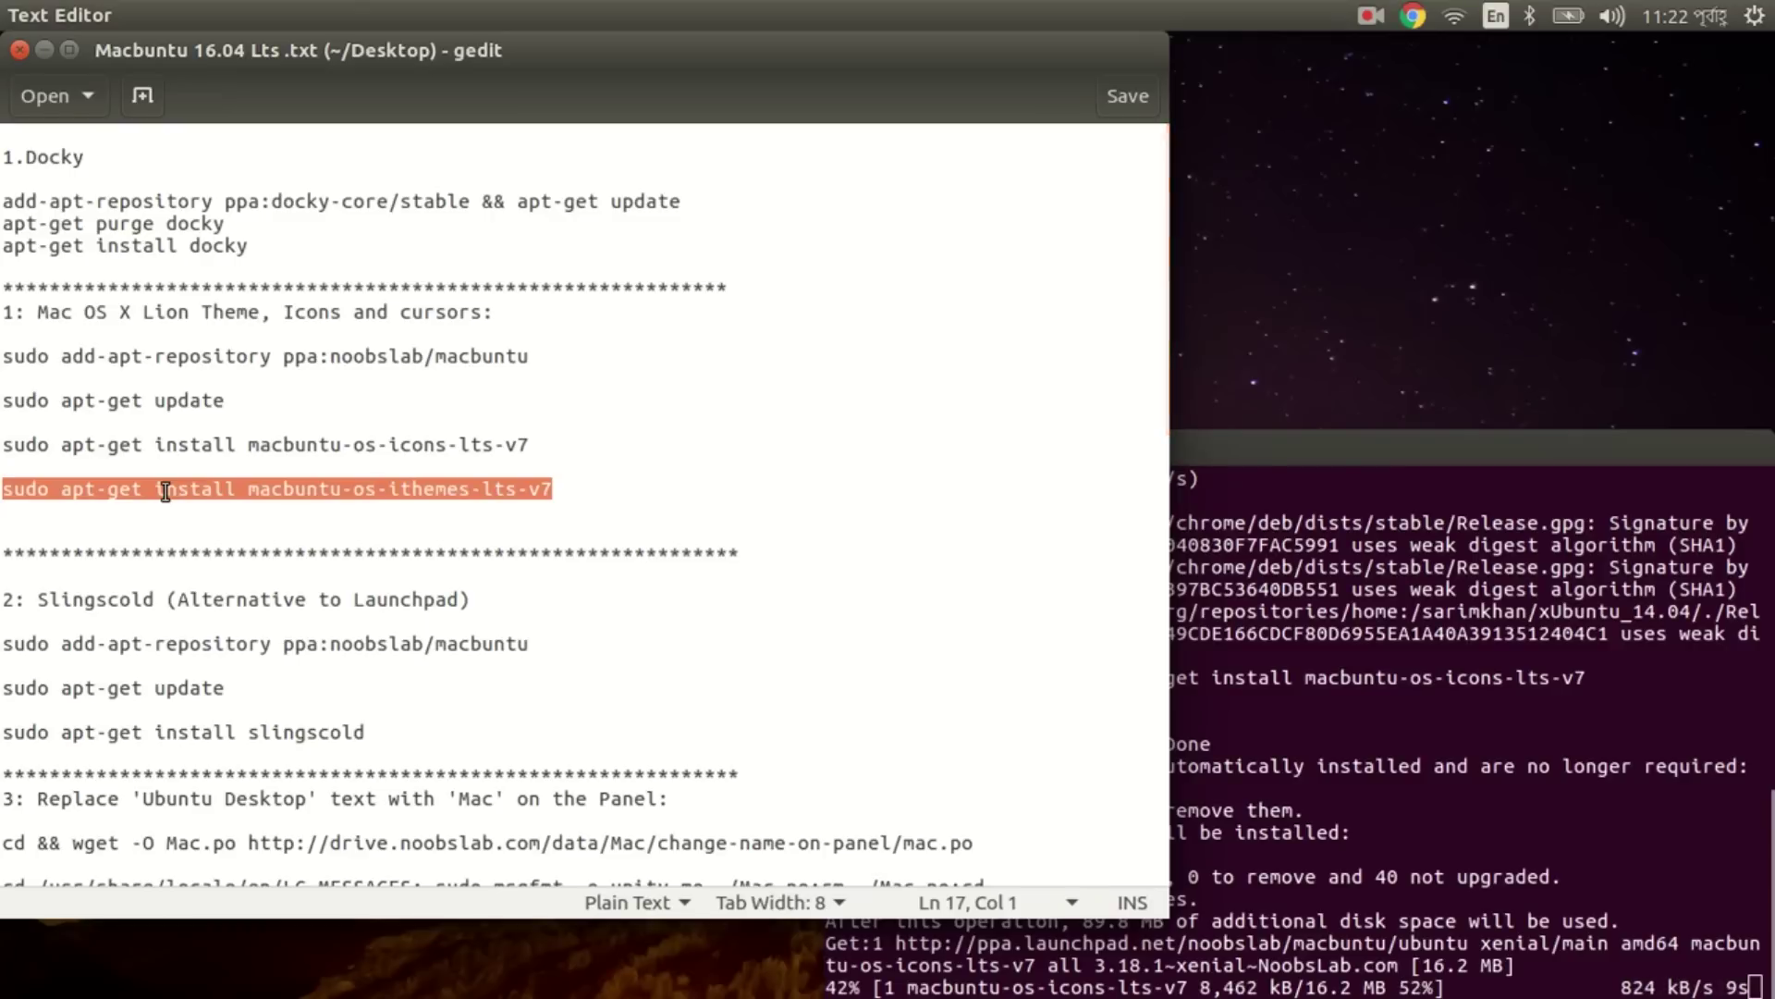
right_click(362, 483)
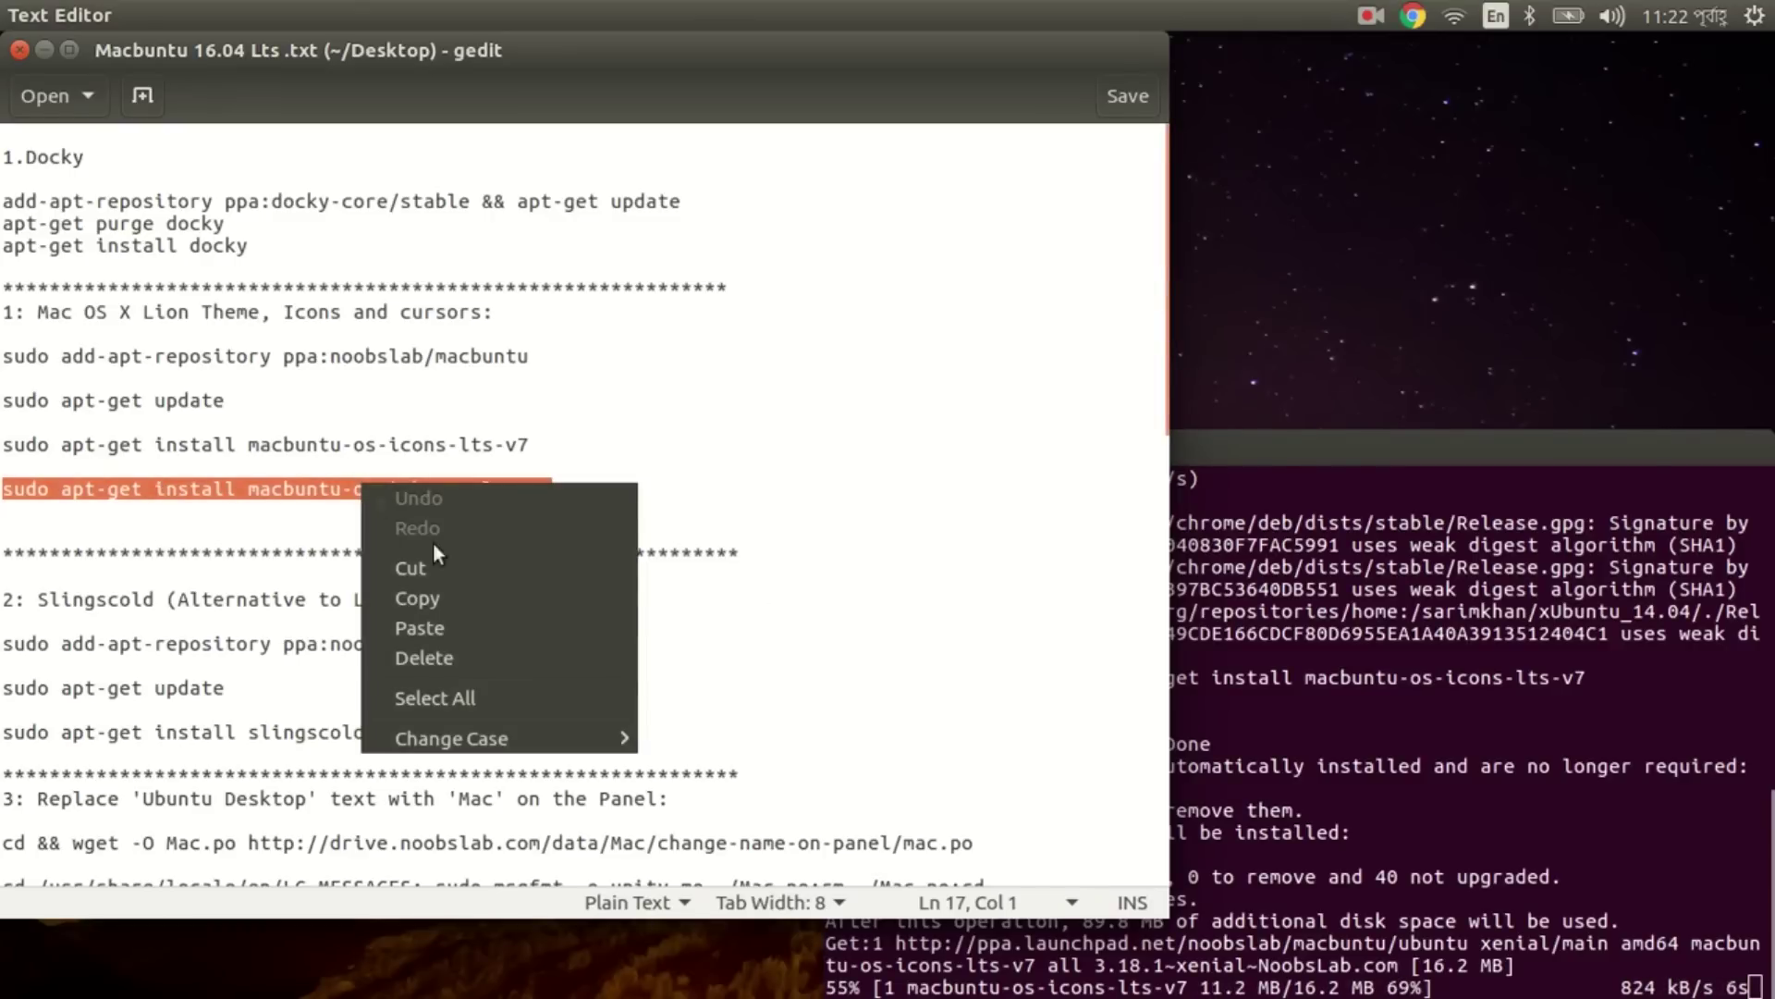
left_click(452, 597)
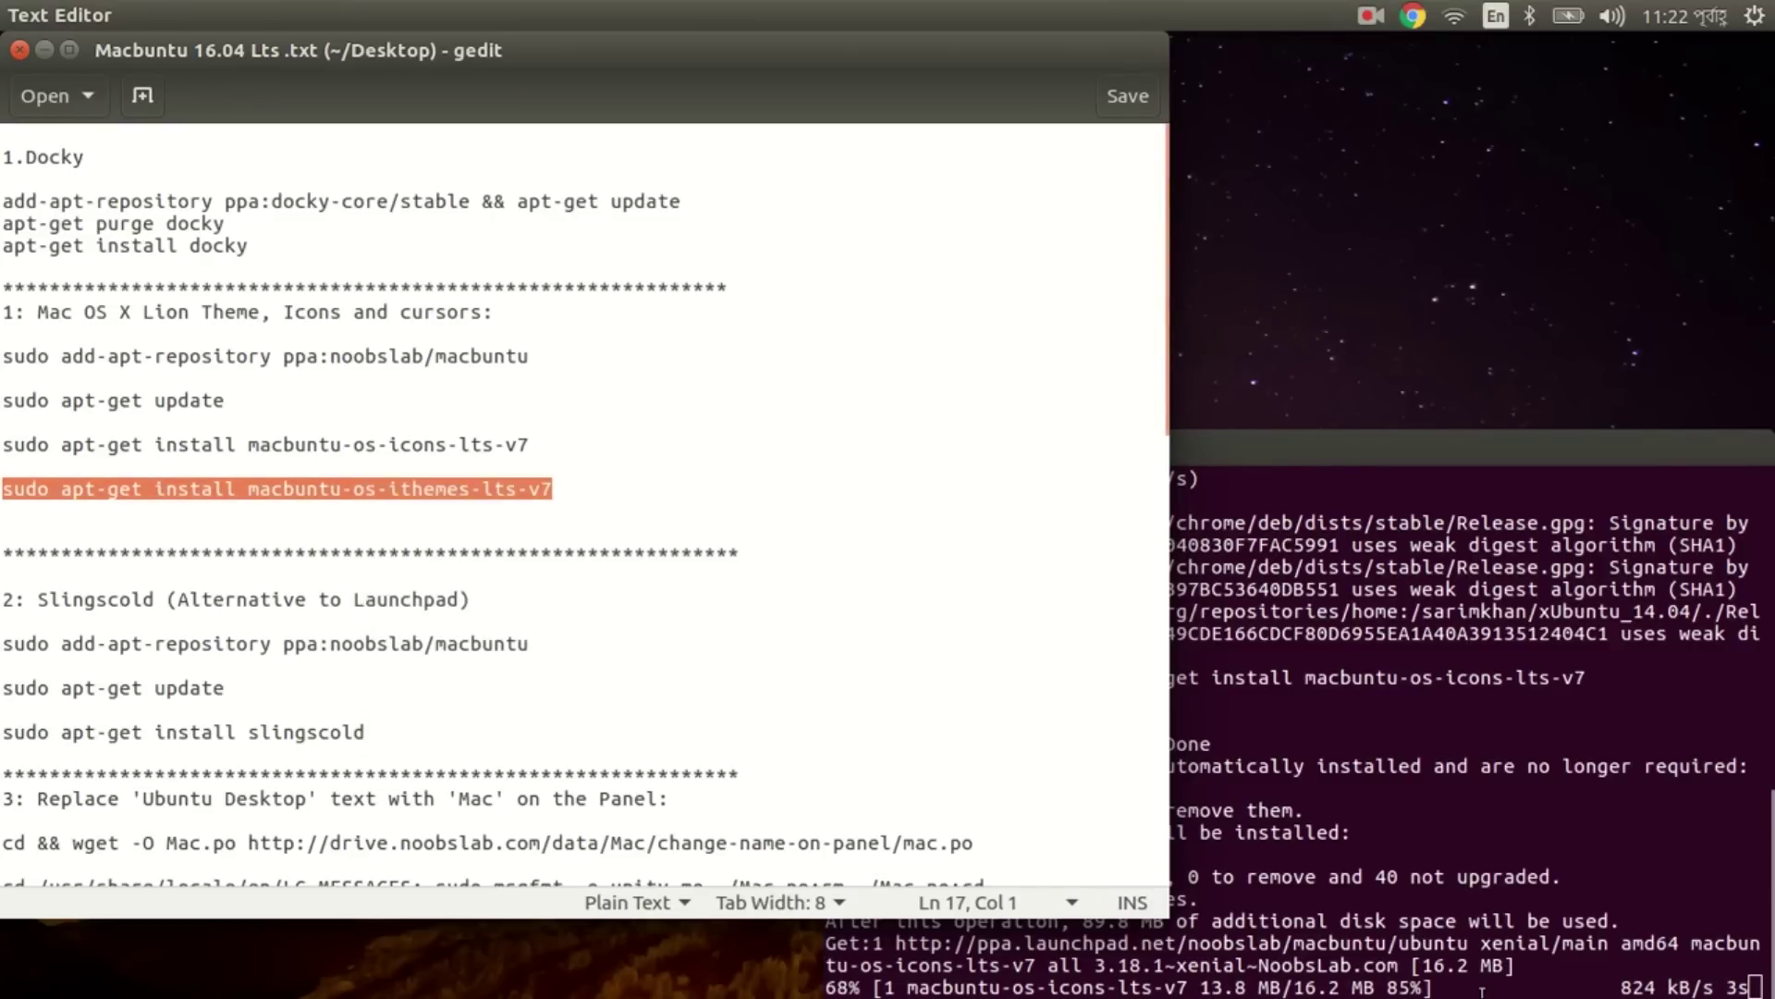
left_click(1419, 564)
left_click_drag(1413, 459, 1418, 248)
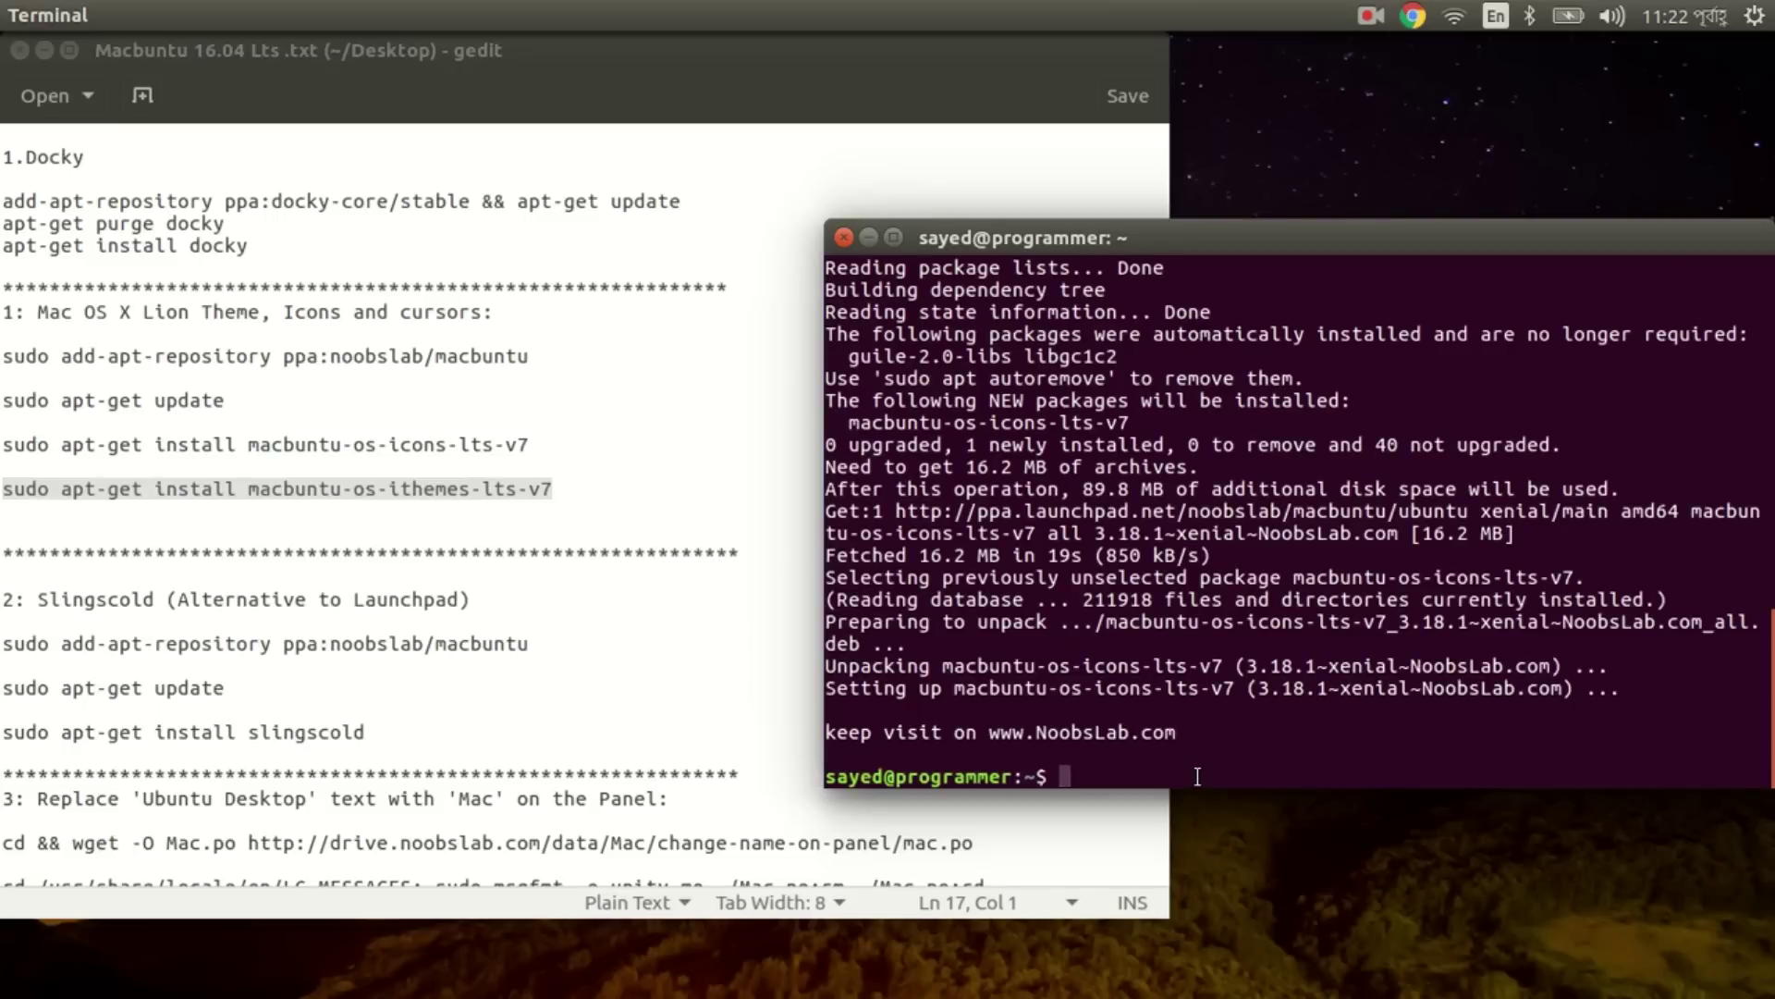
key("ctrl+shift+v")
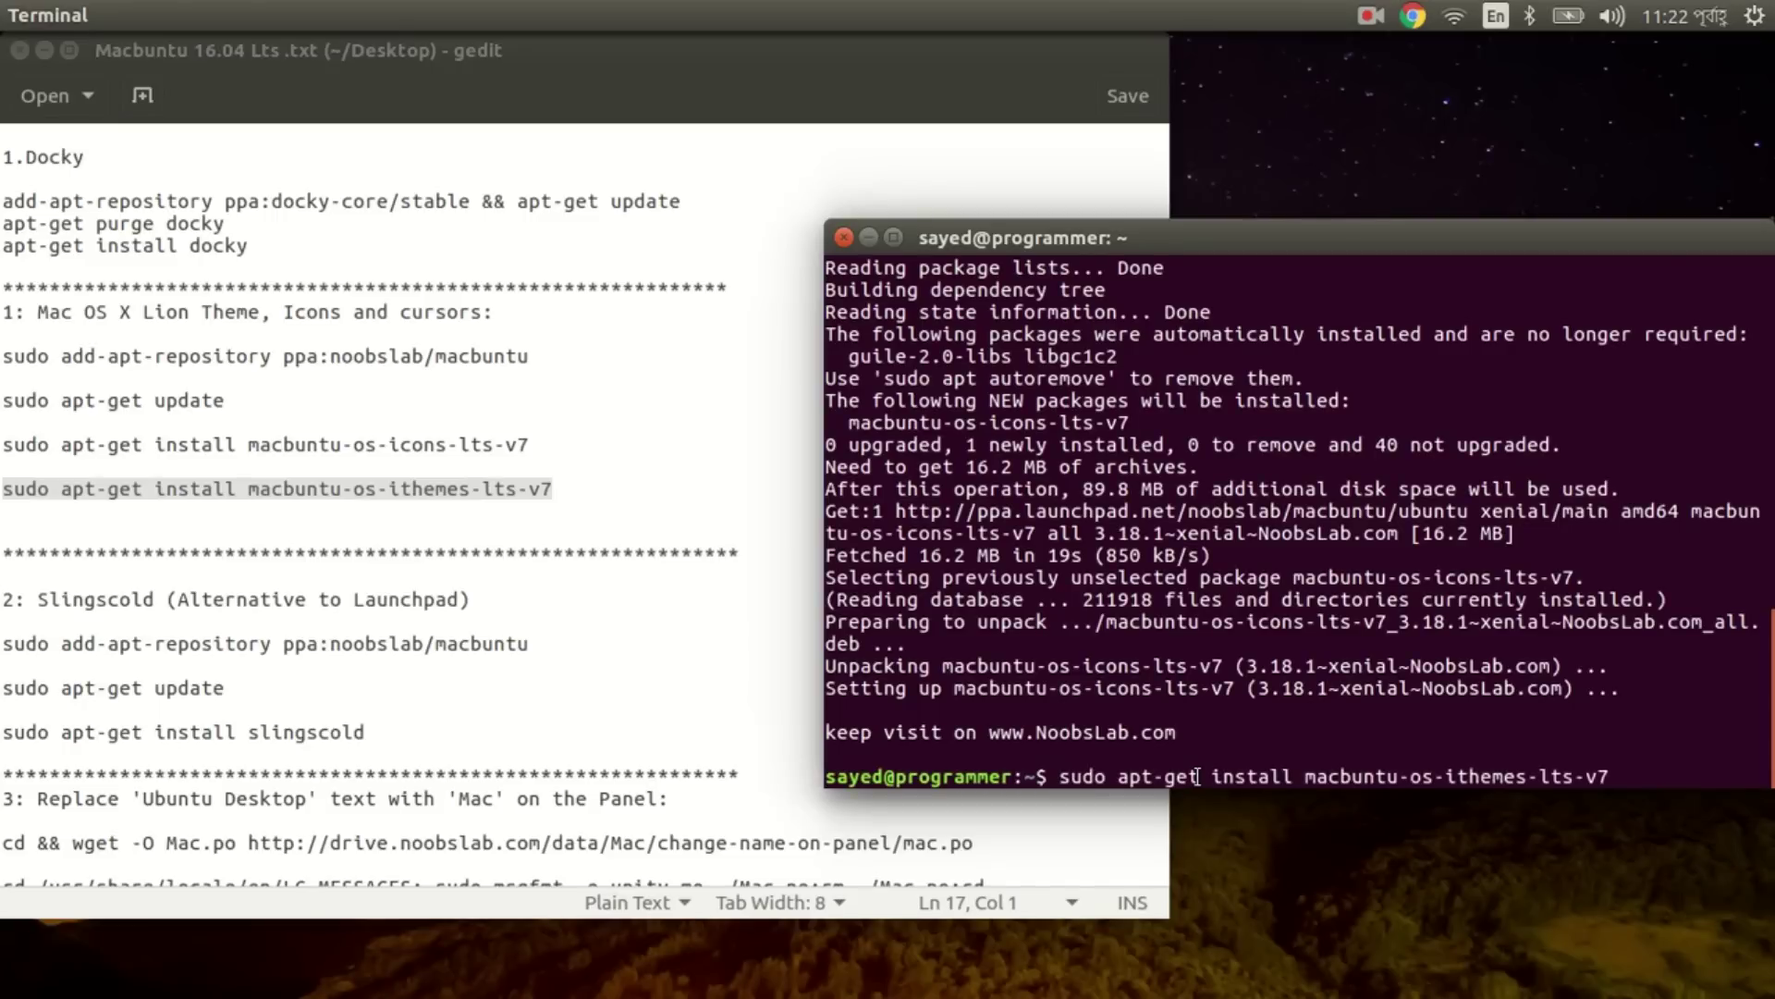
key("Return")
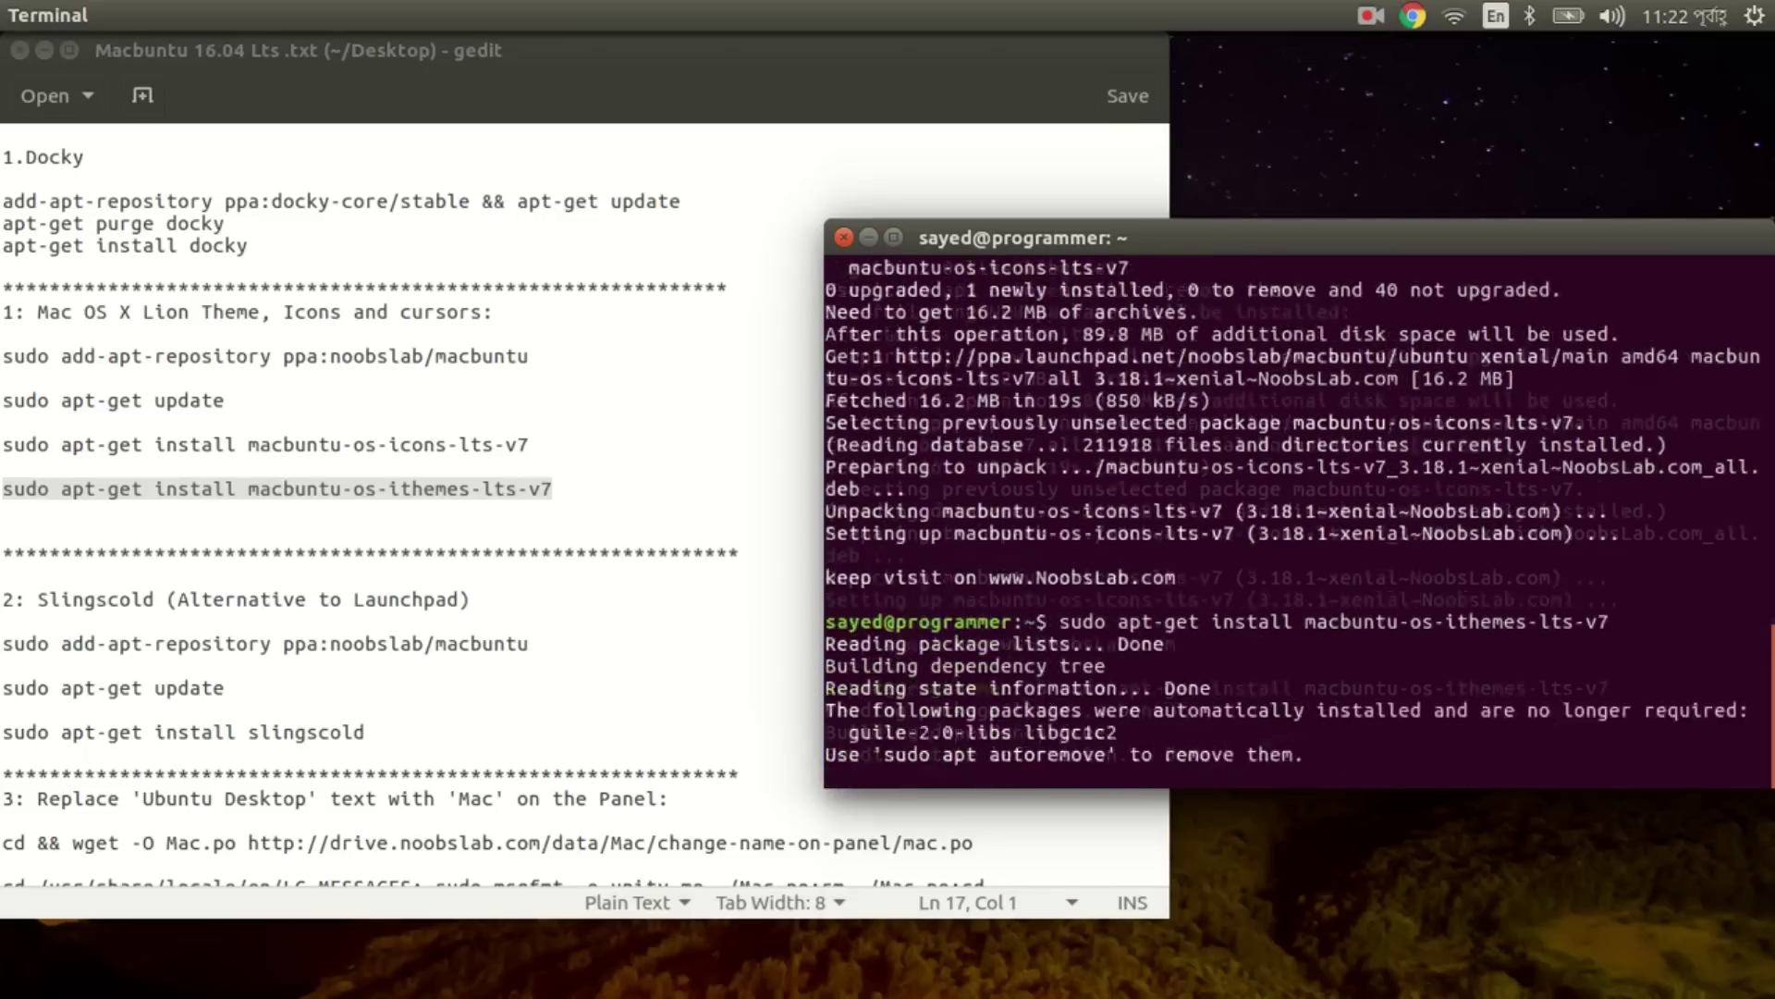
type("y")
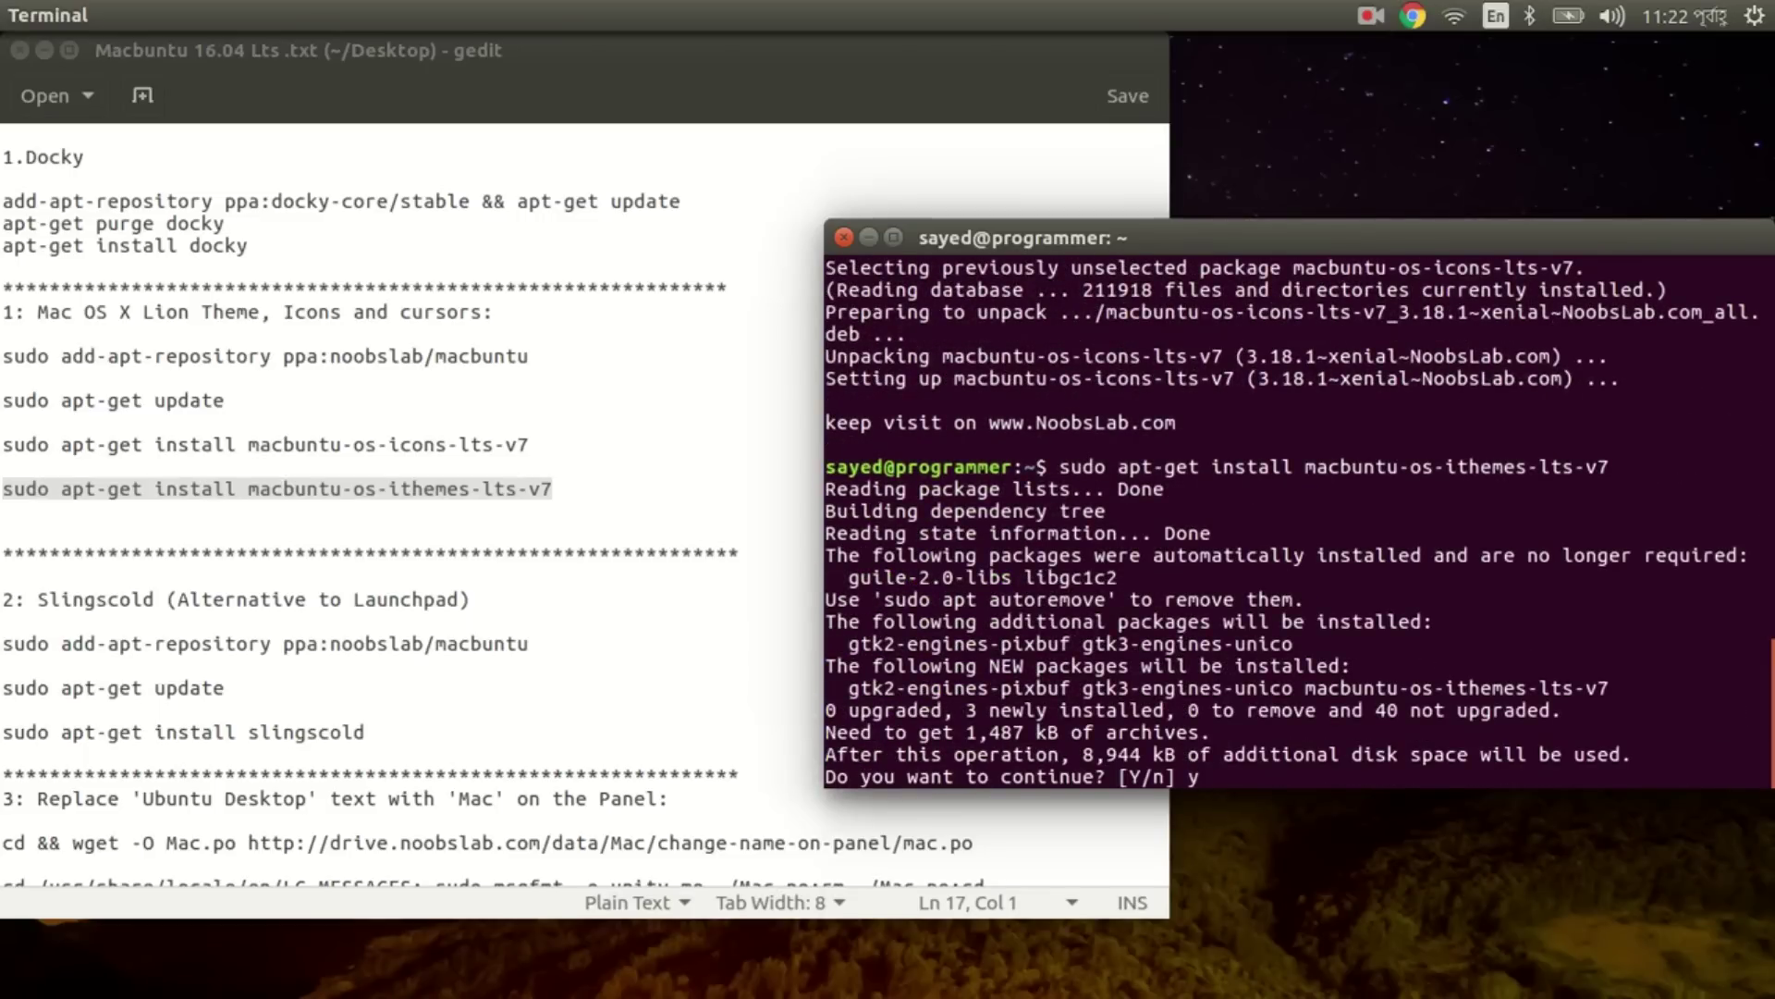
key("Return")
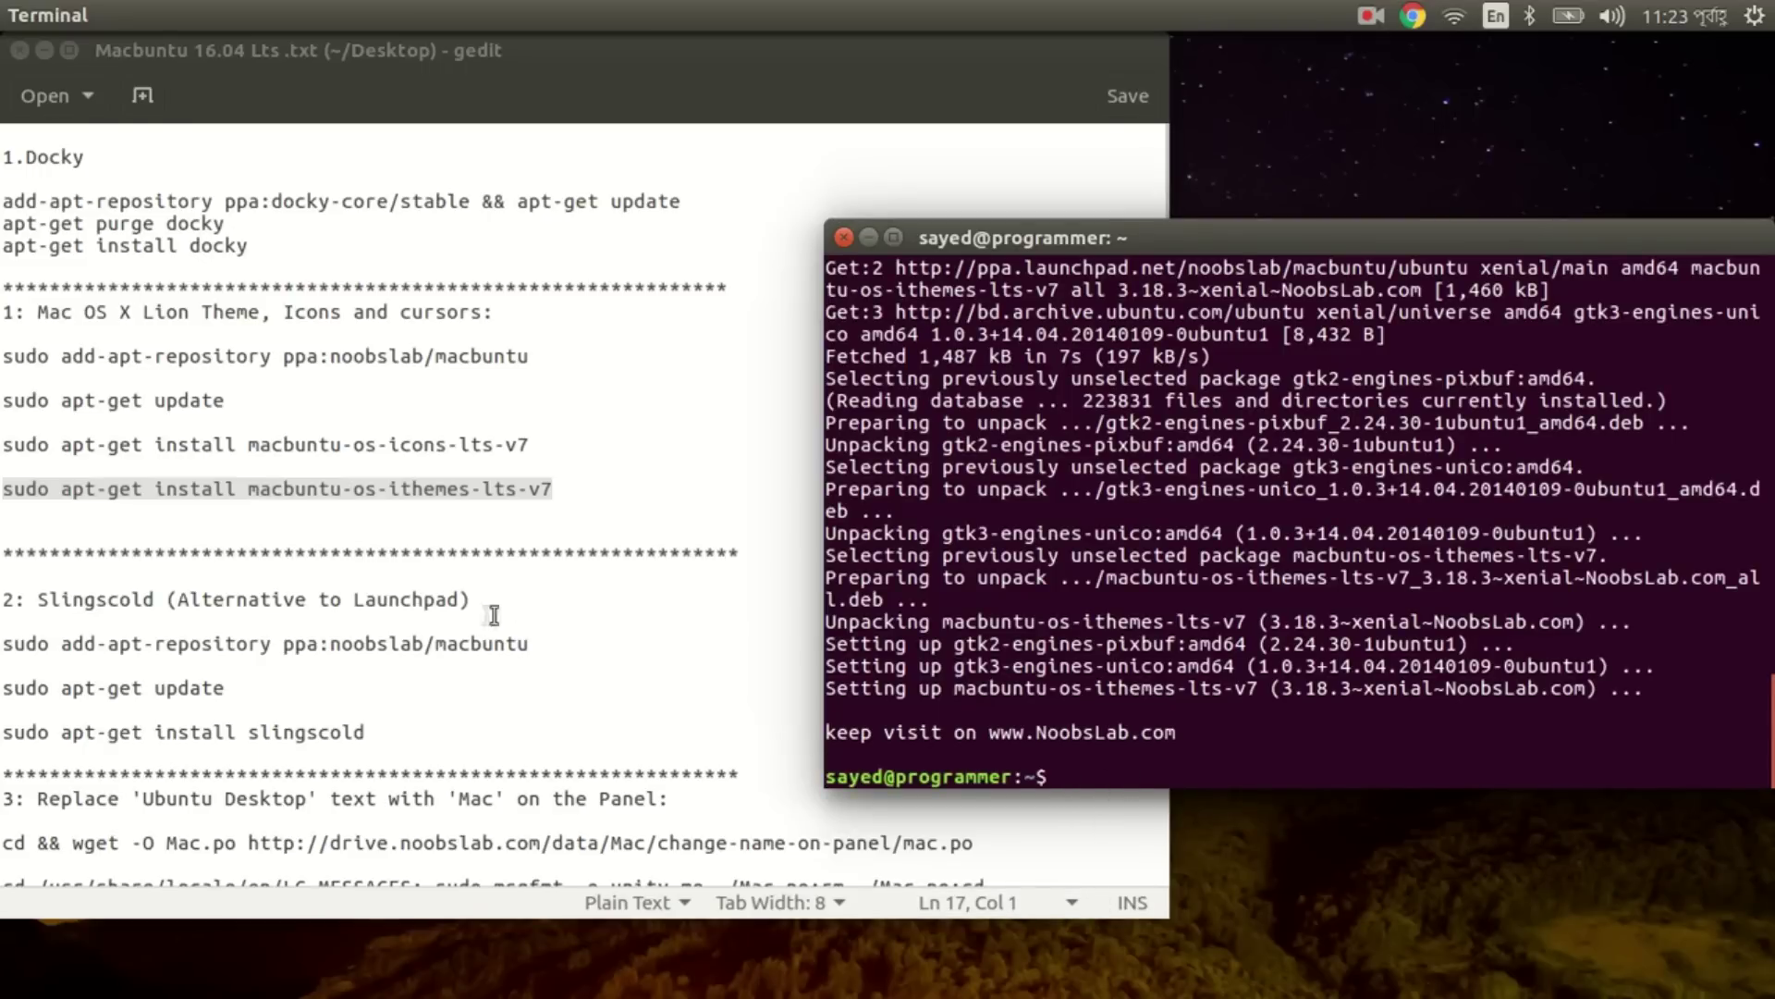
Run the Slingscold section's "sudo add-apt-repository ppa:noobslab/macbuntu" command, confirm it, and refresh the package lists with "sudo apt-get update".
left_click_drag(530, 643, 2, 644)
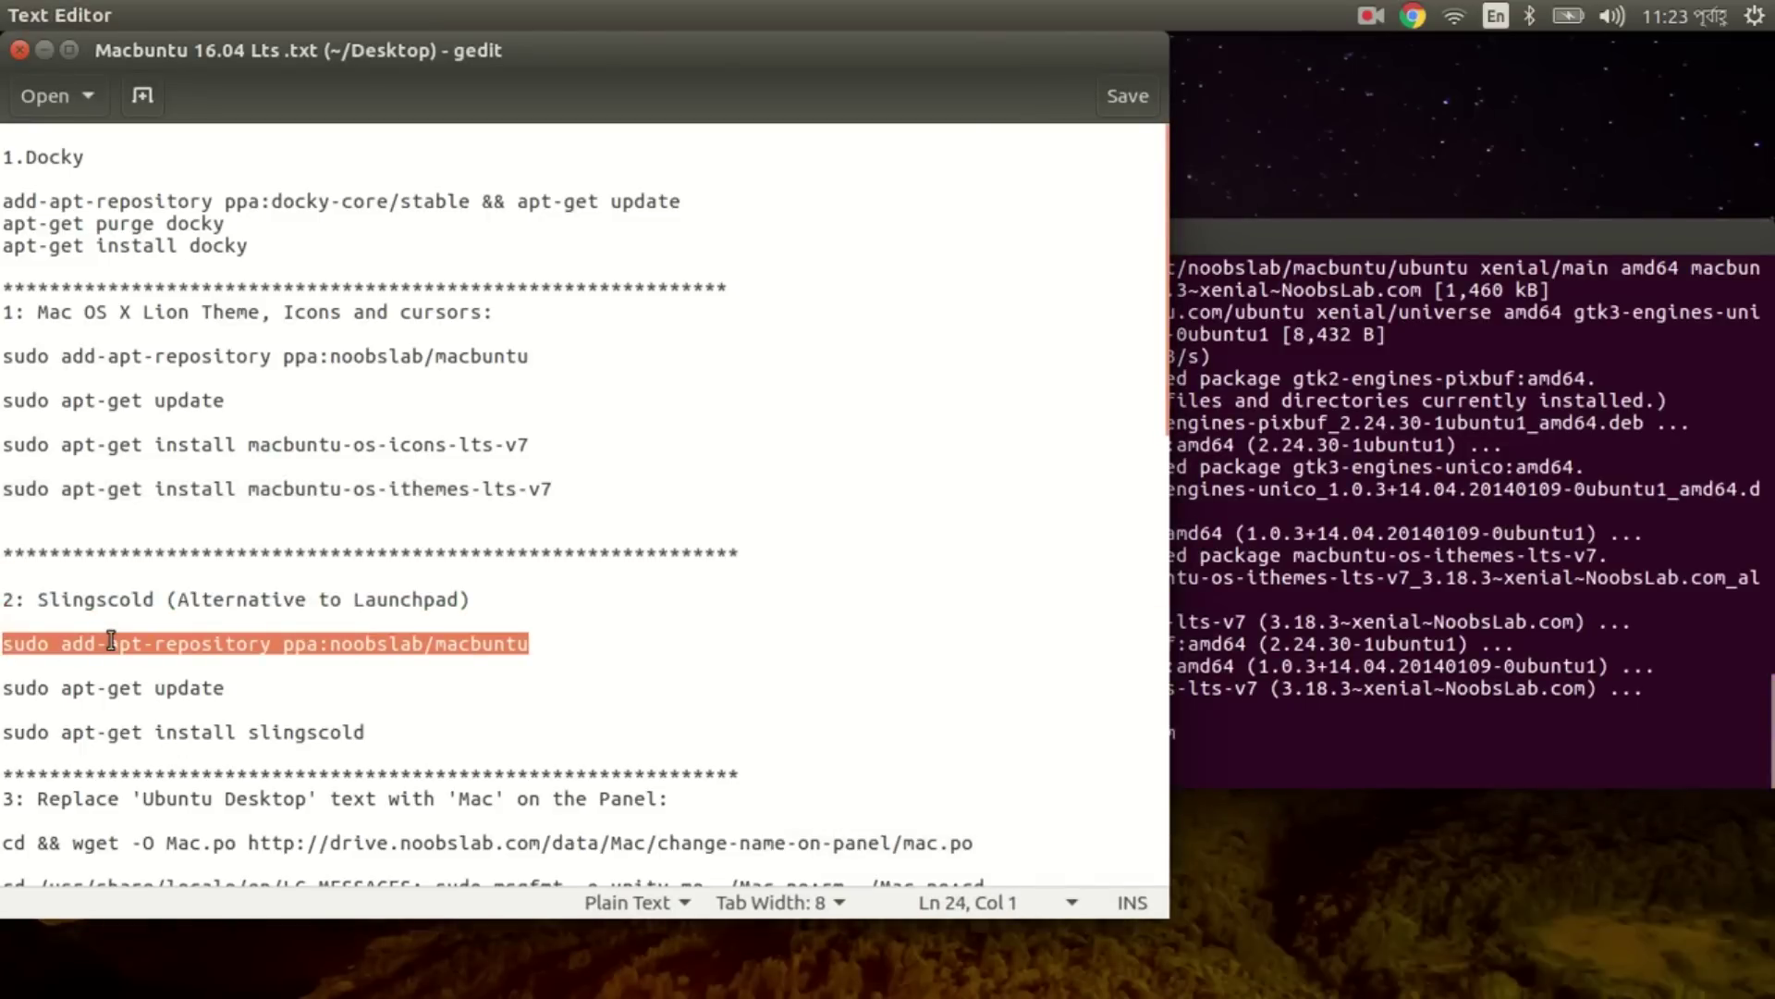
left_click(1502, 781)
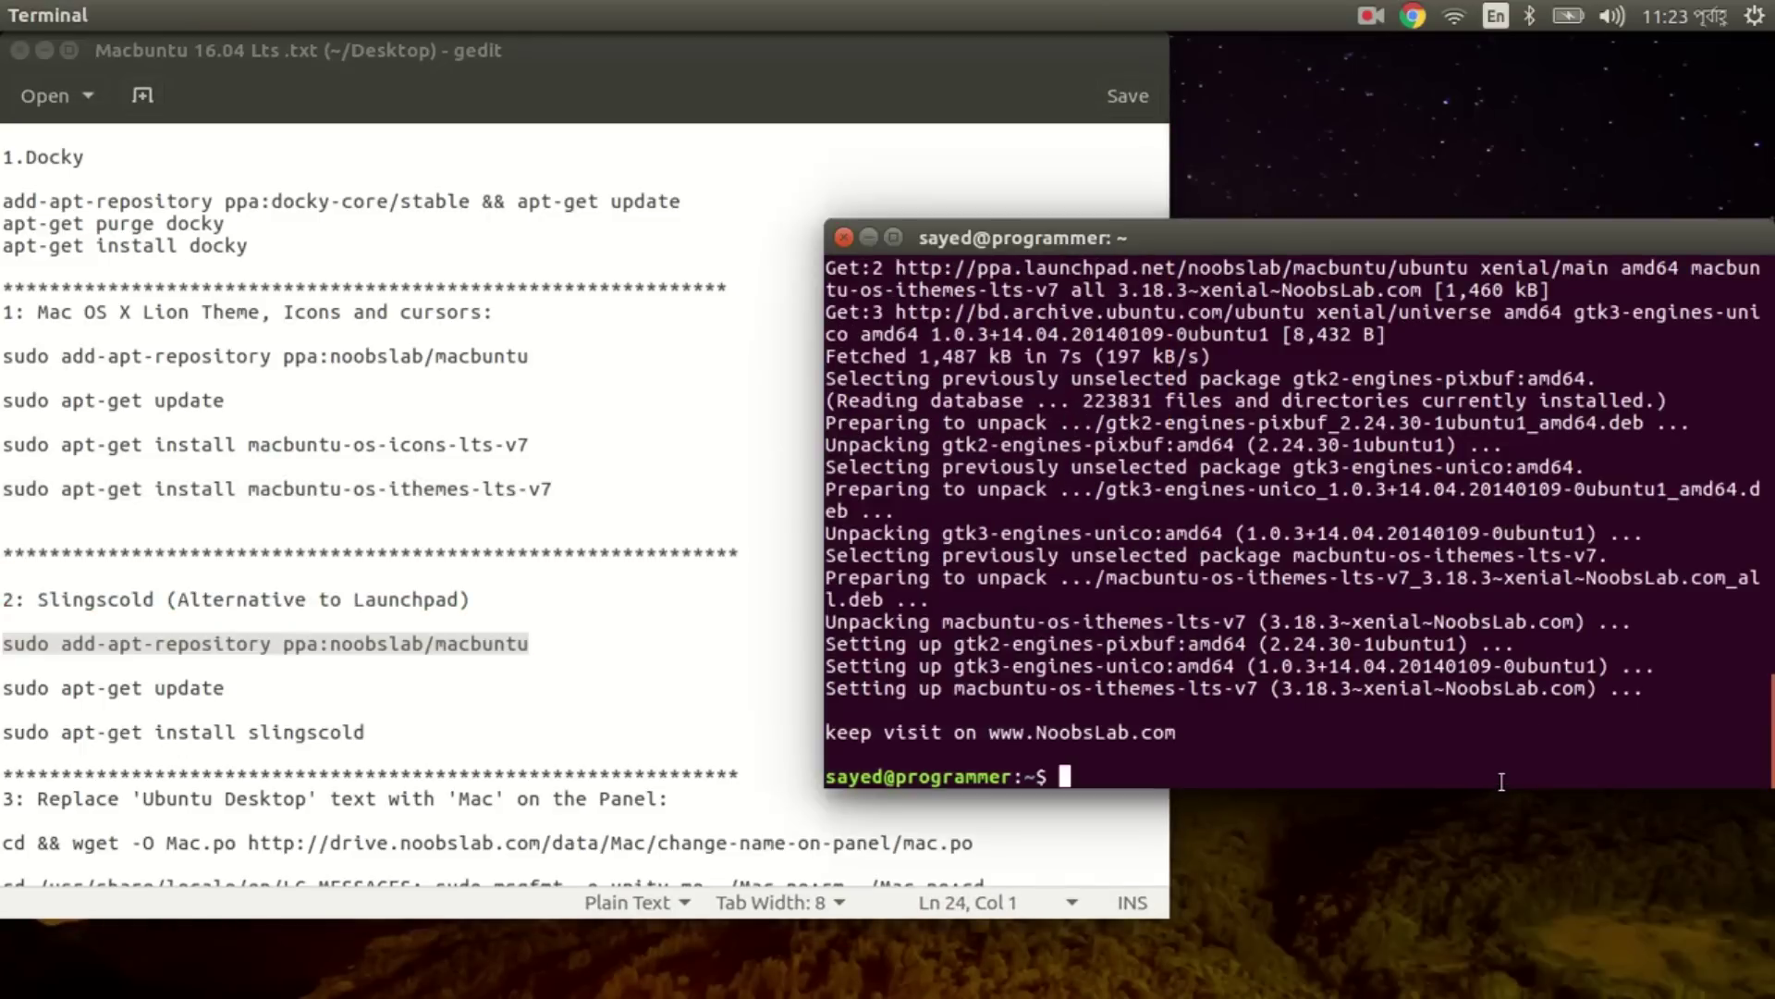
middle_click(1502, 782)
key("Return")
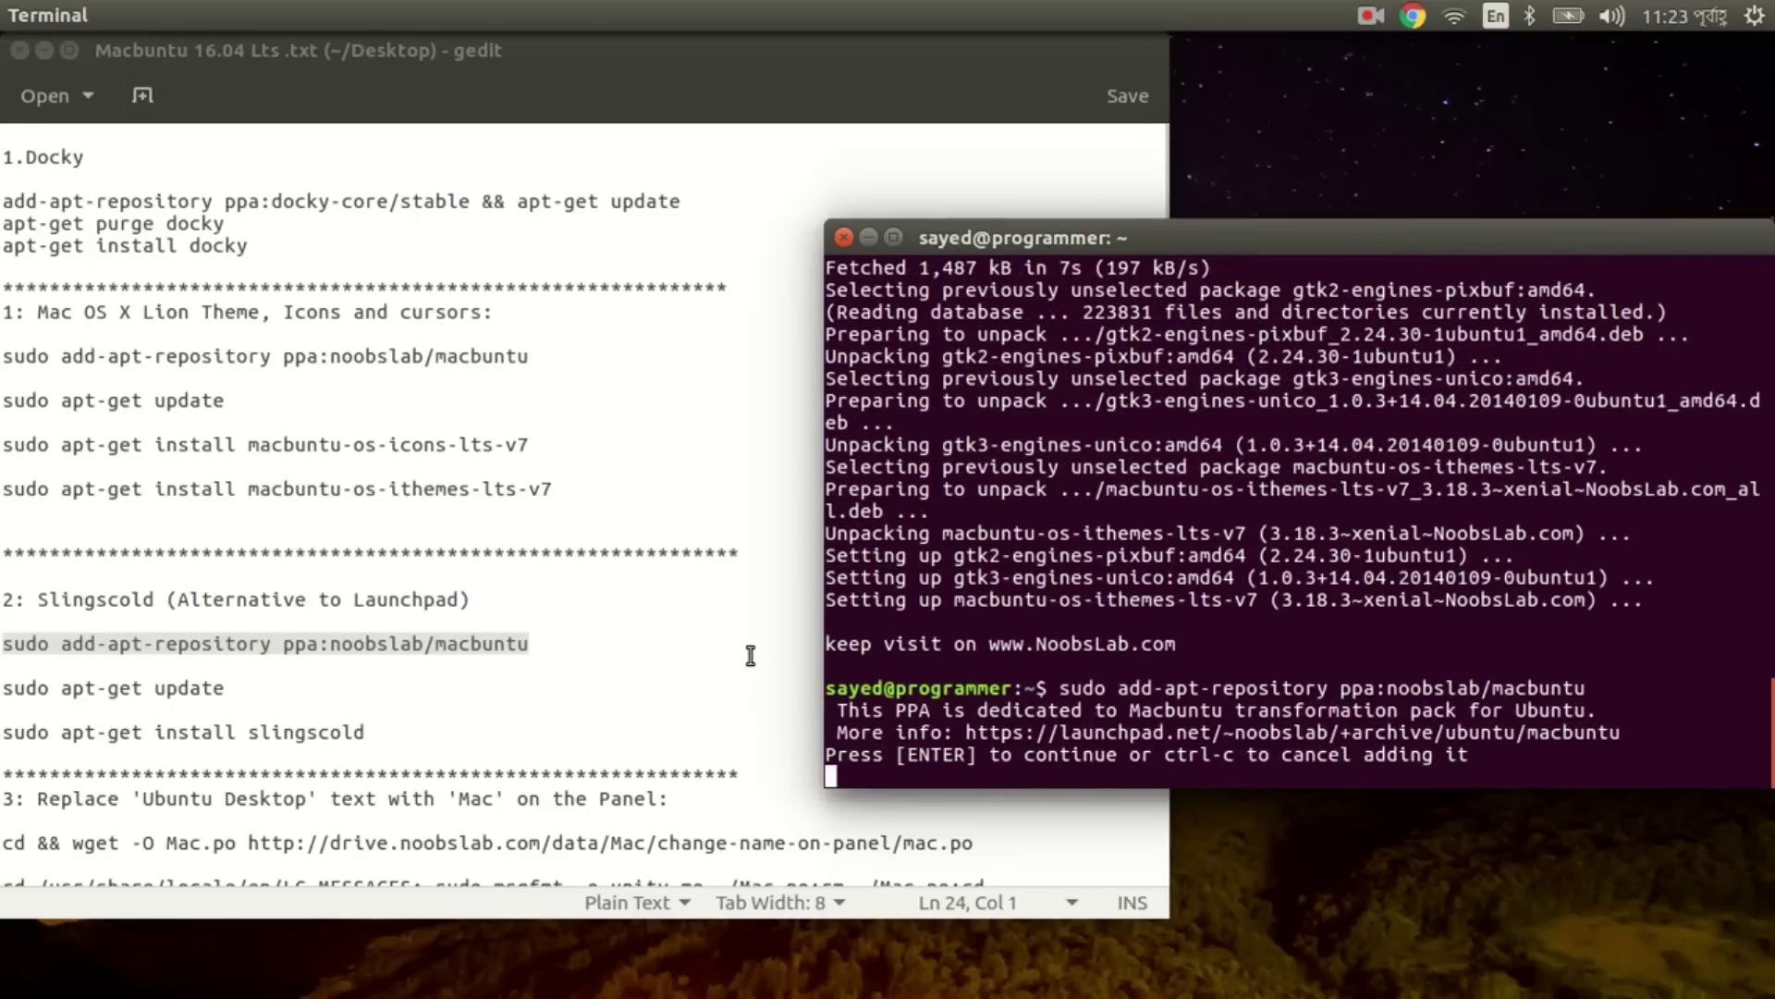
key("Return")
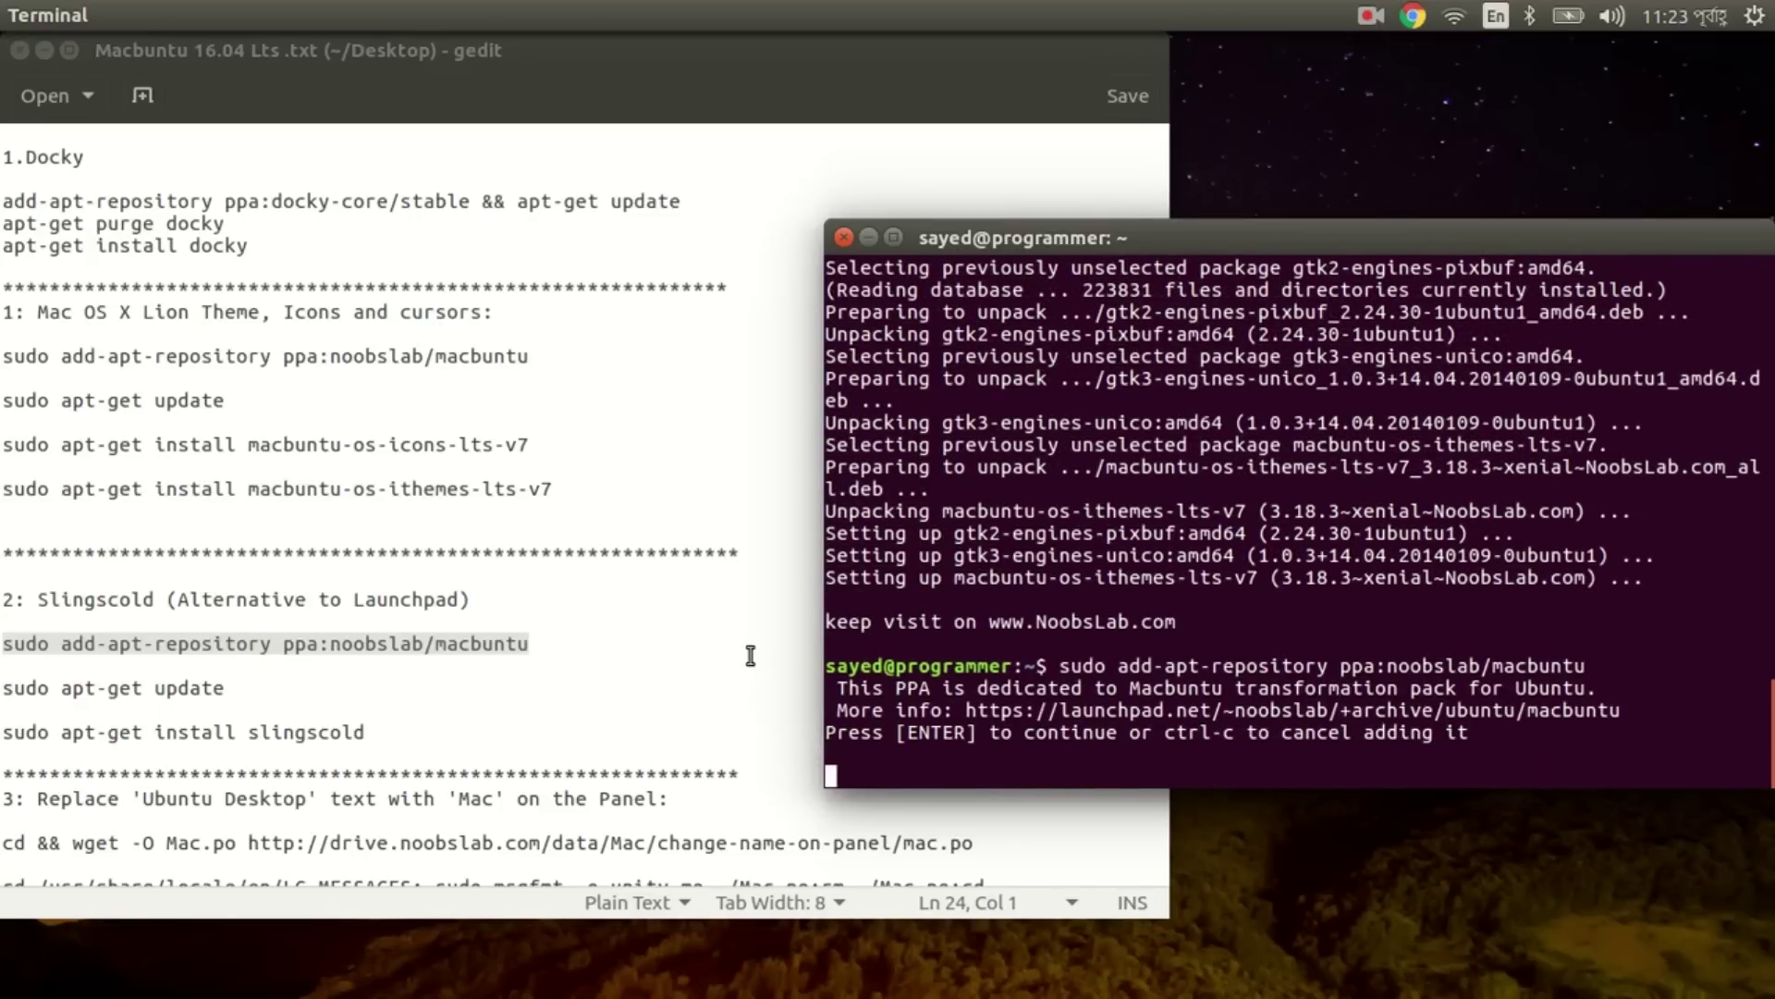
type("sudo apt-get update")
key("Return")
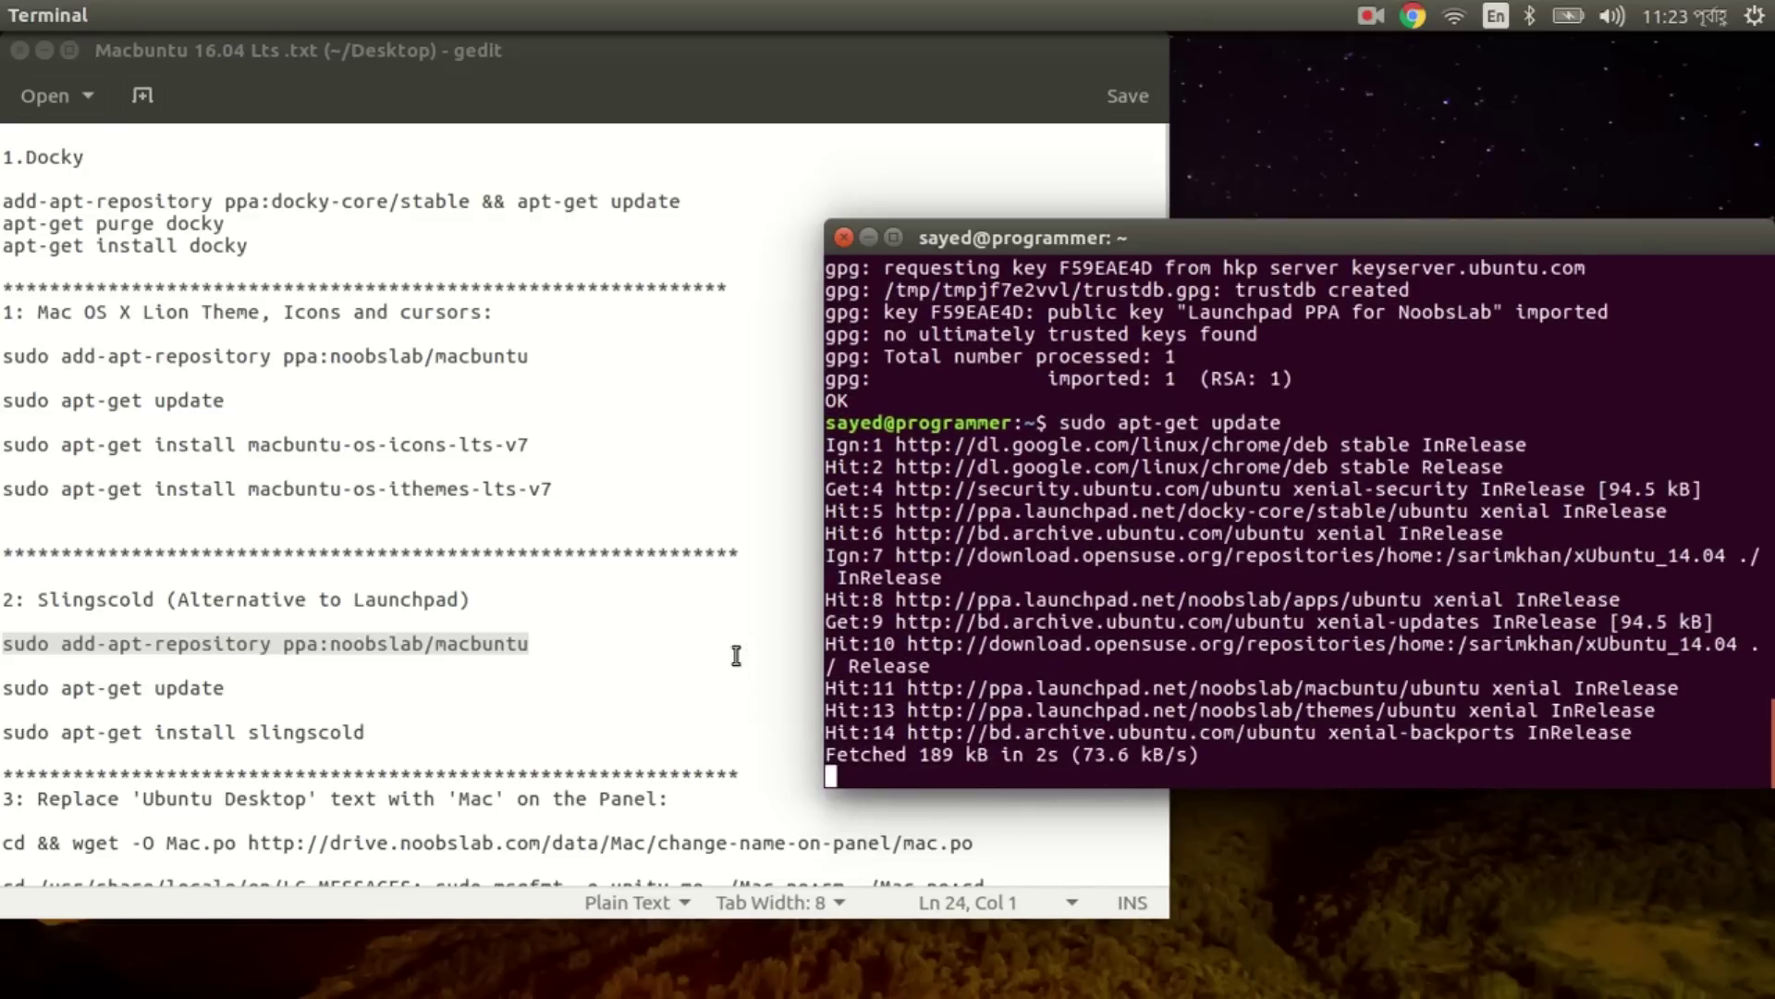
Install Slingscold by running "sudo apt-get install slingscold" from the notes, answering y to continue.
left_click_drag(385, 731, 3, 736)
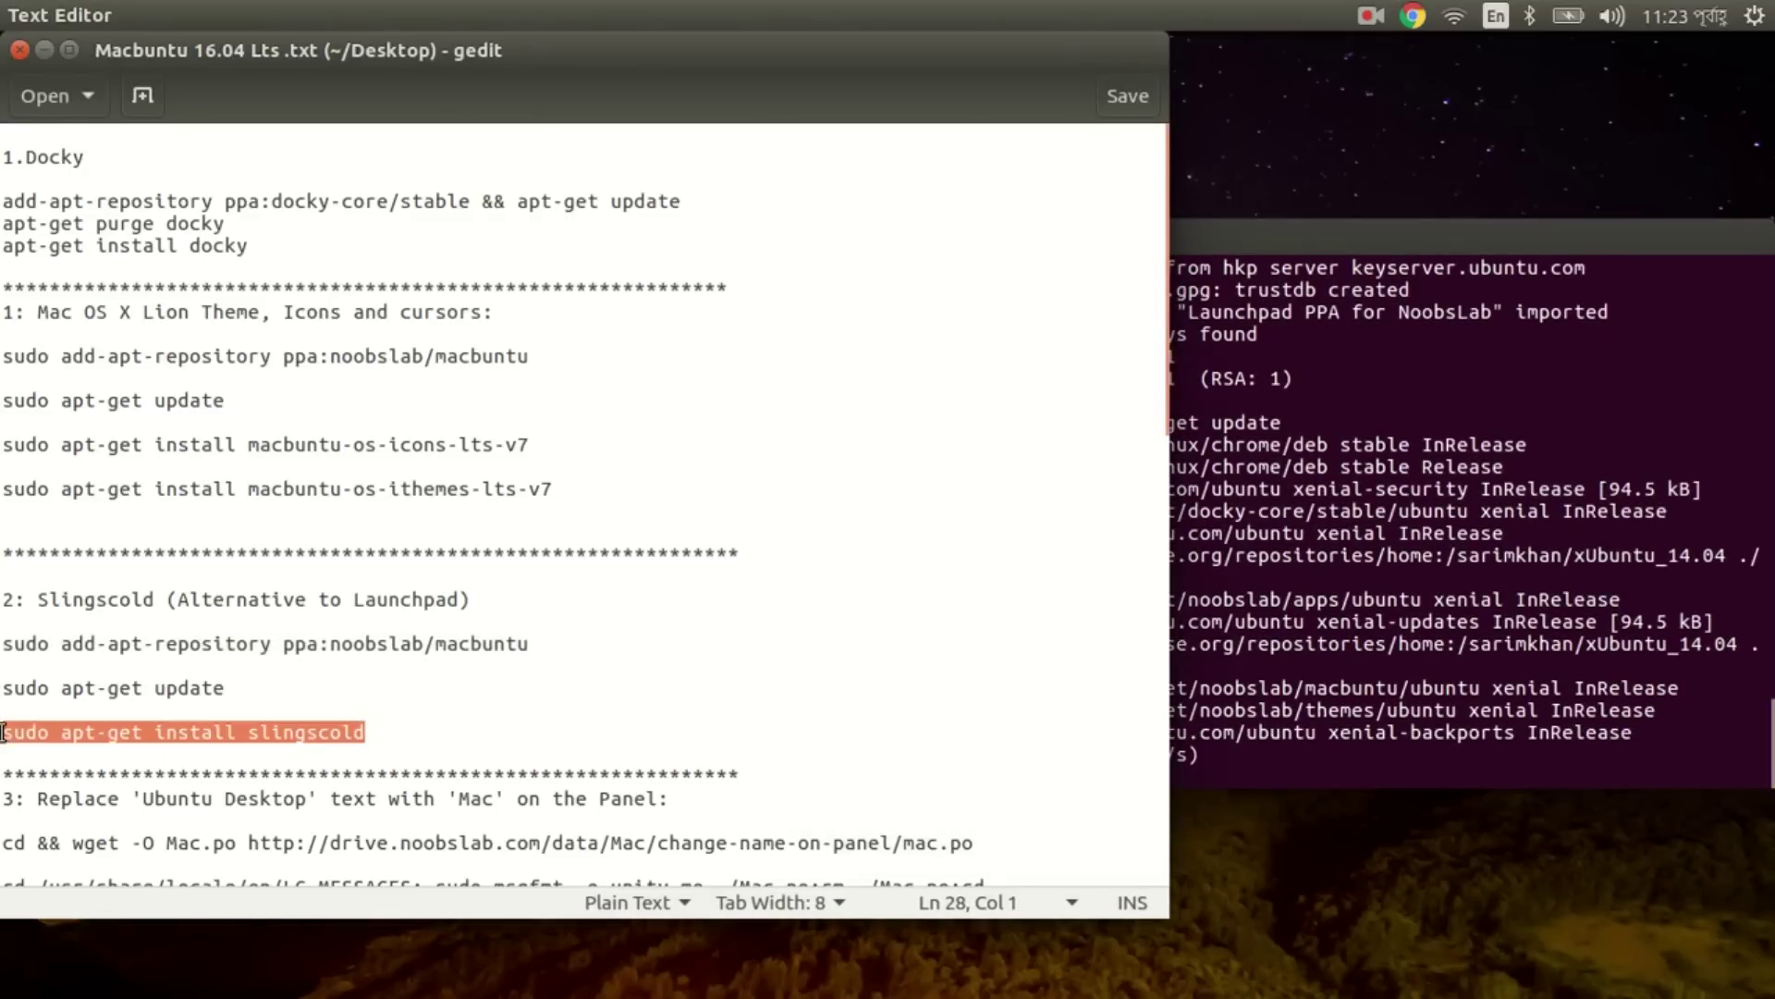
right_click(14, 731)
left_click(91, 849)
left_click(1265, 726)
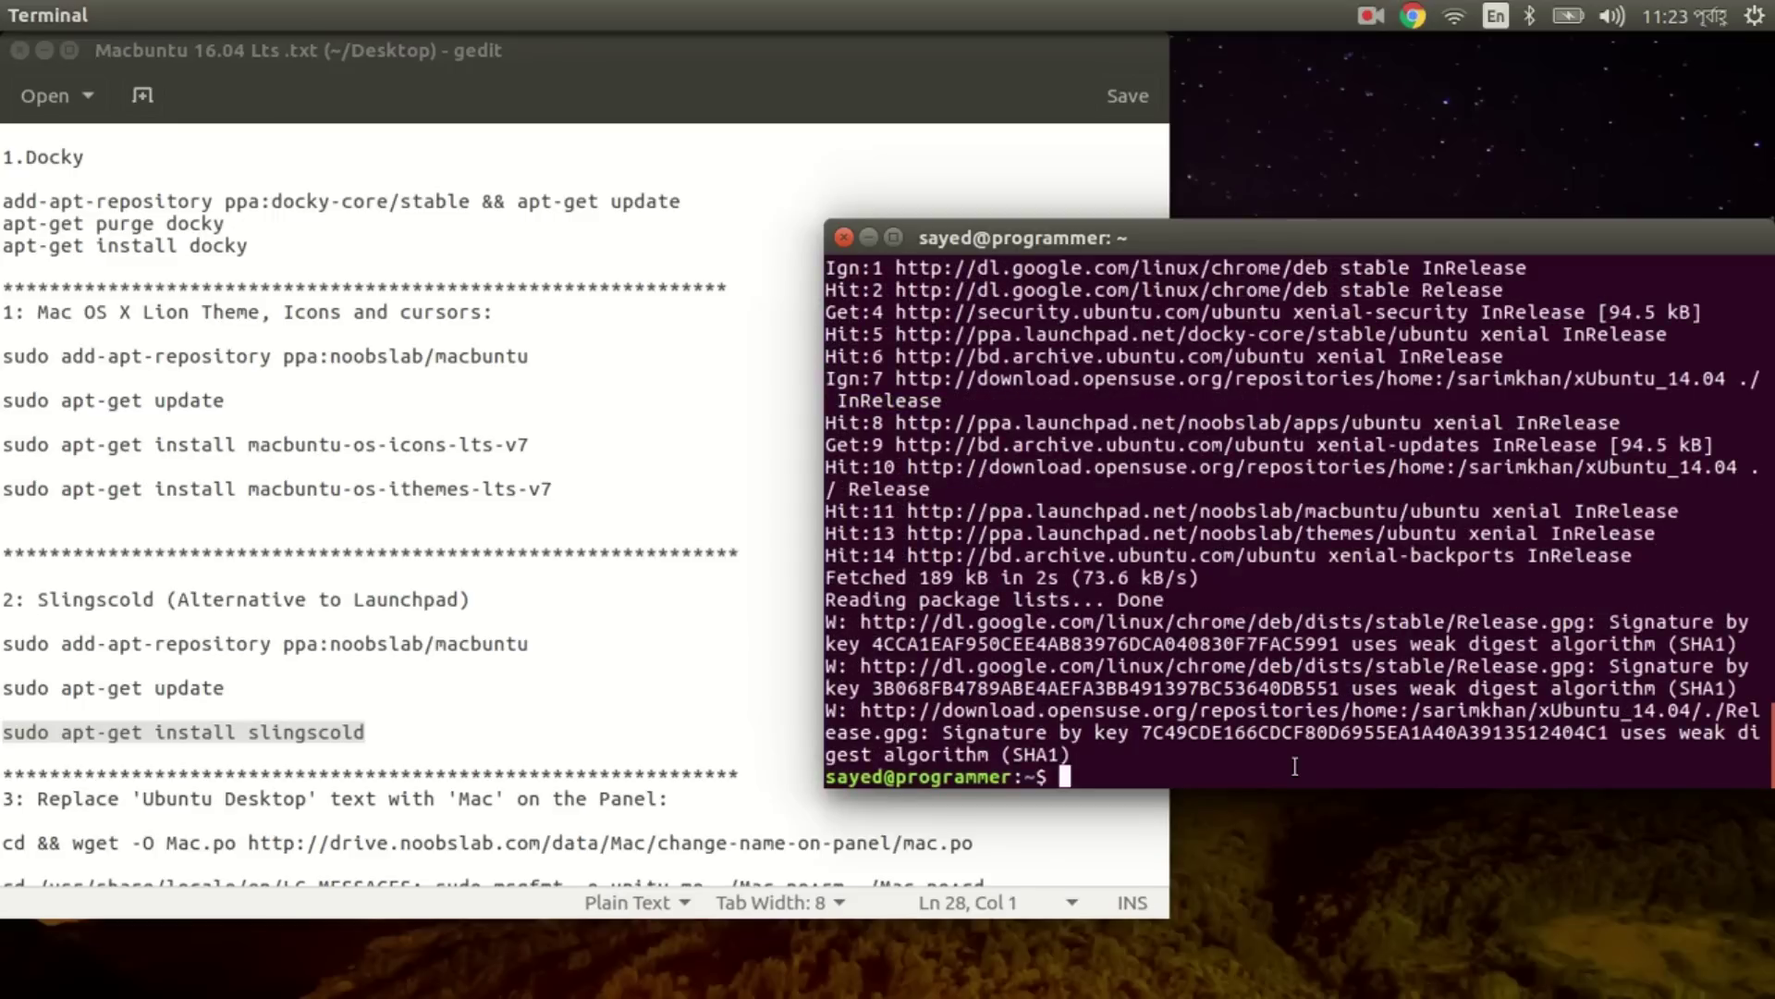
key("ctrl+shift+v")
key("Return")
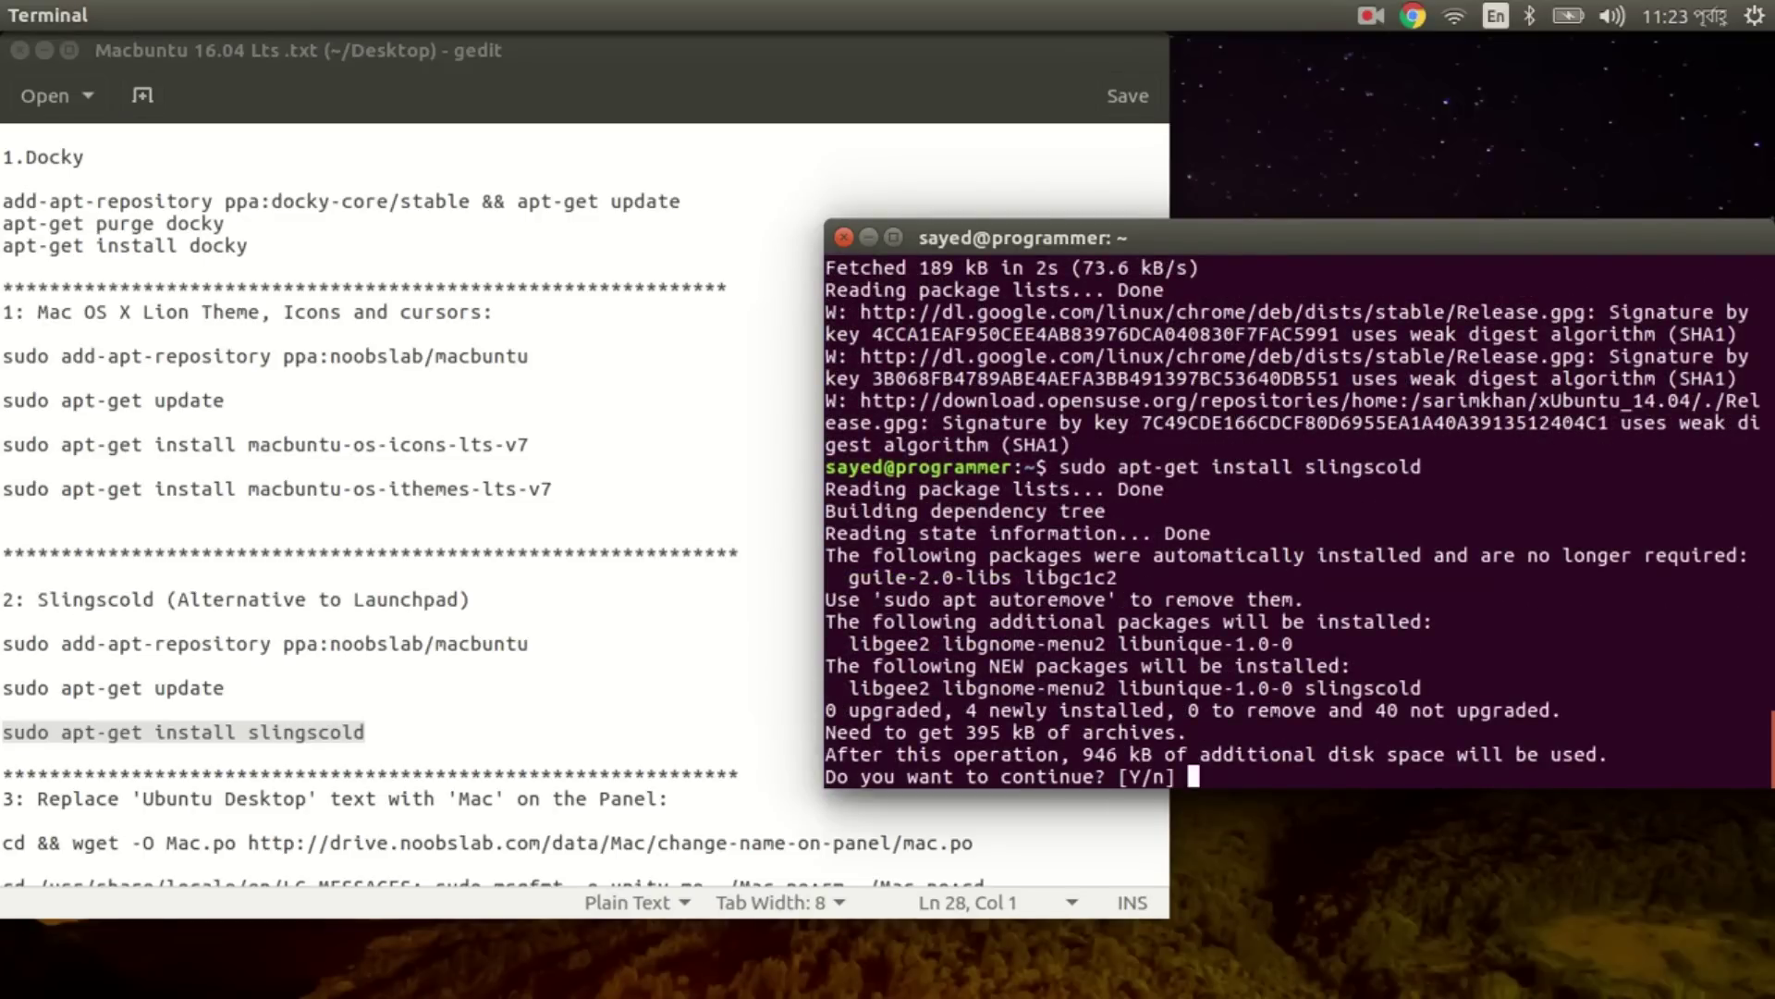
type("y")
key("Return")
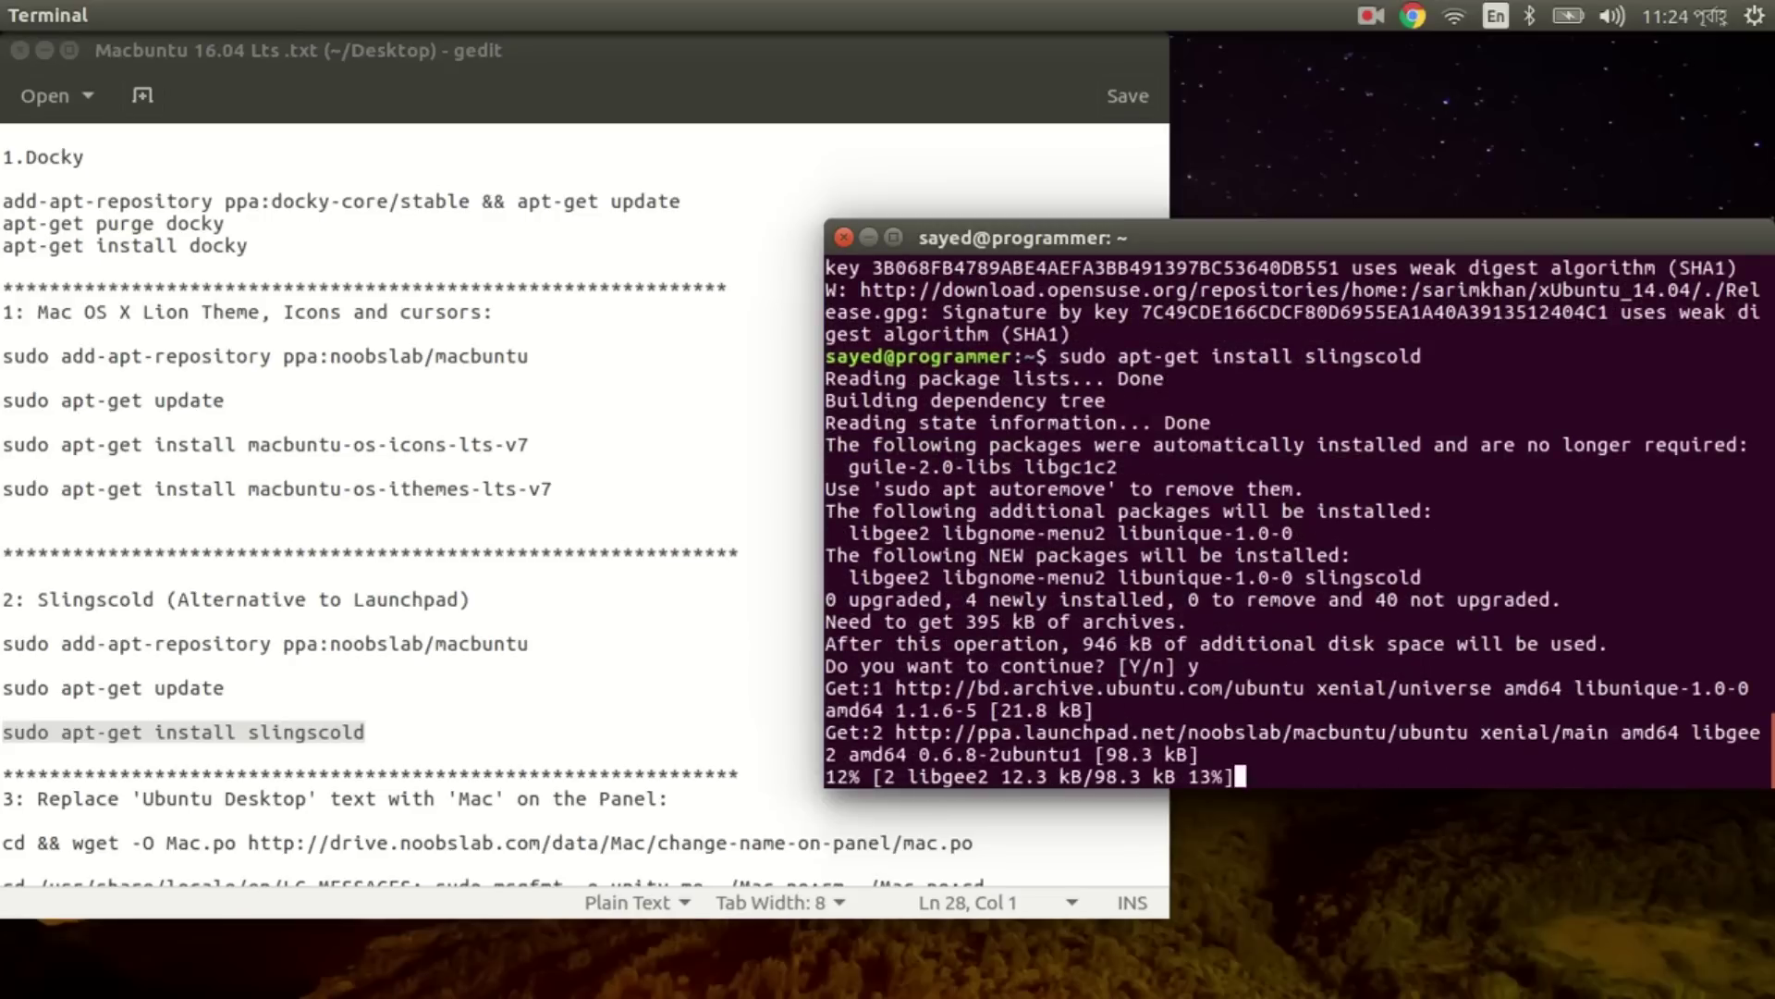
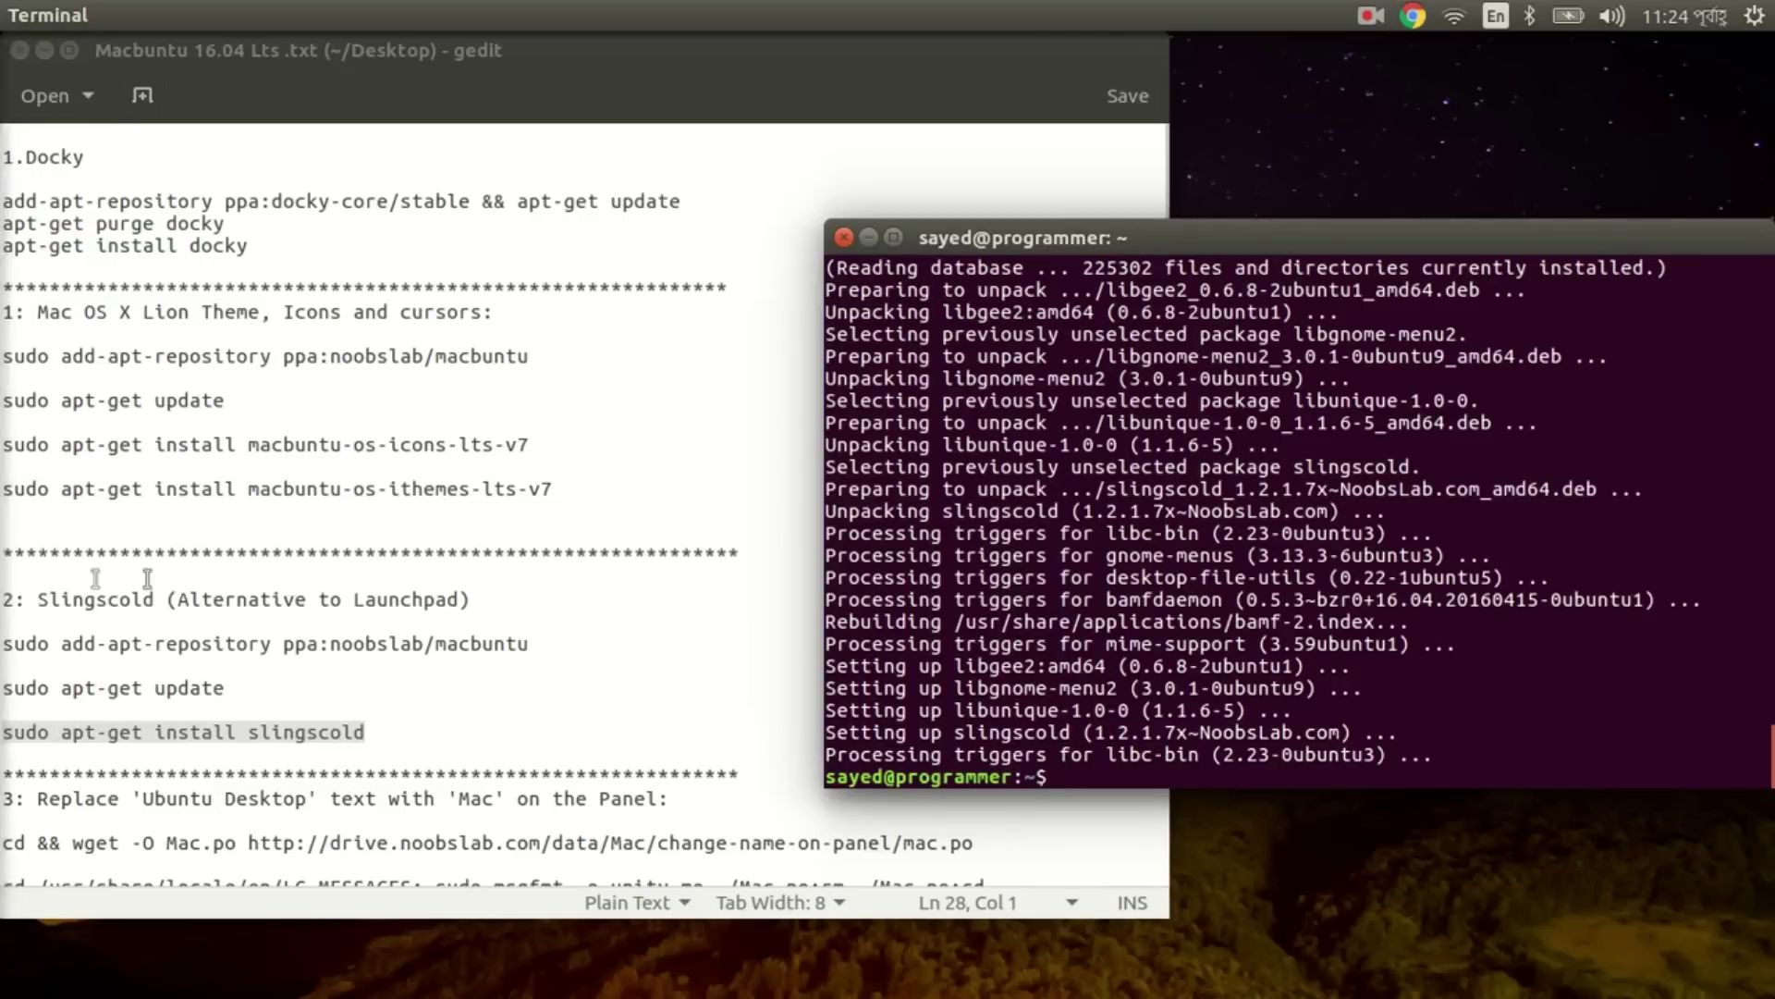
left_click(233, 622)
mouse_move(113, 13)
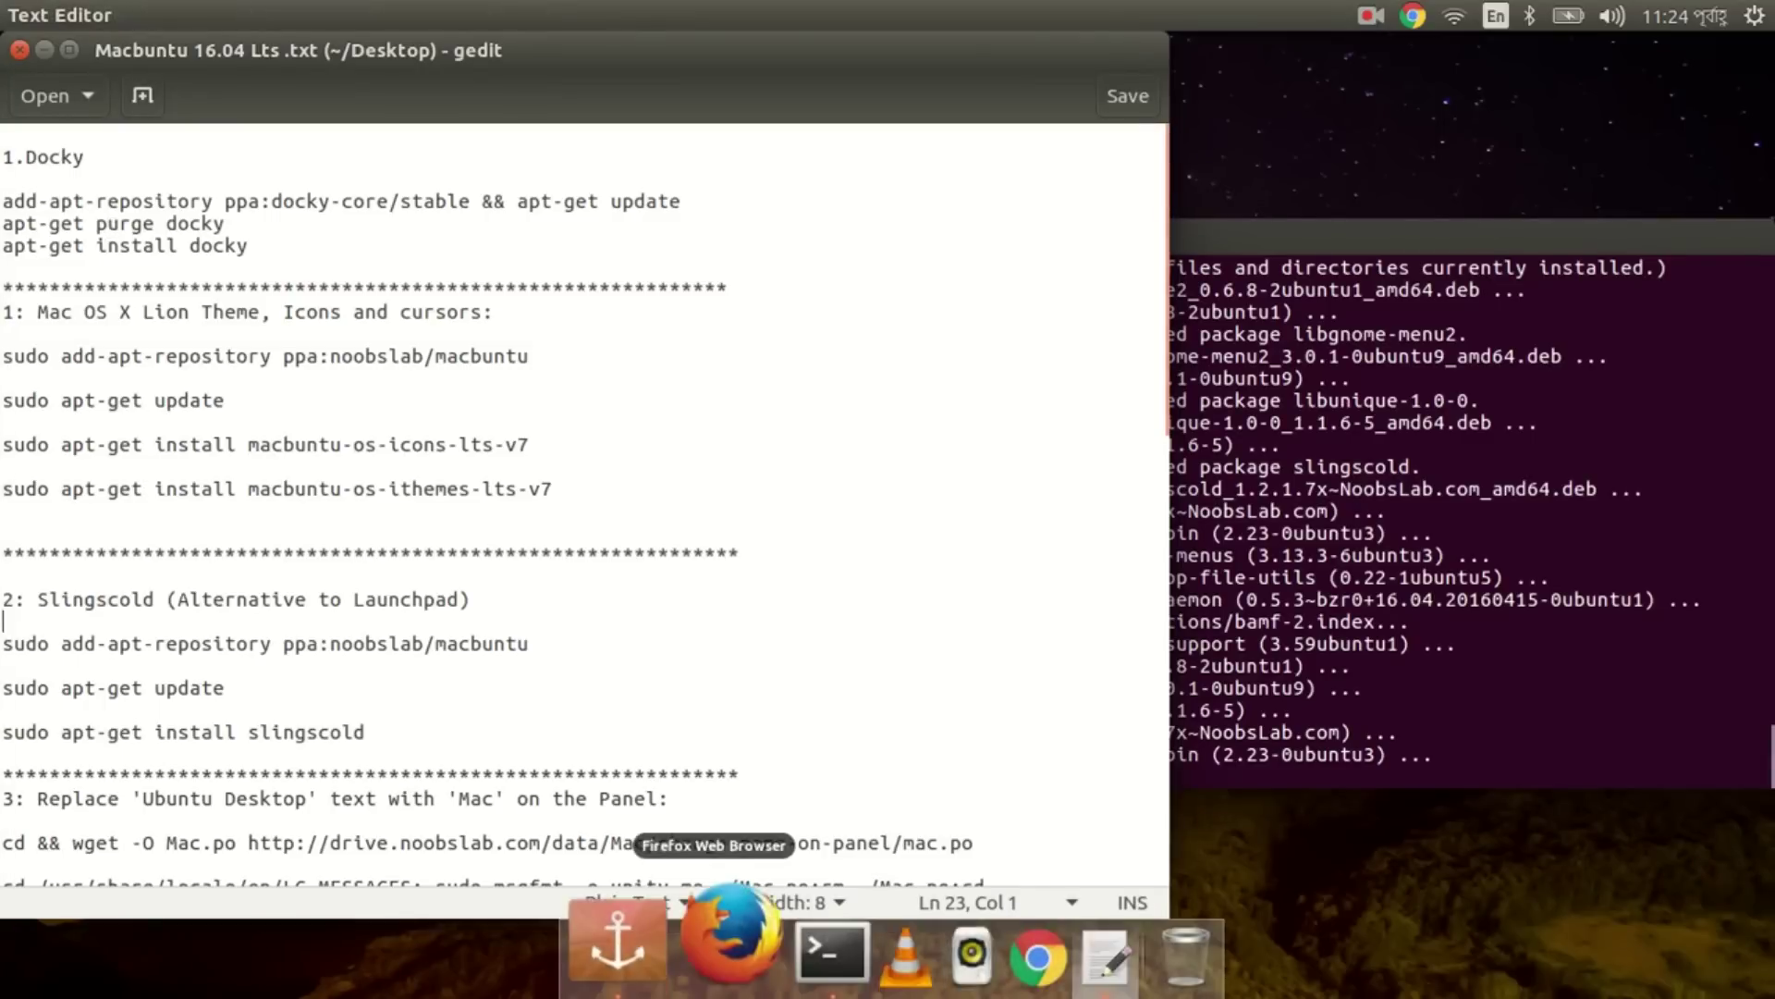
left_click_drag(990, 844, 3, 740)
key("ctrl+c")
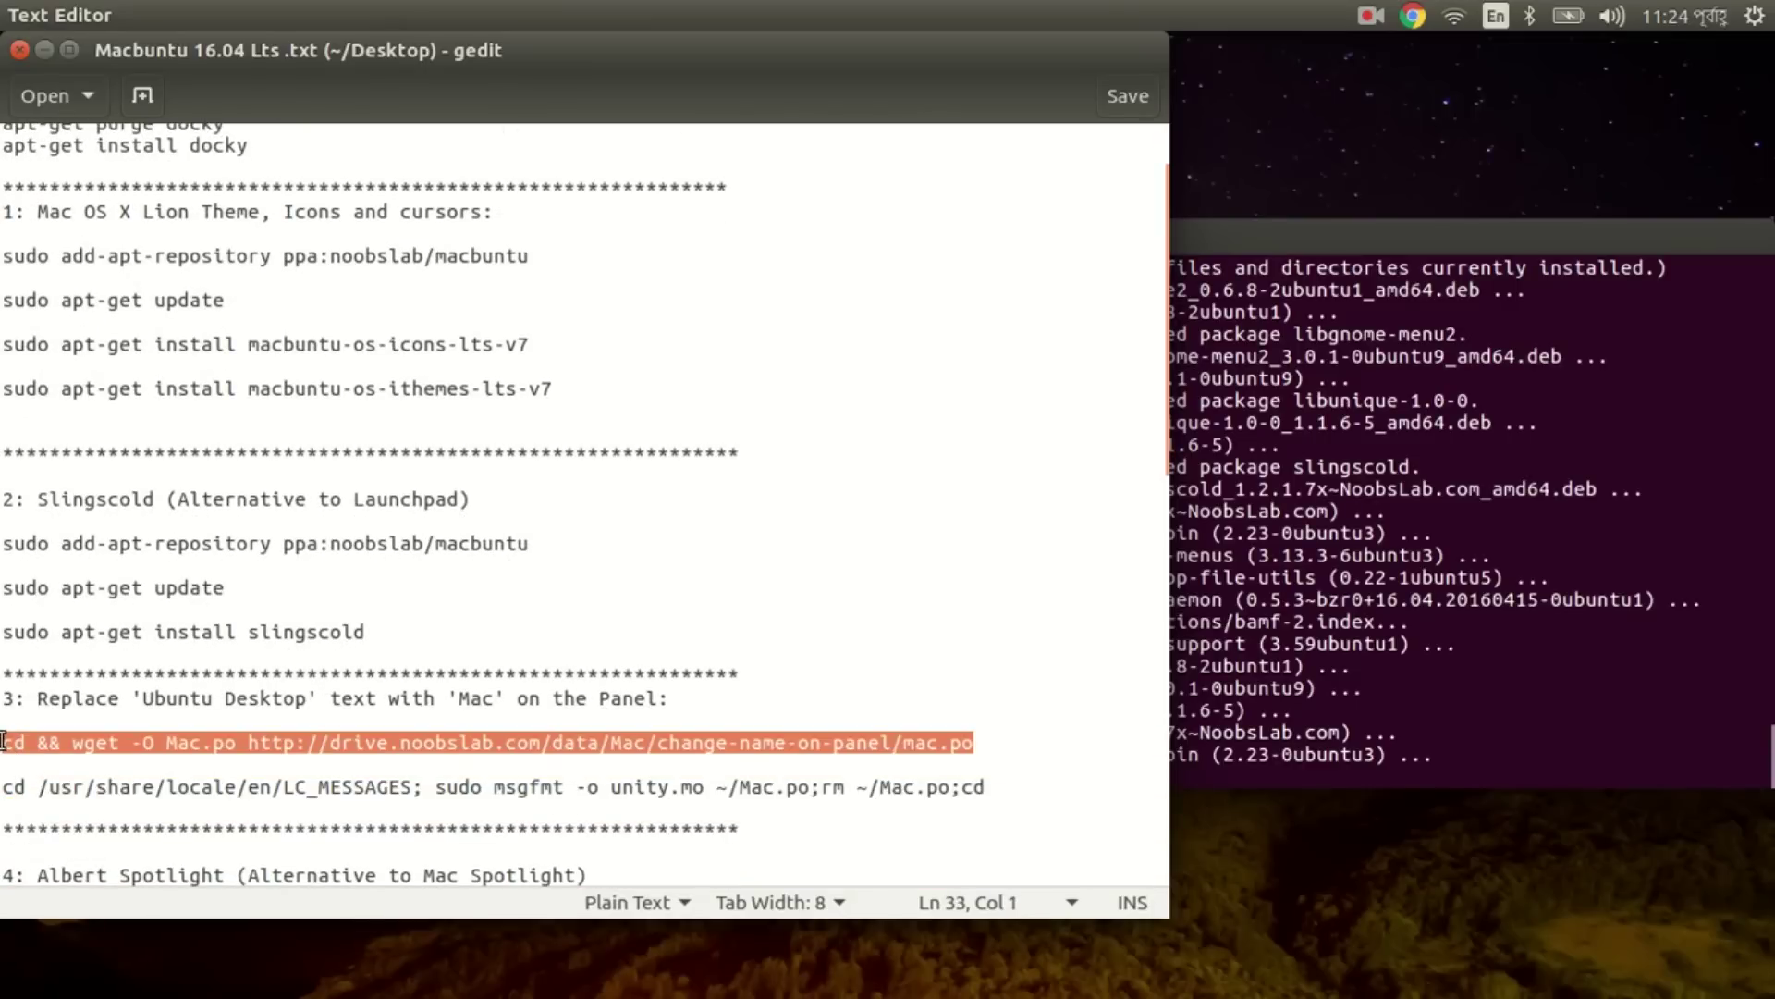
left_click(1337, 775)
key("ctrl+shift+v")
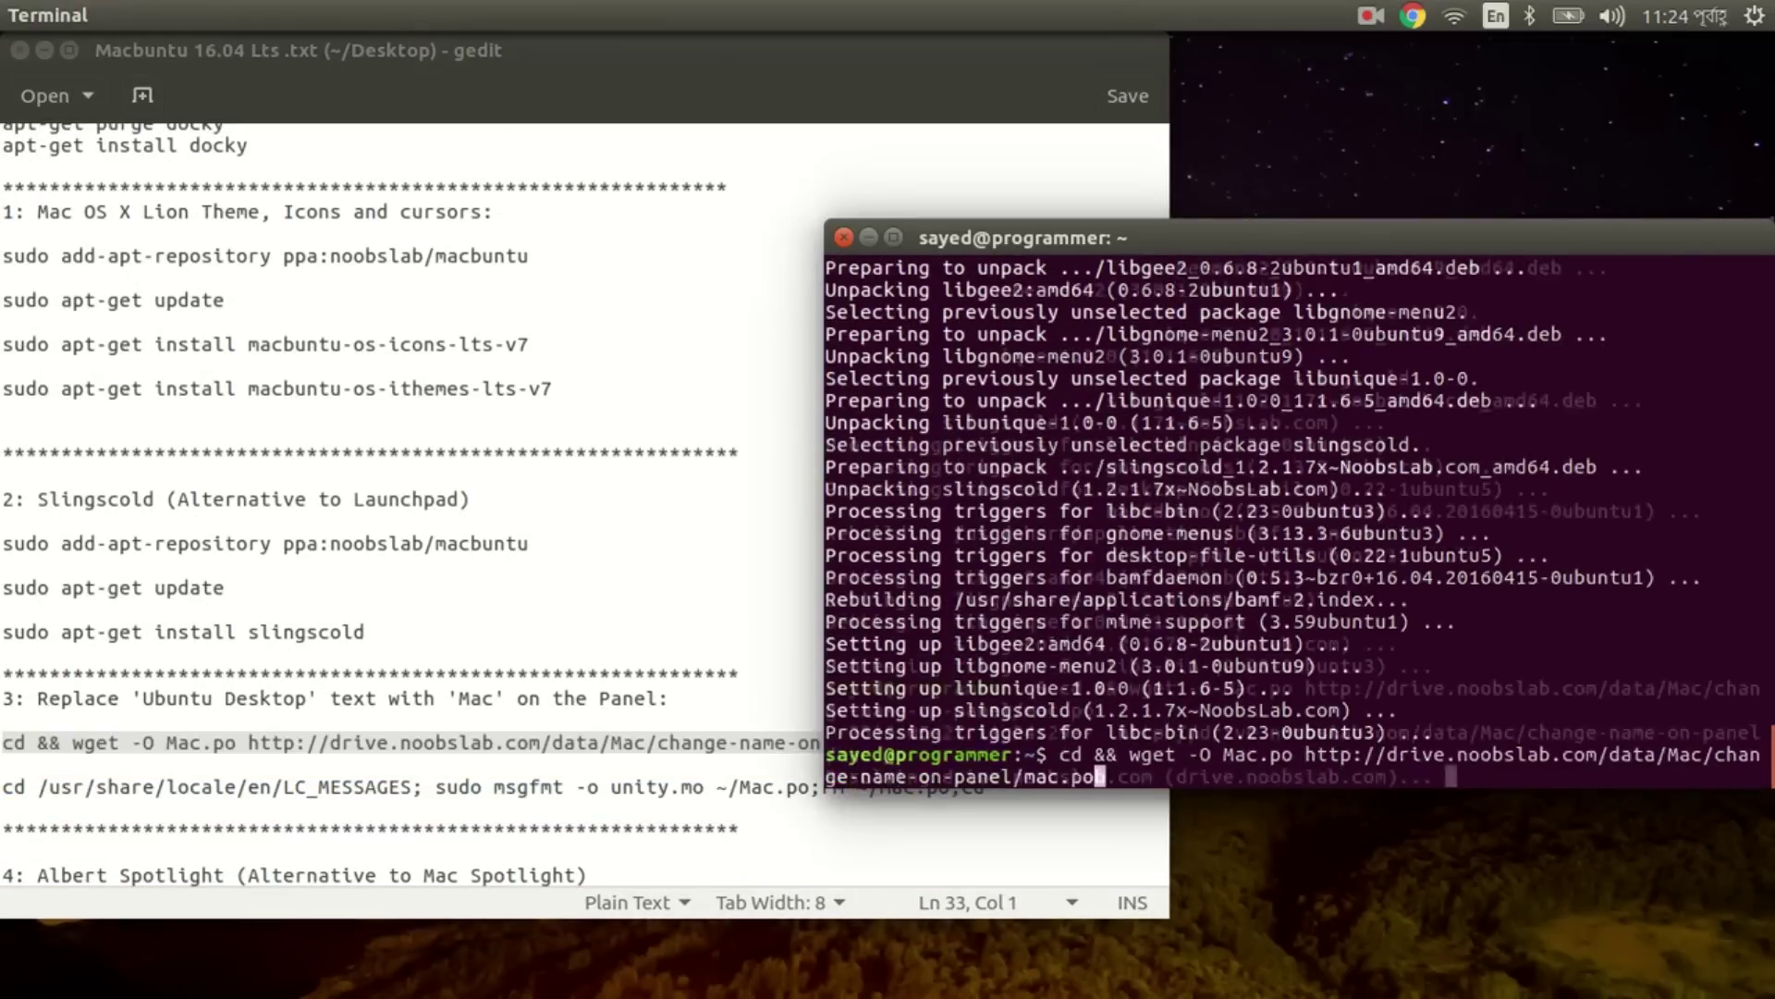
key("Return")
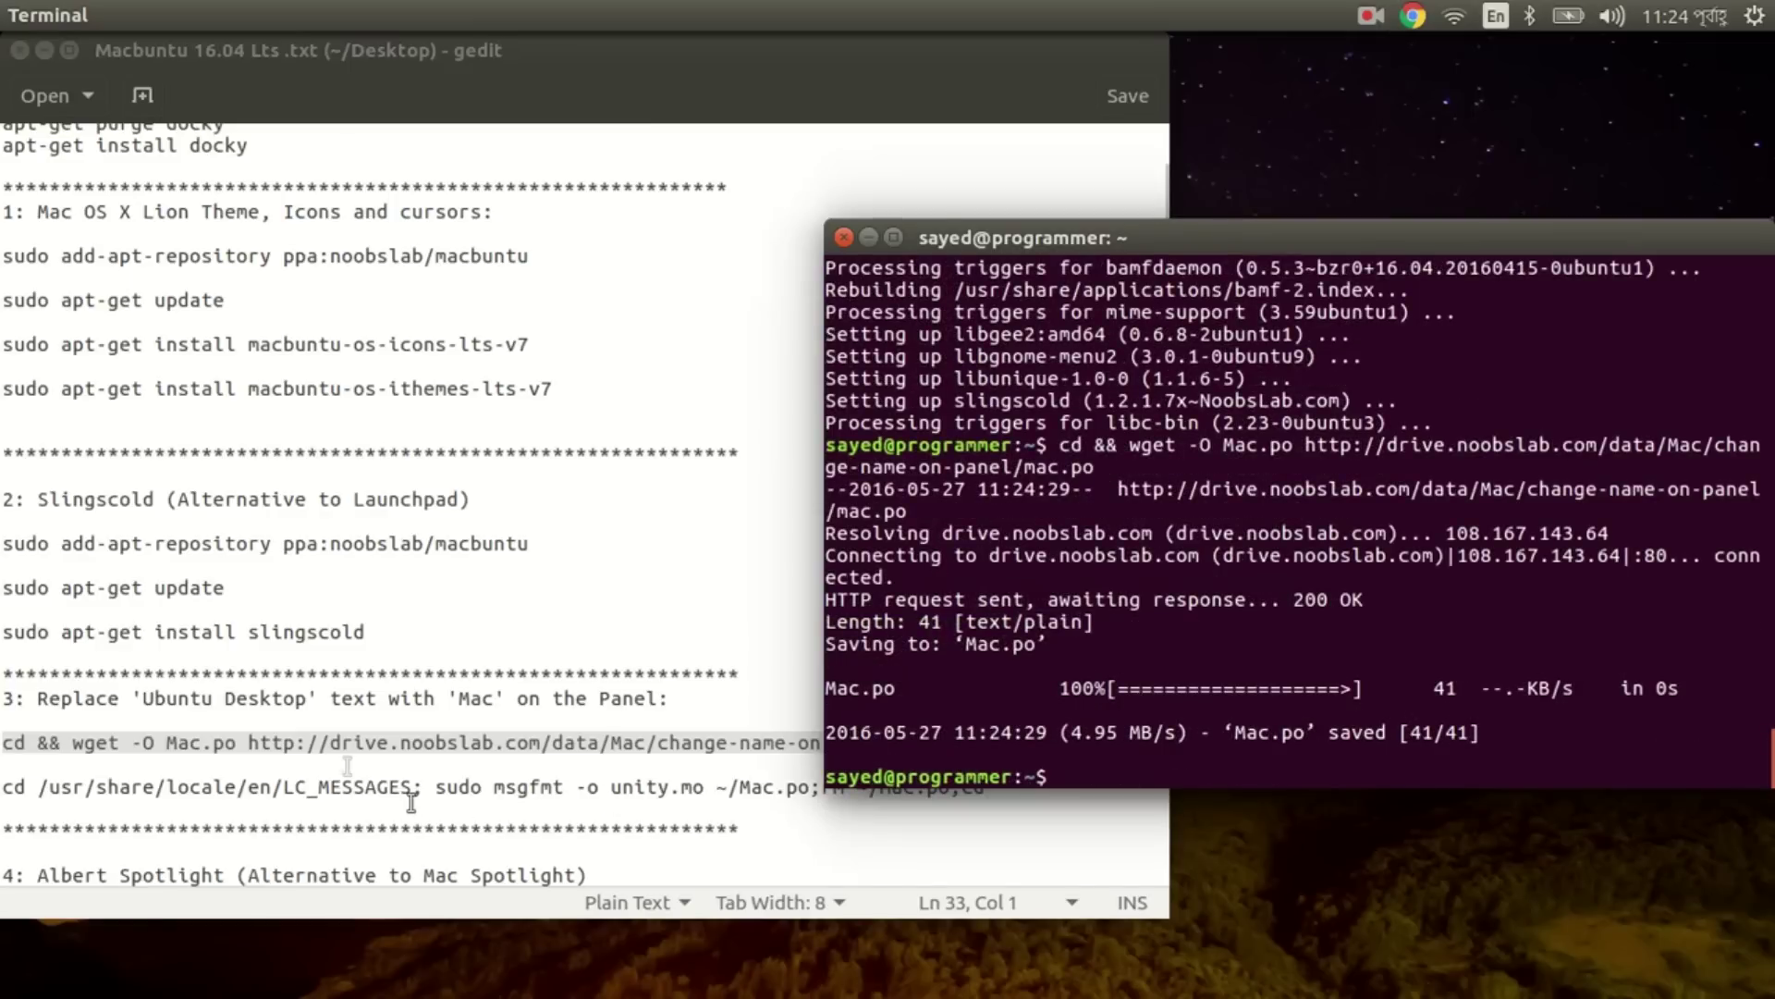
Apply the 'Mac' panel text by running "cd /usr/share/locale/en/LC_MESSAGES; sudo msgfmt -o unity.mo ~/Mac.po;rm ~/Mac.po;cd" from the notes.
left_click(411, 803)
left_click_drag(3, 788, 1002, 797)
key("ctrl+c")
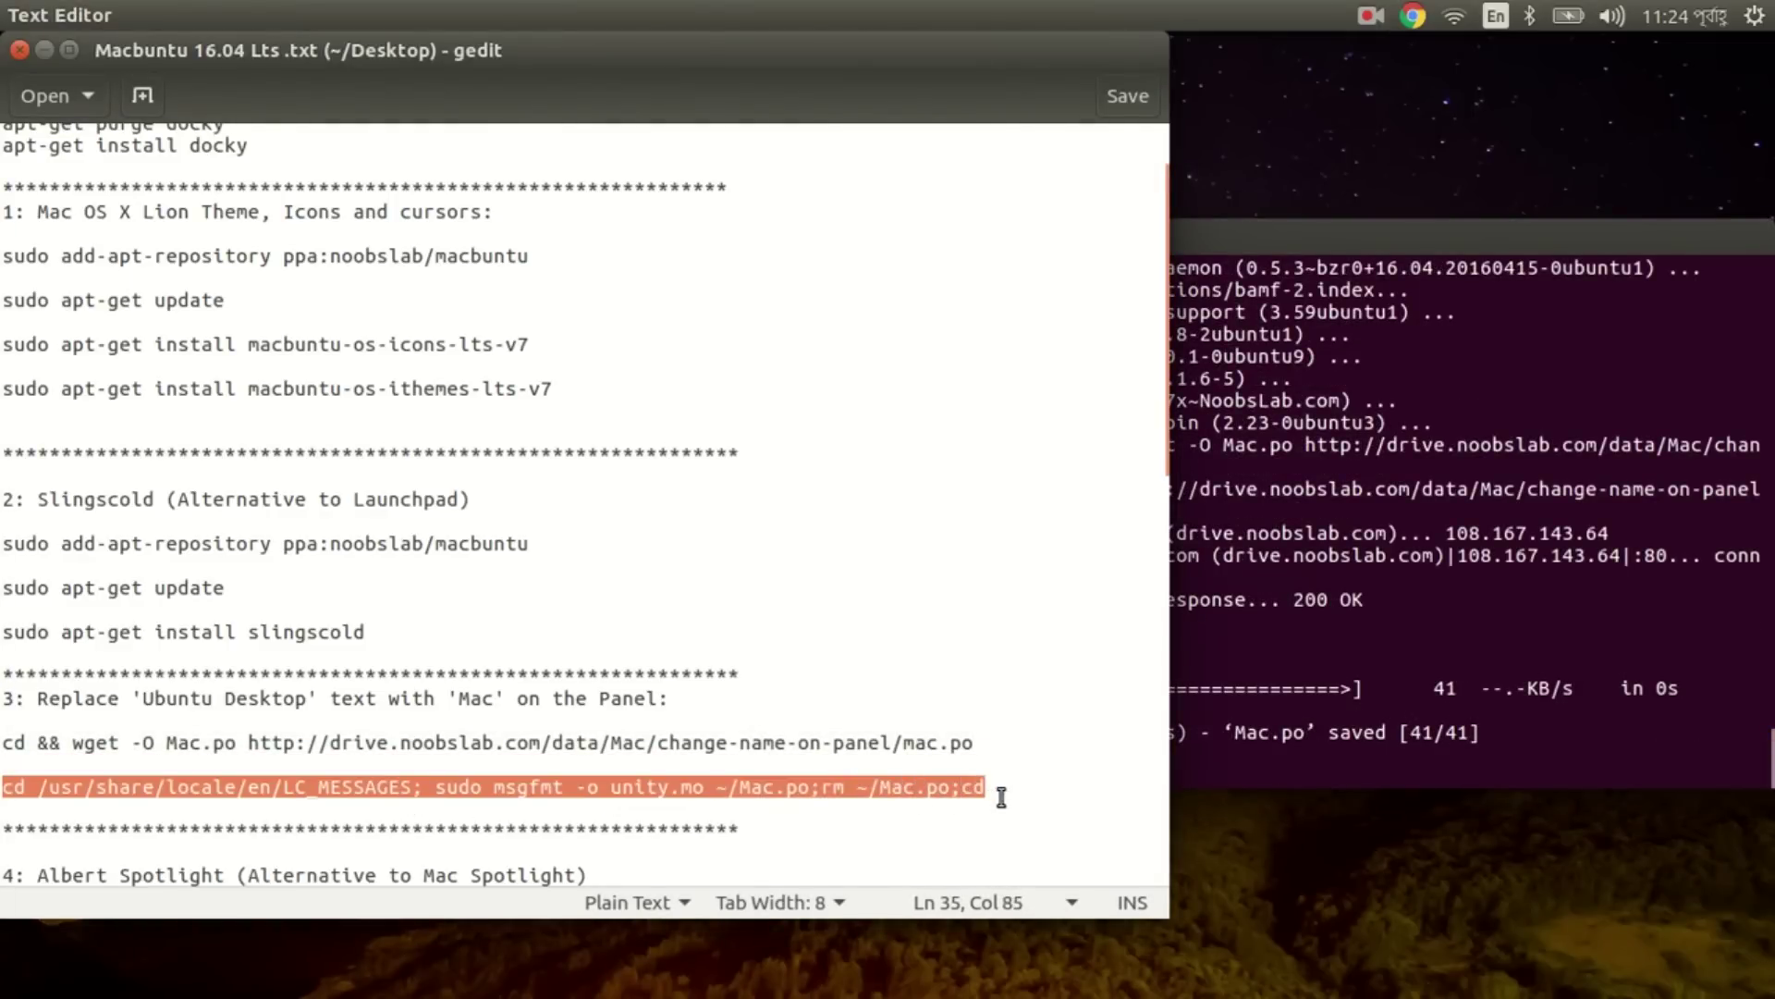
left_click(1474, 765)
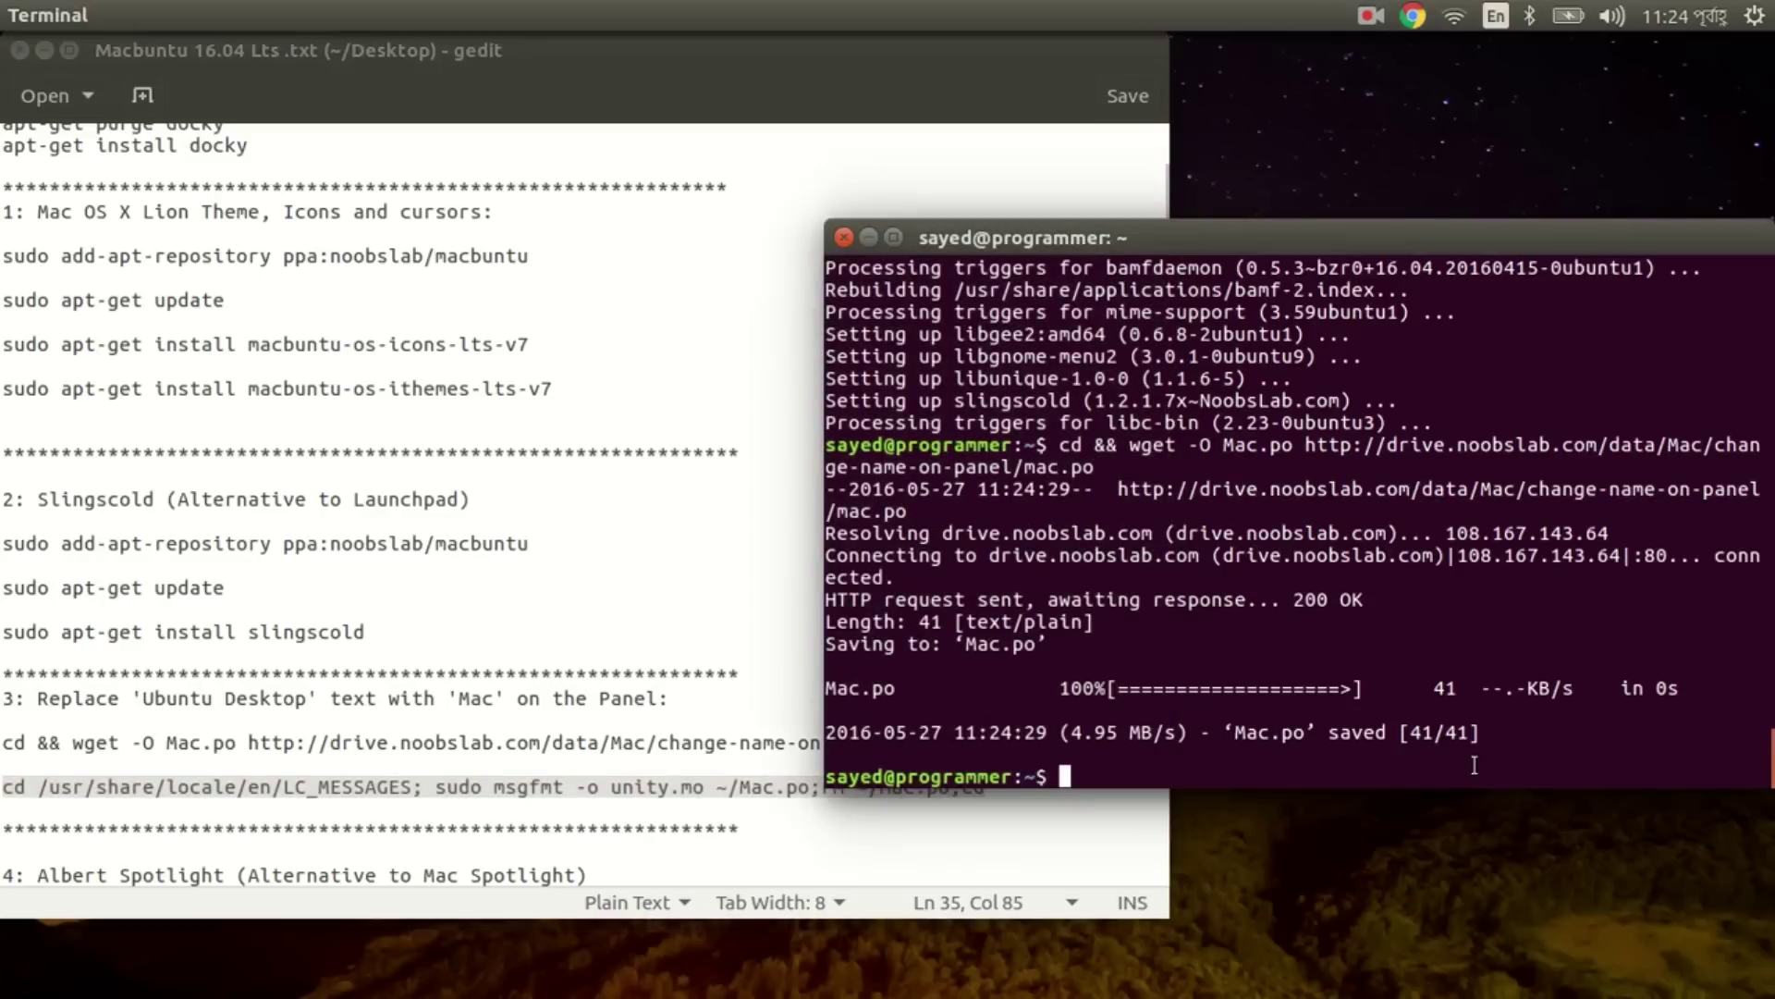
key("ctrl+shift+v")
key("Return")
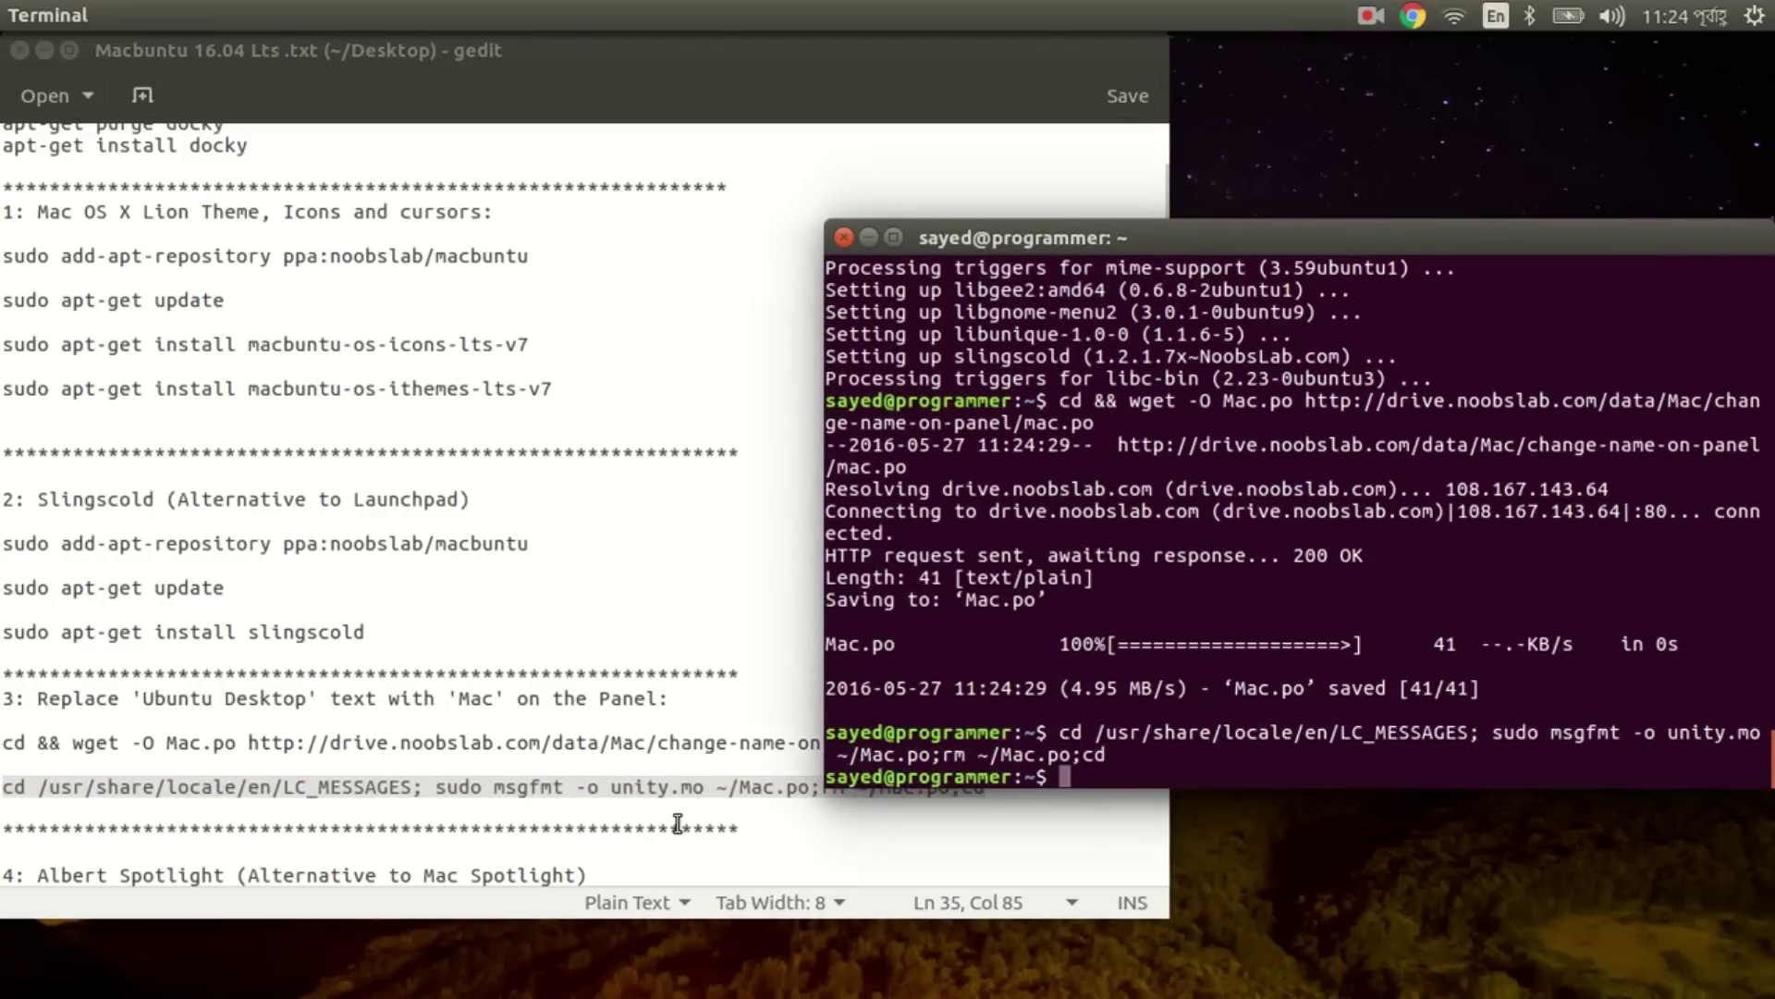
Run the Albert Spotlight section's "sudo add-apt-repository ppa:noobslab/macbuntu" command from the notes in the terminal and confirm adding the repository.
left_click(476, 804)
scroll(476, 802, "down", 3)
scroll(476, 802, "down", 3)
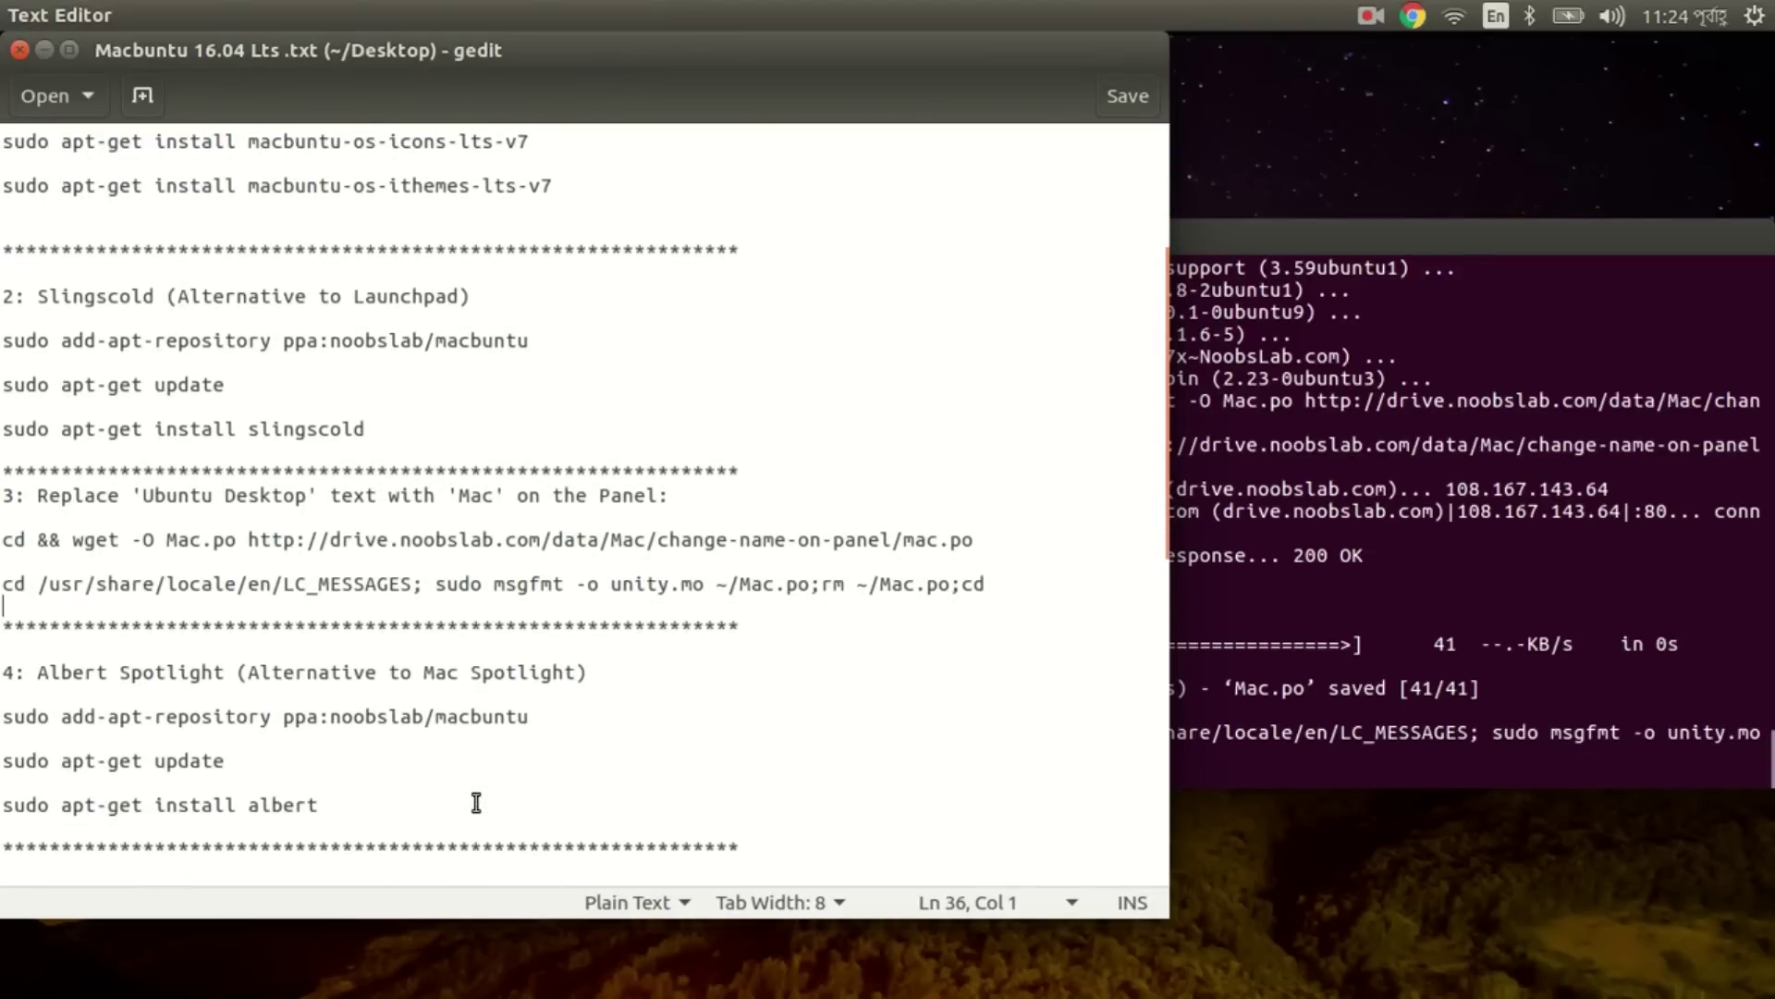
left_click_drag(536, 717, 3, 717)
key("ctrl+c")
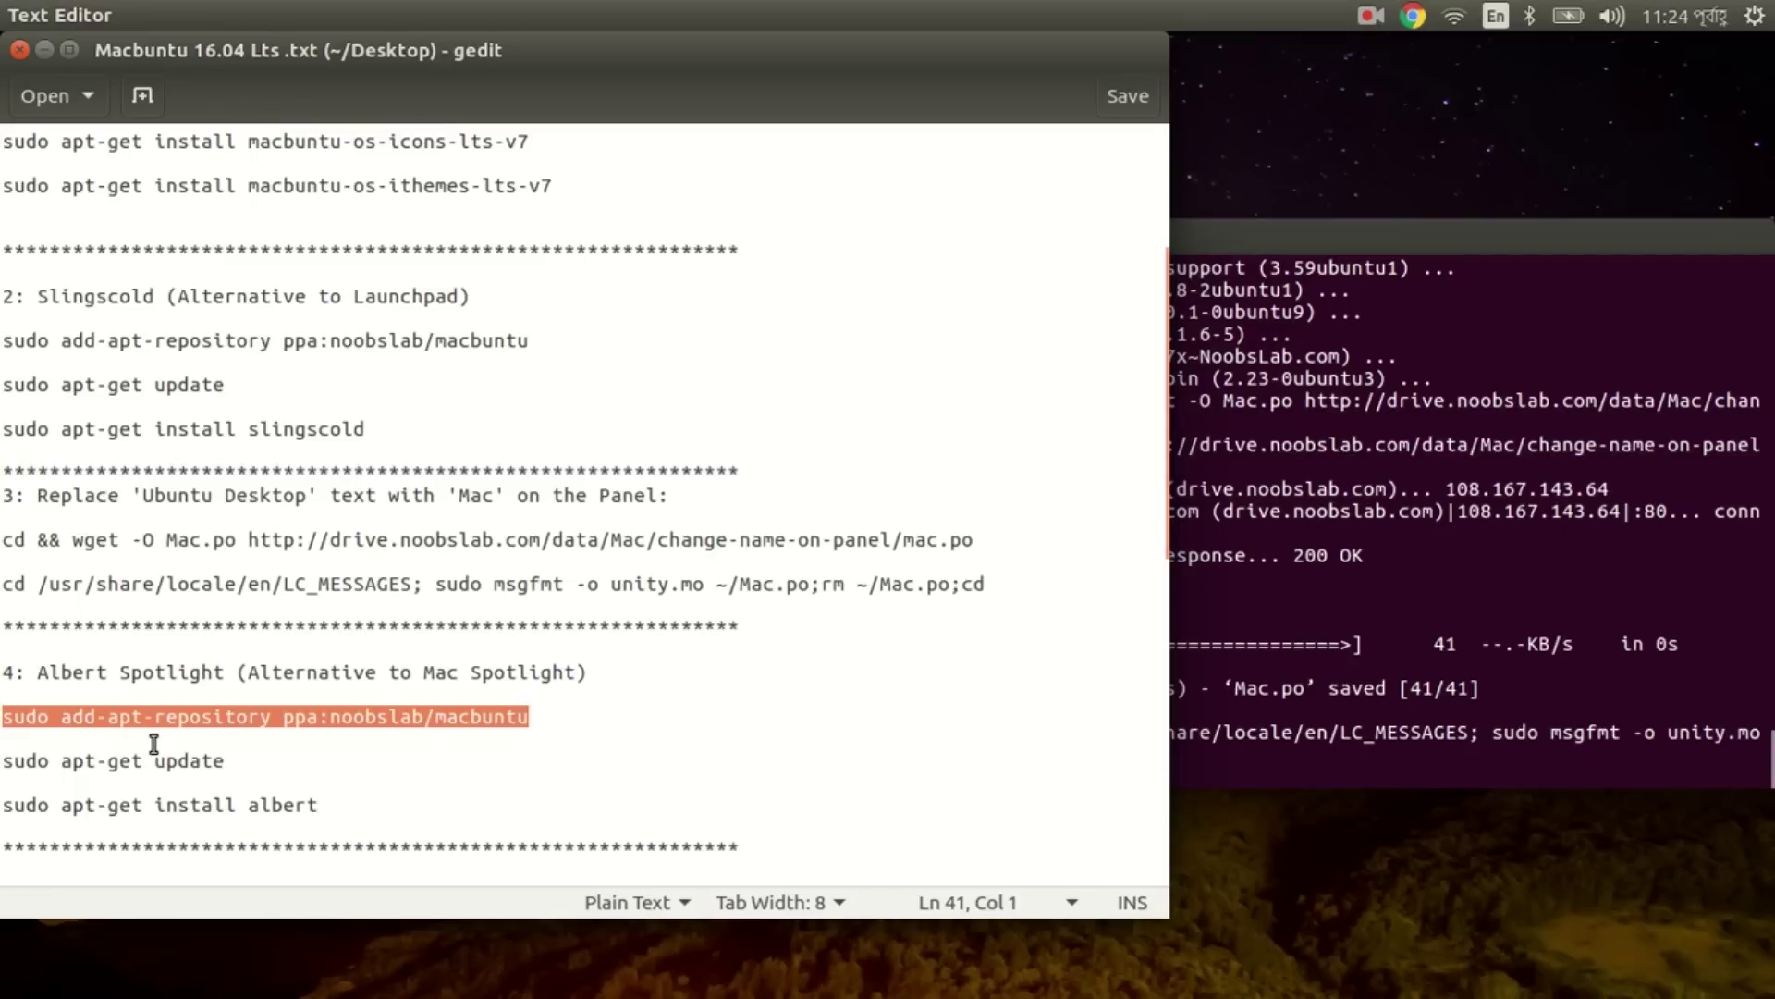
left_click(1265, 779)
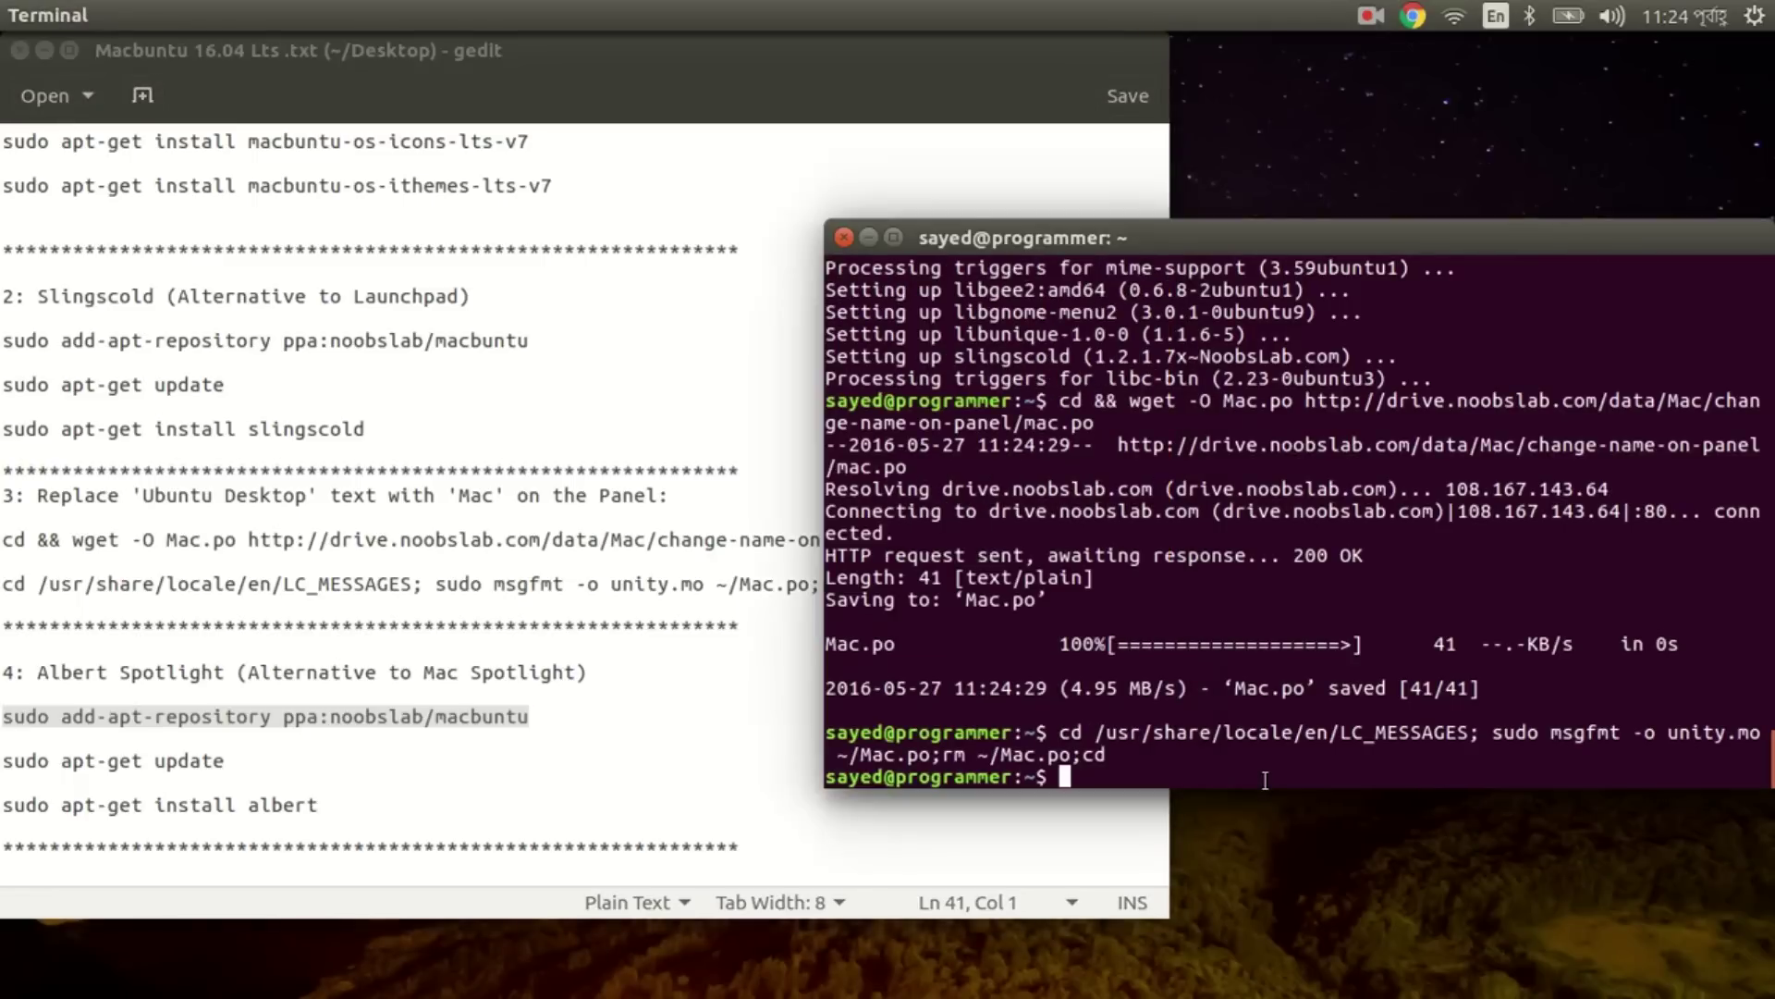
middle_click(1265, 781)
key("Return")
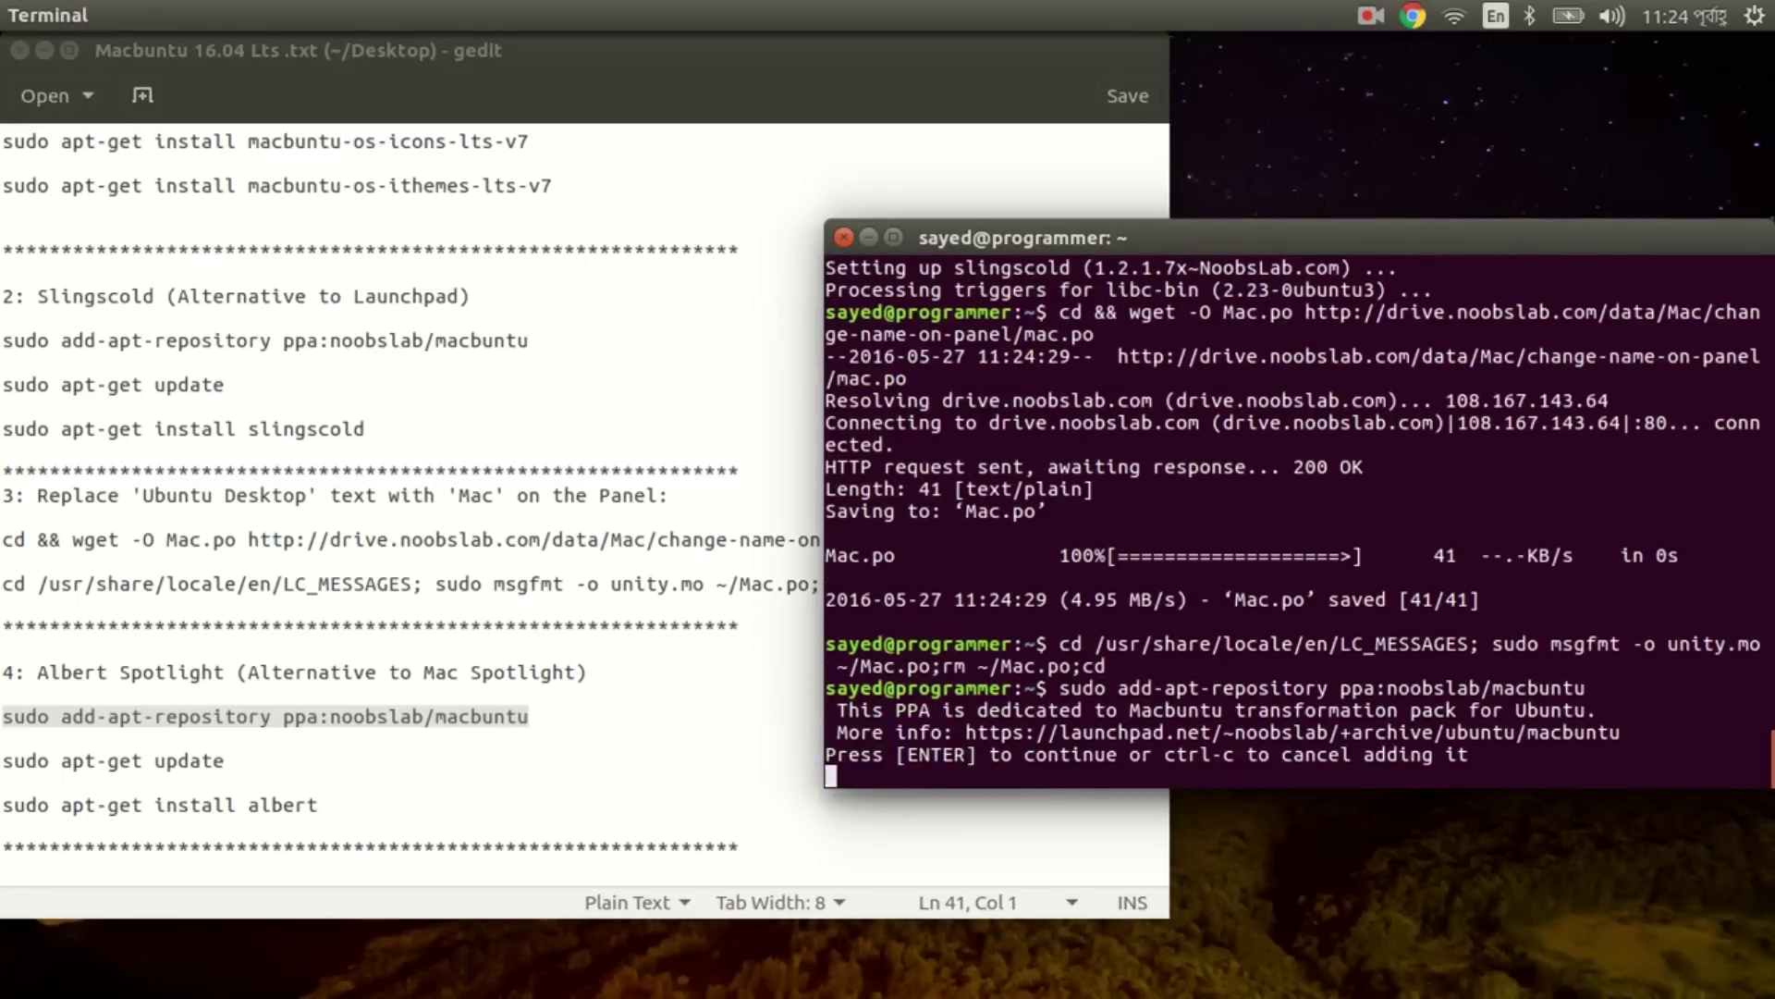
key("Return")
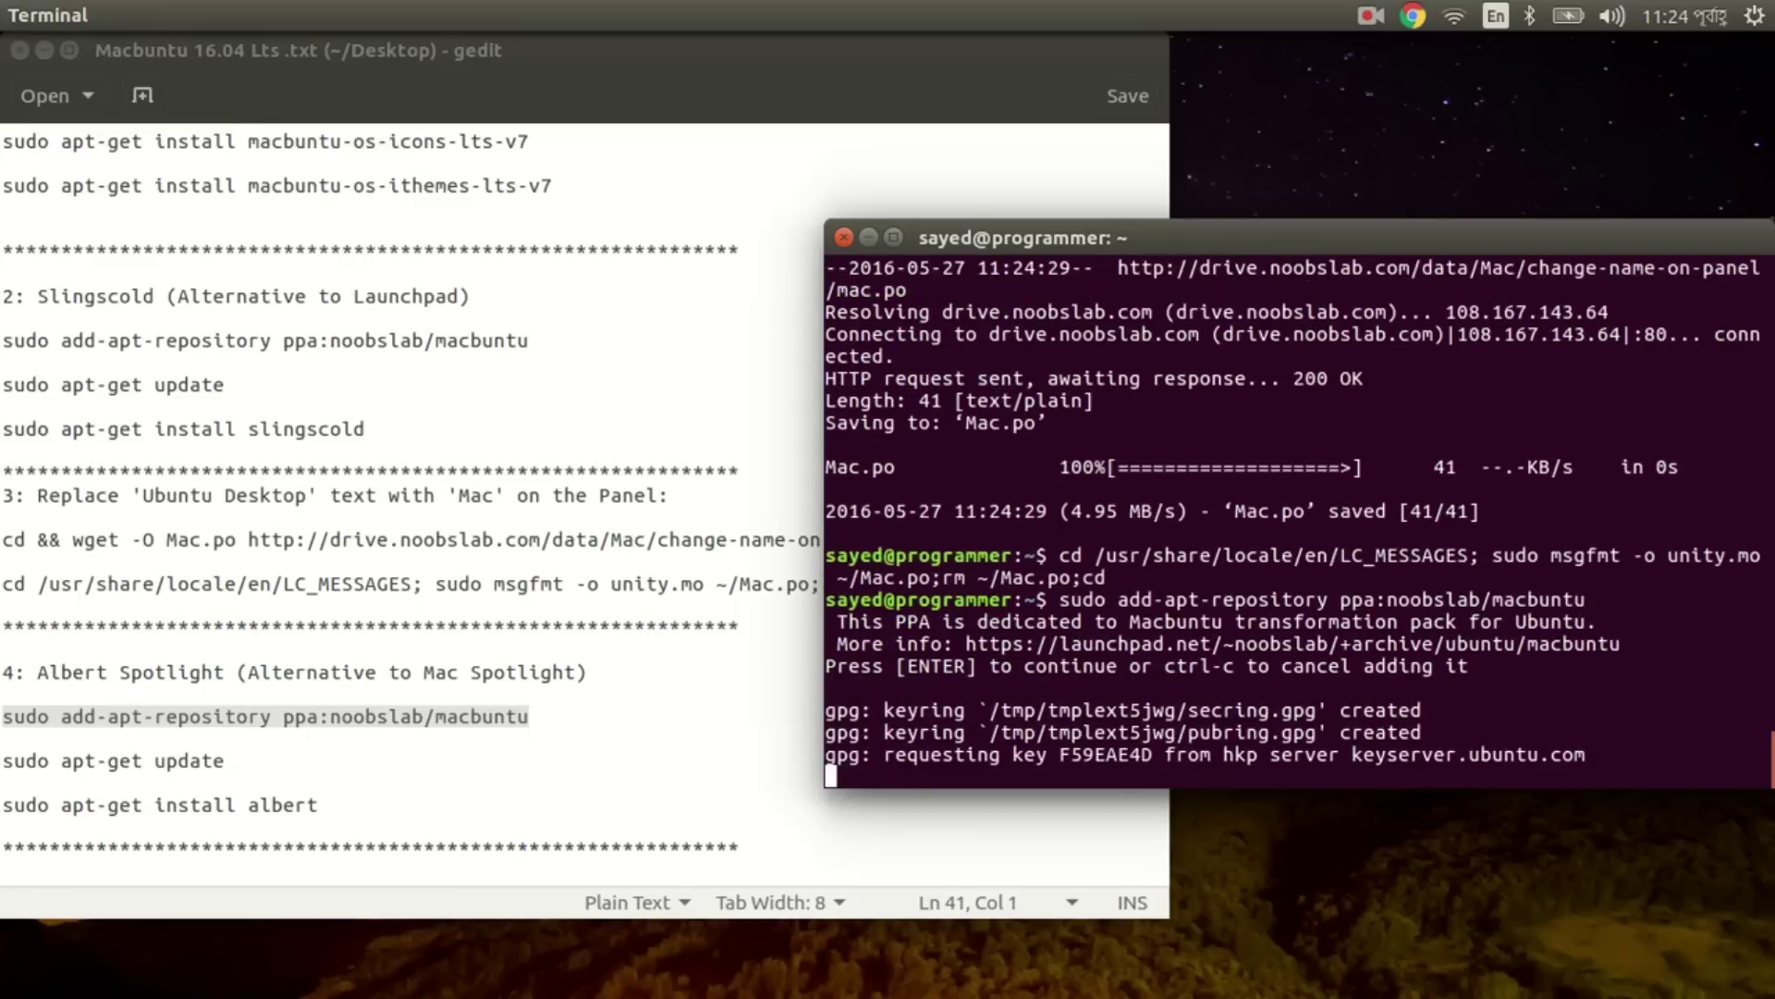
type("sduo")
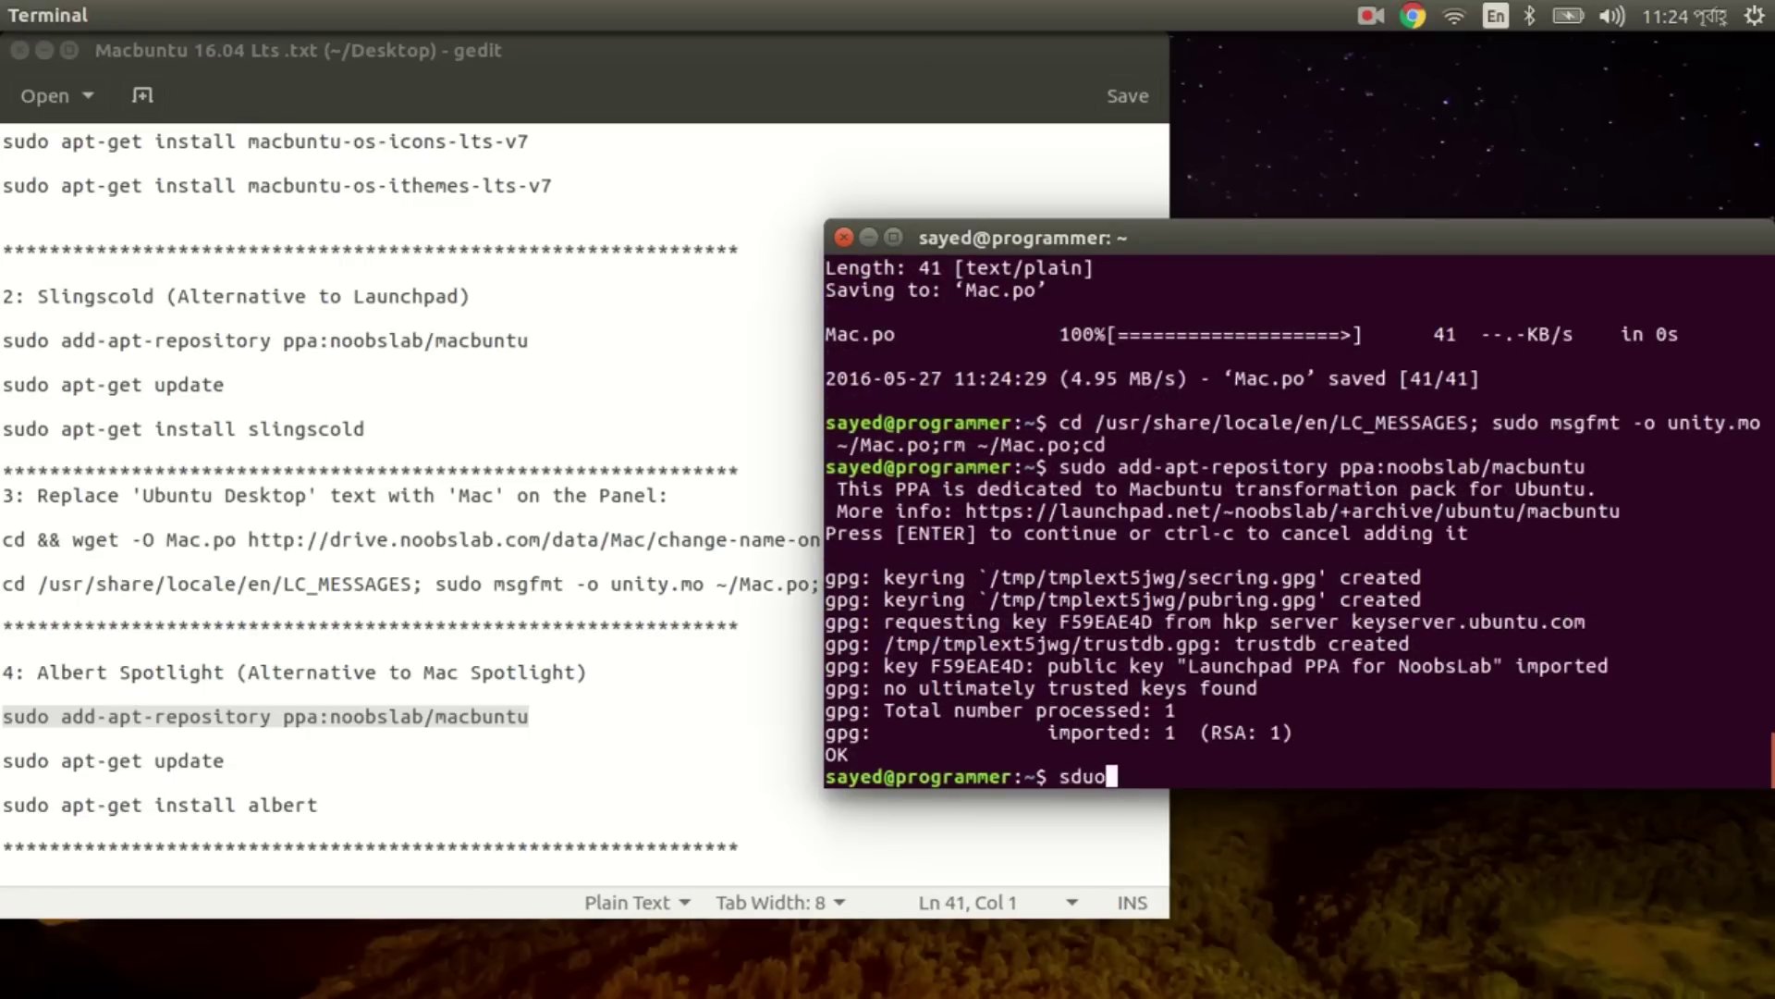
type(" apt-get update")
key("Return")
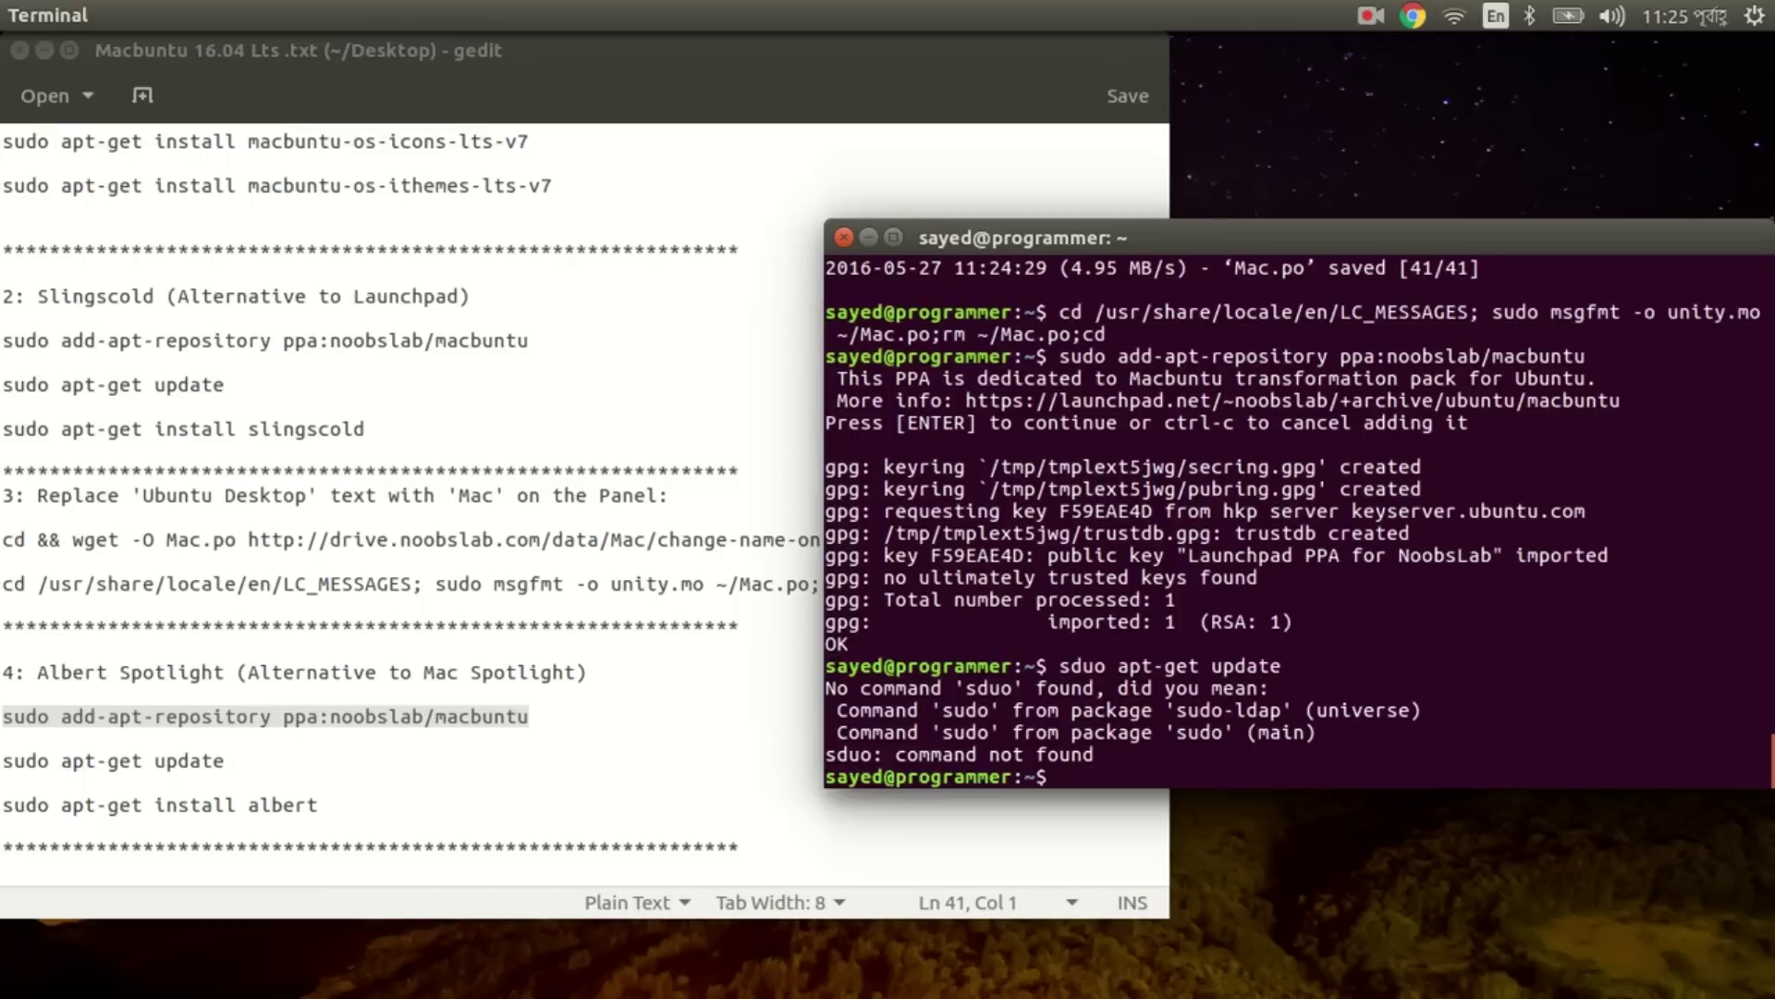
Refresh the package lists by running "sudo apt-get update" in the terminal.
type("sudo apt-get")
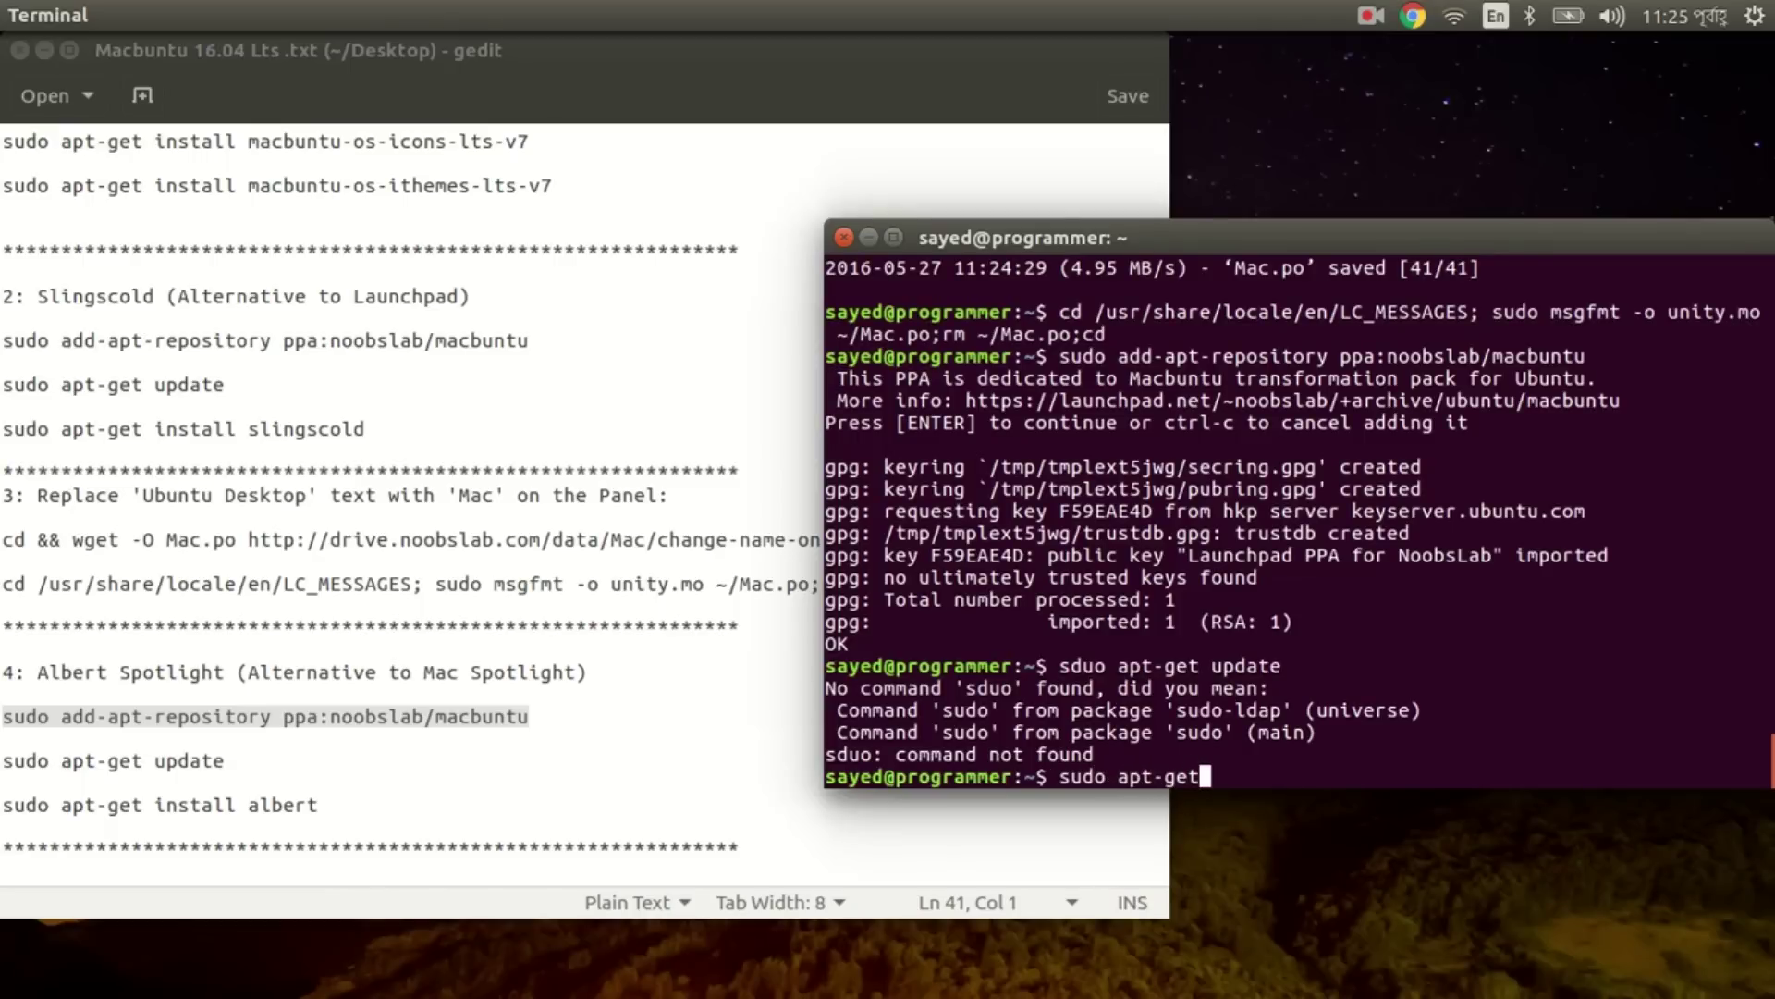
type(" update")
key("Return")
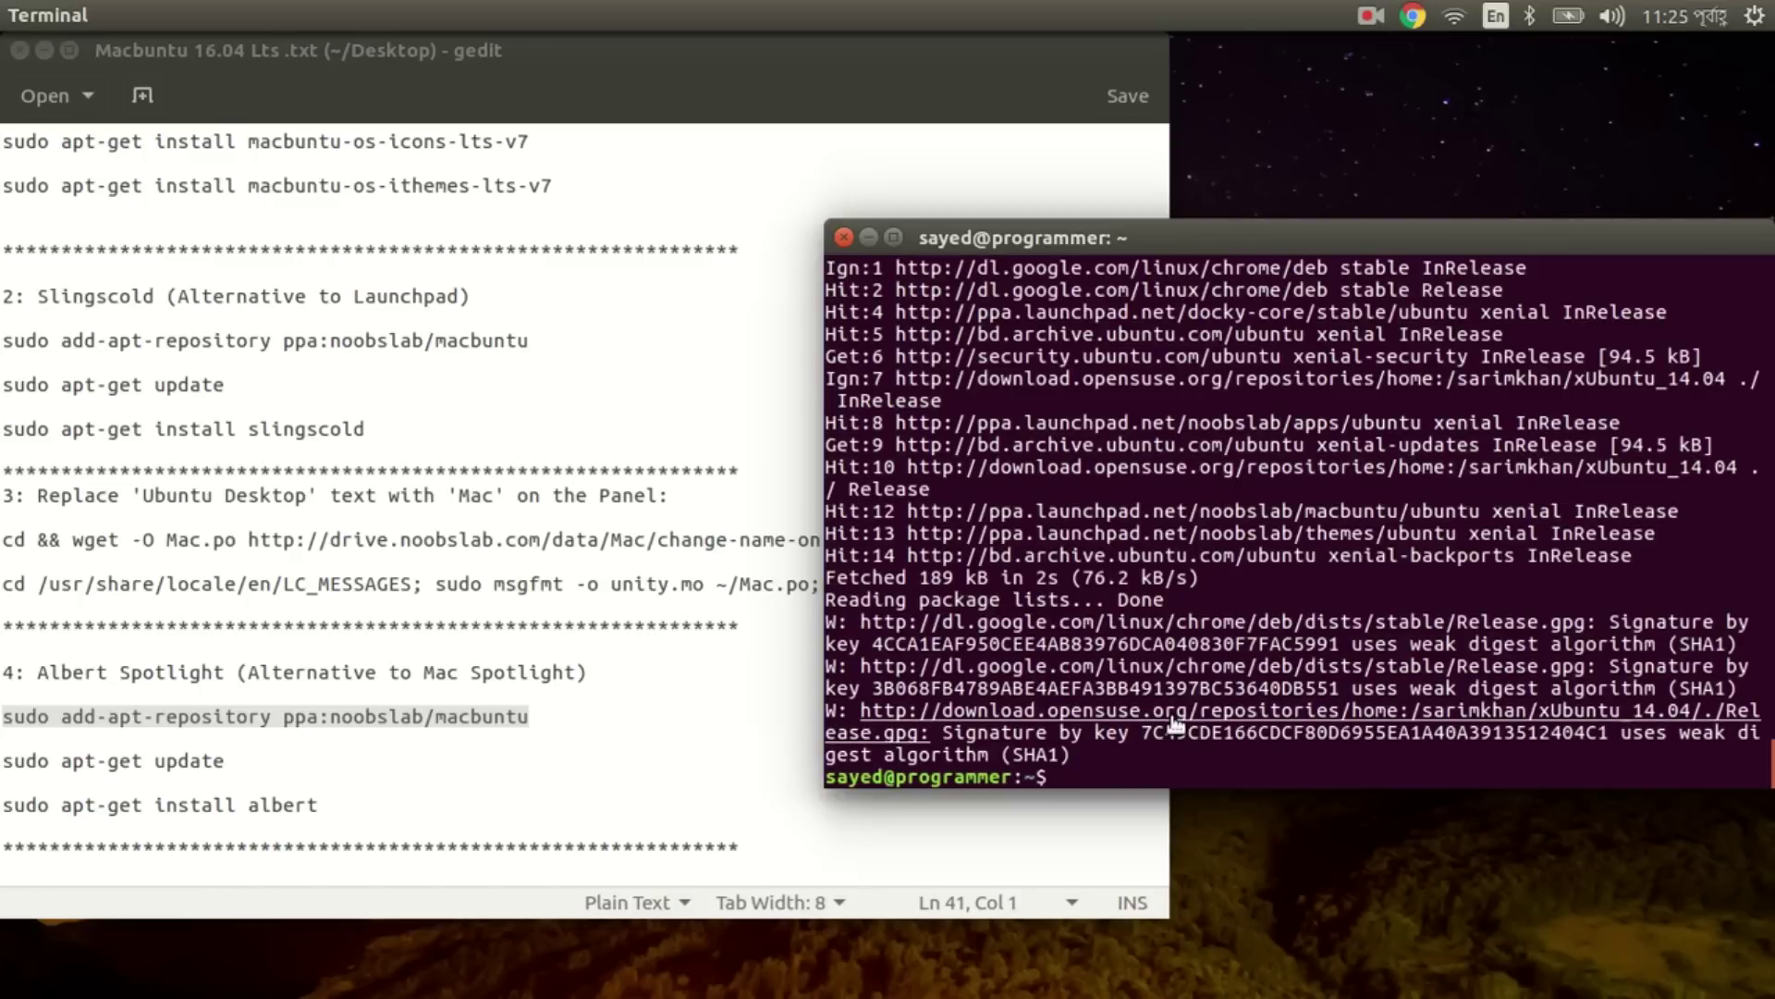
Install Albert Spotlight by running "sudo apt-get install albert" in the terminal, answering y to continue.
type("sduo")
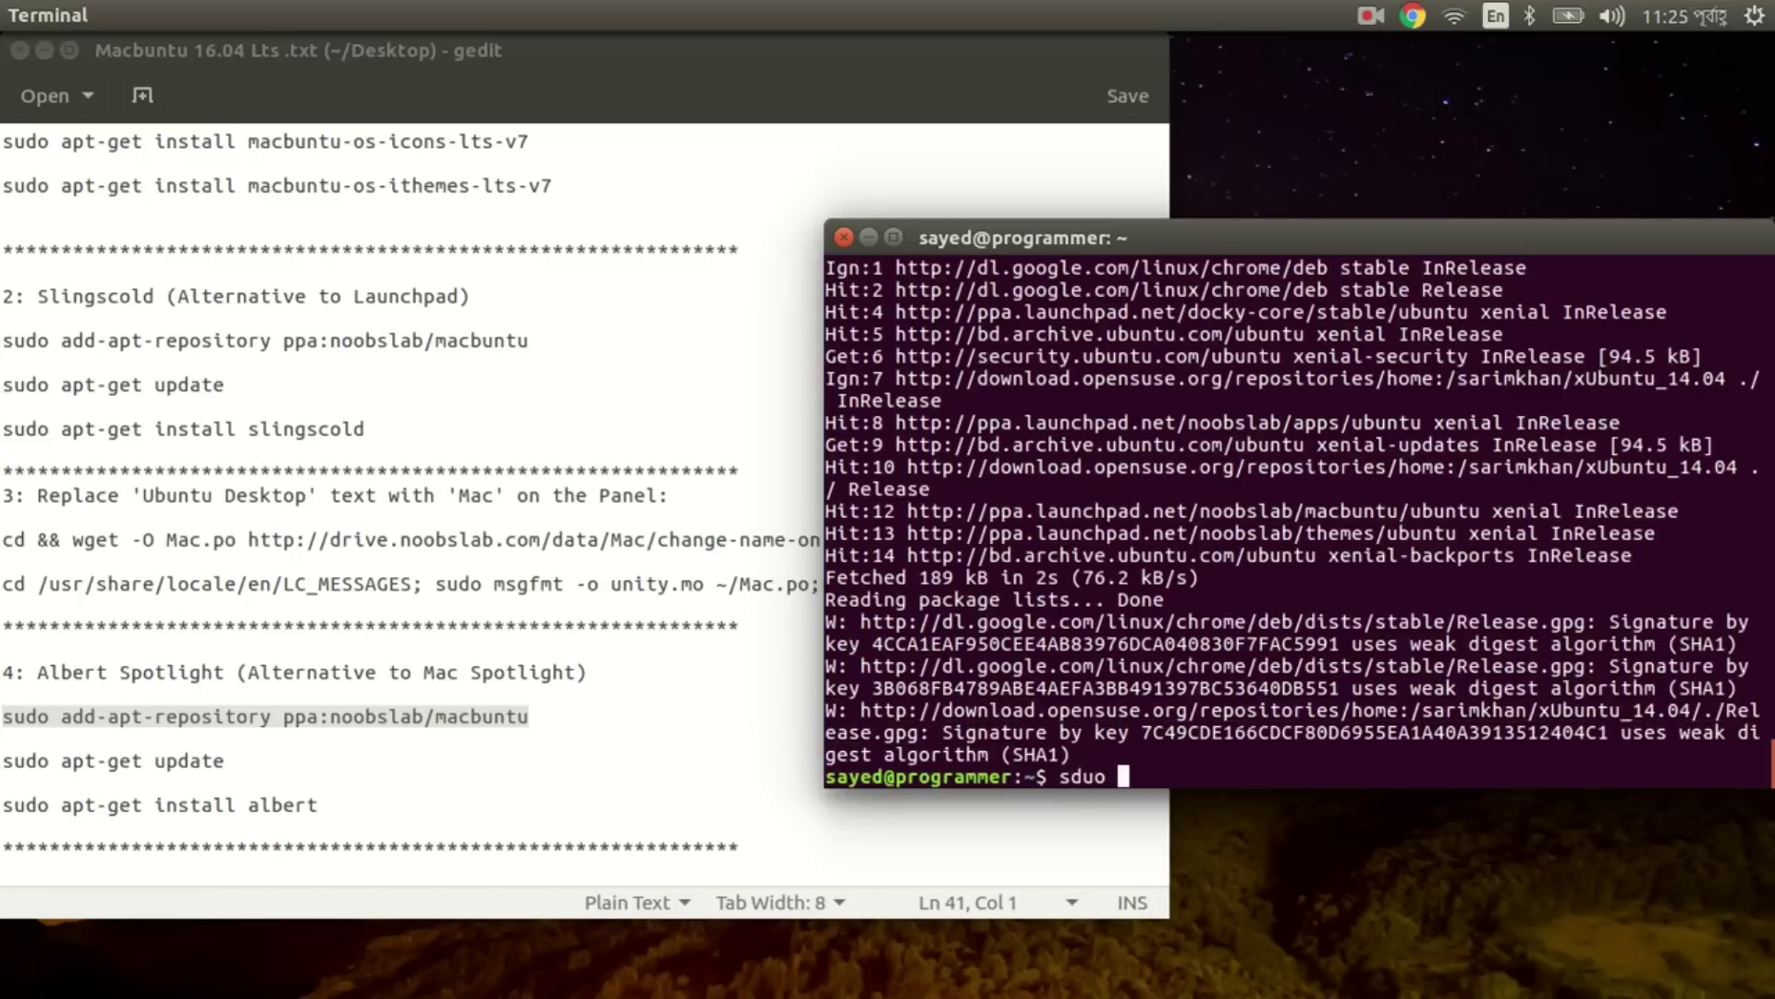
key("BackSpace")
key("BackSpace")
type("udo apt-get")
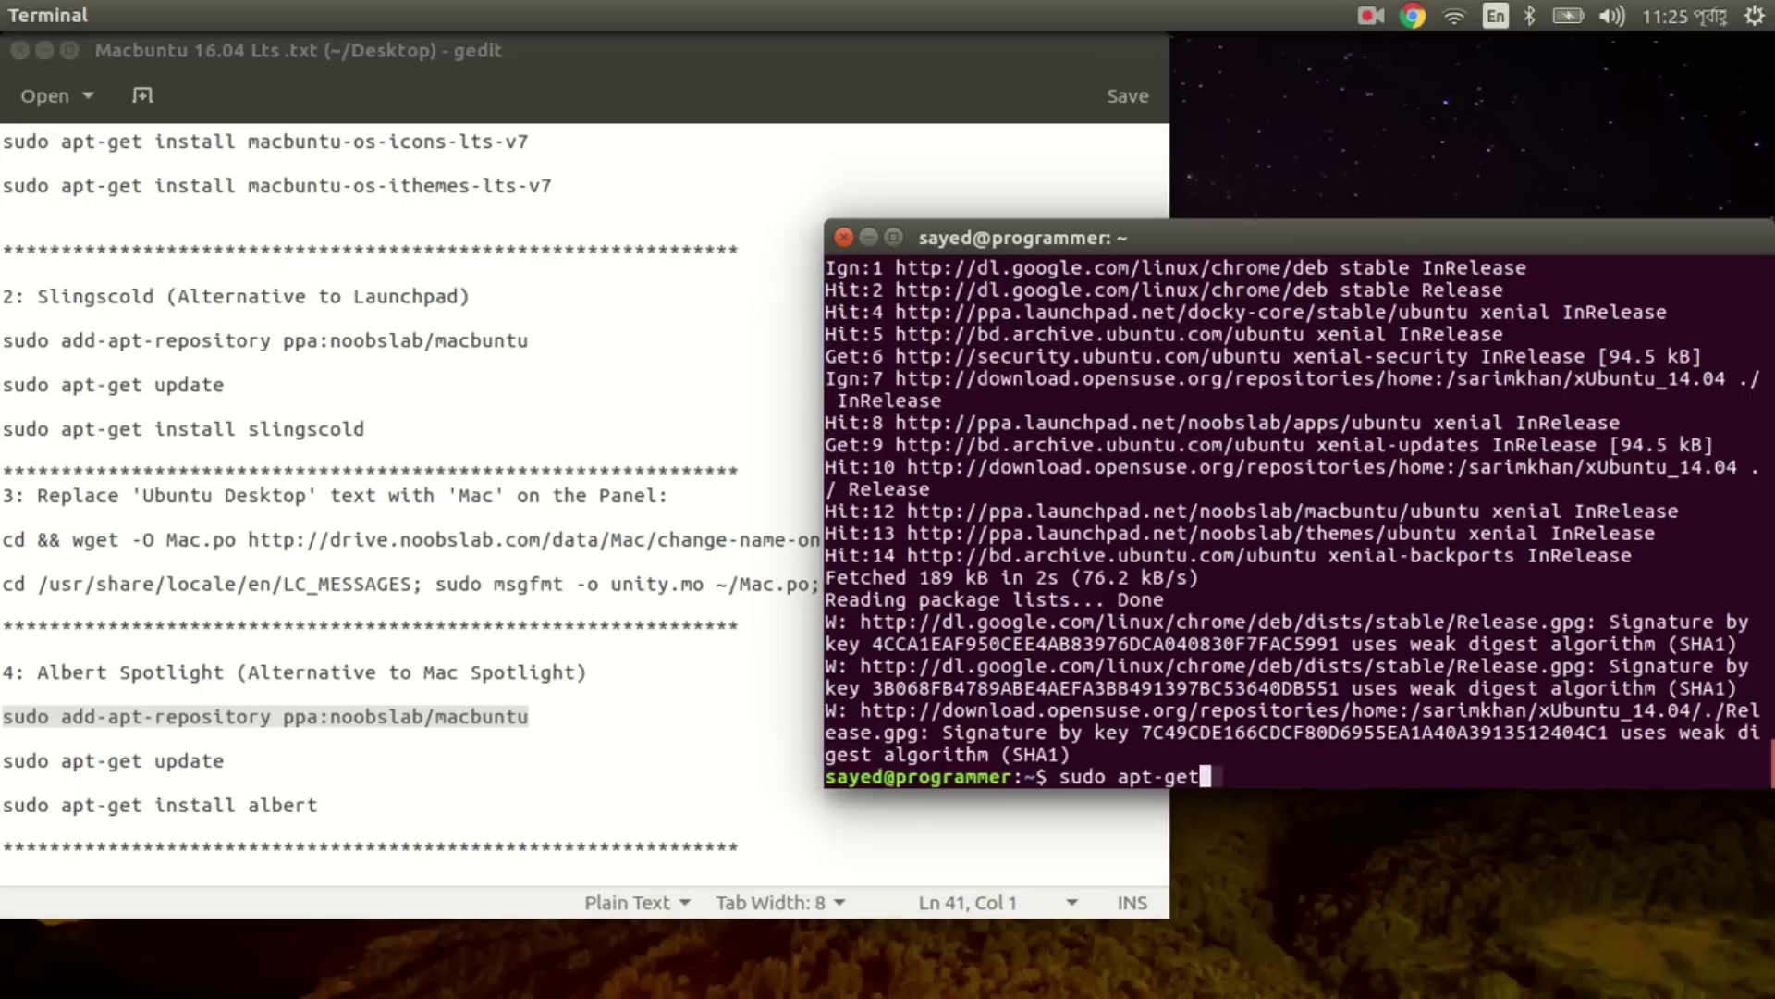
type(" install albert")
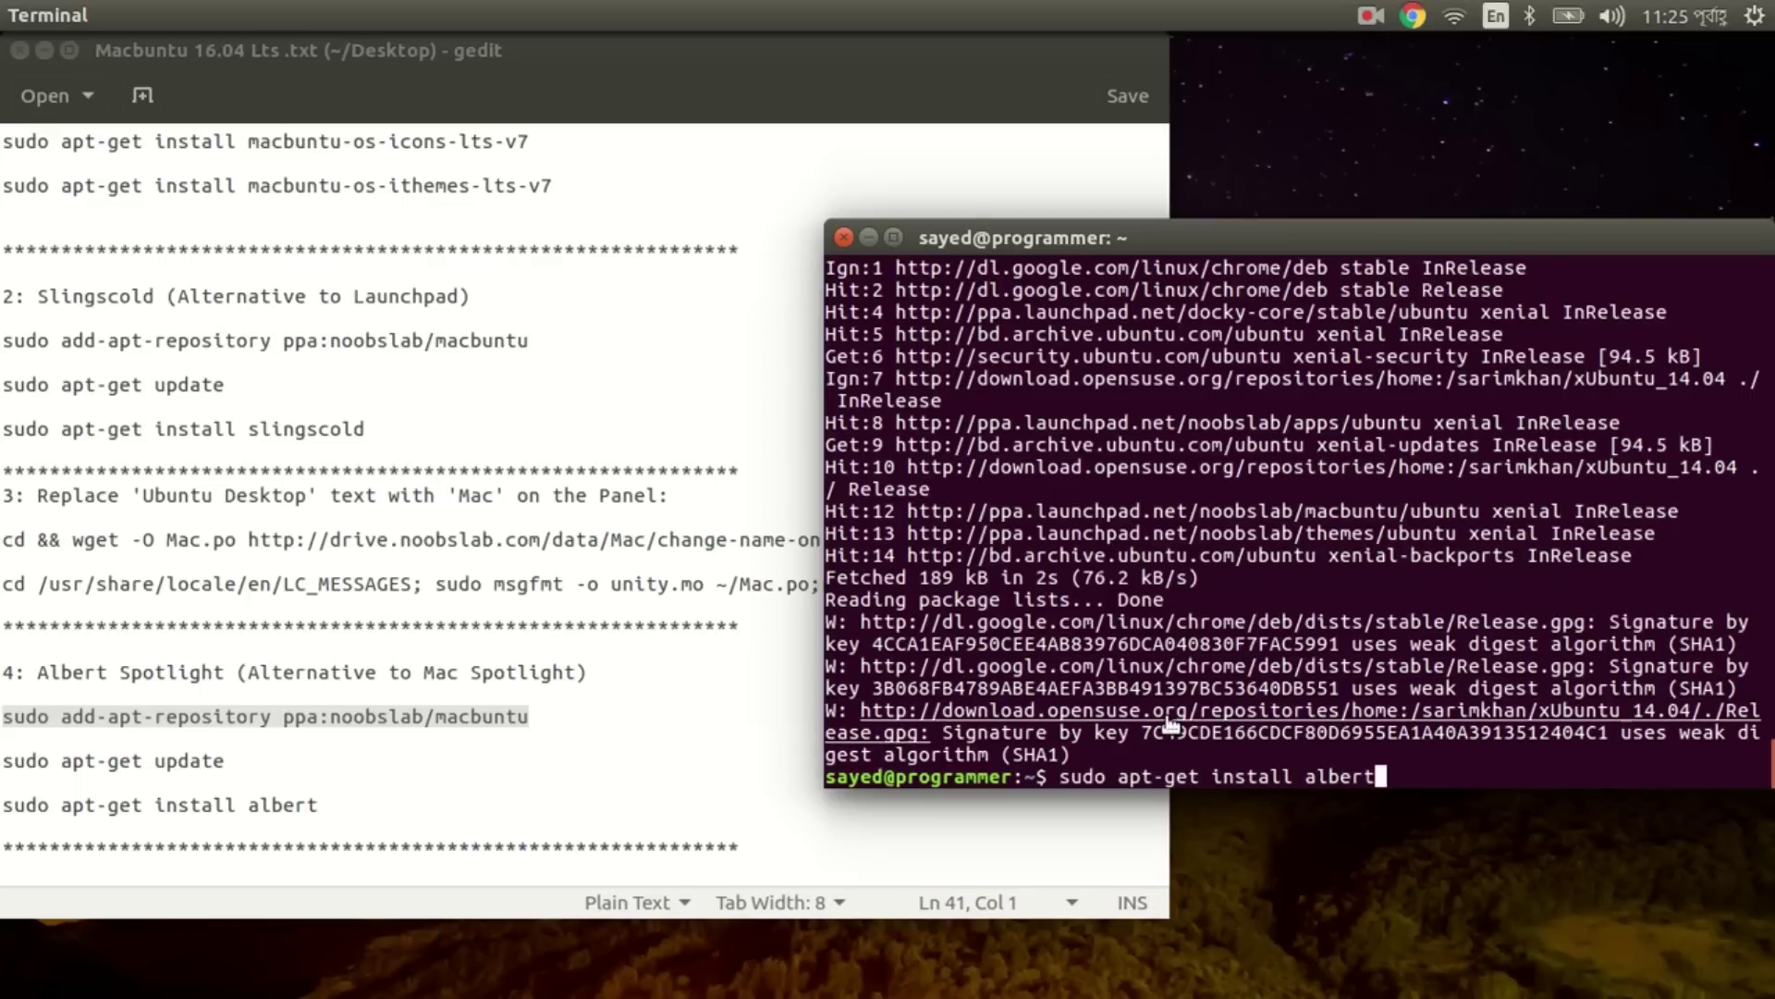
key("Return")
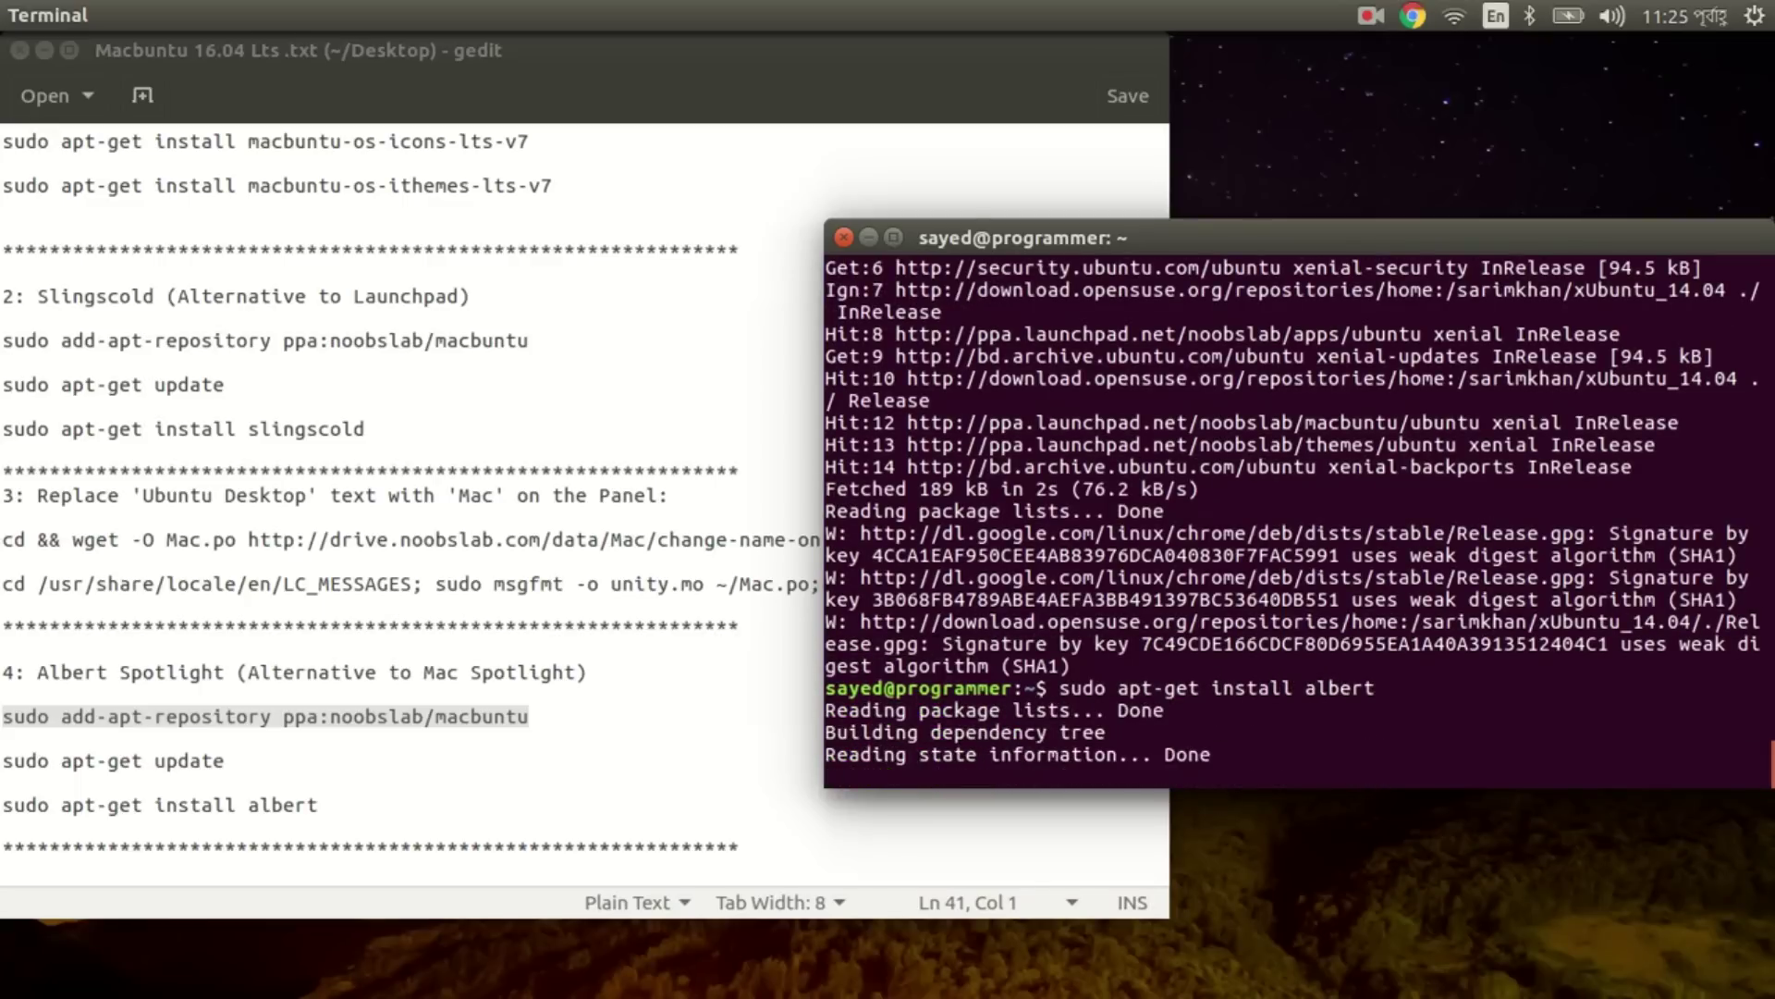
type("y")
key("Return")
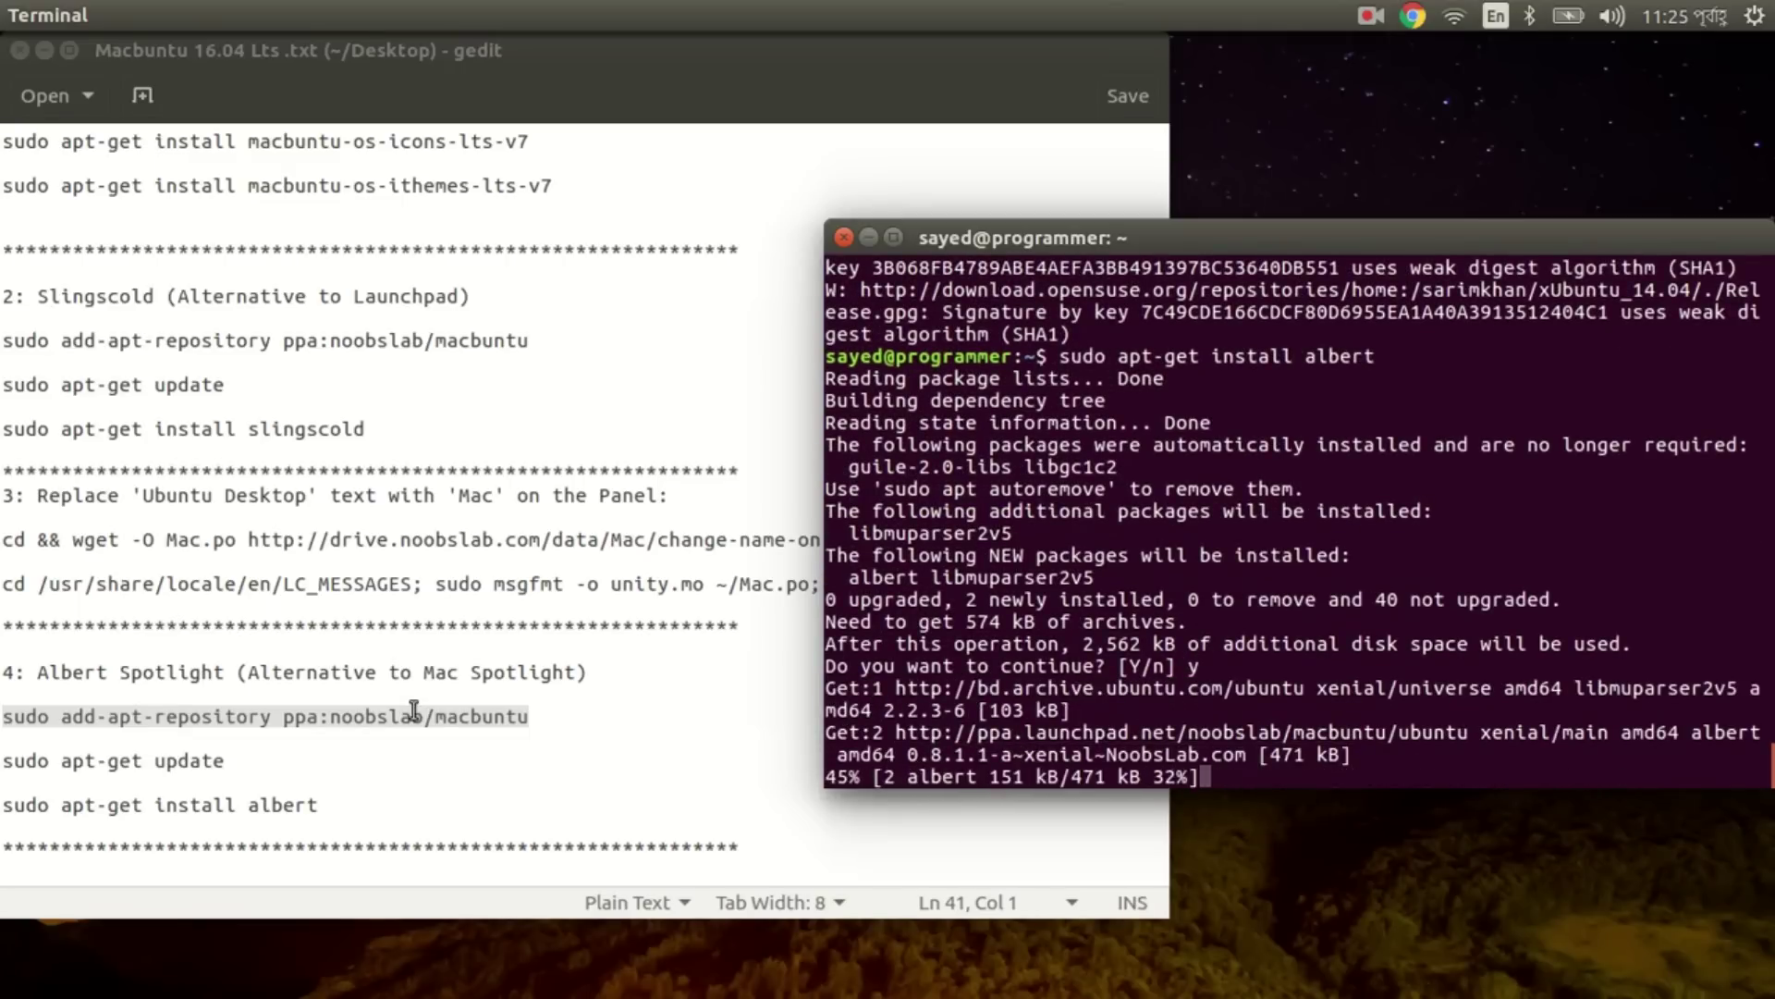
Copy the Apple Logo section's wget and "sudo mv launcher_bfb.png /usr/share/unity/icons/" lines together from the notes and run them in the terminal.
scroll(414, 710, "down", 3)
scroll(414, 710, "down", 8)
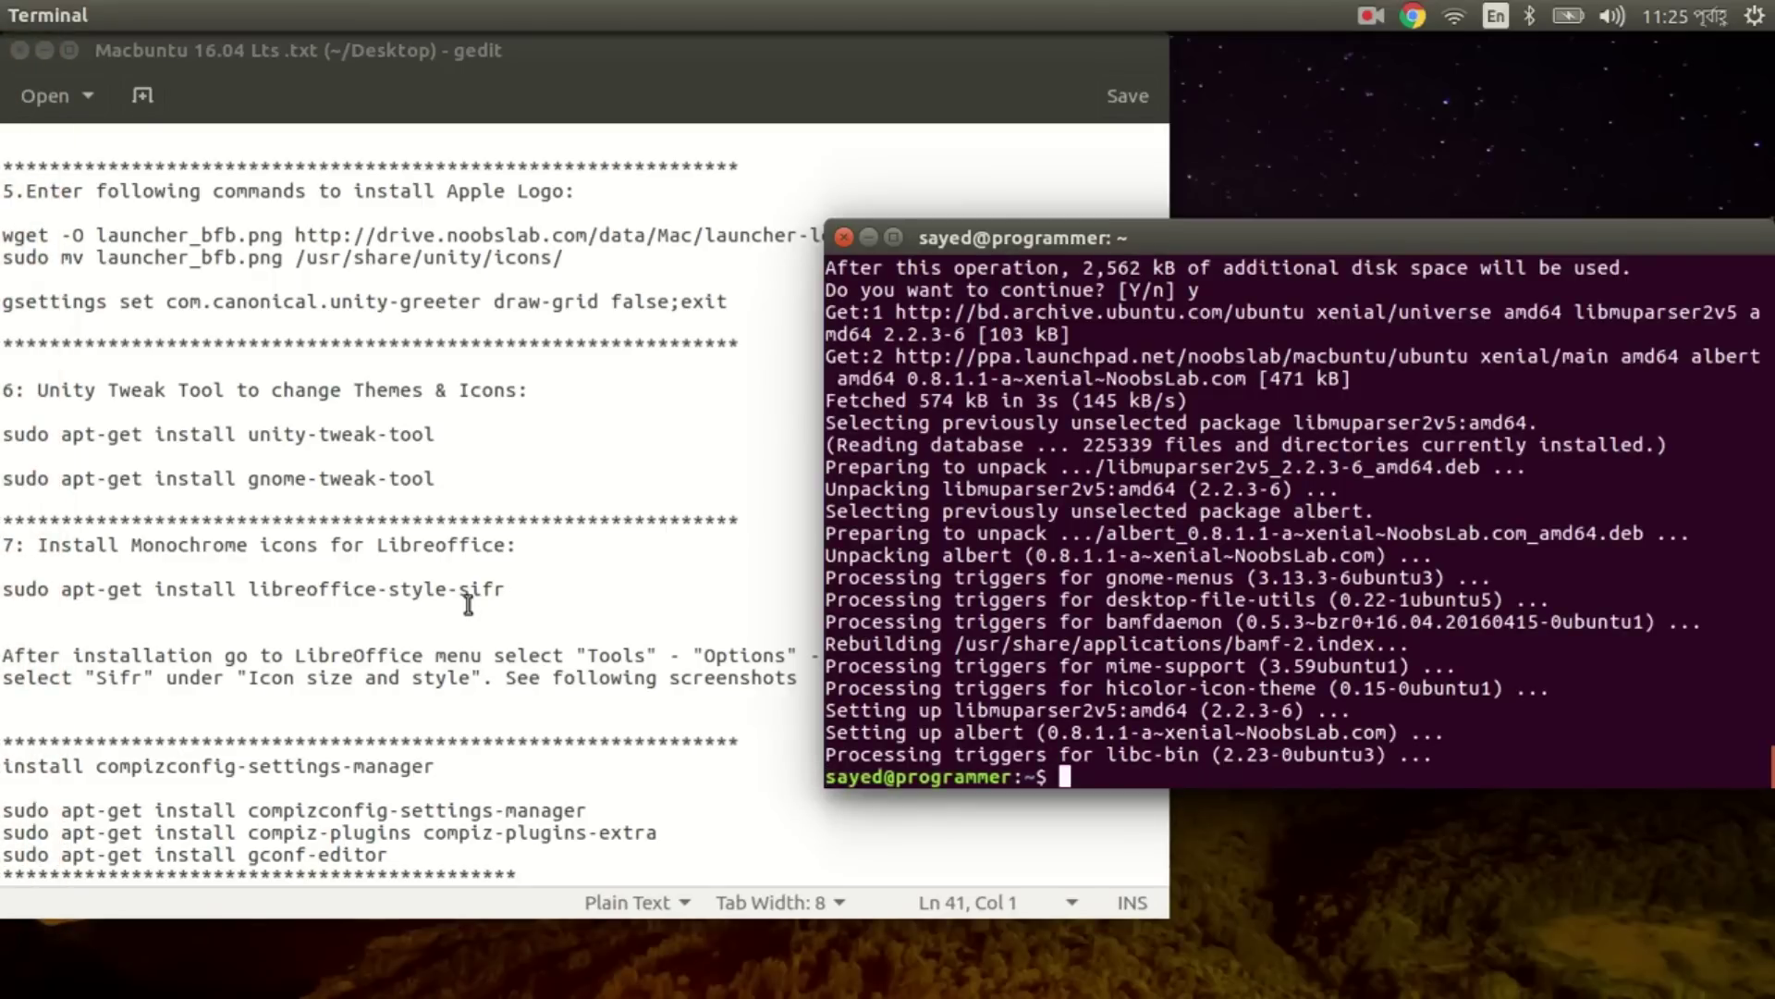
left_click(521, 245)
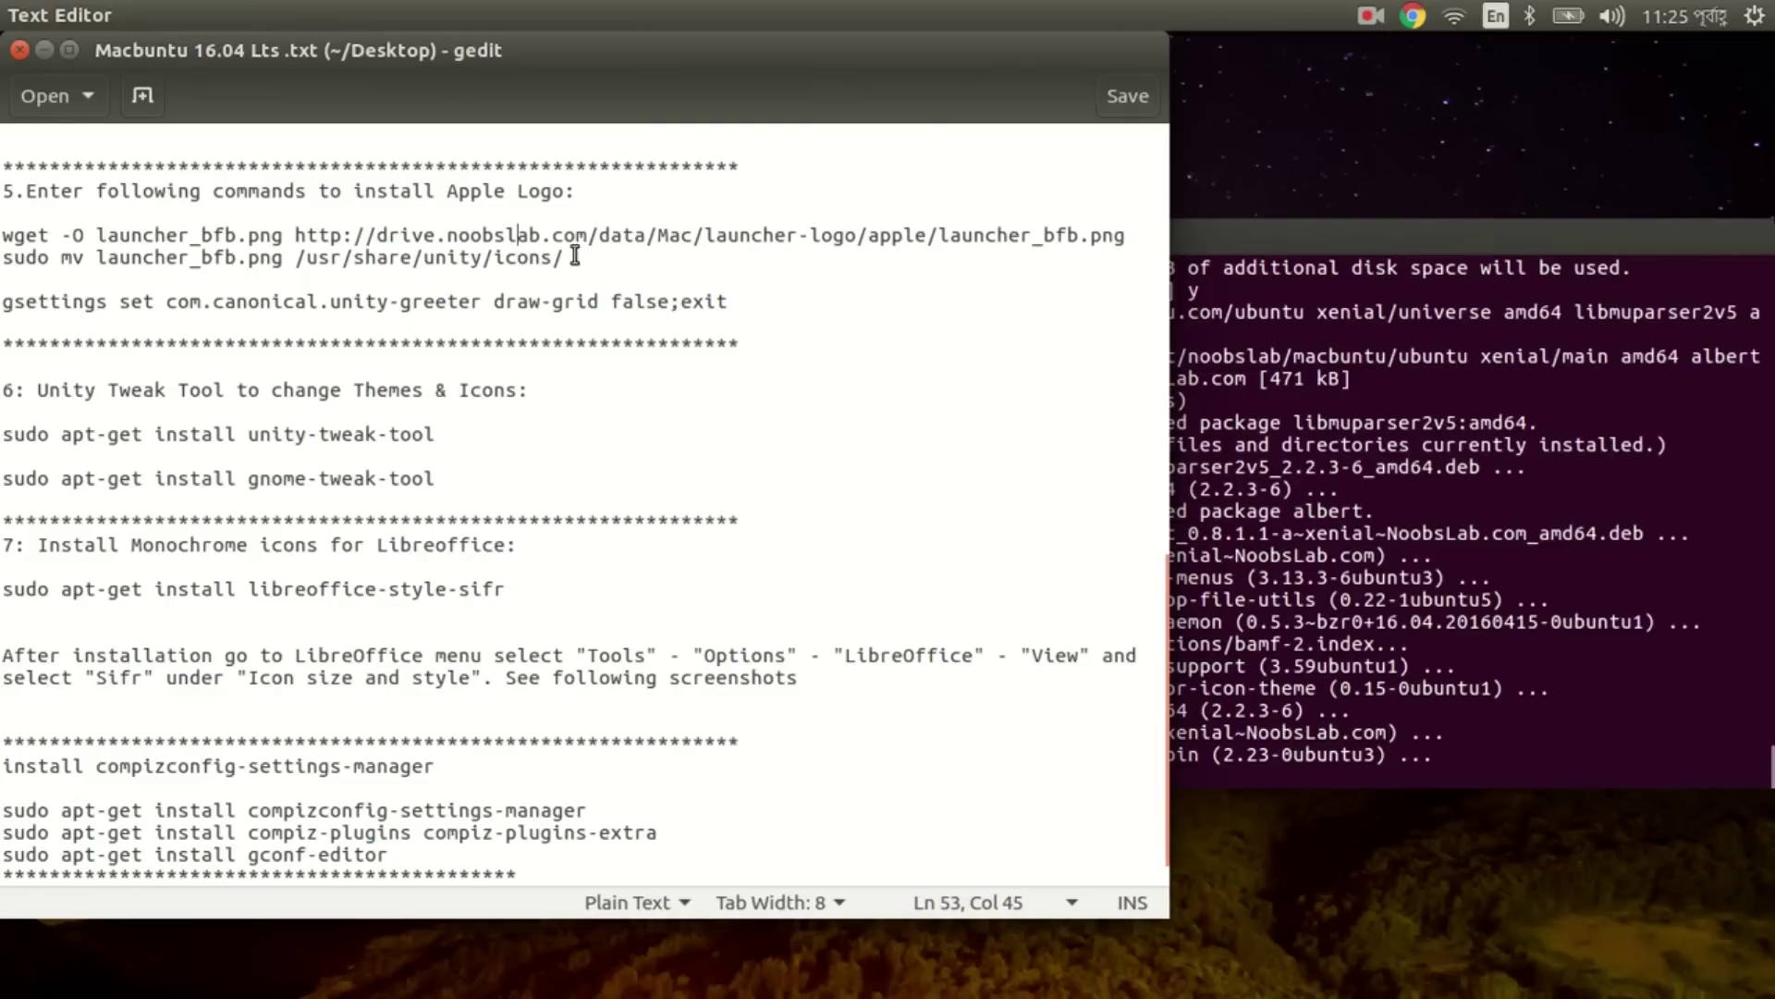
left_click_drag(574, 256, 3, 231)
key("ctrl+c")
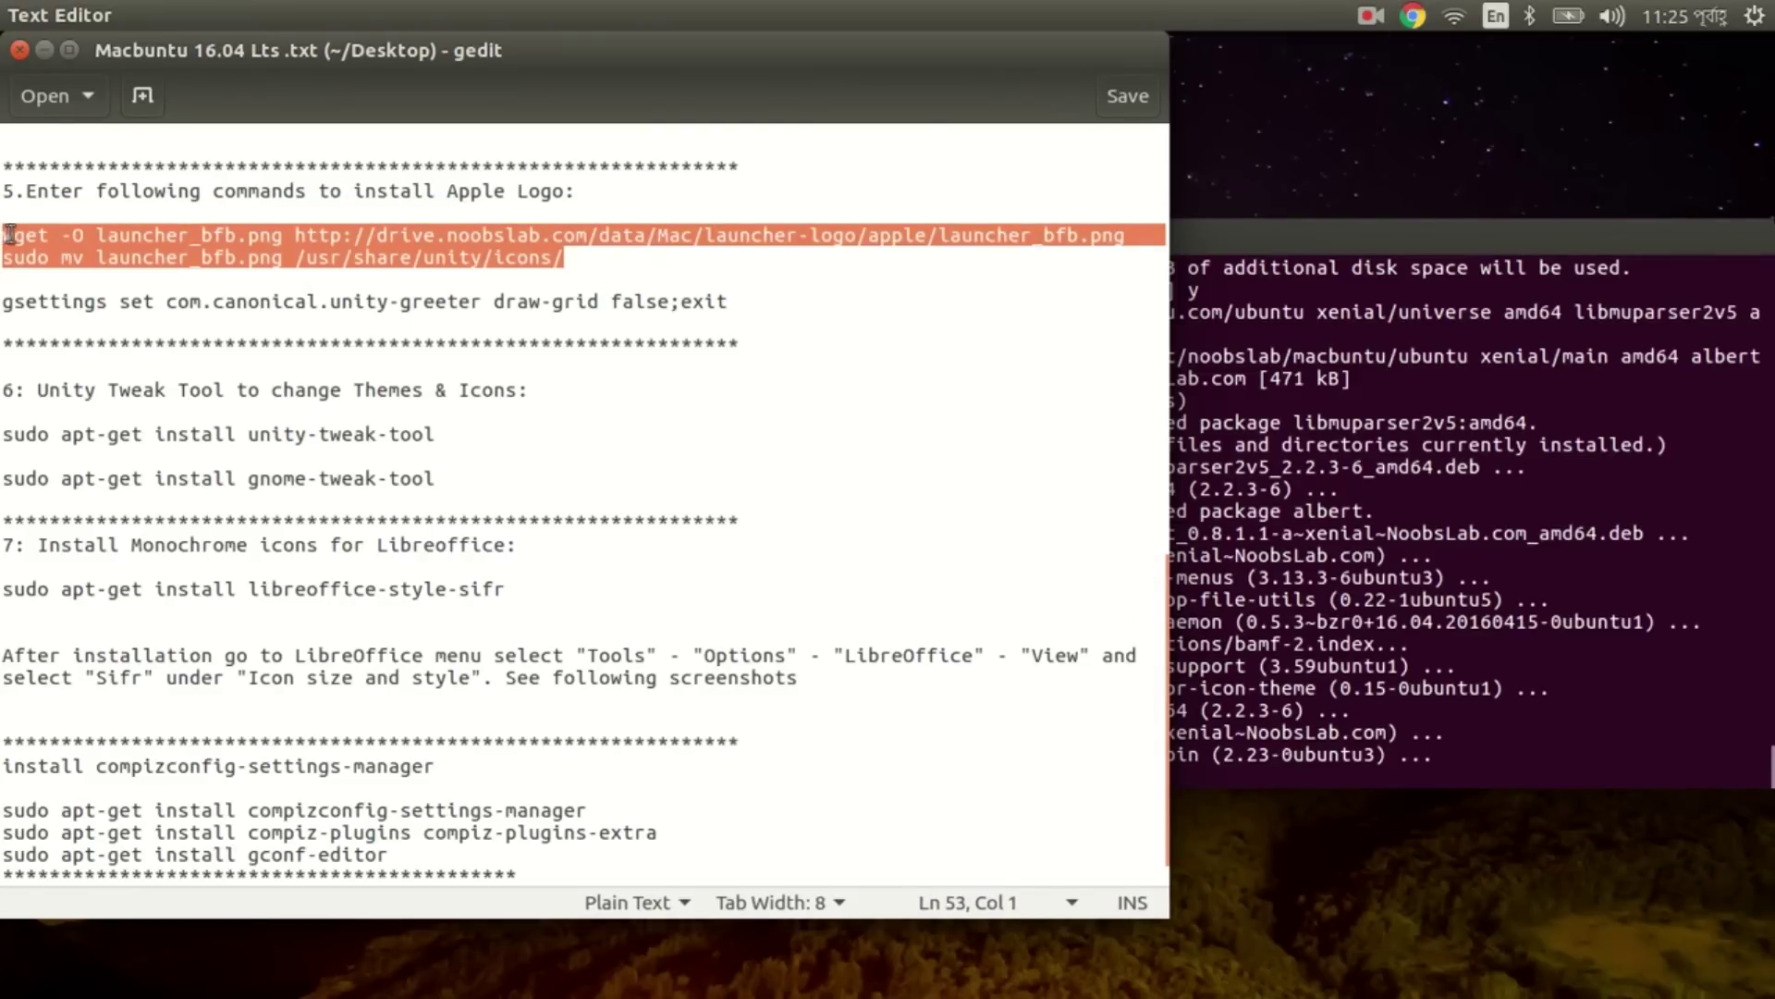
left_click(1430, 781)
key("ctrl+shift+v")
key("Return")
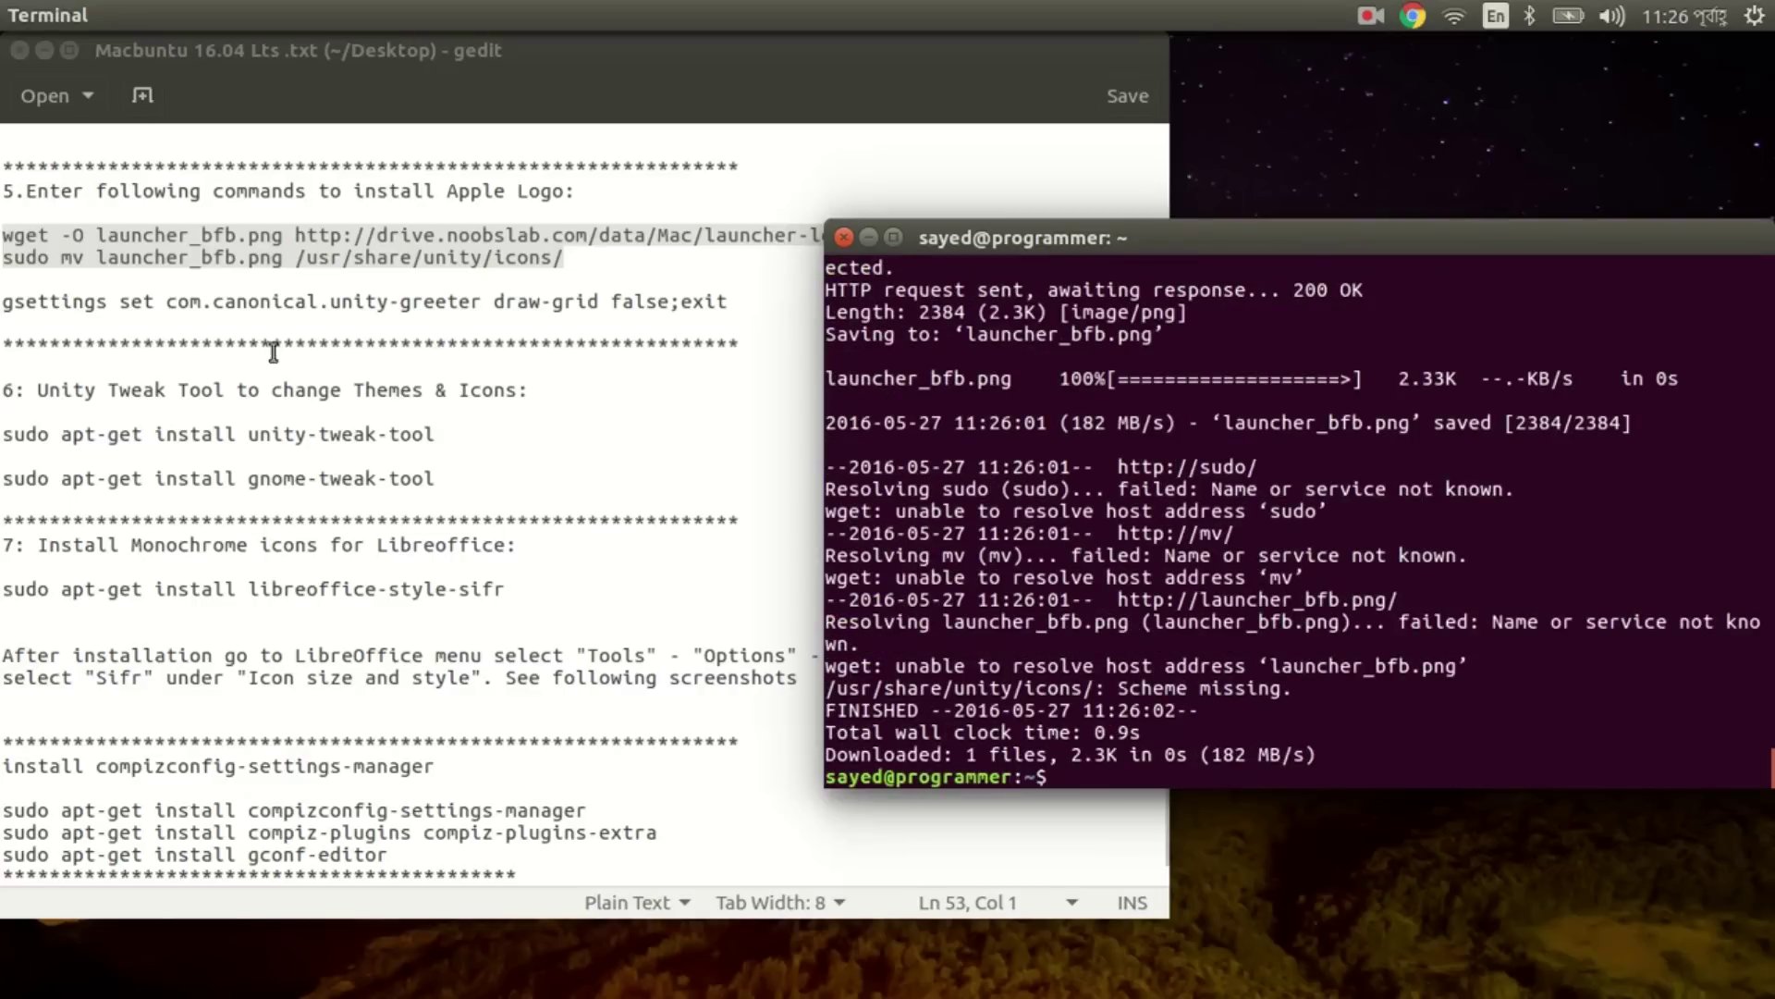
Turn off the login screen grid by running "gsettings set com.canonical.unity-greeter draw-grid false;exit" from the notes, which also closes the terminal.
left_click(605, 281)
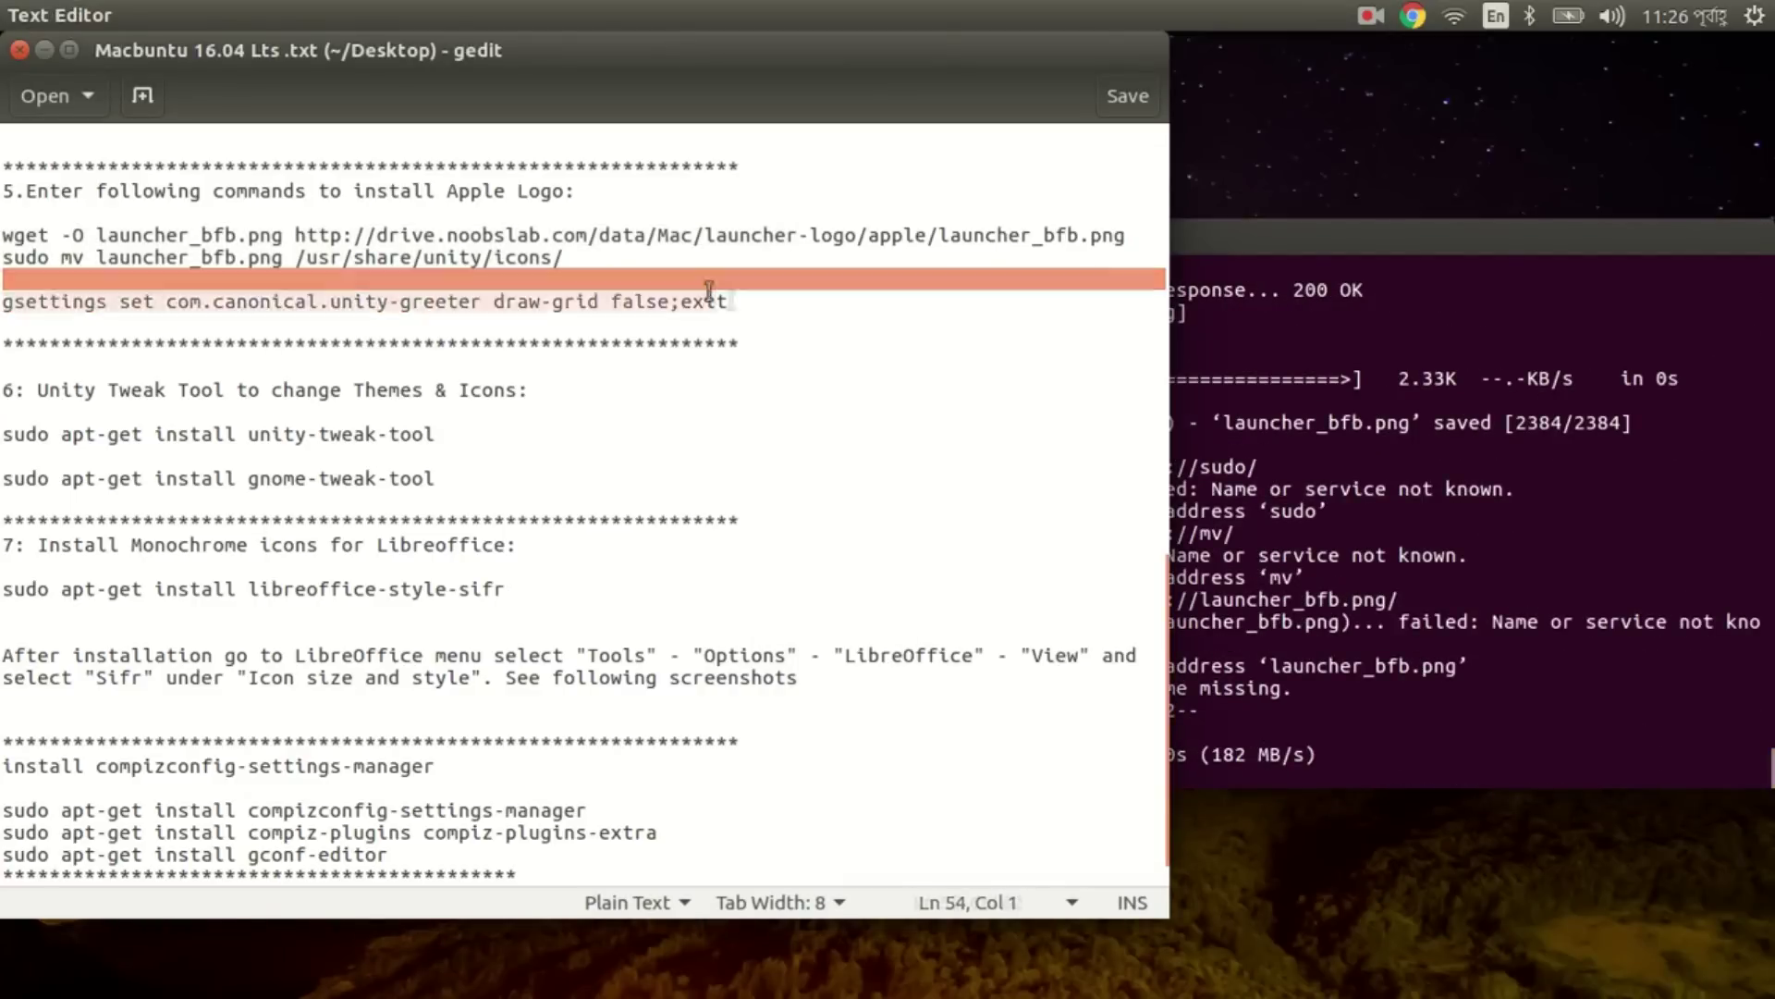
triple_click(749, 313)
left_click_drag(749, 312, 5, 305)
key("ctrl+c")
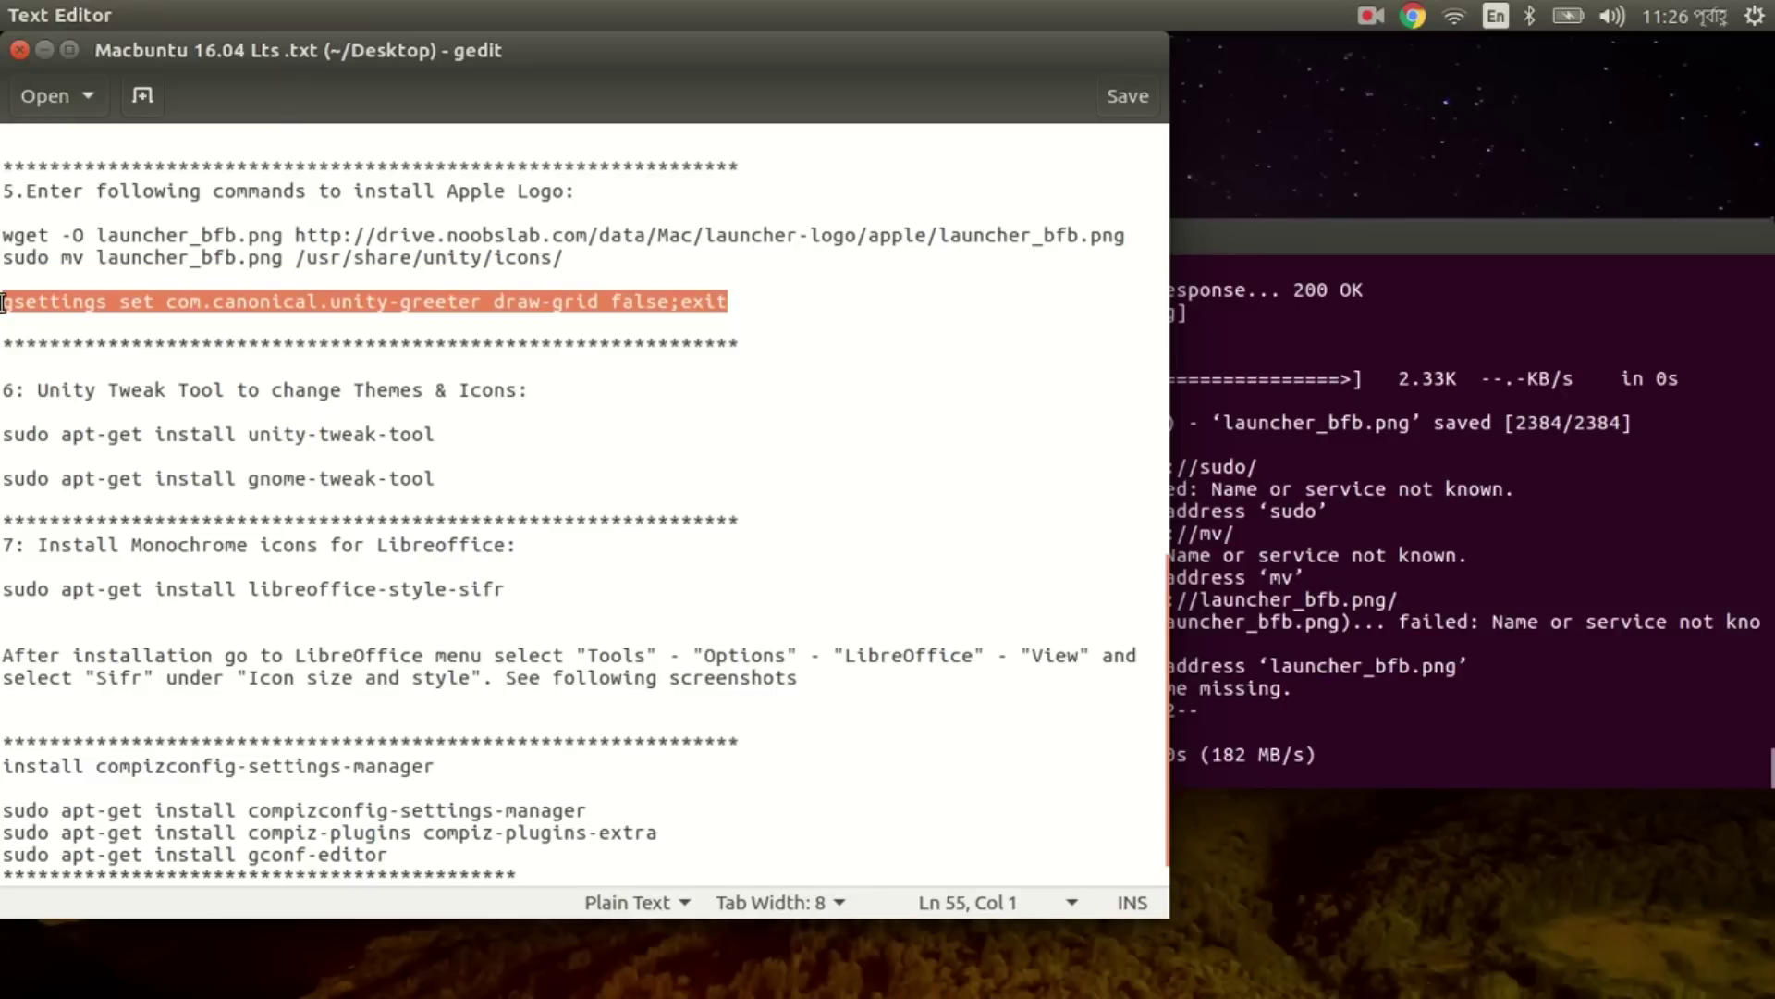
left_click(1406, 779)
middle_click(1406, 778)
key("Return")
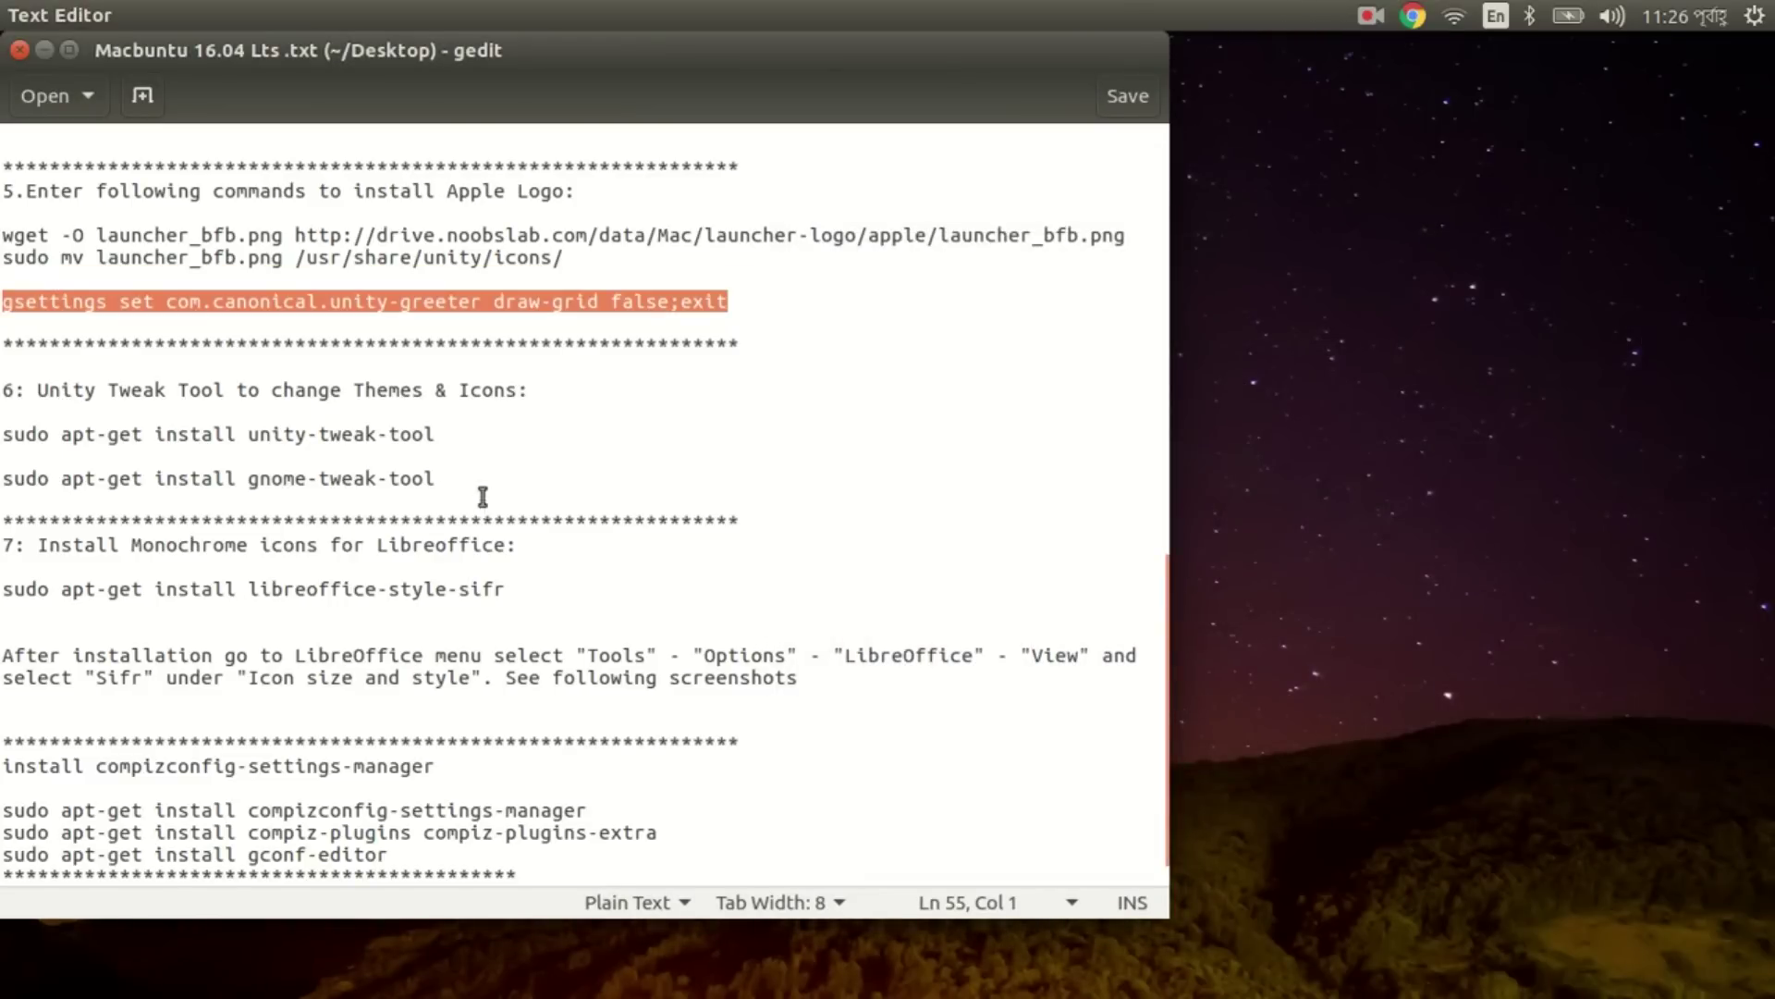
Copy "sudo apt-get install unity-tweak-tool" from the notes and run it in a new terminal, entering the sudo password.
left_click(229, 434)
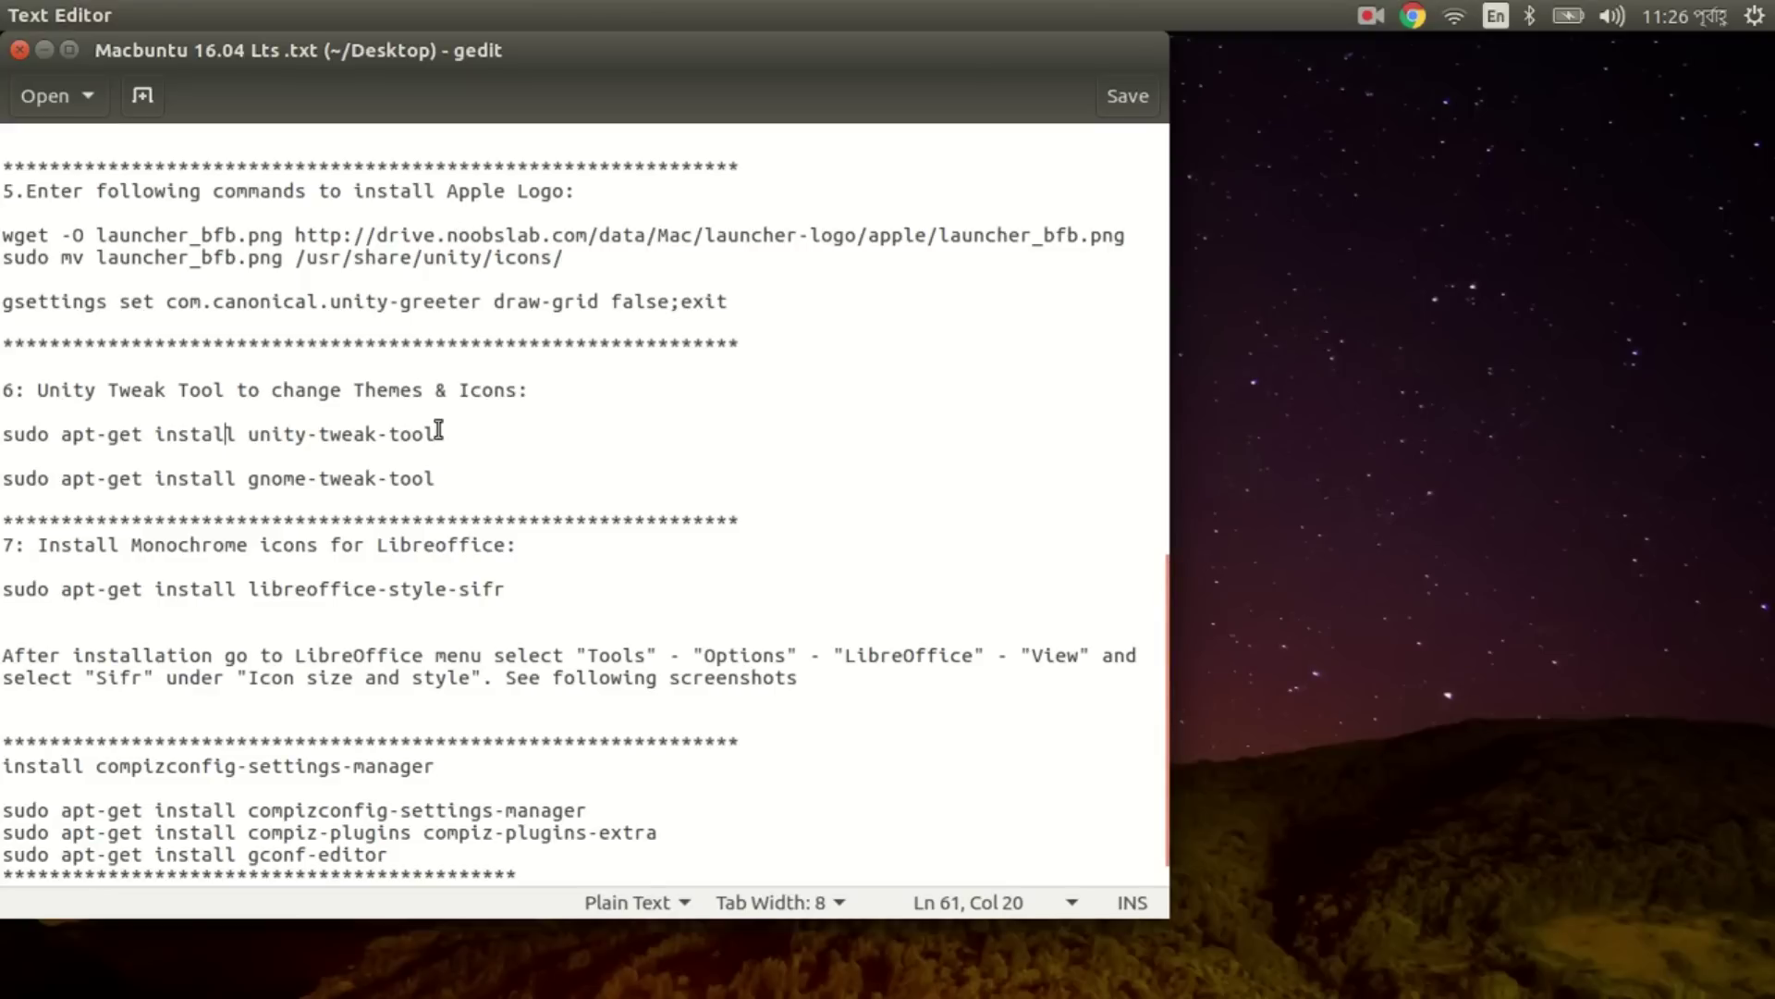
left_click_drag(439, 434, 3, 434)
key("ctrl+c")
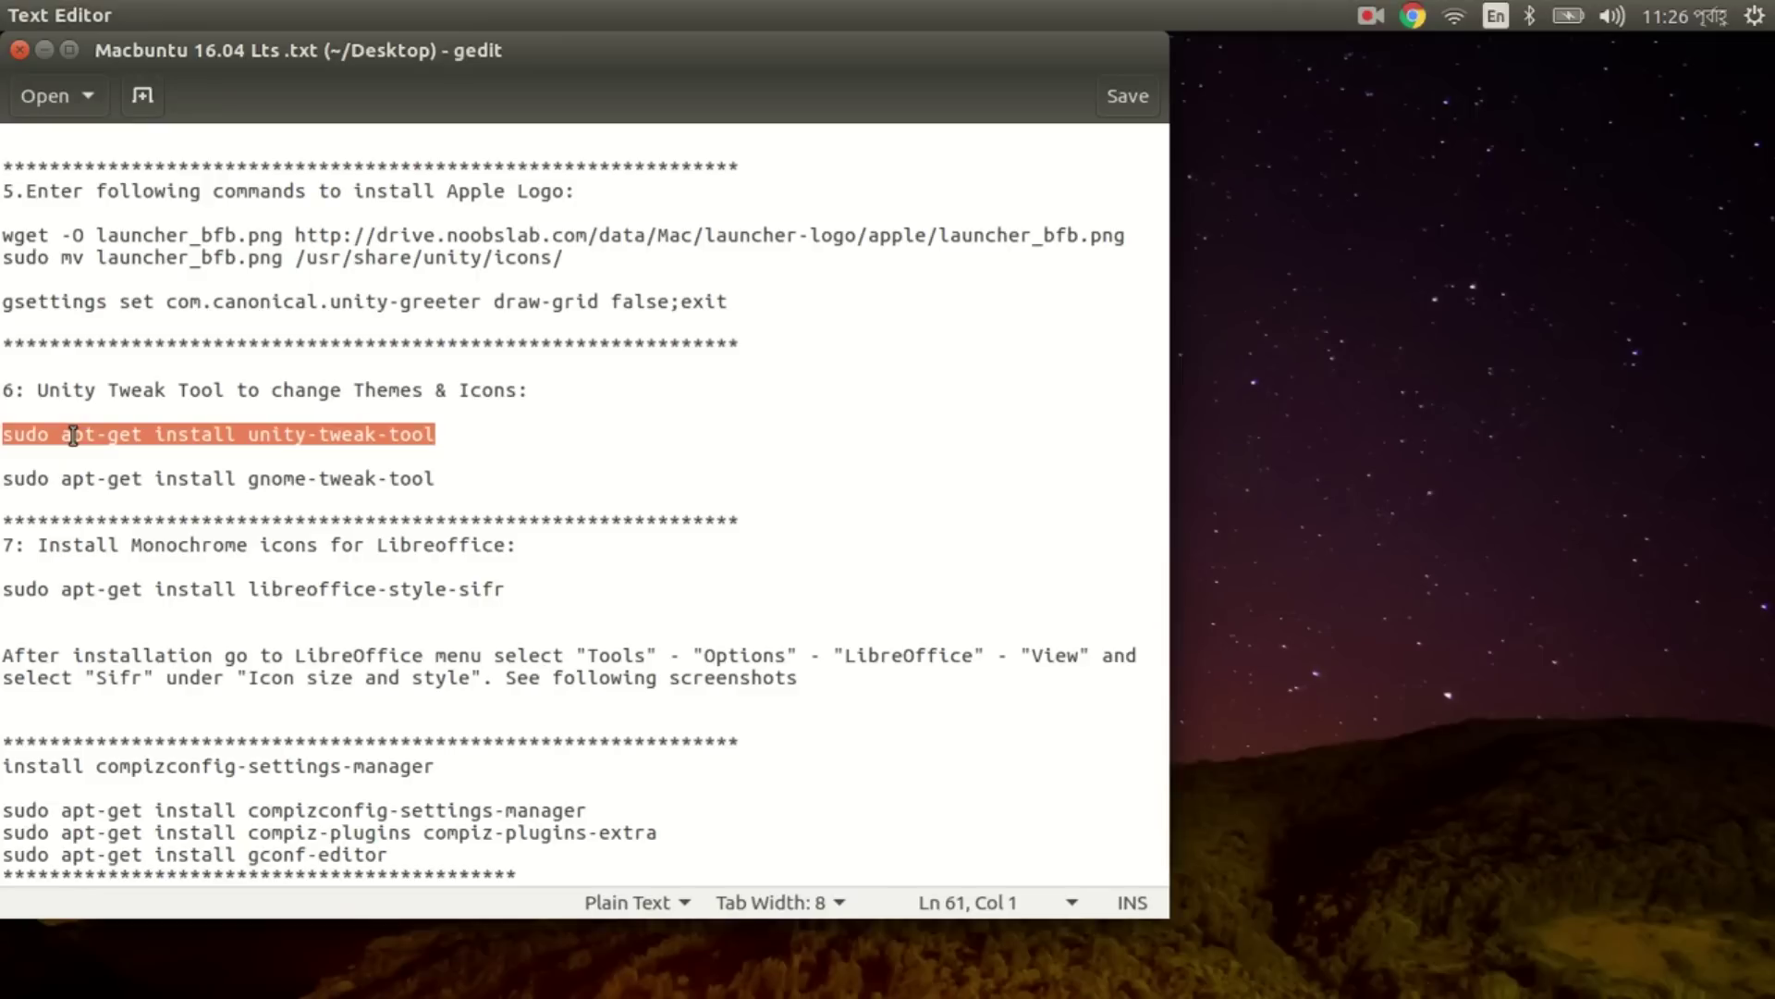
key("ctrl+alt+t")
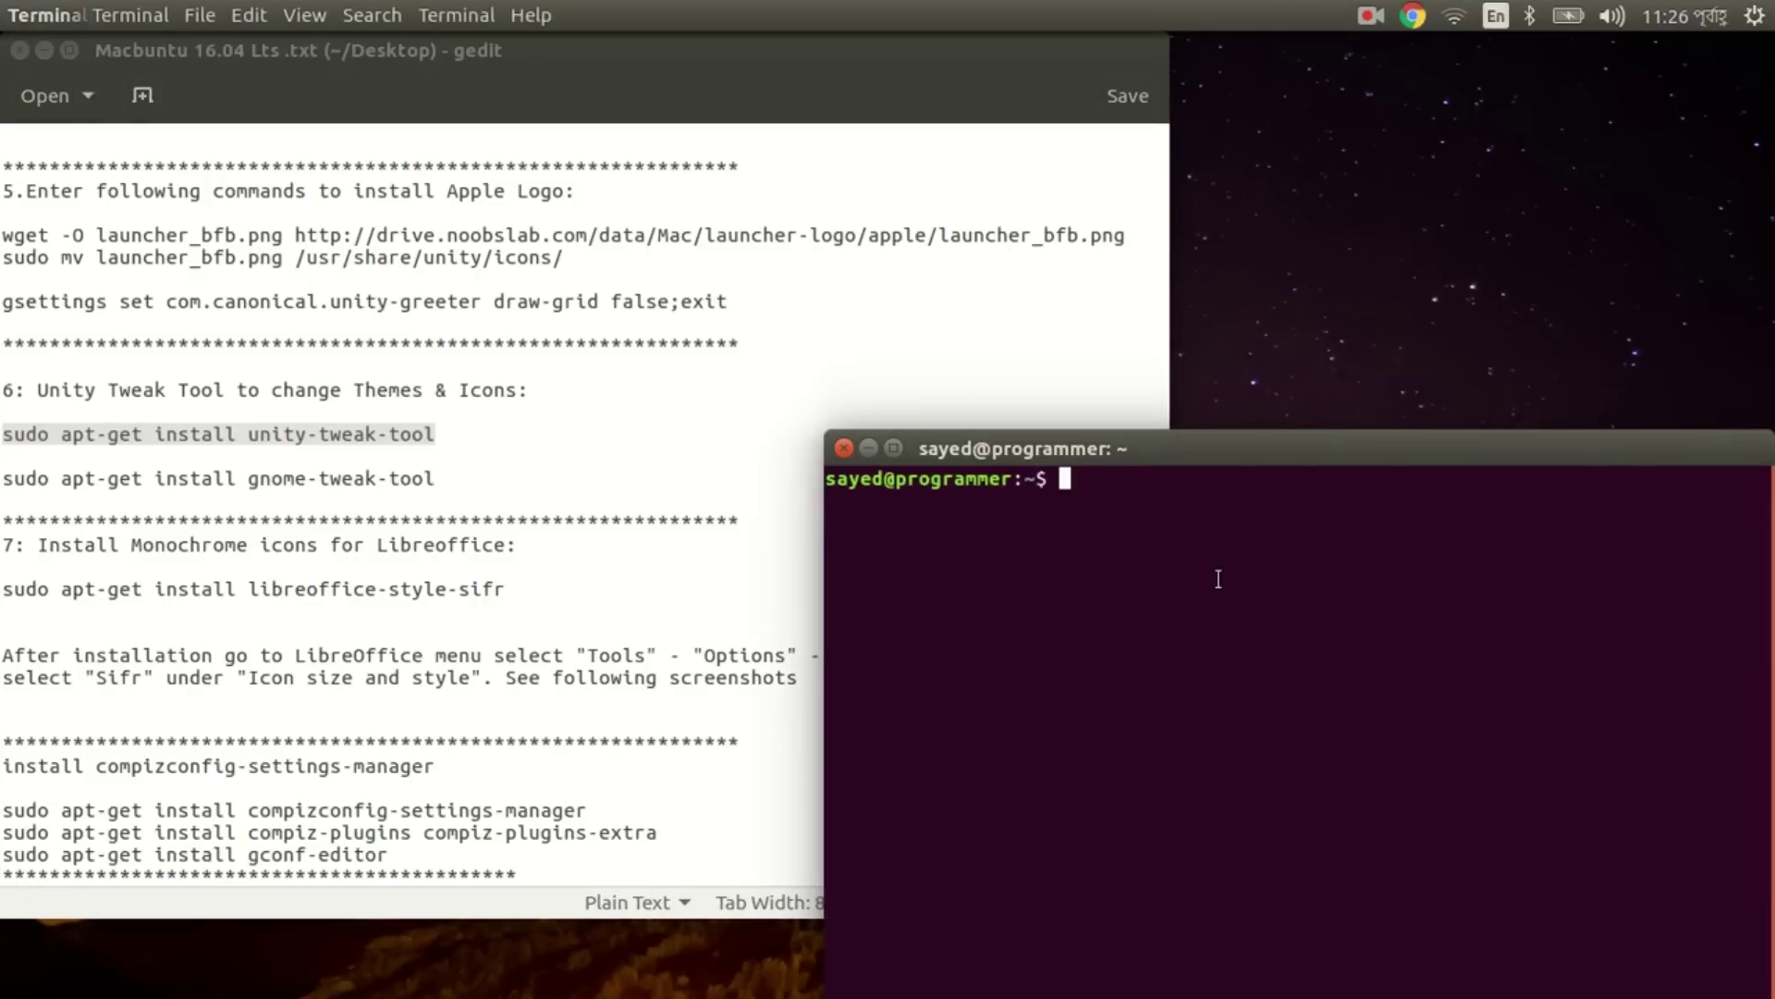
key("ctrl+shift+v")
key("Return")
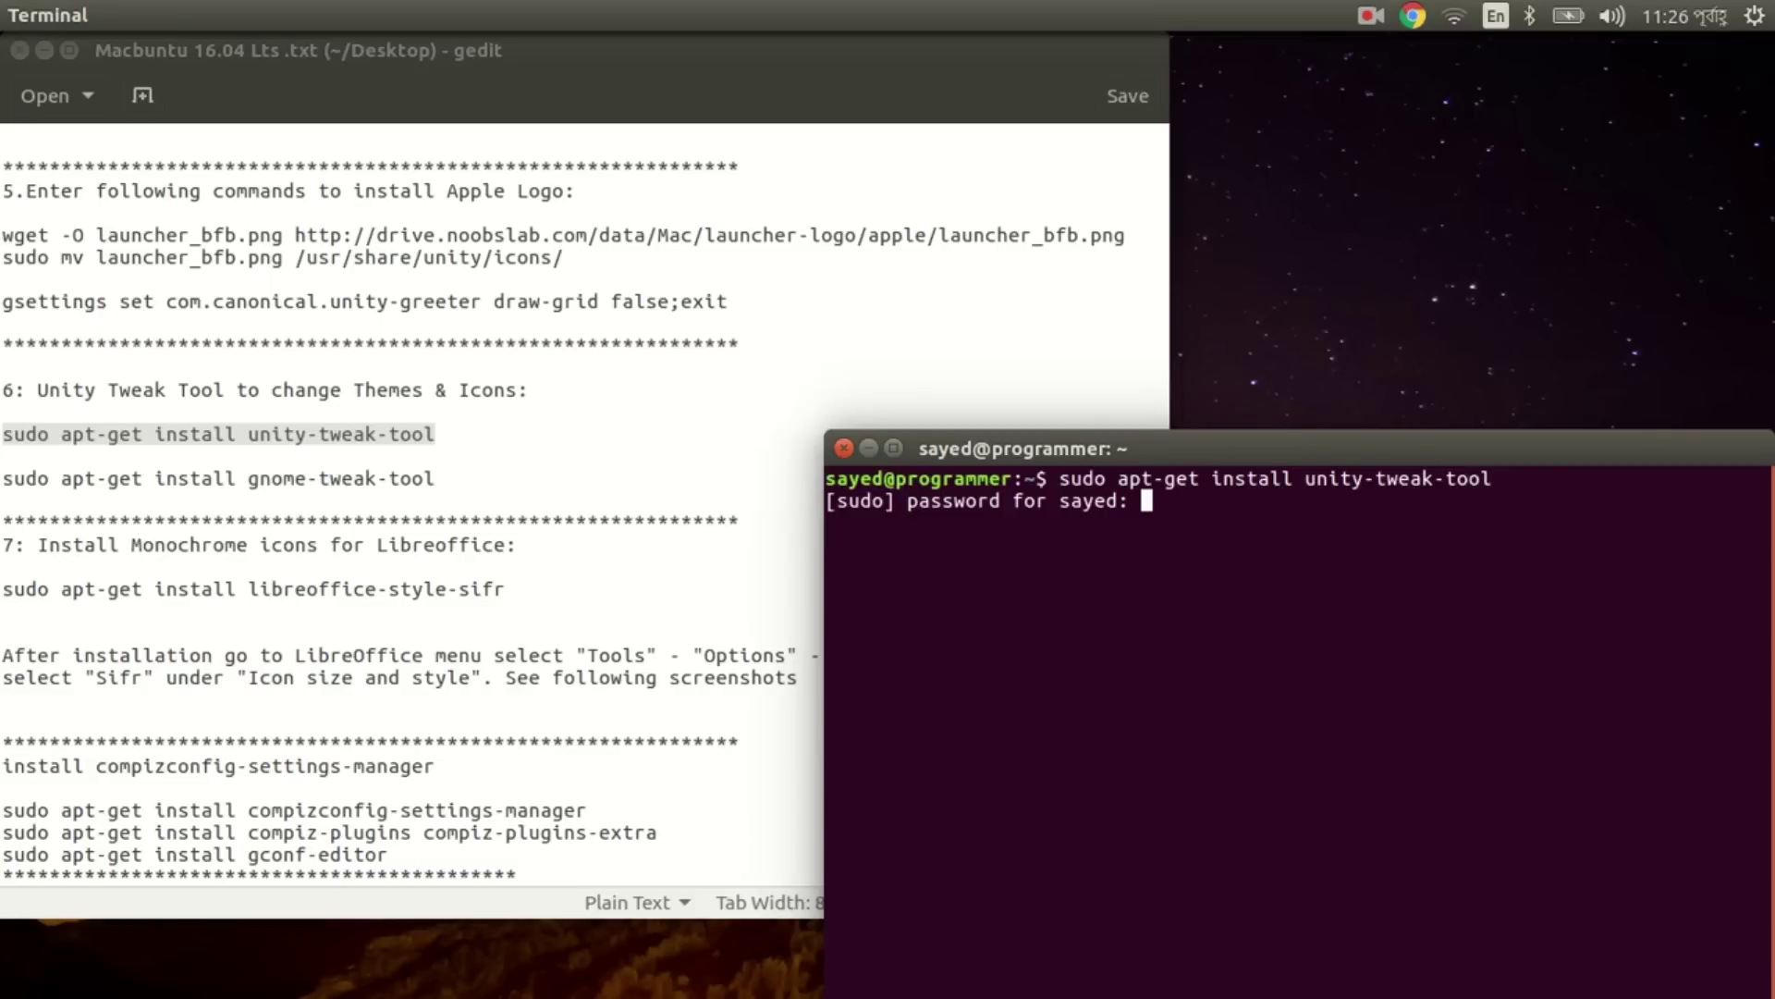
key("Return")
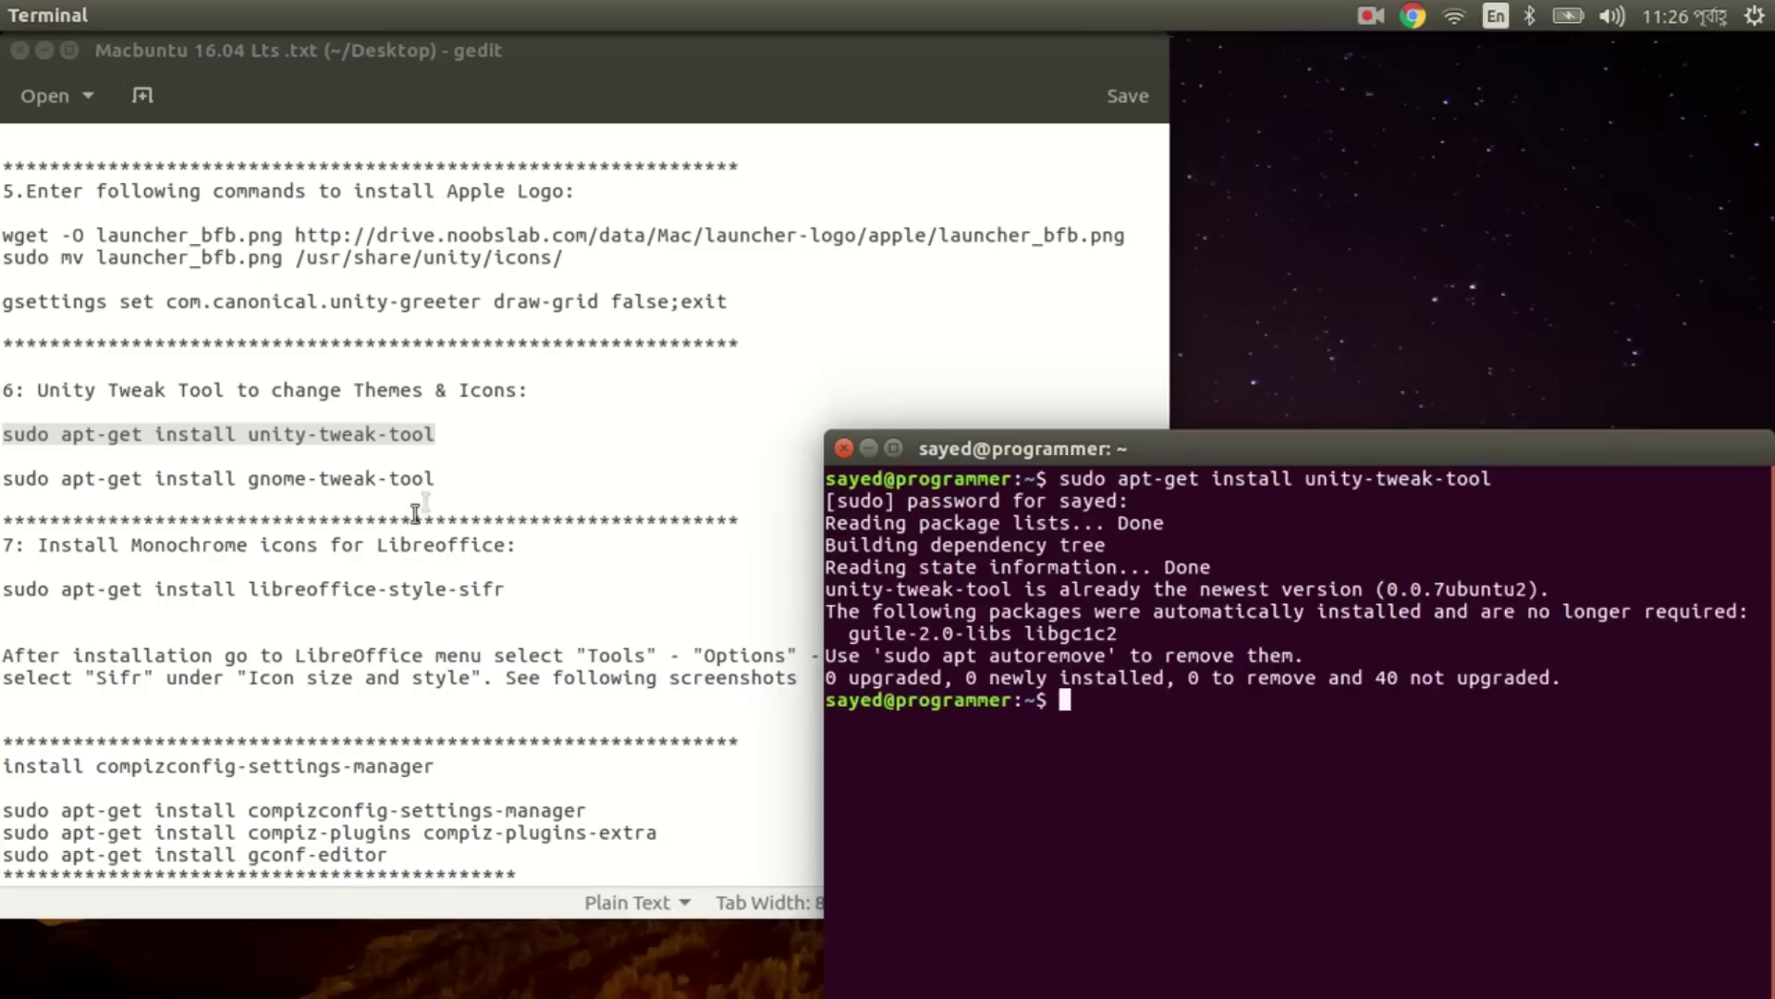
Copy "sudo apt-get install gnome-tweak-tool" from the notes and run it in the terminal, answering y to continue.
left_click_drag(437, 479, 3, 476)
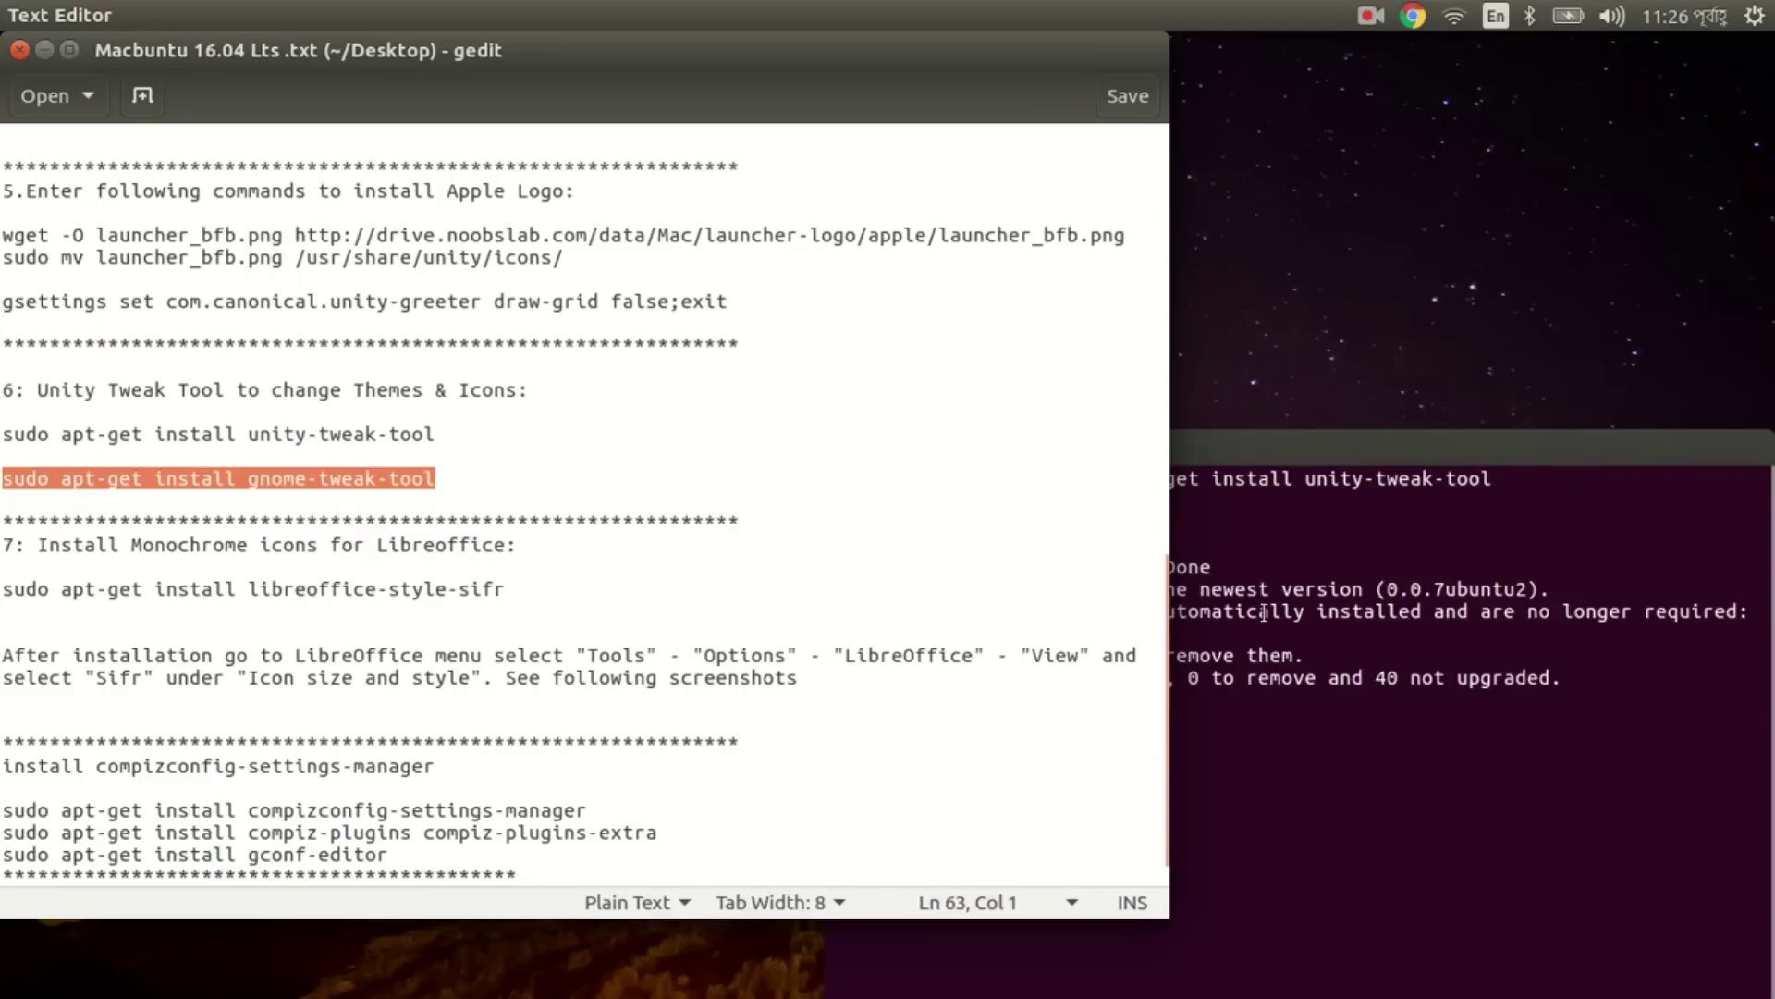
left_click(1343, 729)
middle_click(1343, 728)
key("Return")
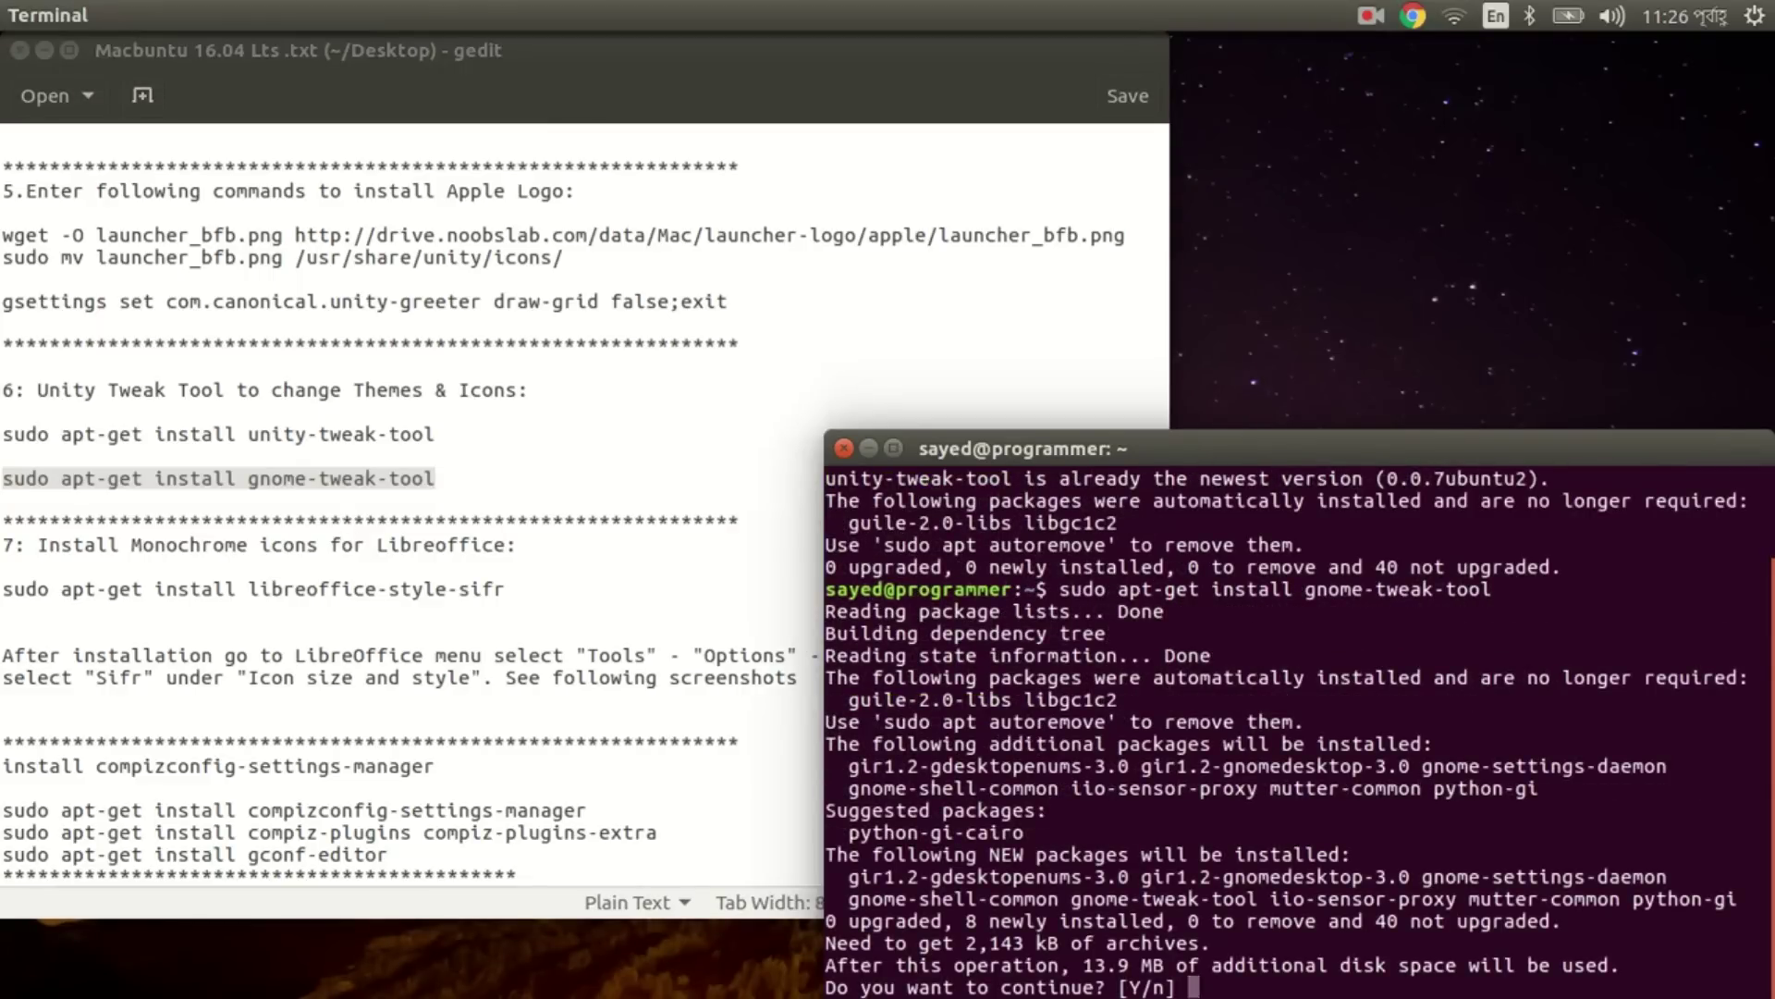
type("y")
key("Return")
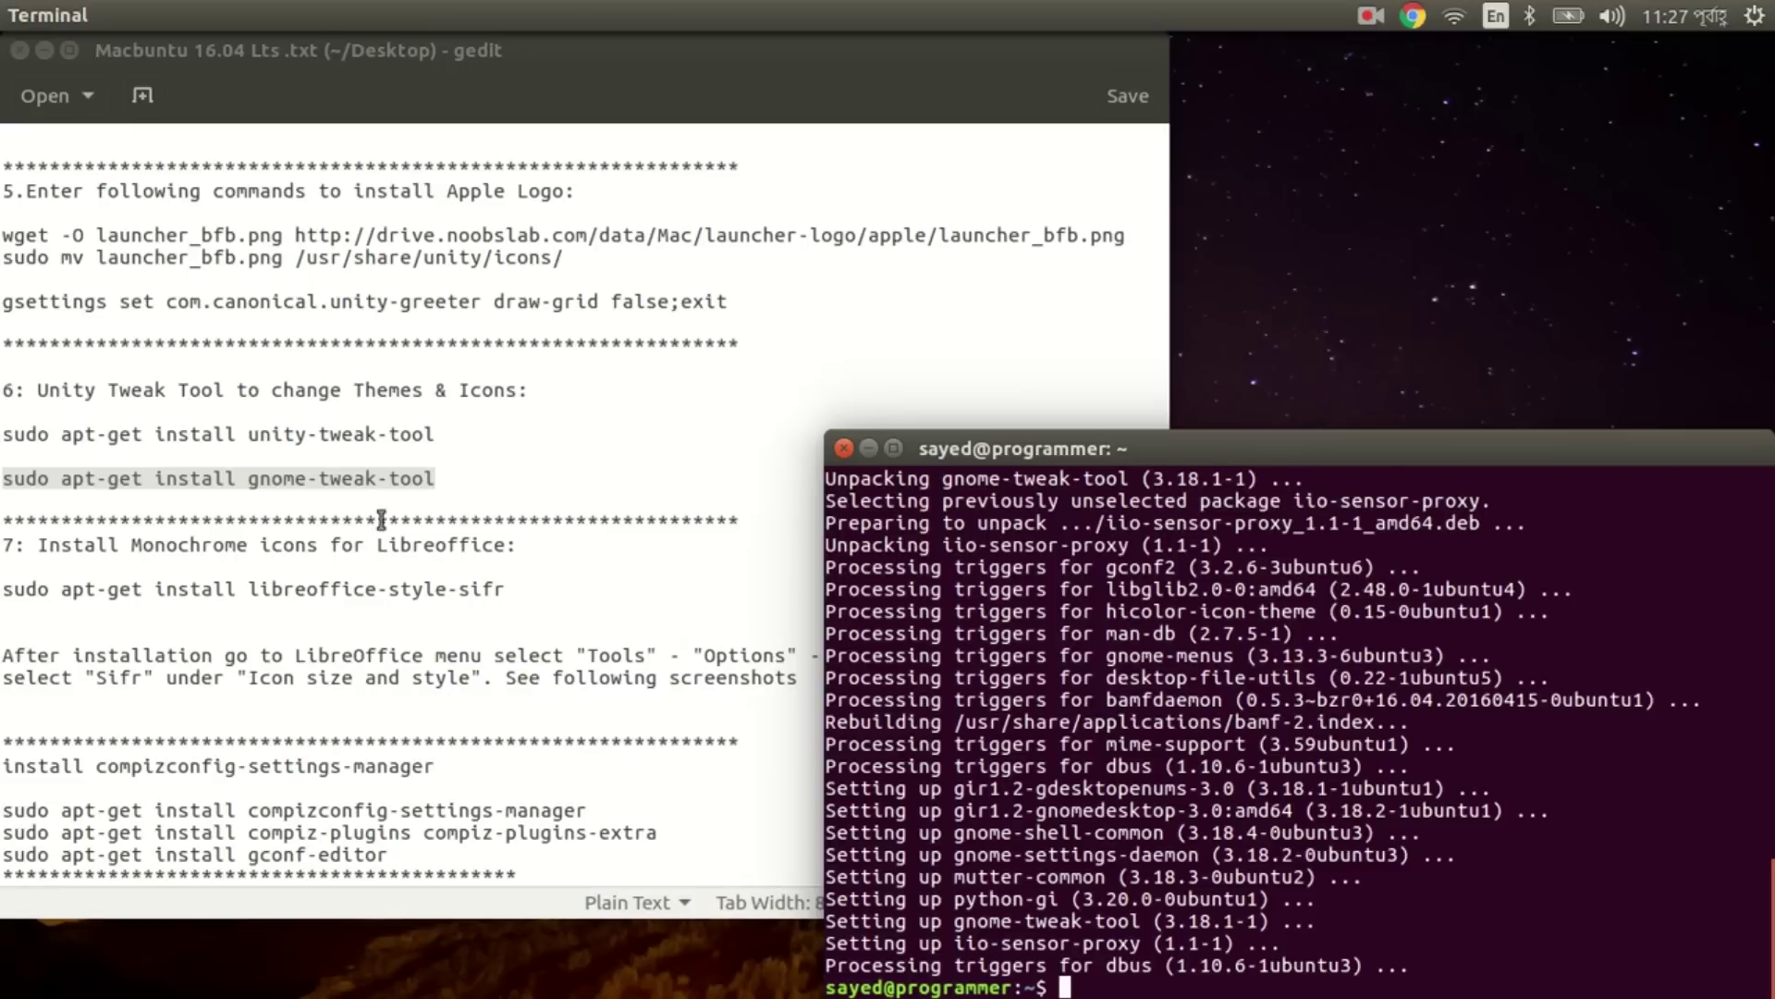
Copy "sudo apt-get install libreoffice-style-sifr" from the notes, run it in the terminal, and close the terminal with exit.
left_click_drag(521, 586, 3, 588)
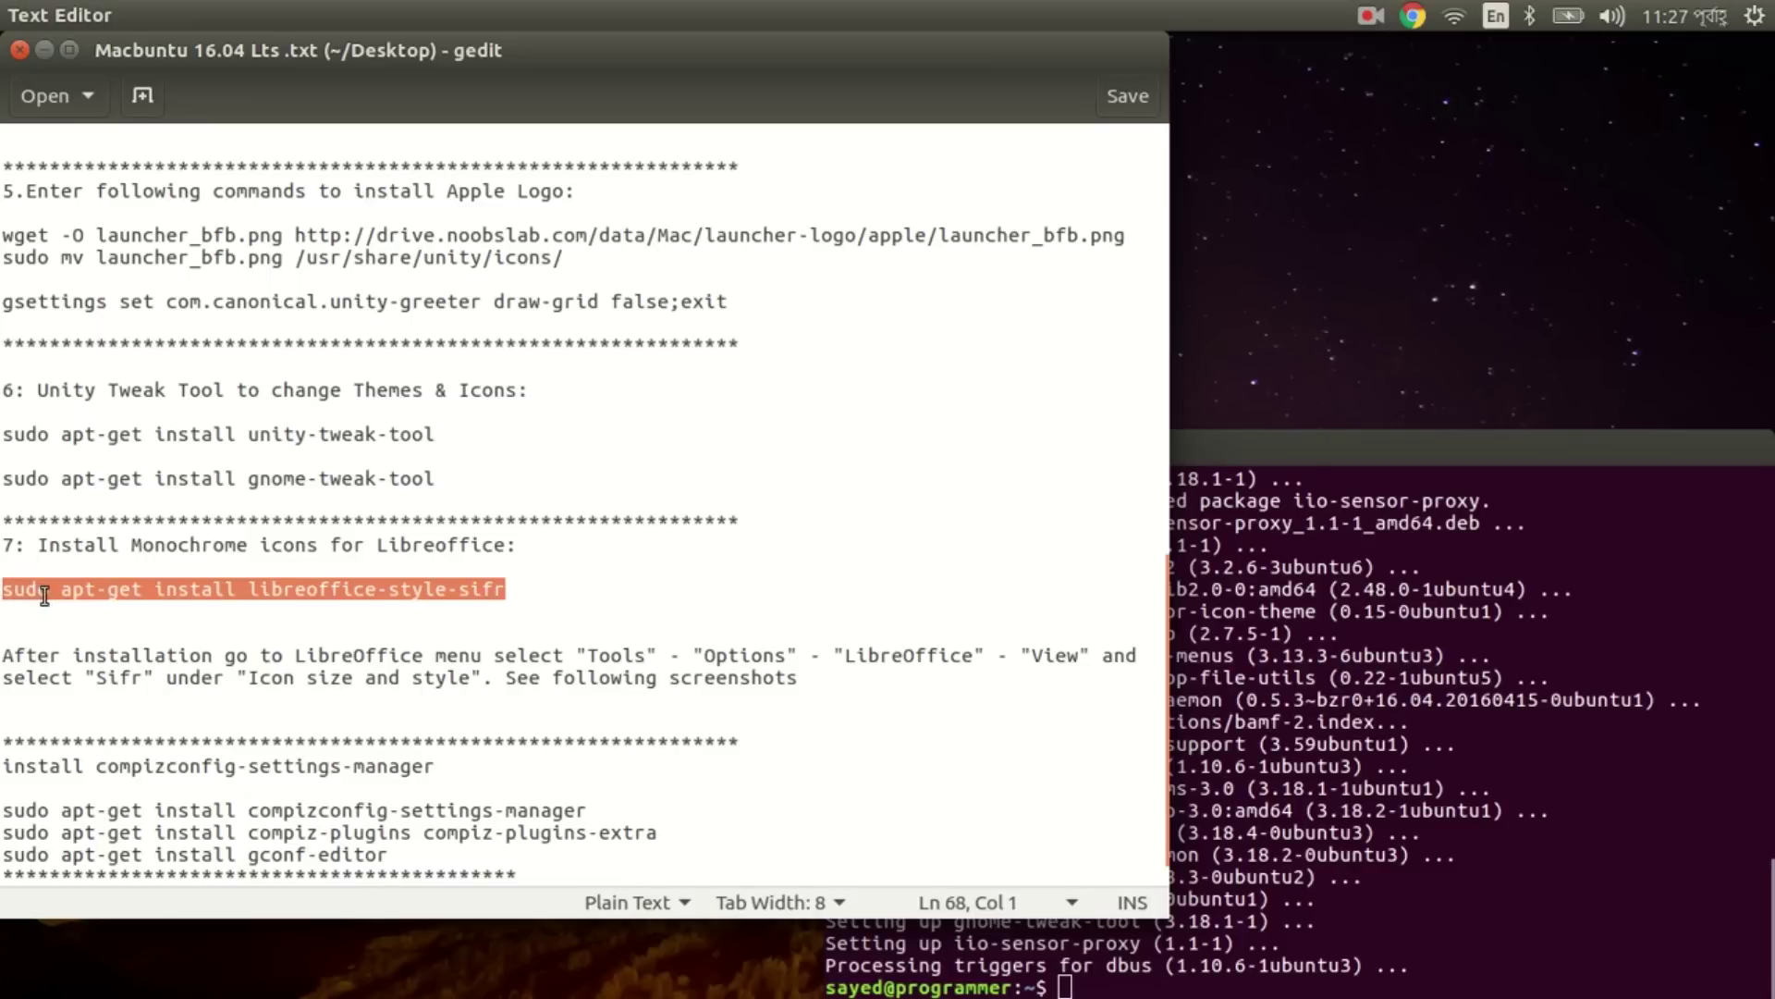
right_click(44, 596)
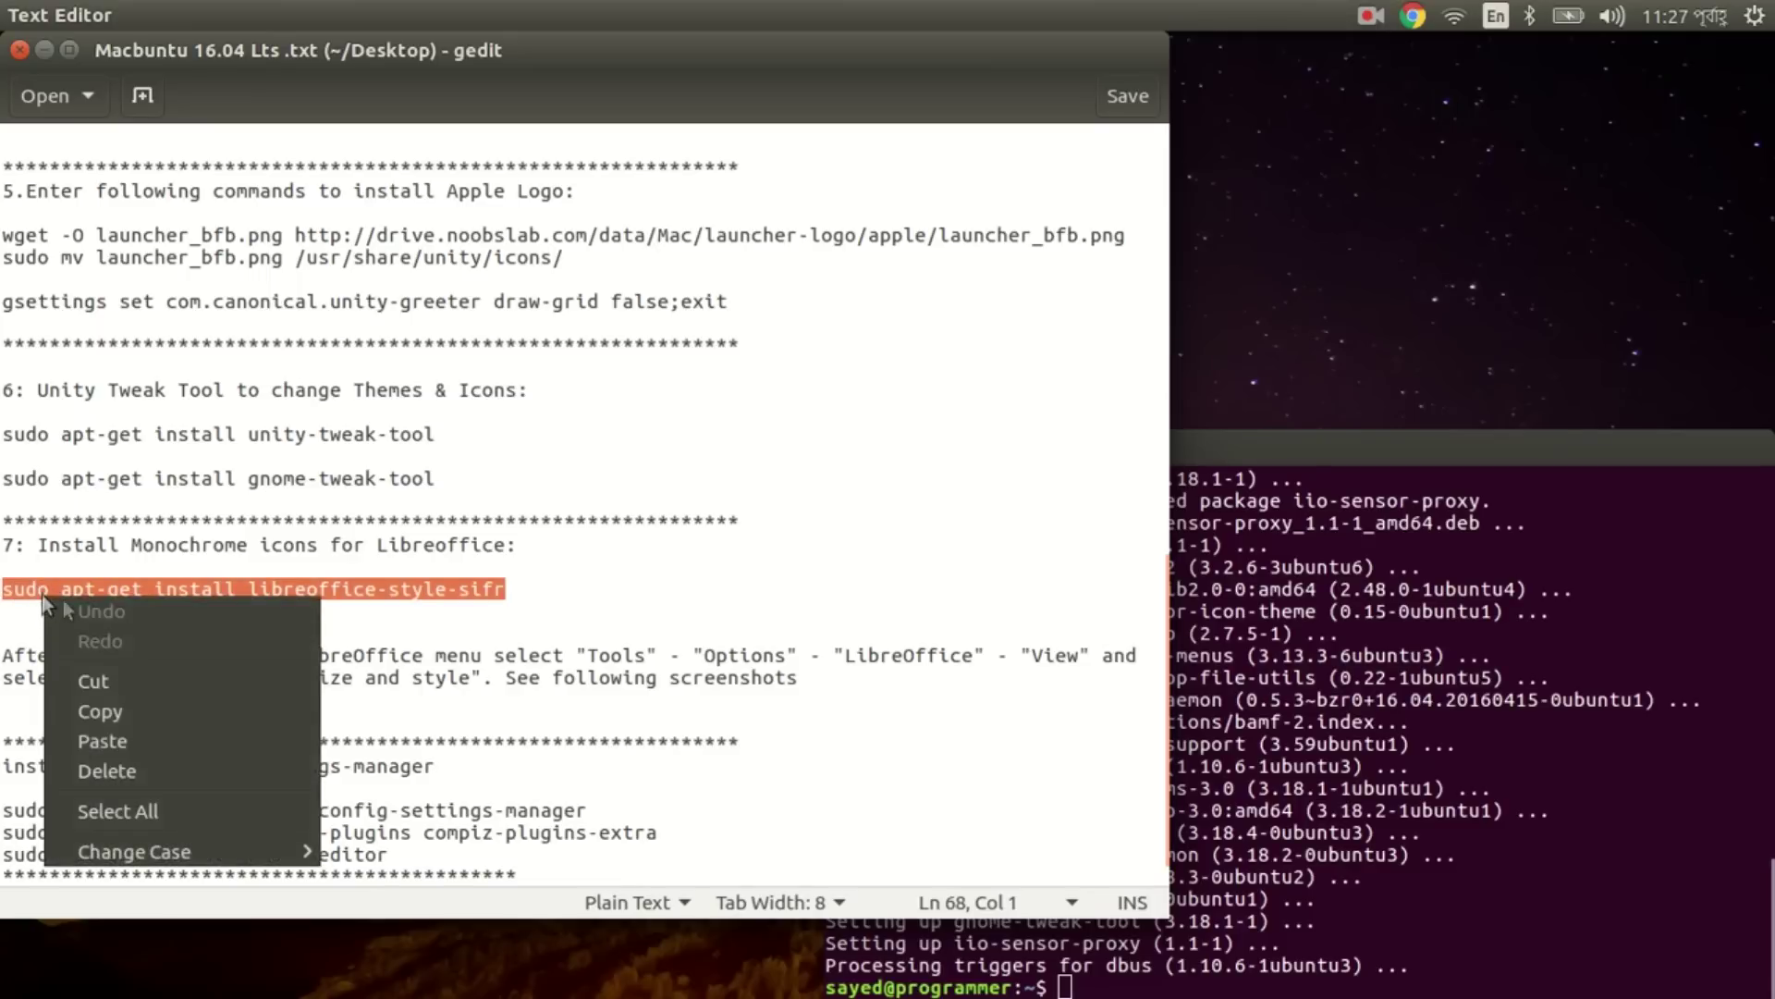
left_click(131, 720)
left_click(1193, 987)
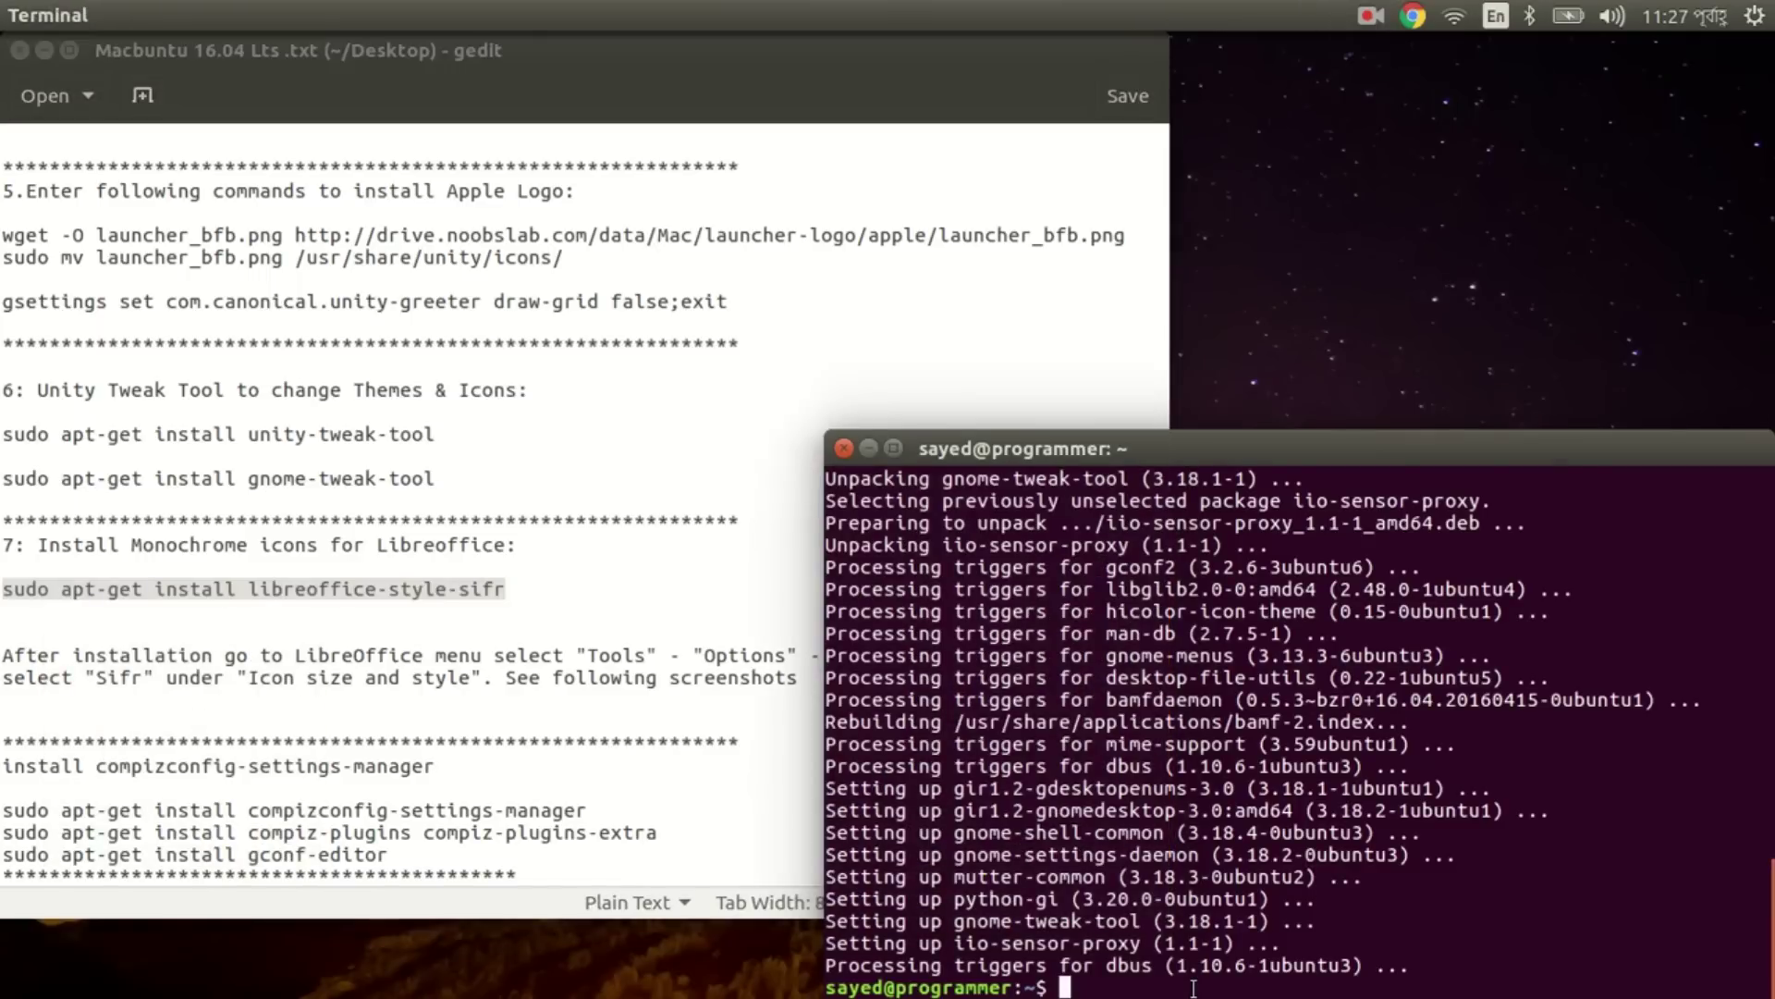
key("ctrl+shift+v")
key("Return")
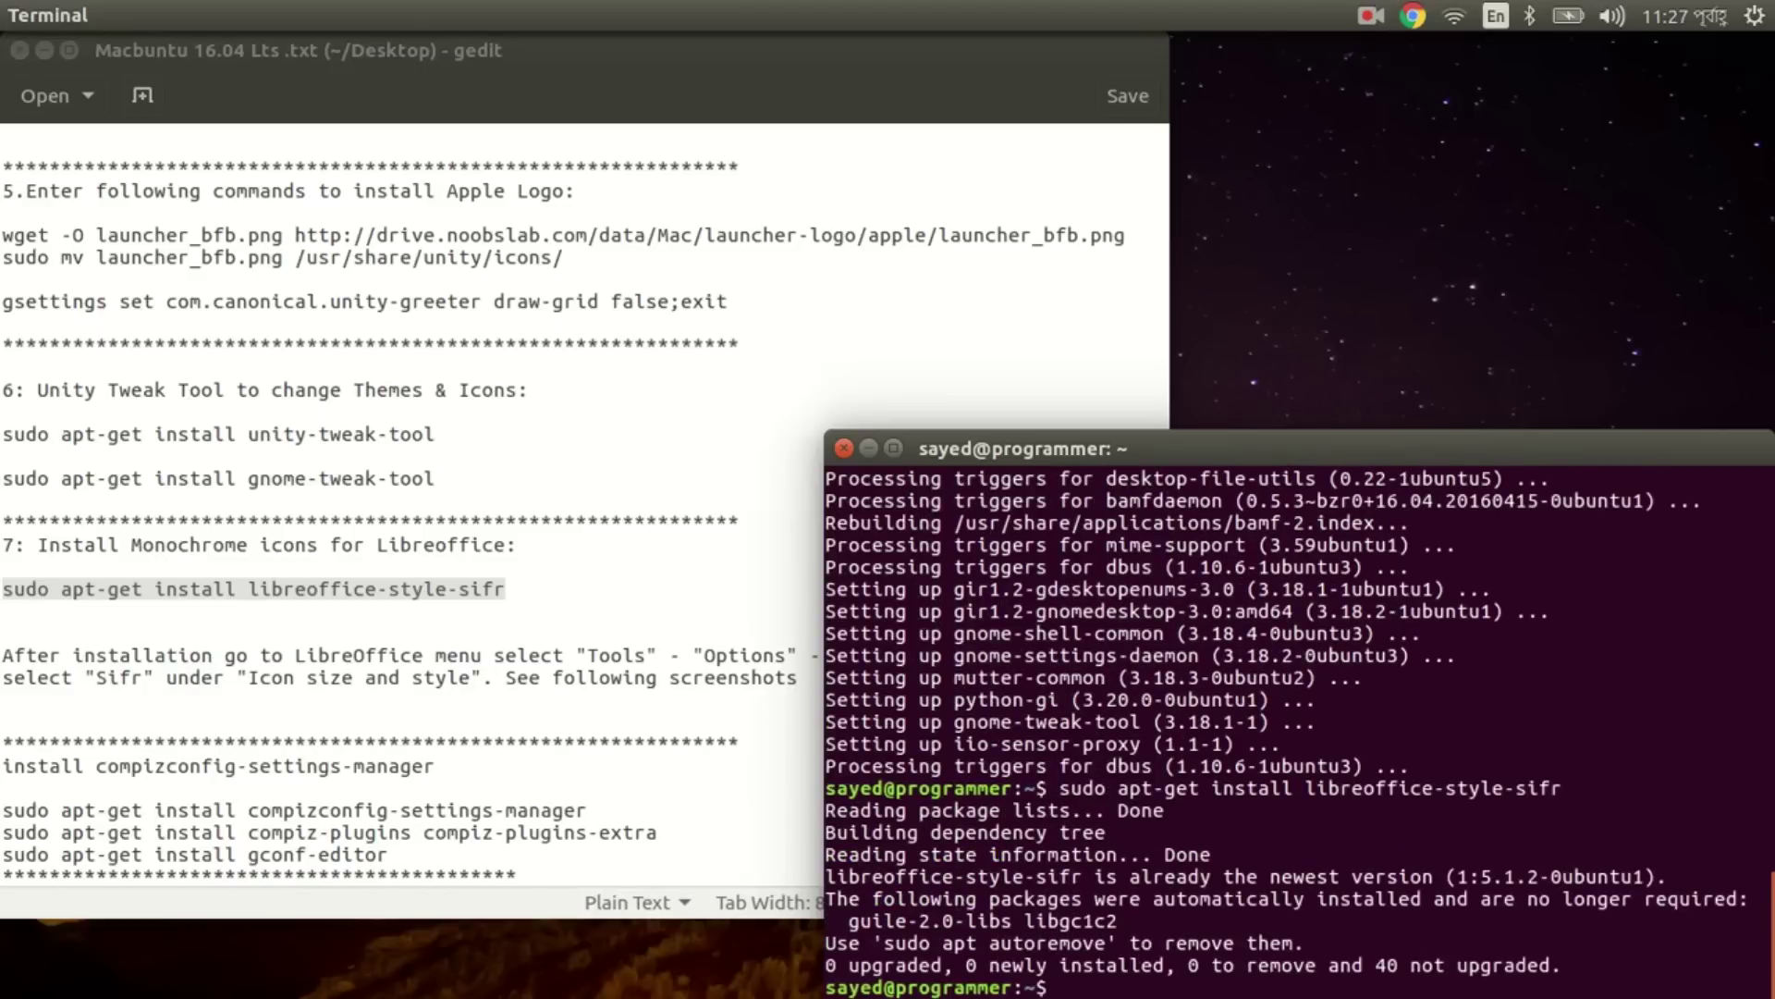
mouse_move(7, 625)
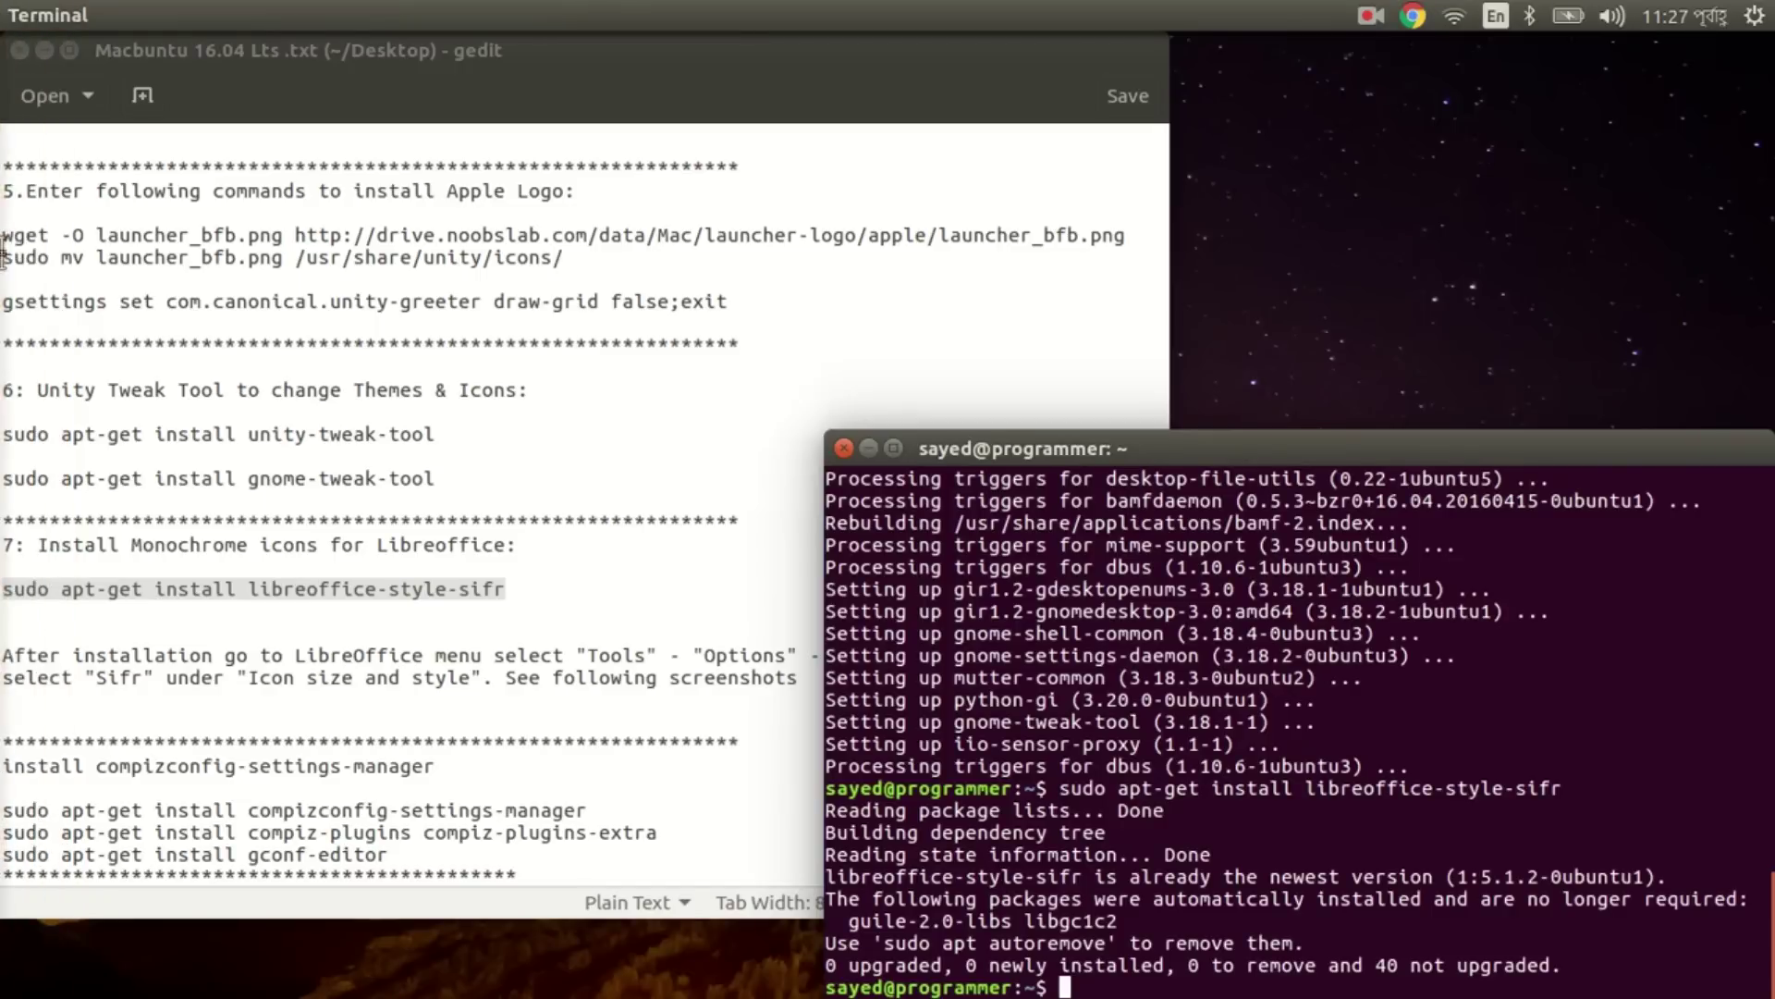
mouse_move(1, 360)
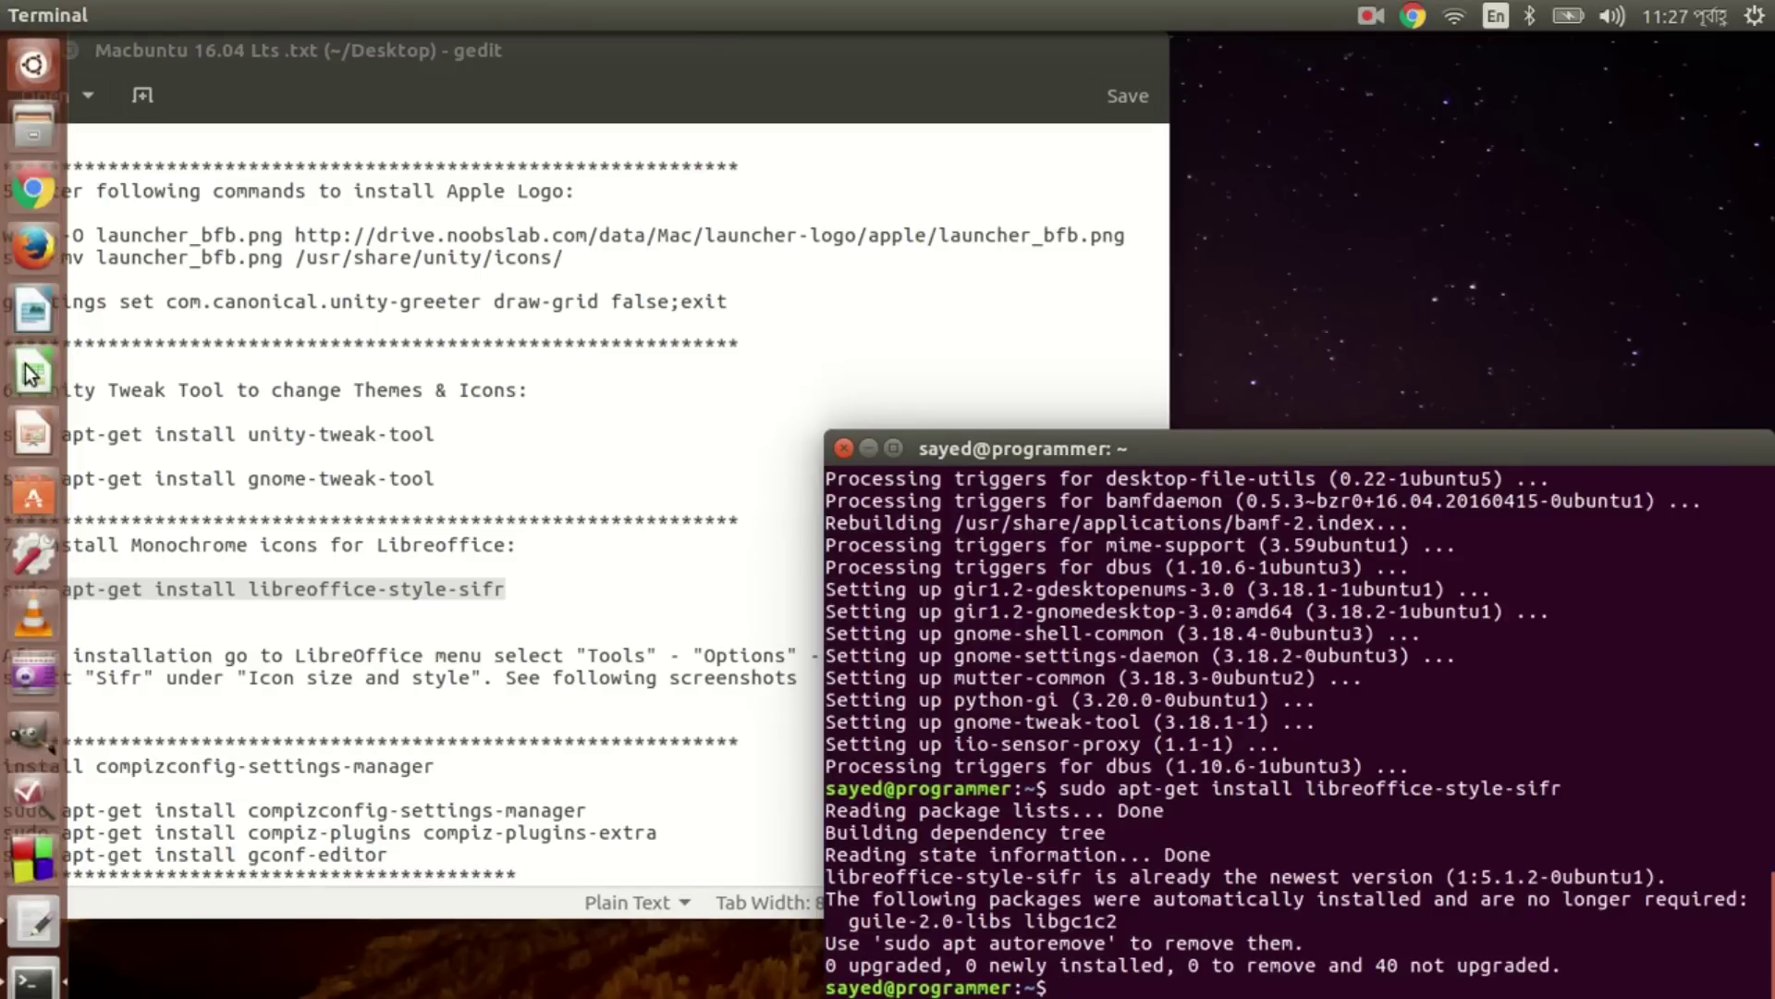
type("exit")
key("Return")
Launch LibreOffice Writer and open its Options dialog.
mouse_move(2, 855)
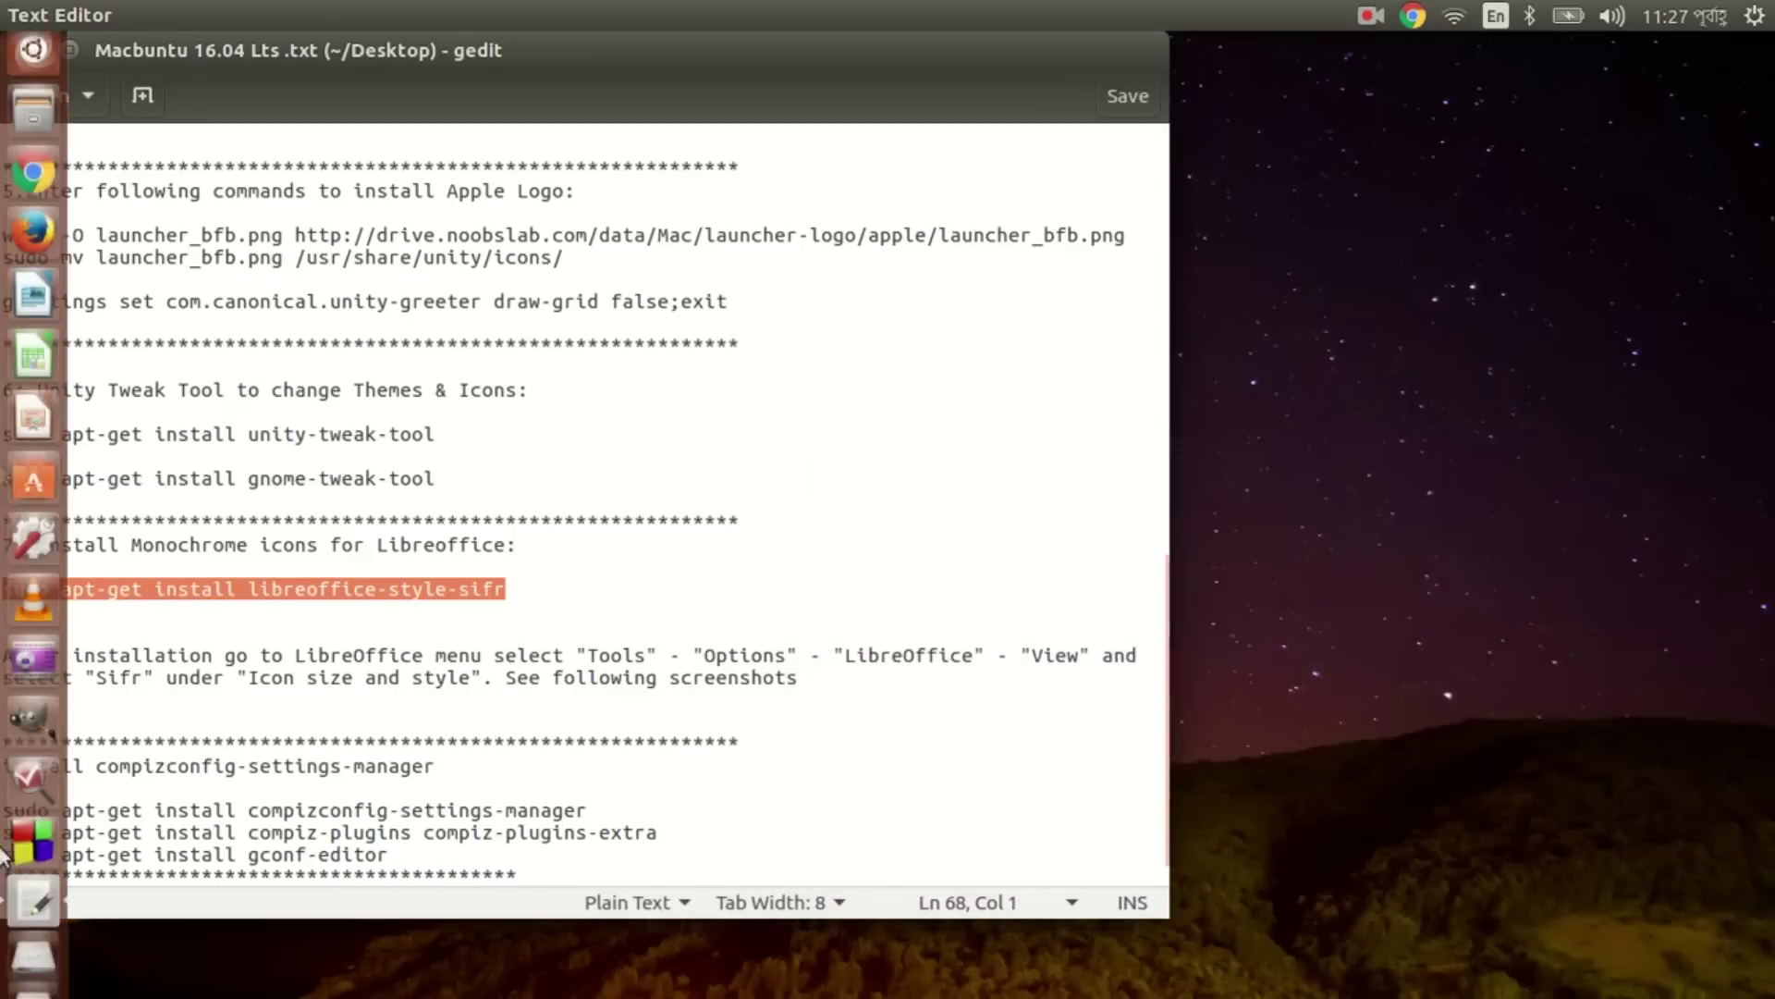
scroll(3, 832, "down", 2)
scroll(34, 499, "up", 2)
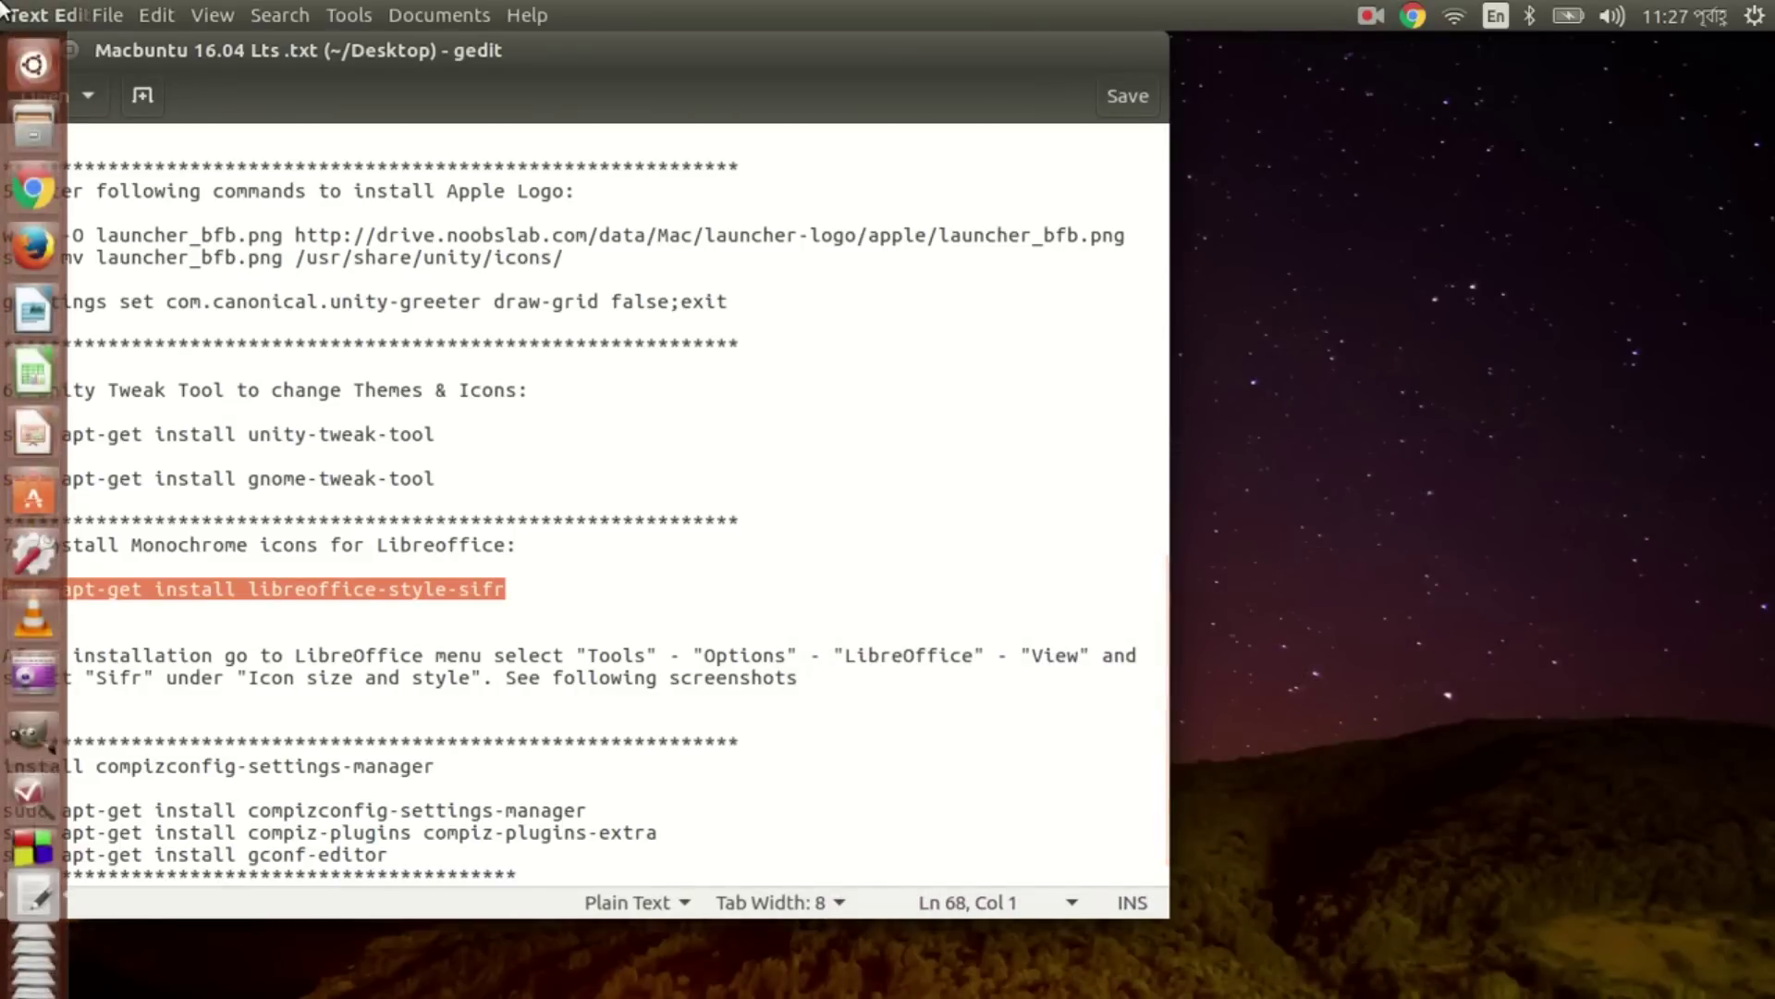
left_click(34, 307)
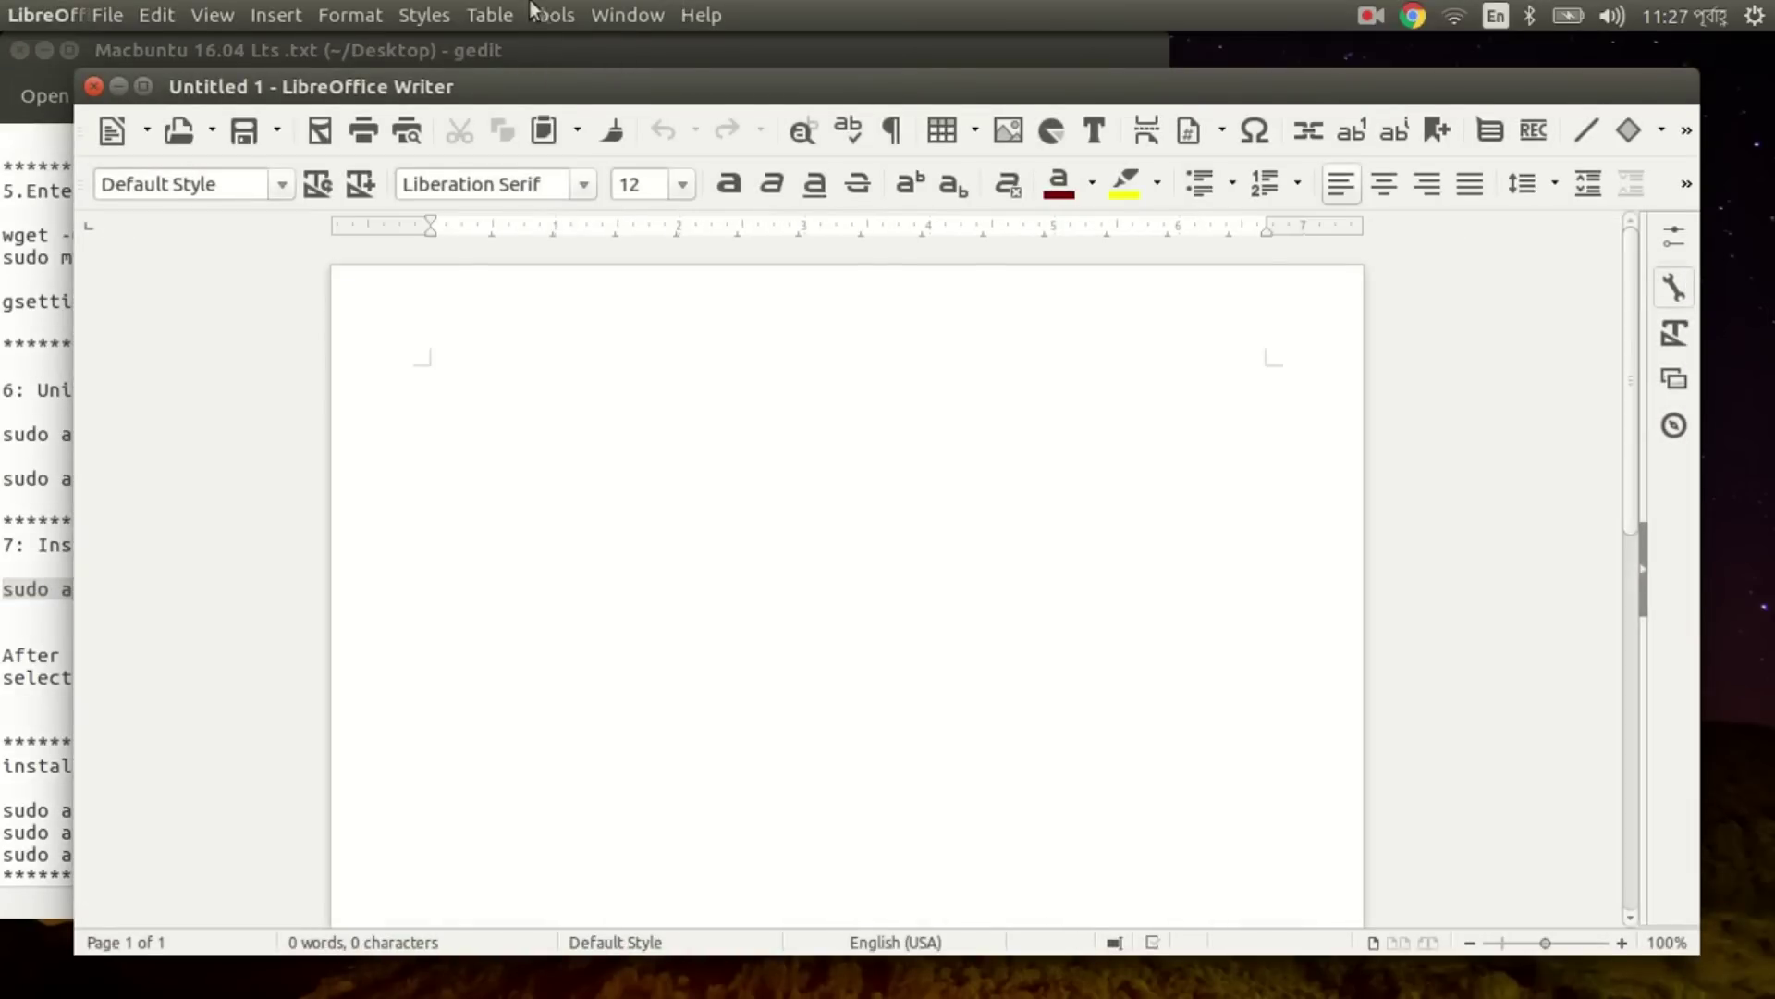
left_click(533, 11)
left_click(552, 14)
left_click(551, 15)
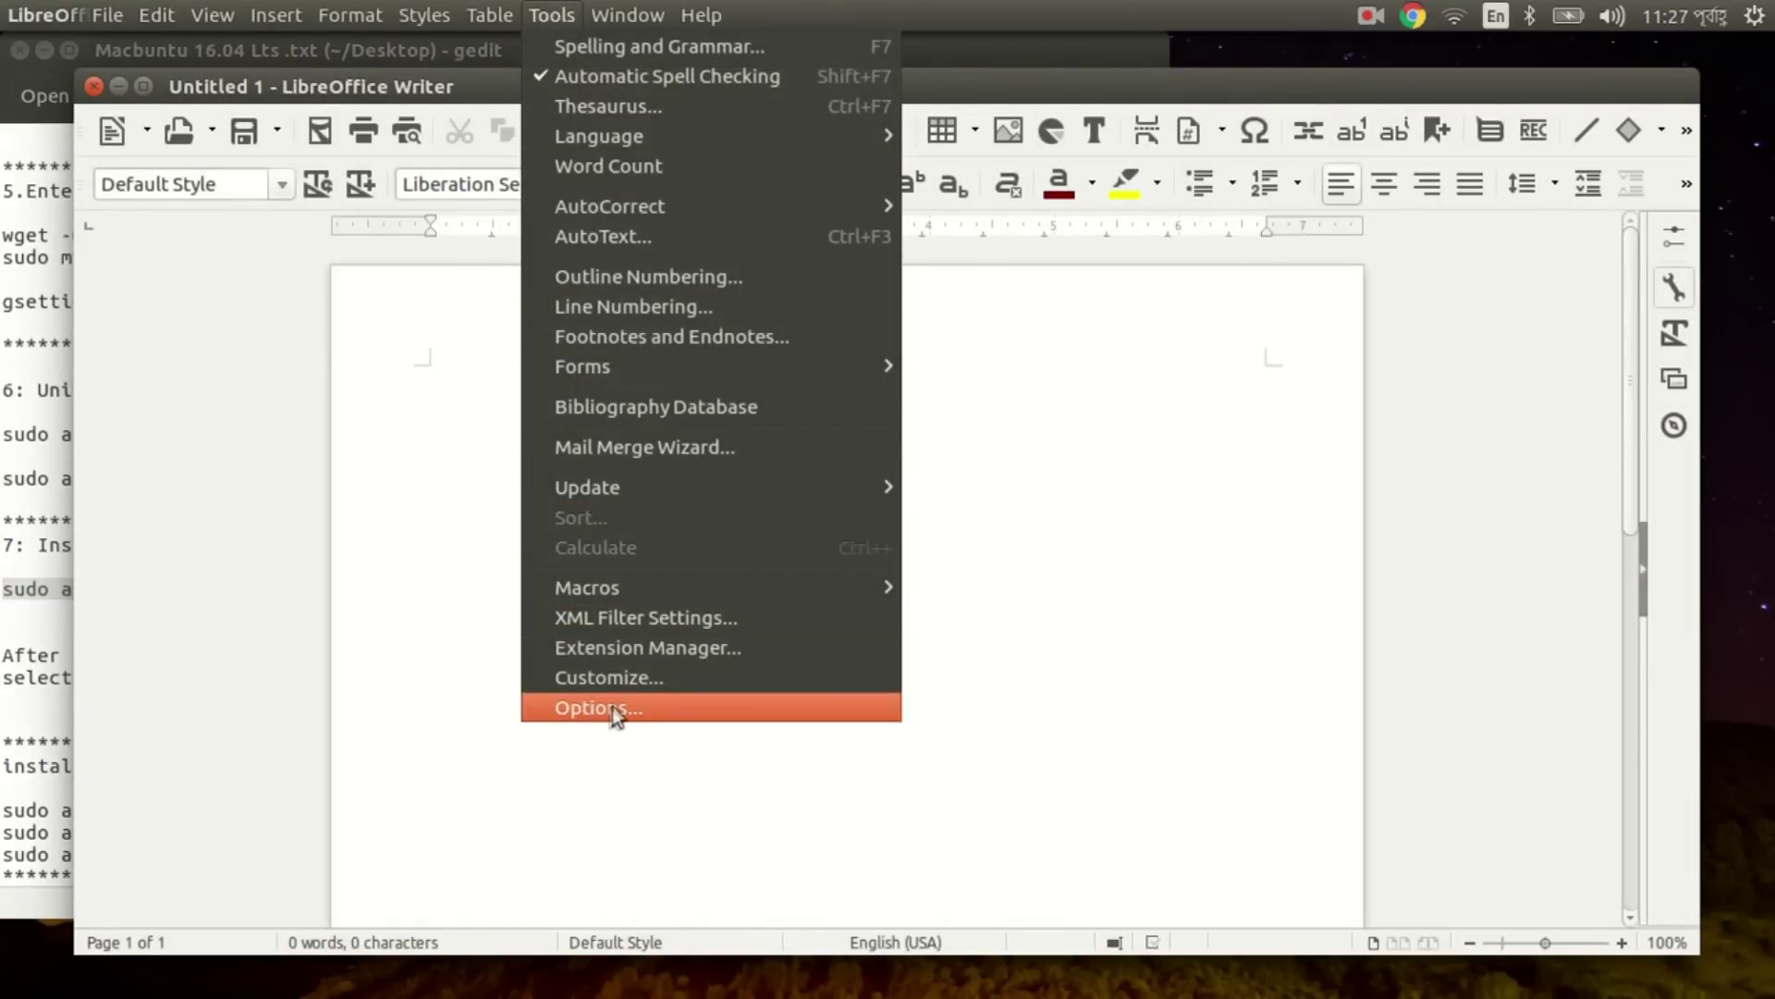
left_click(612, 709)
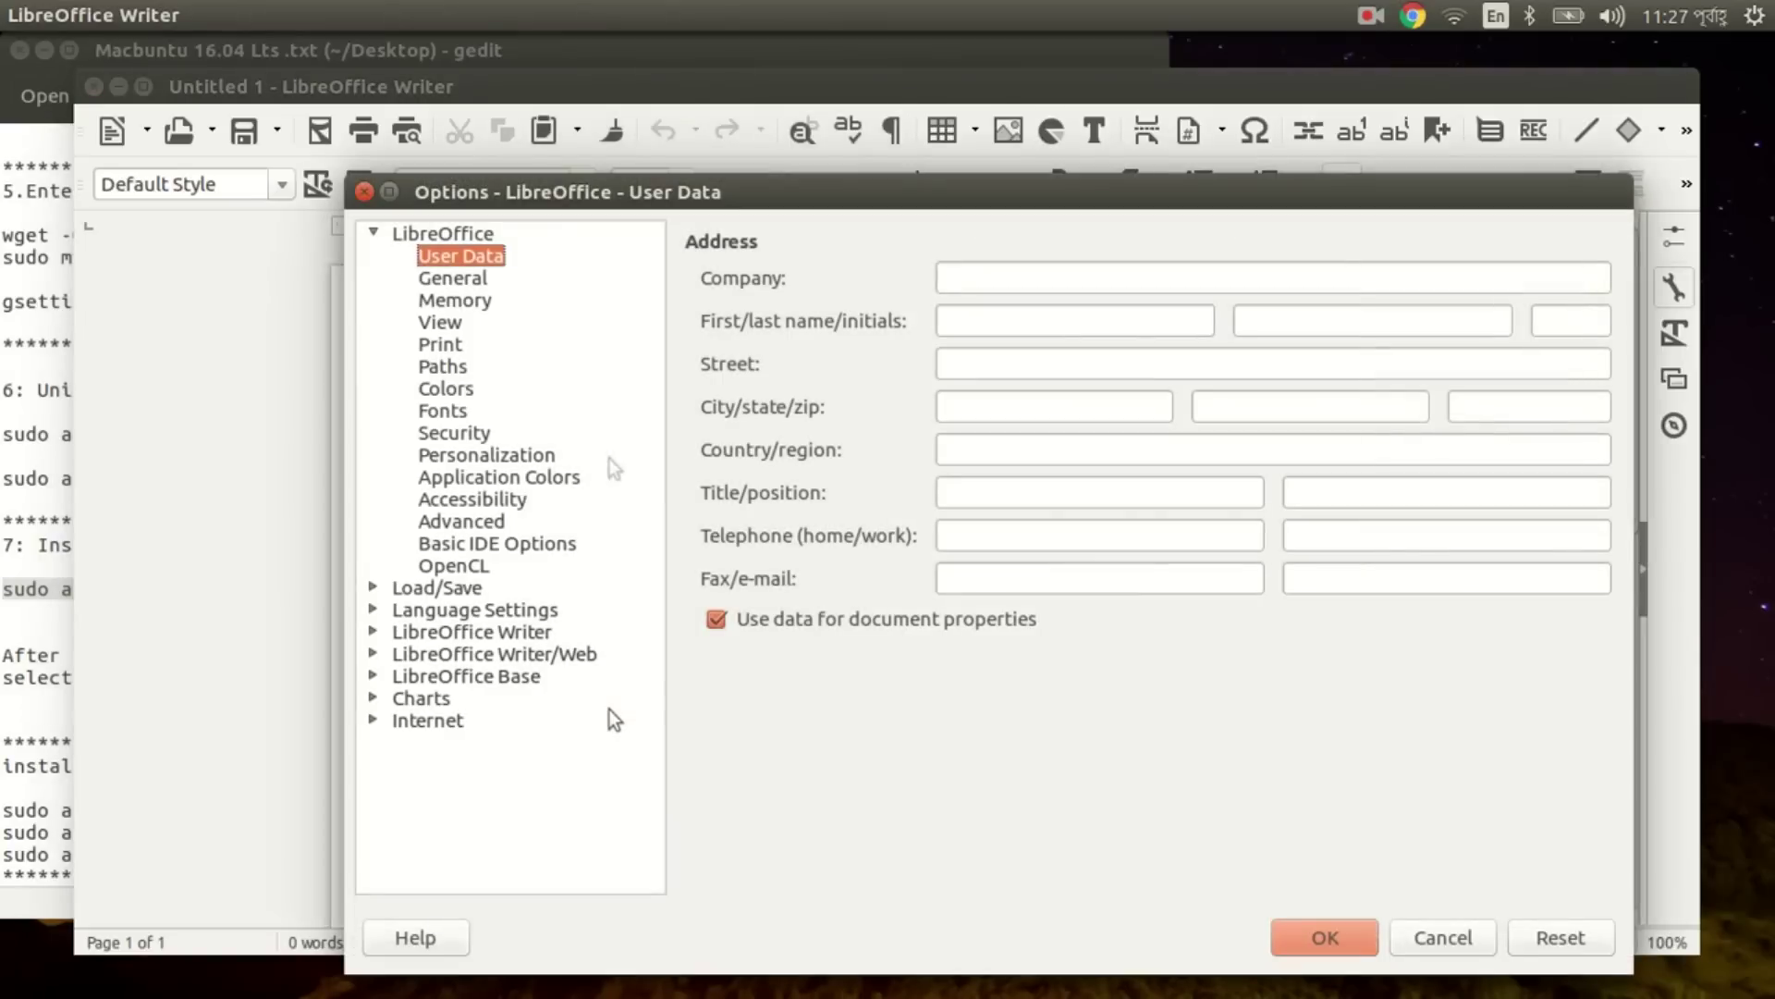
Set the icon style to Sifr in LibreOffice's View options, confirm the dialog, and close Writer.
left_click(440, 234)
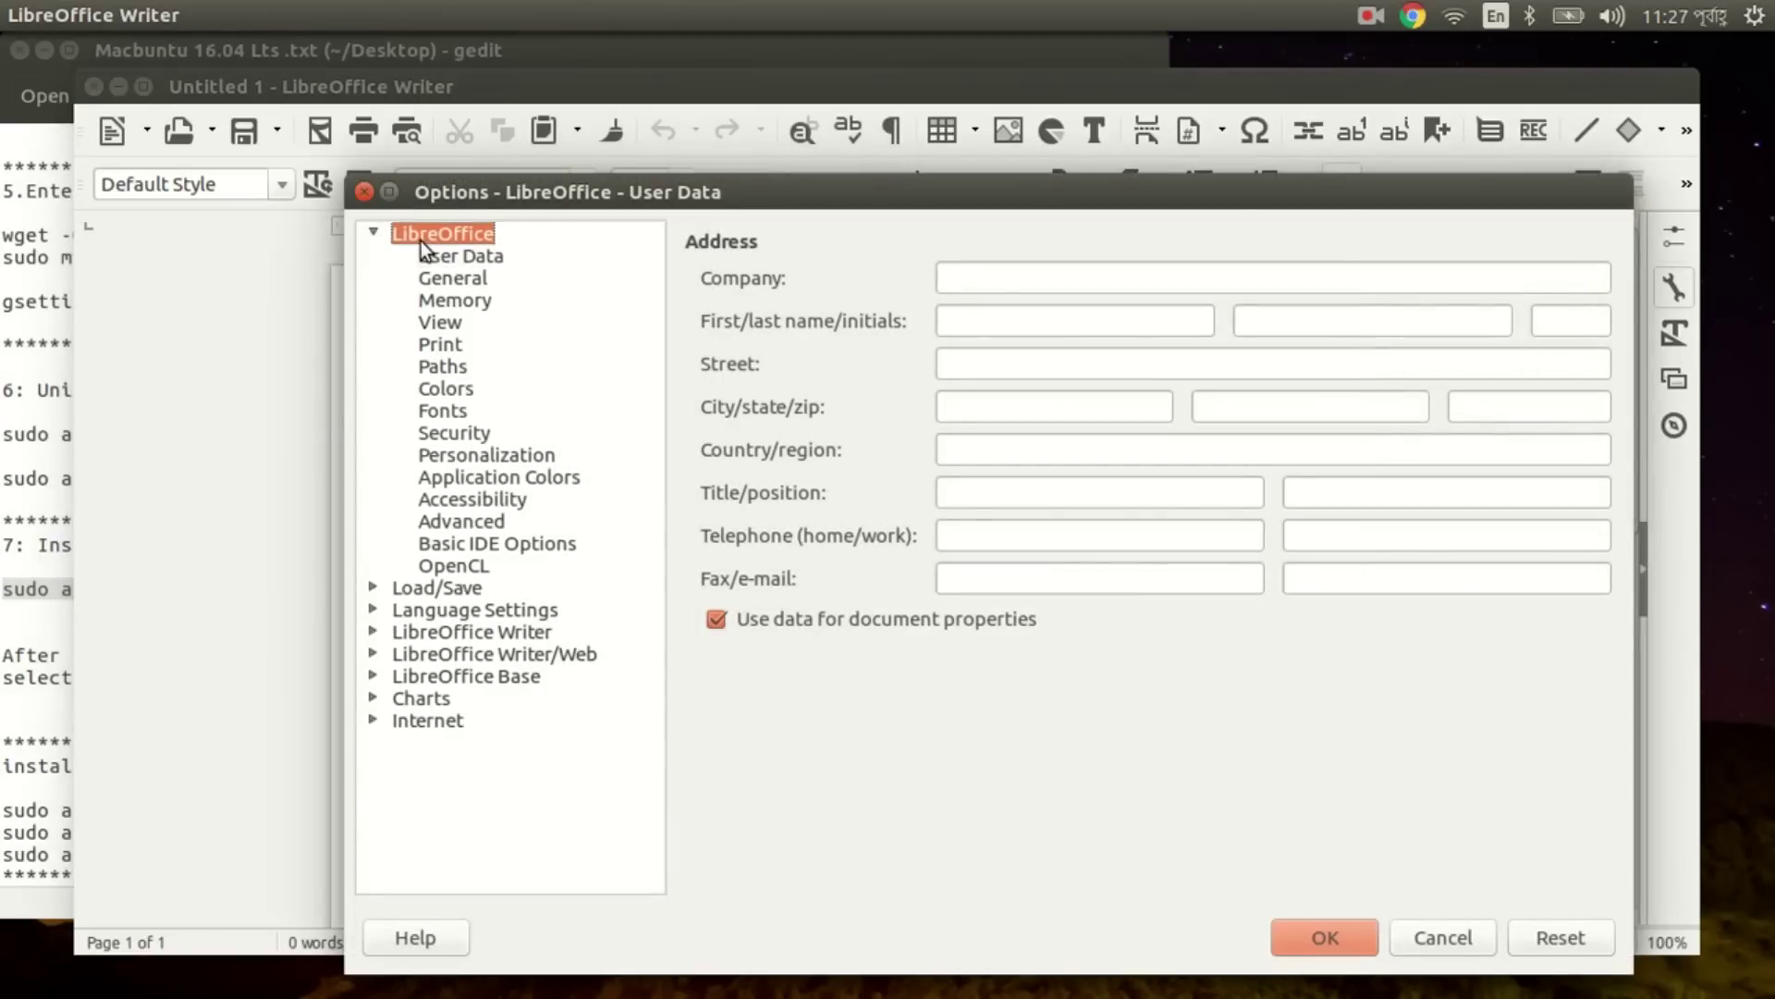
left_click(442, 324)
left_click(969, 351)
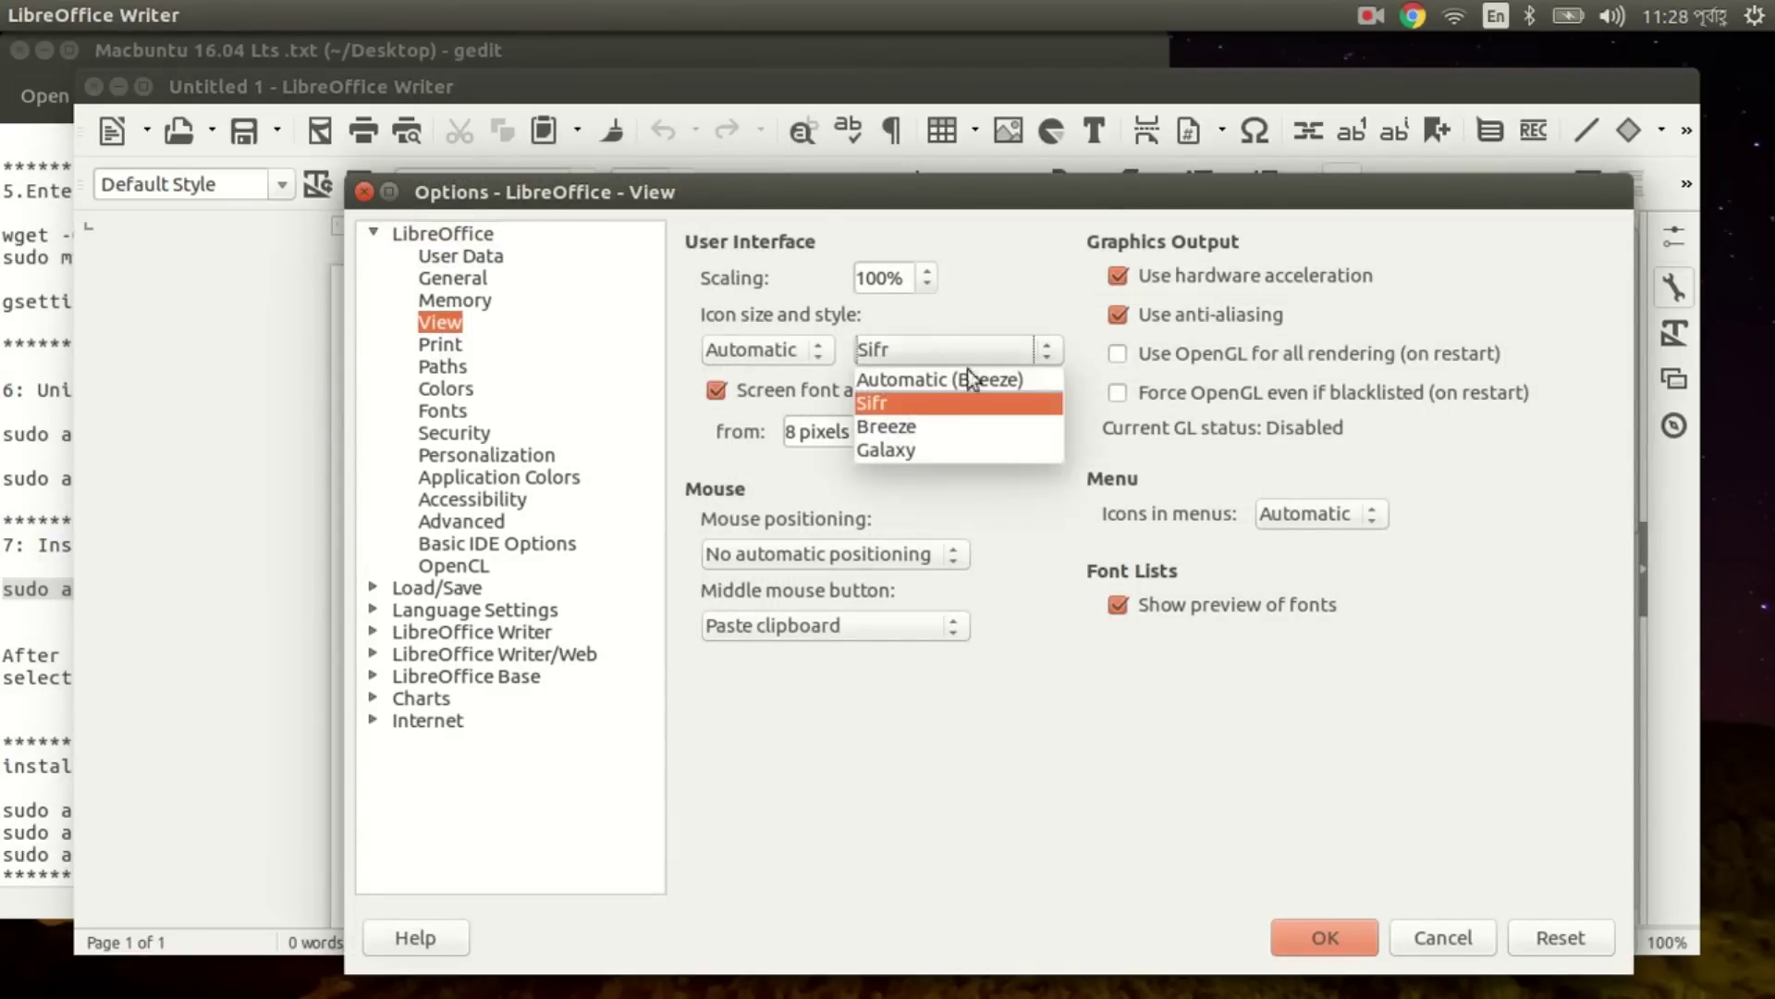
left_click(902, 408)
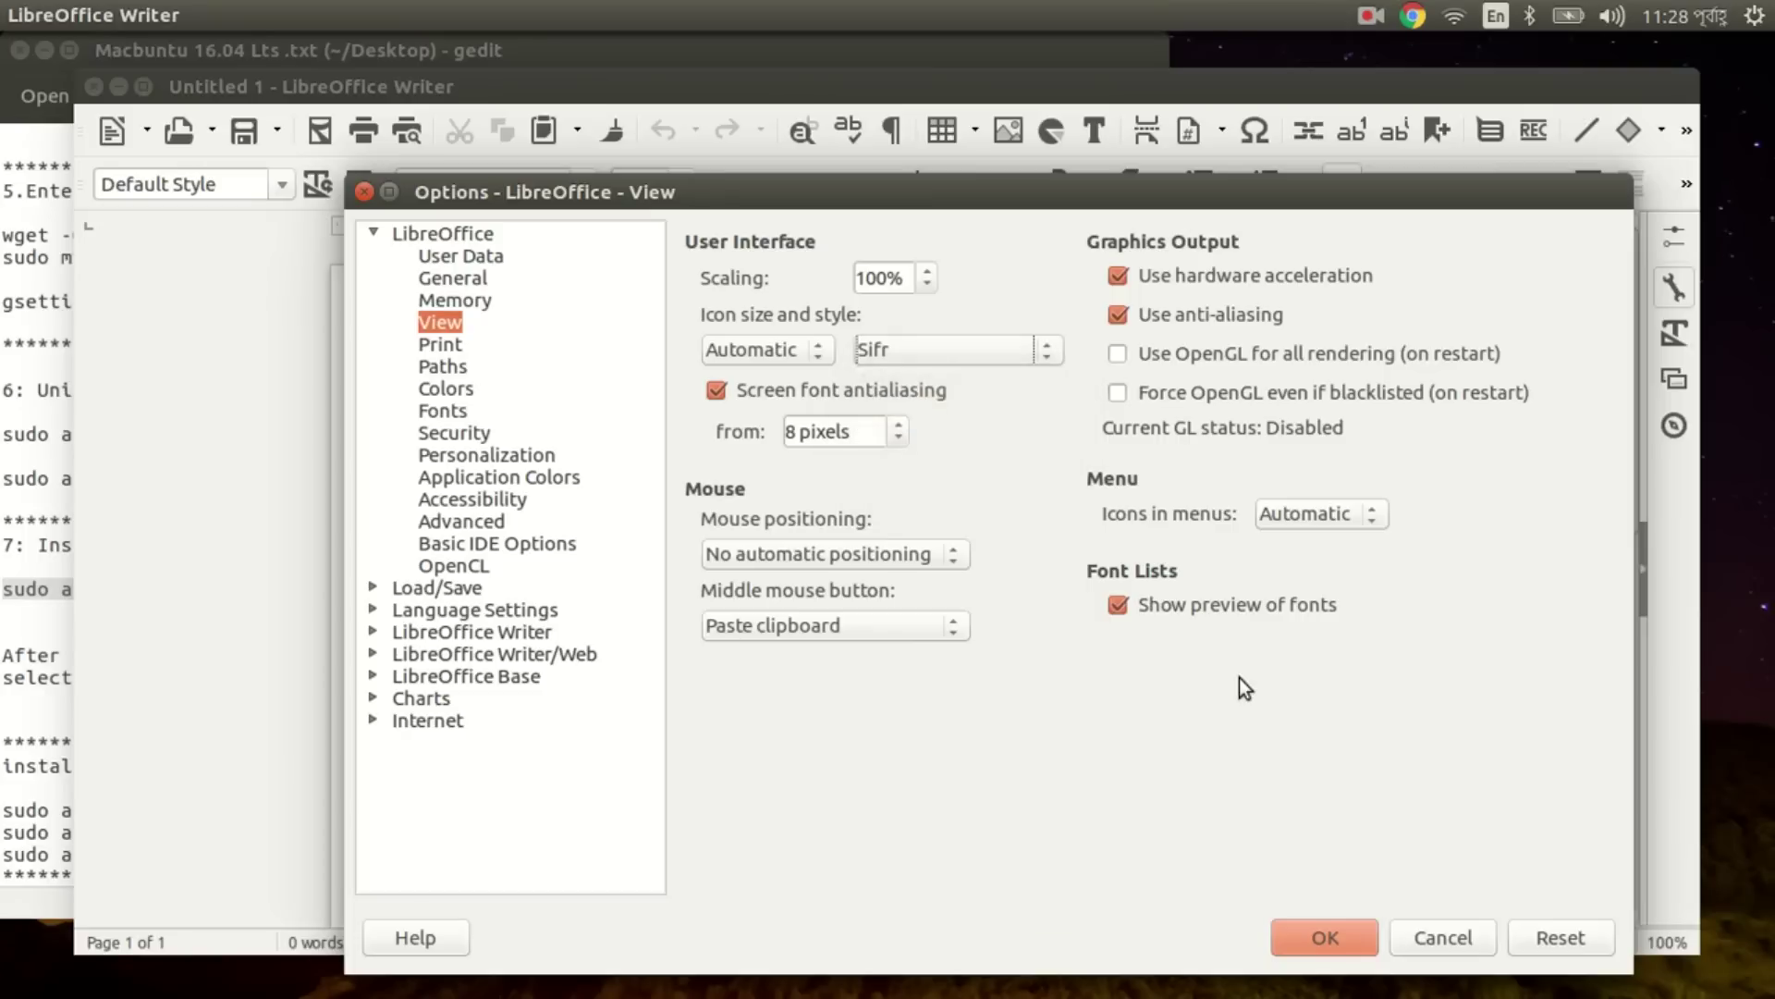
left_click(1322, 939)
left_click(88, 86)
Review the notes from the Slingscold section down to the compizconfig-settings-manager commands.
left_click(384, 623)
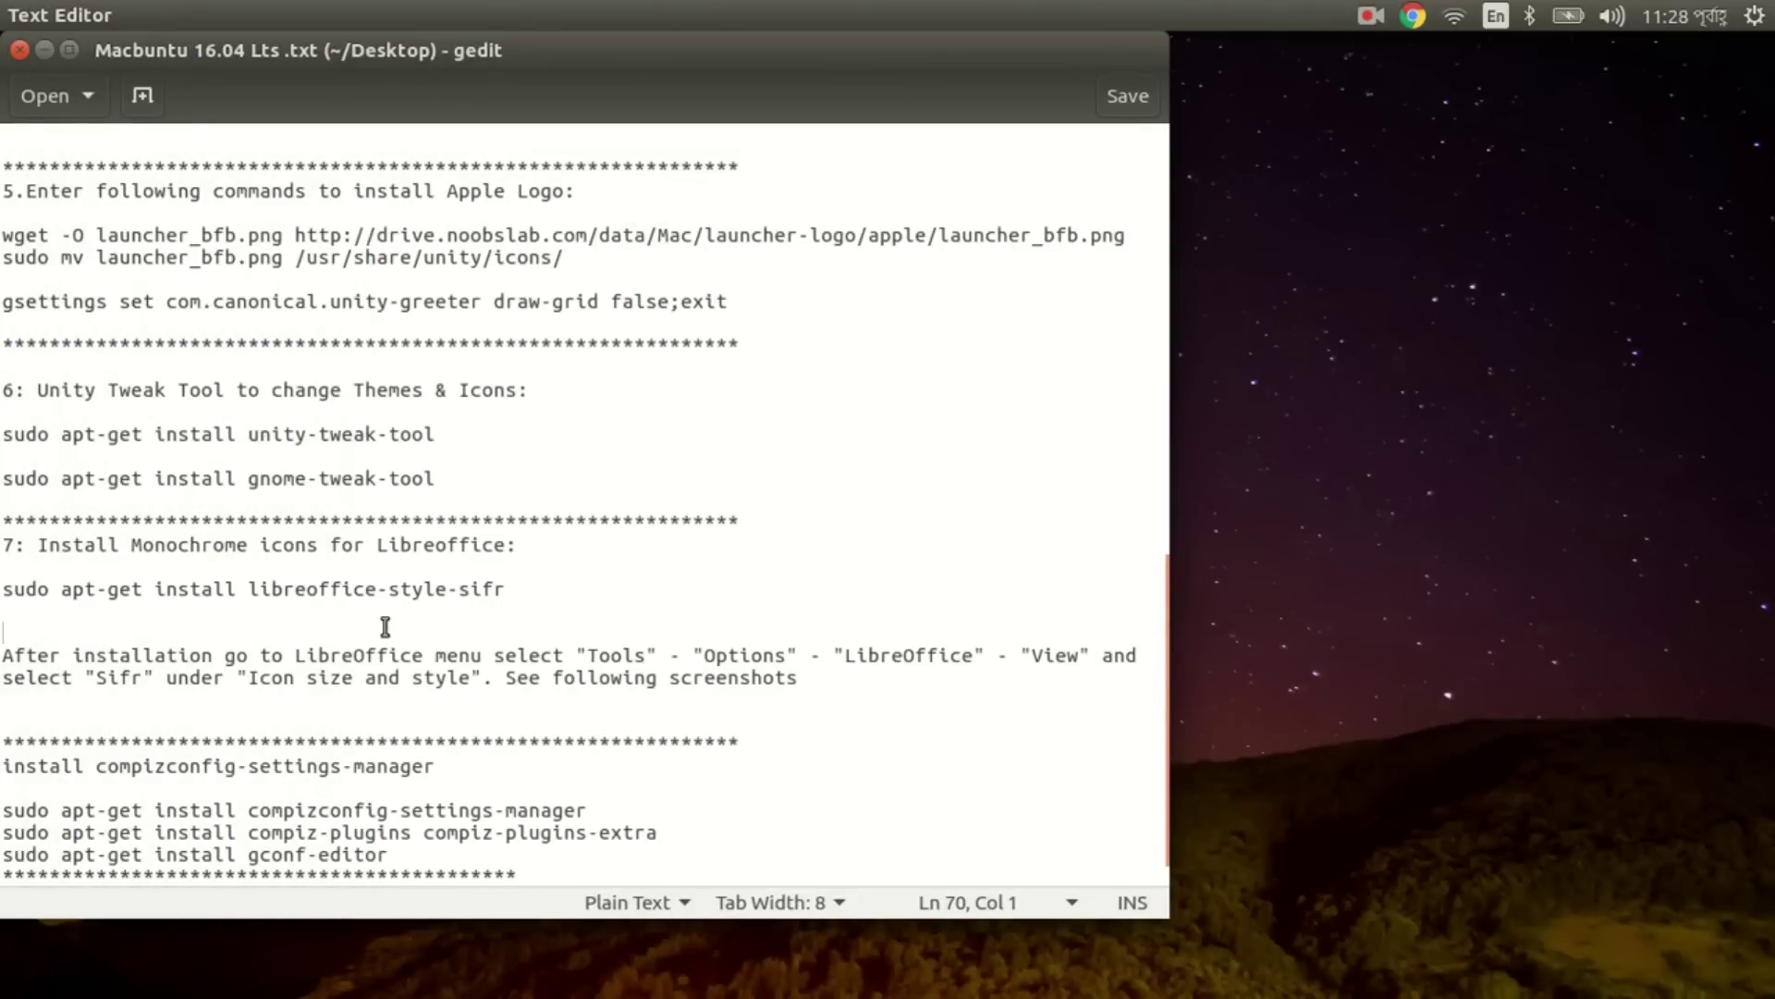
left_click_drag(385, 627, 384, 629)
scroll(385, 627, "down", 1)
left_click(384, 629)
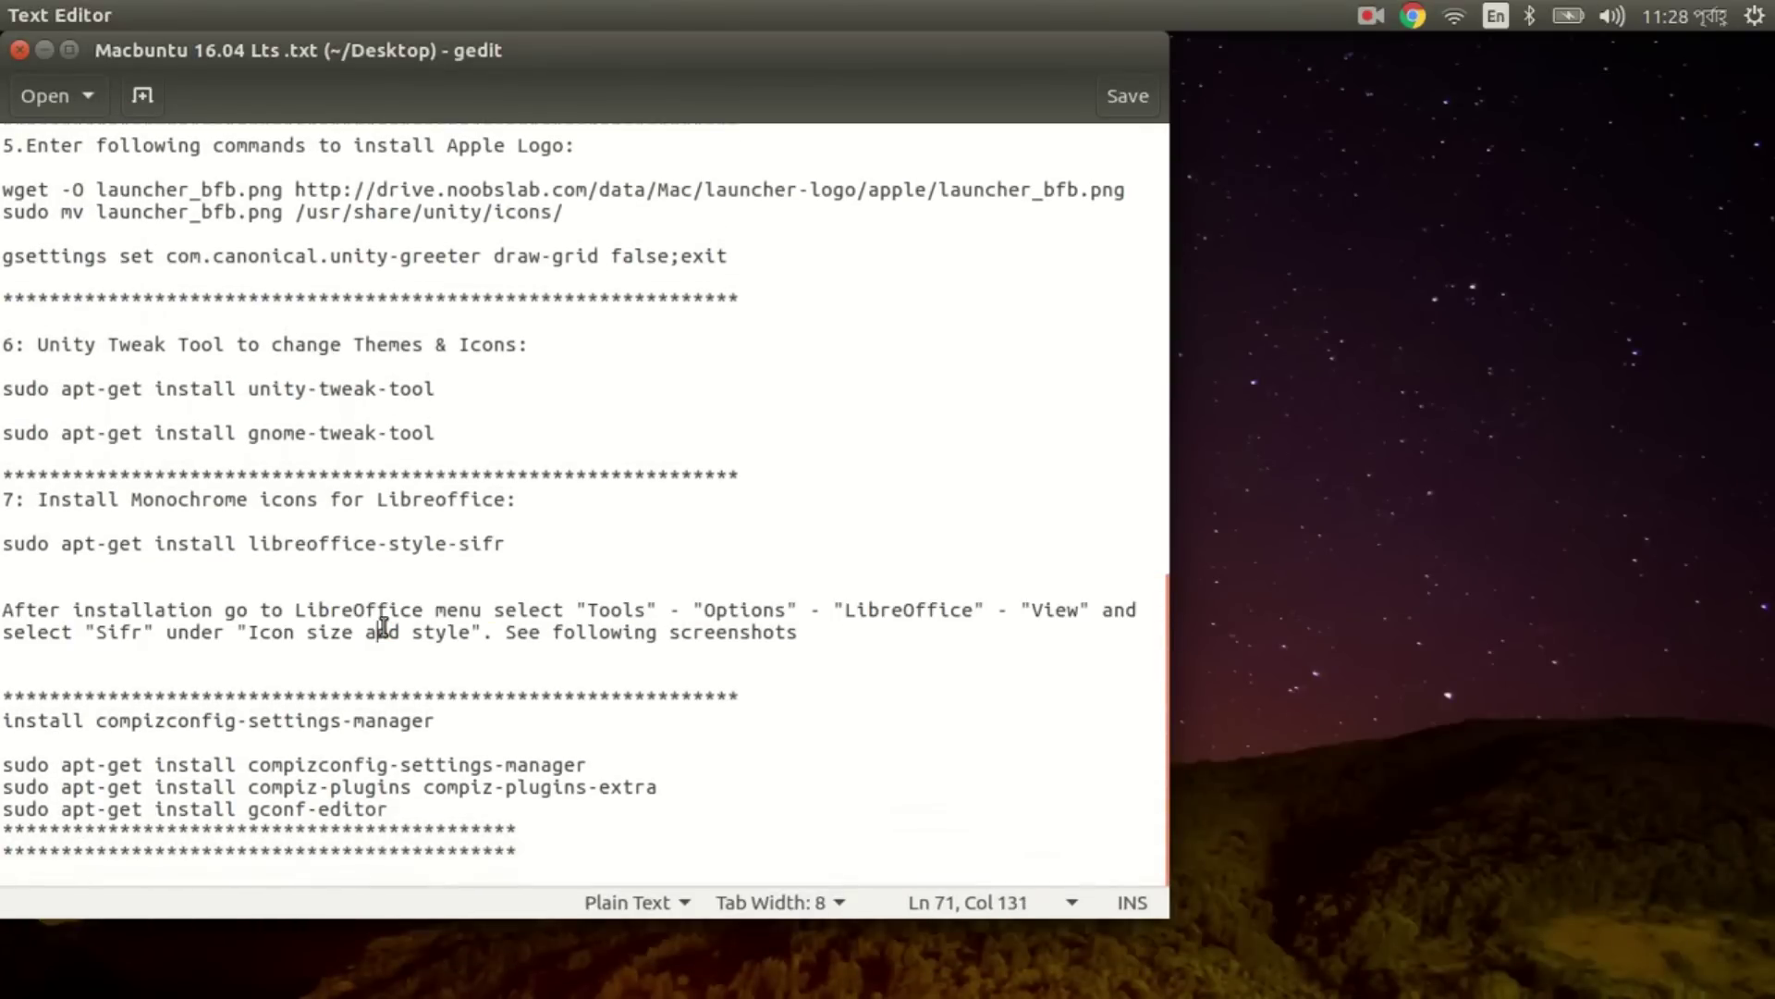
left_click(357, 475)
scroll(357, 475, "up", 7)
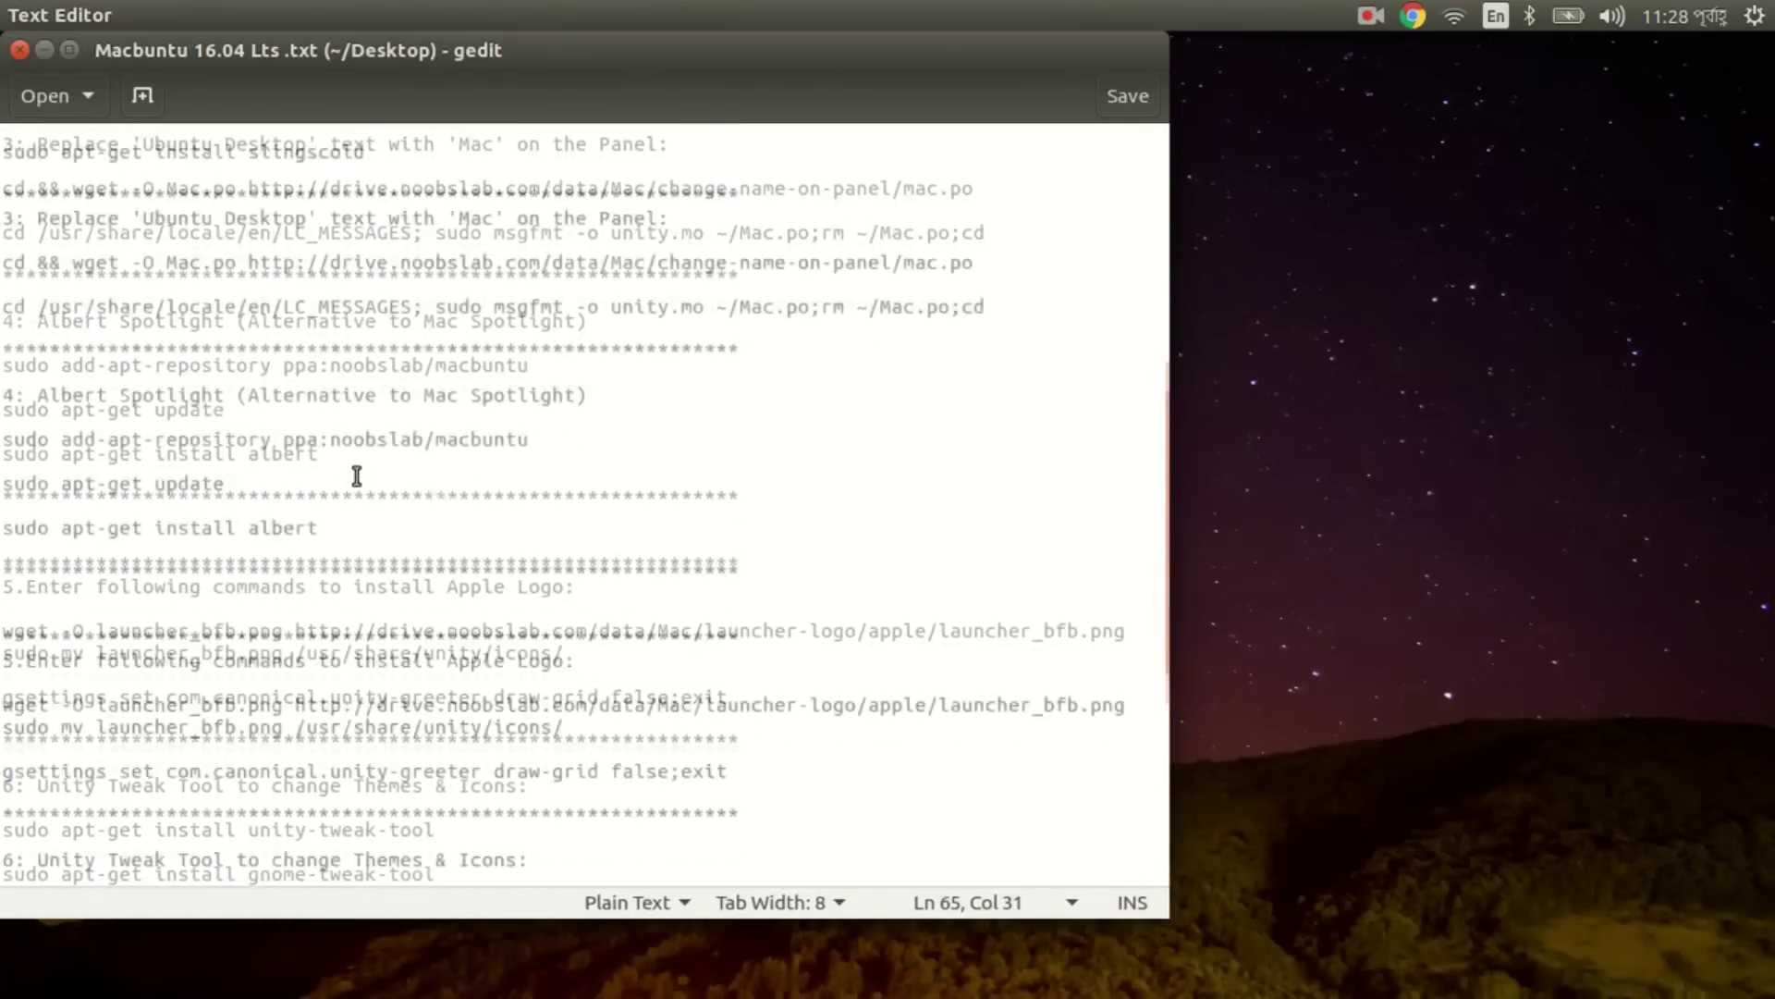
scroll(357, 475, "down", 10)
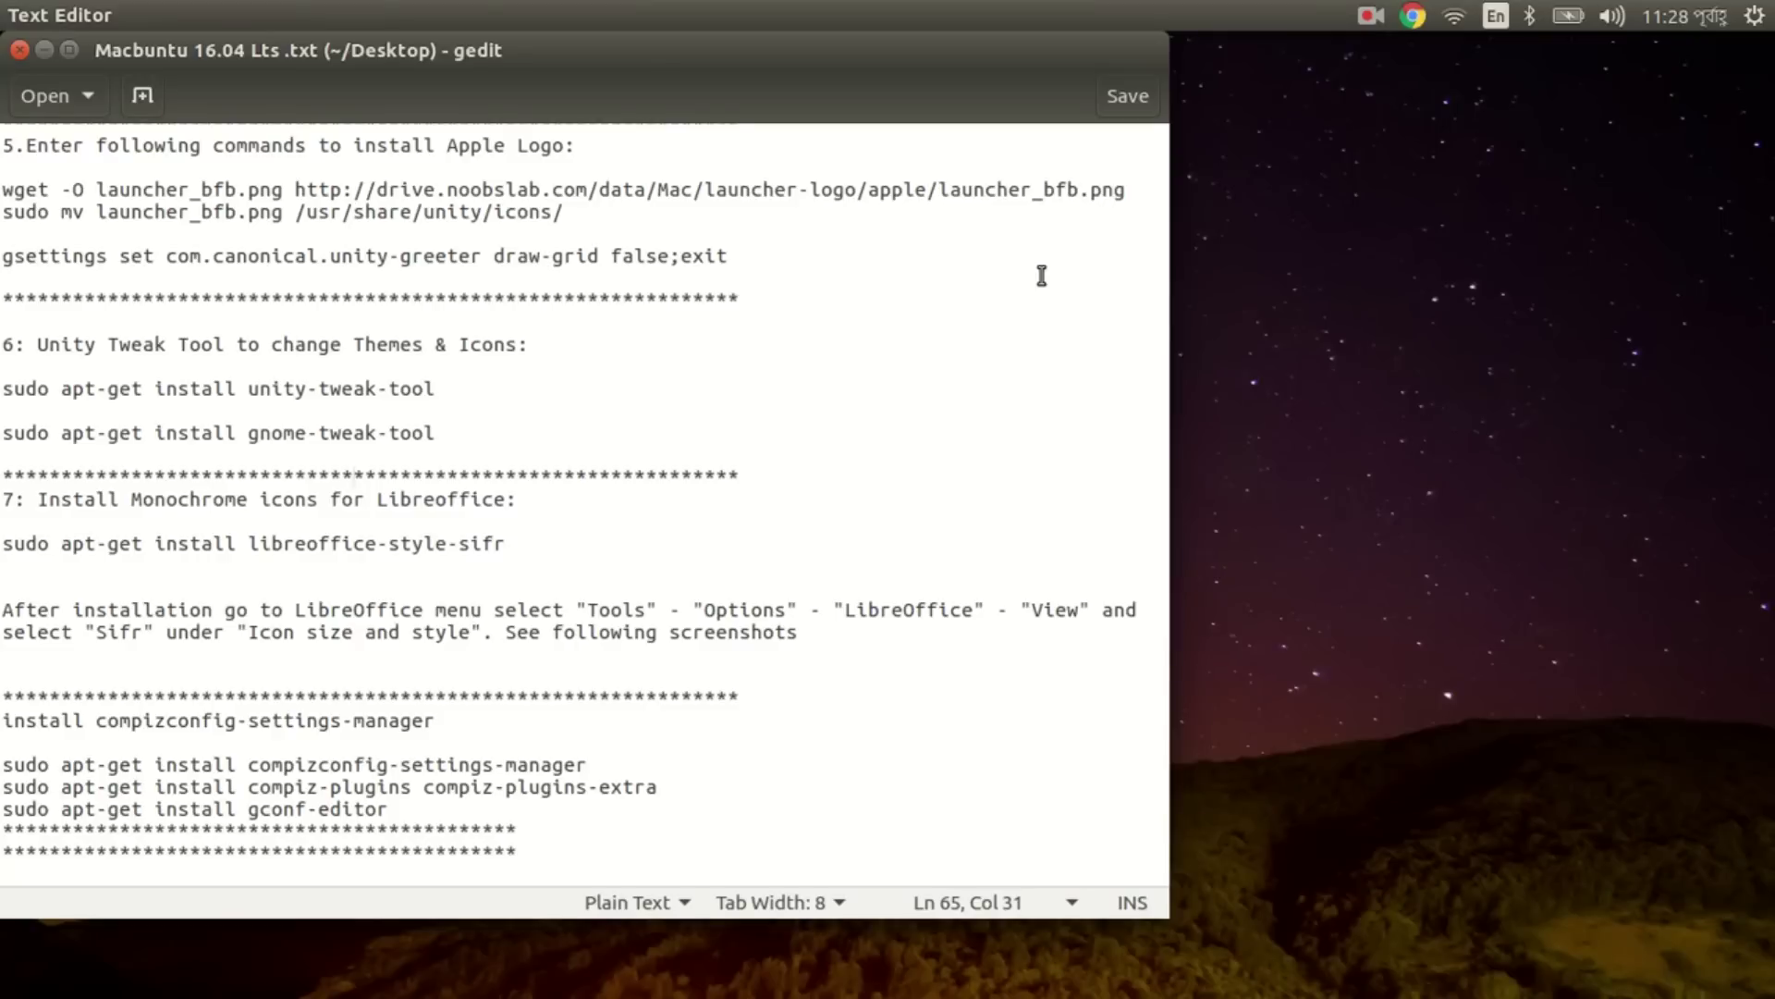
mouse_move(48, 84)
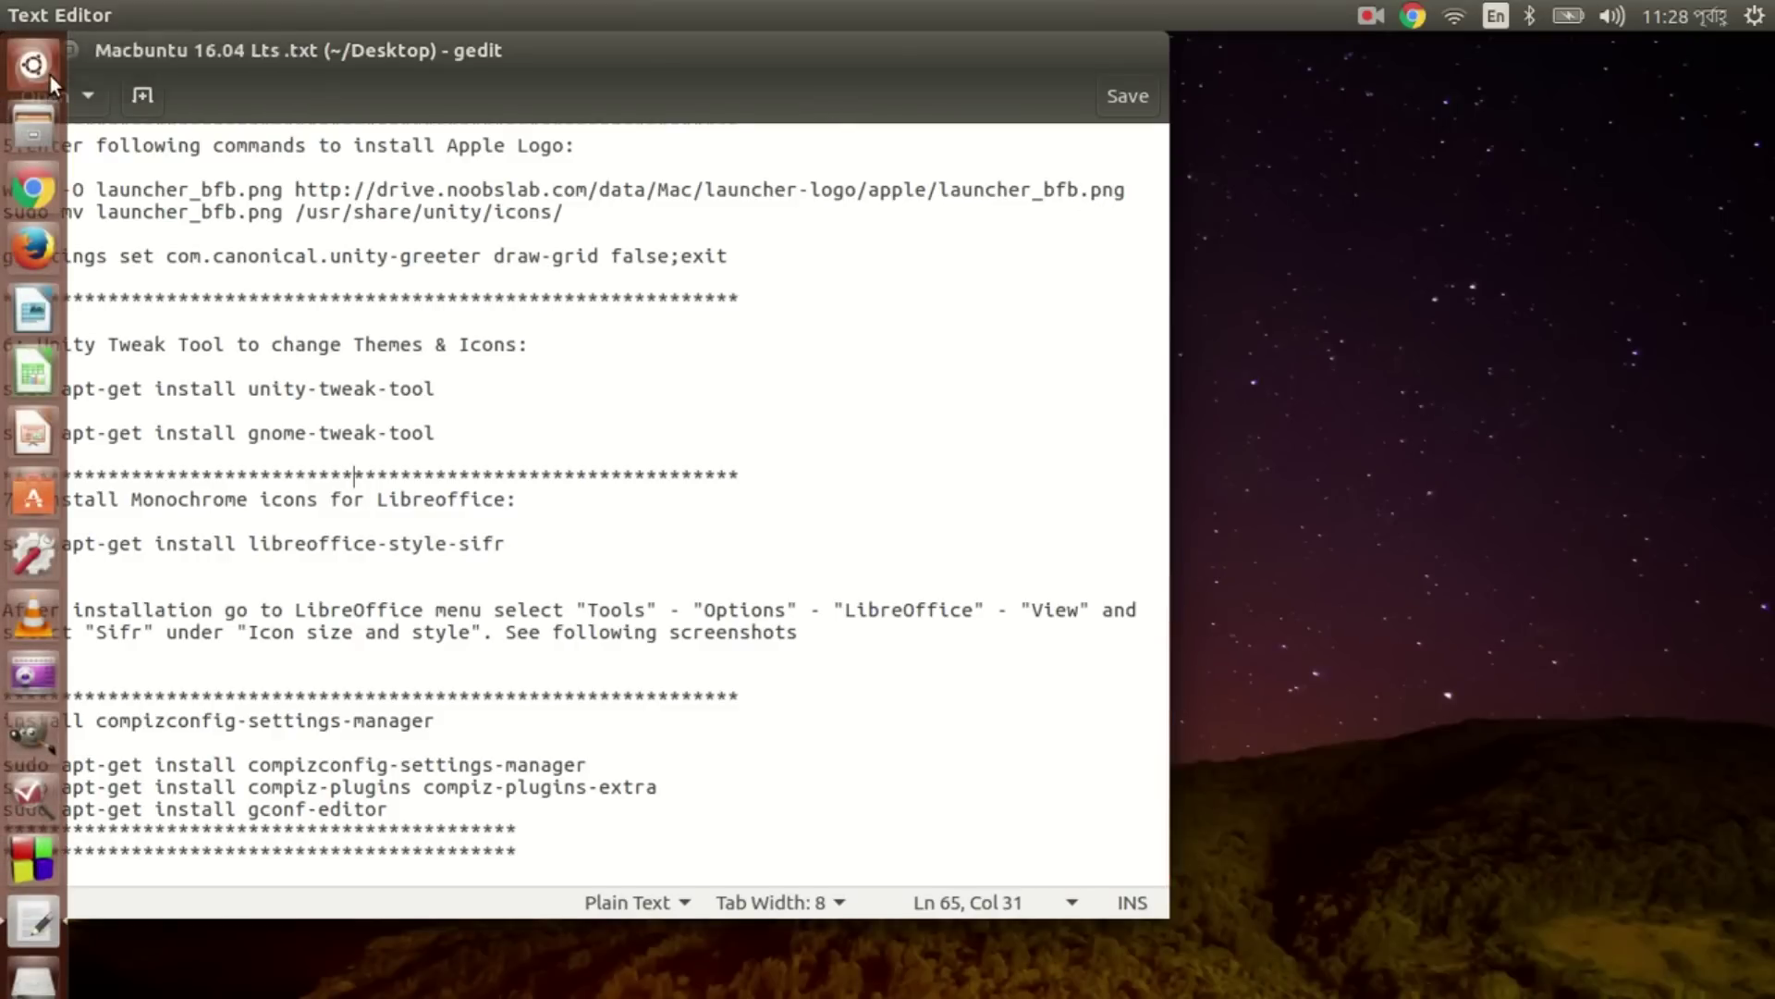
left_click(50, 76)
key("BackSpace")
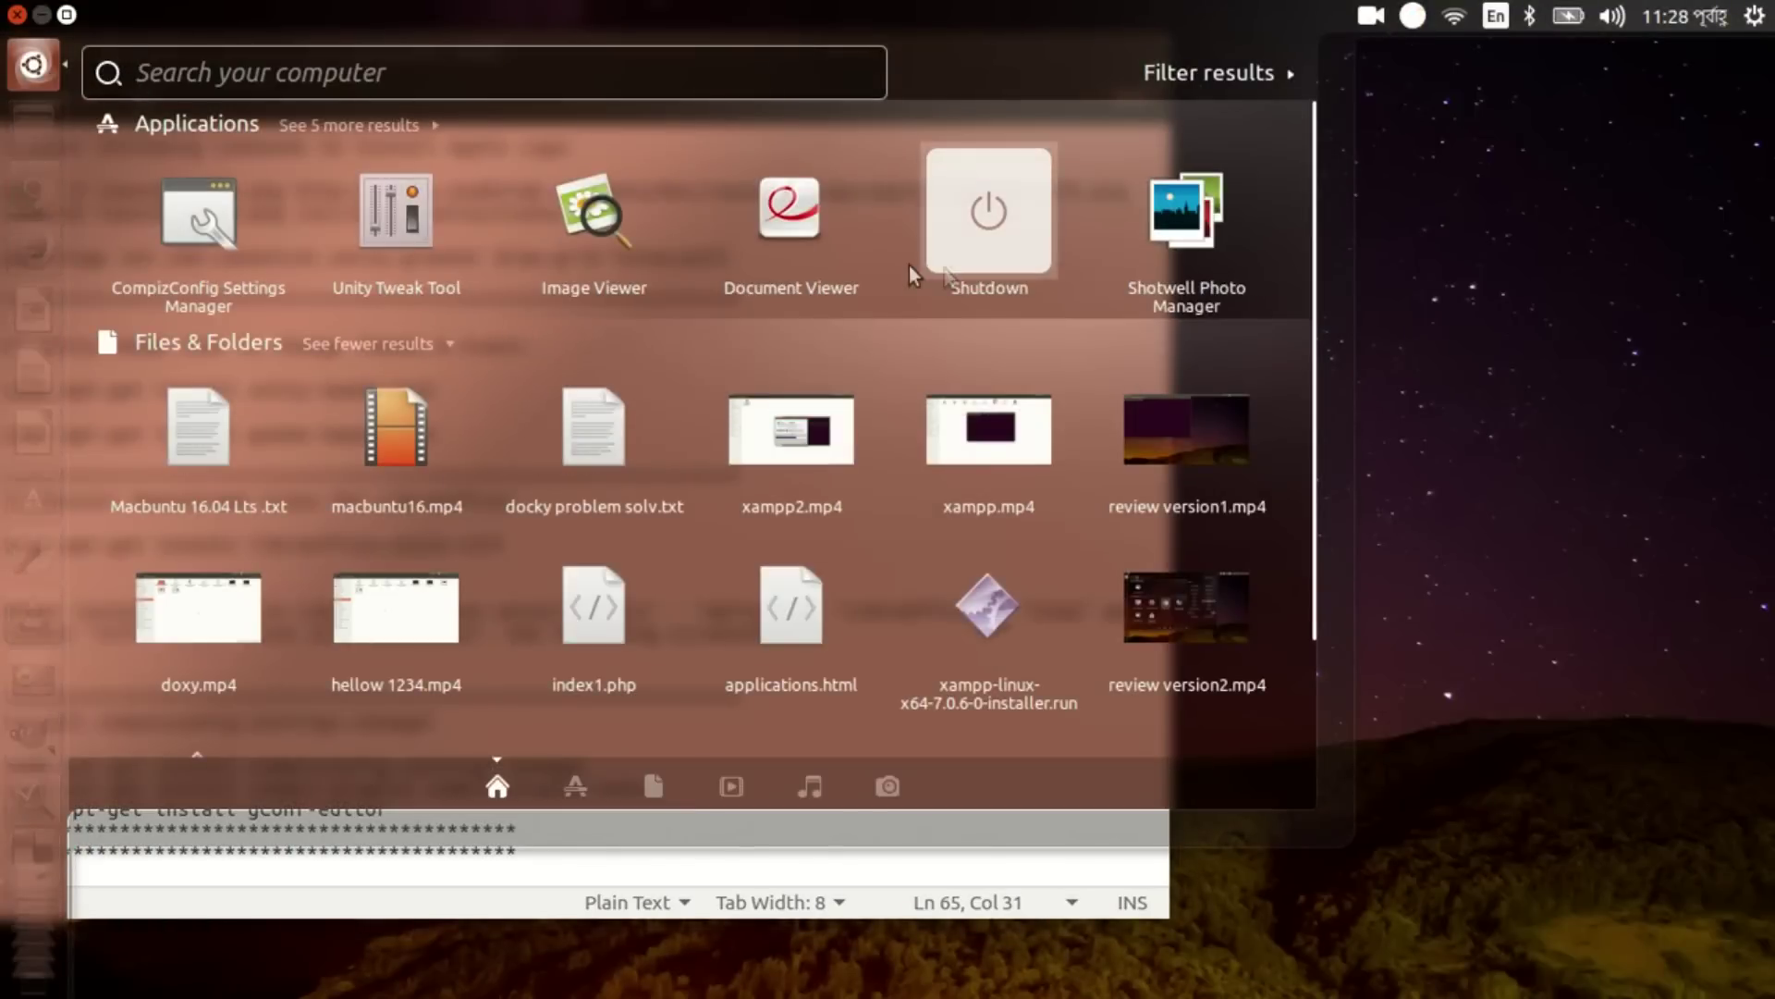
left_click(1423, 352)
left_click(1755, 16)
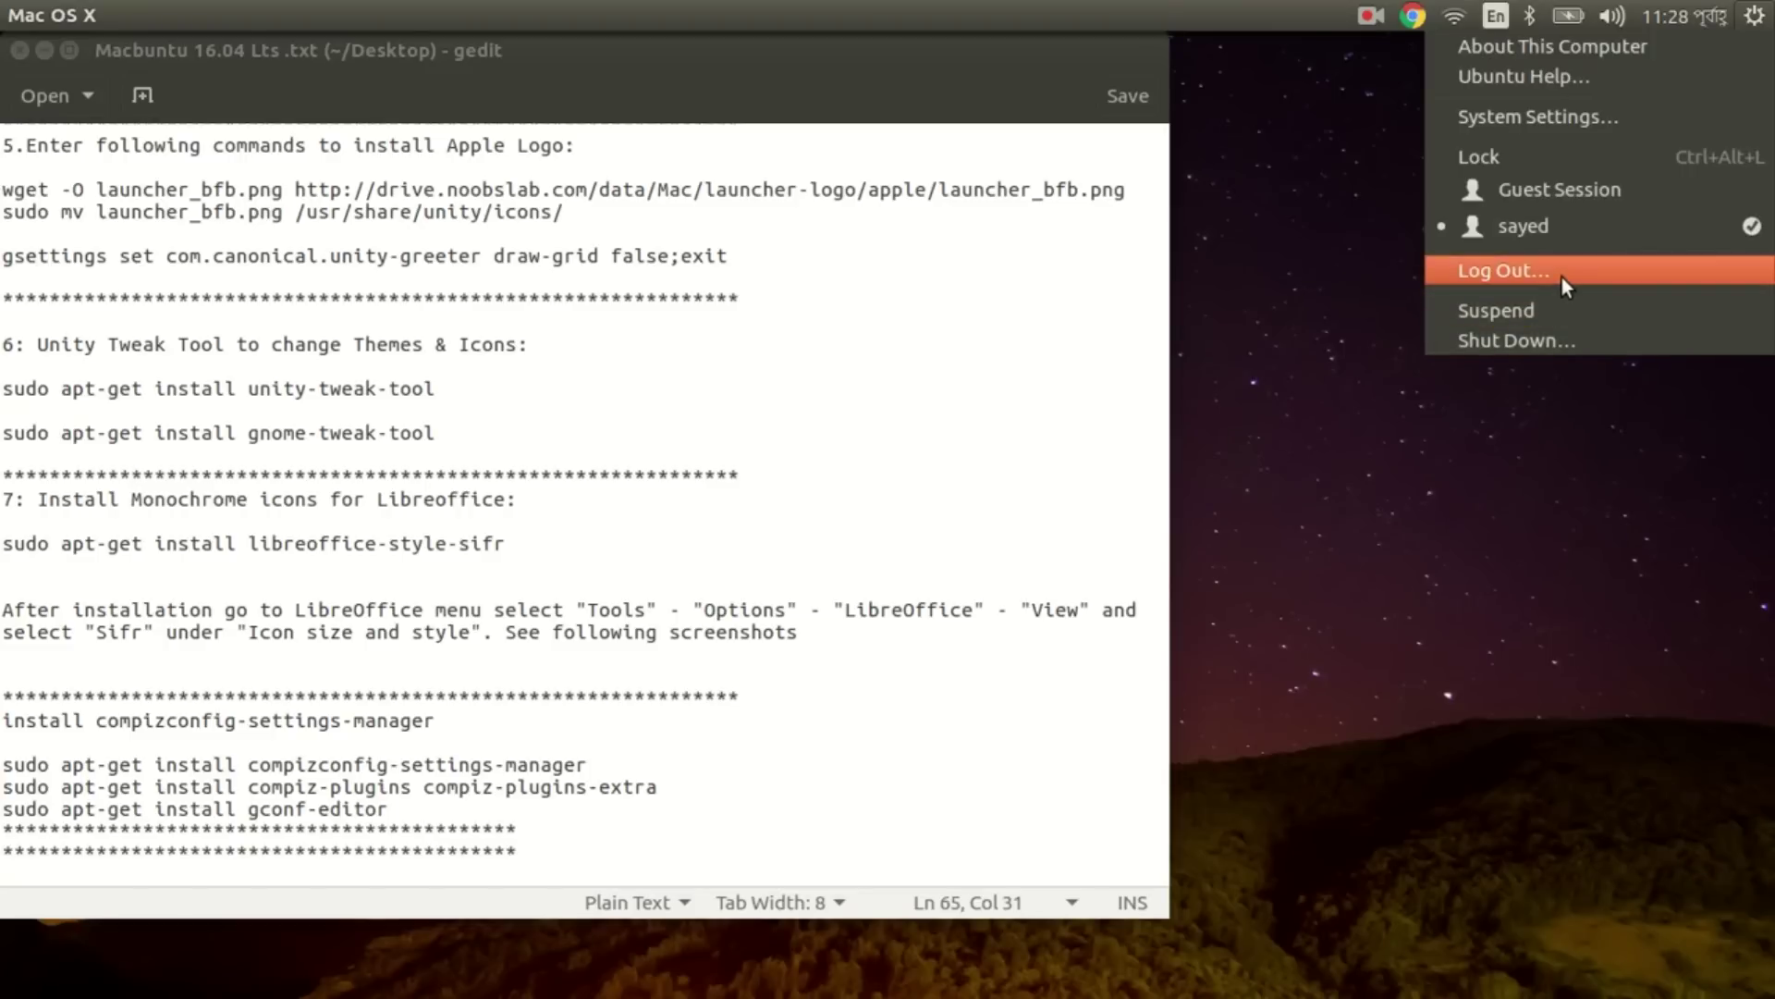
left_click(1370, 13)
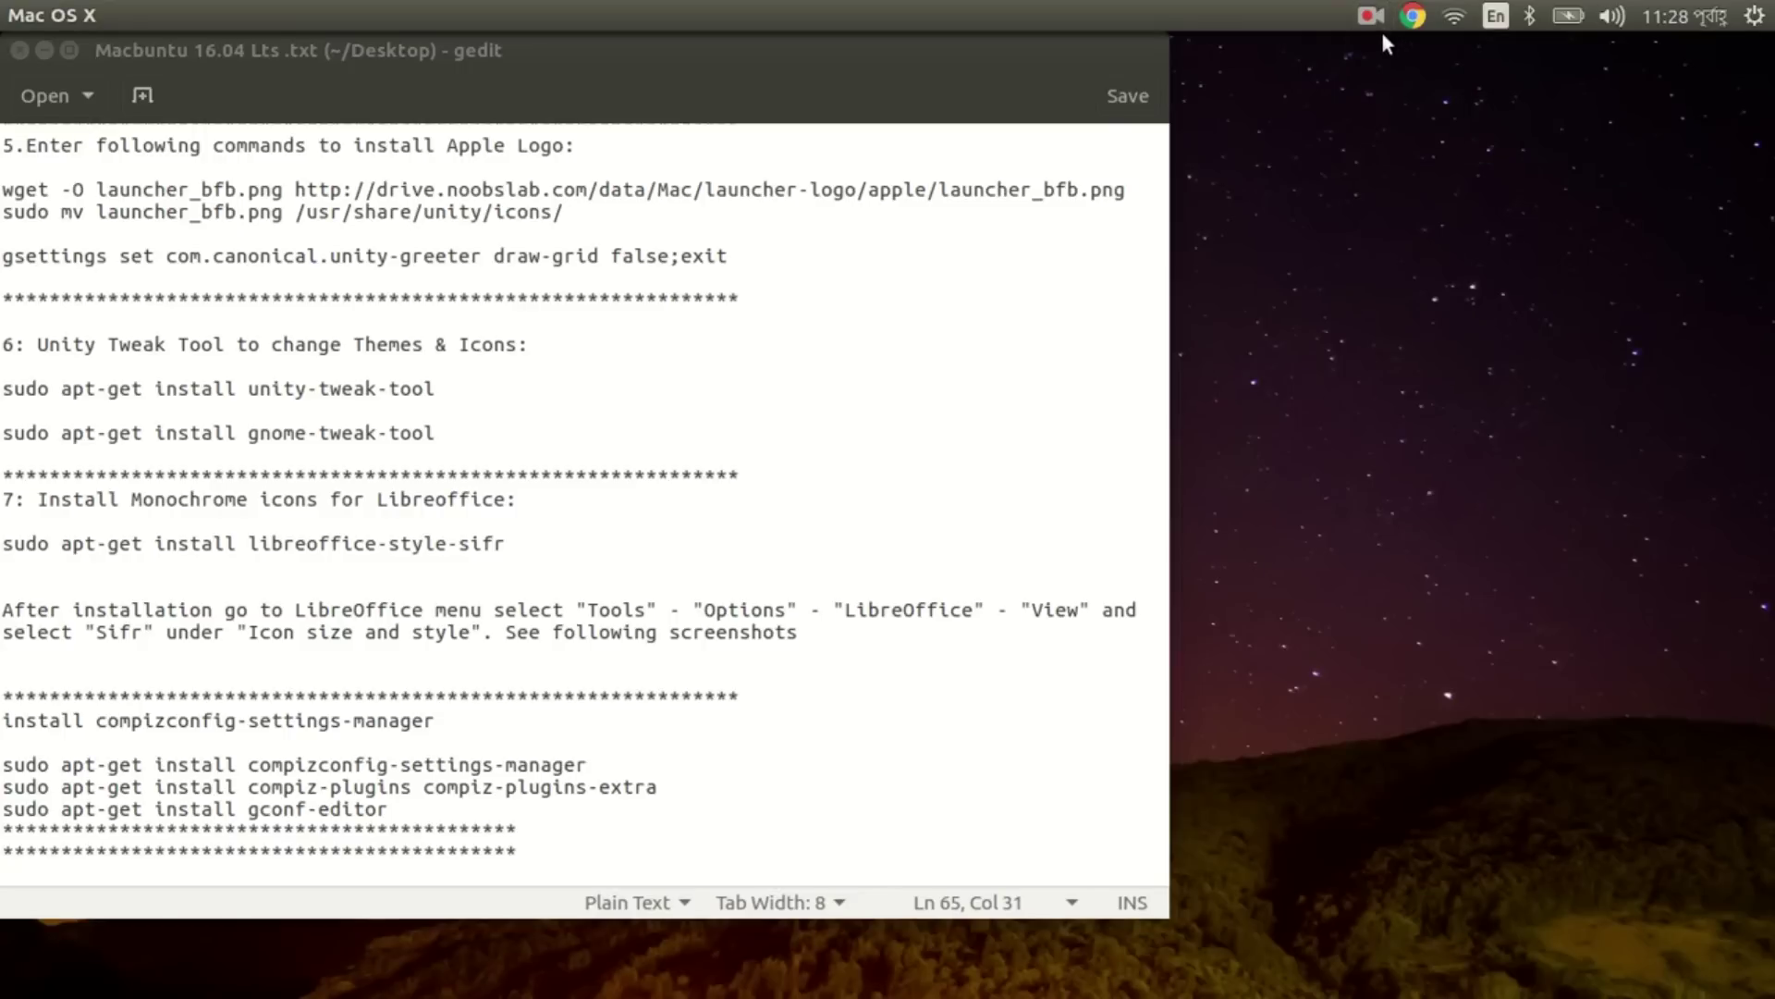
left_click(1379, 19)
left_click(1412, 74)
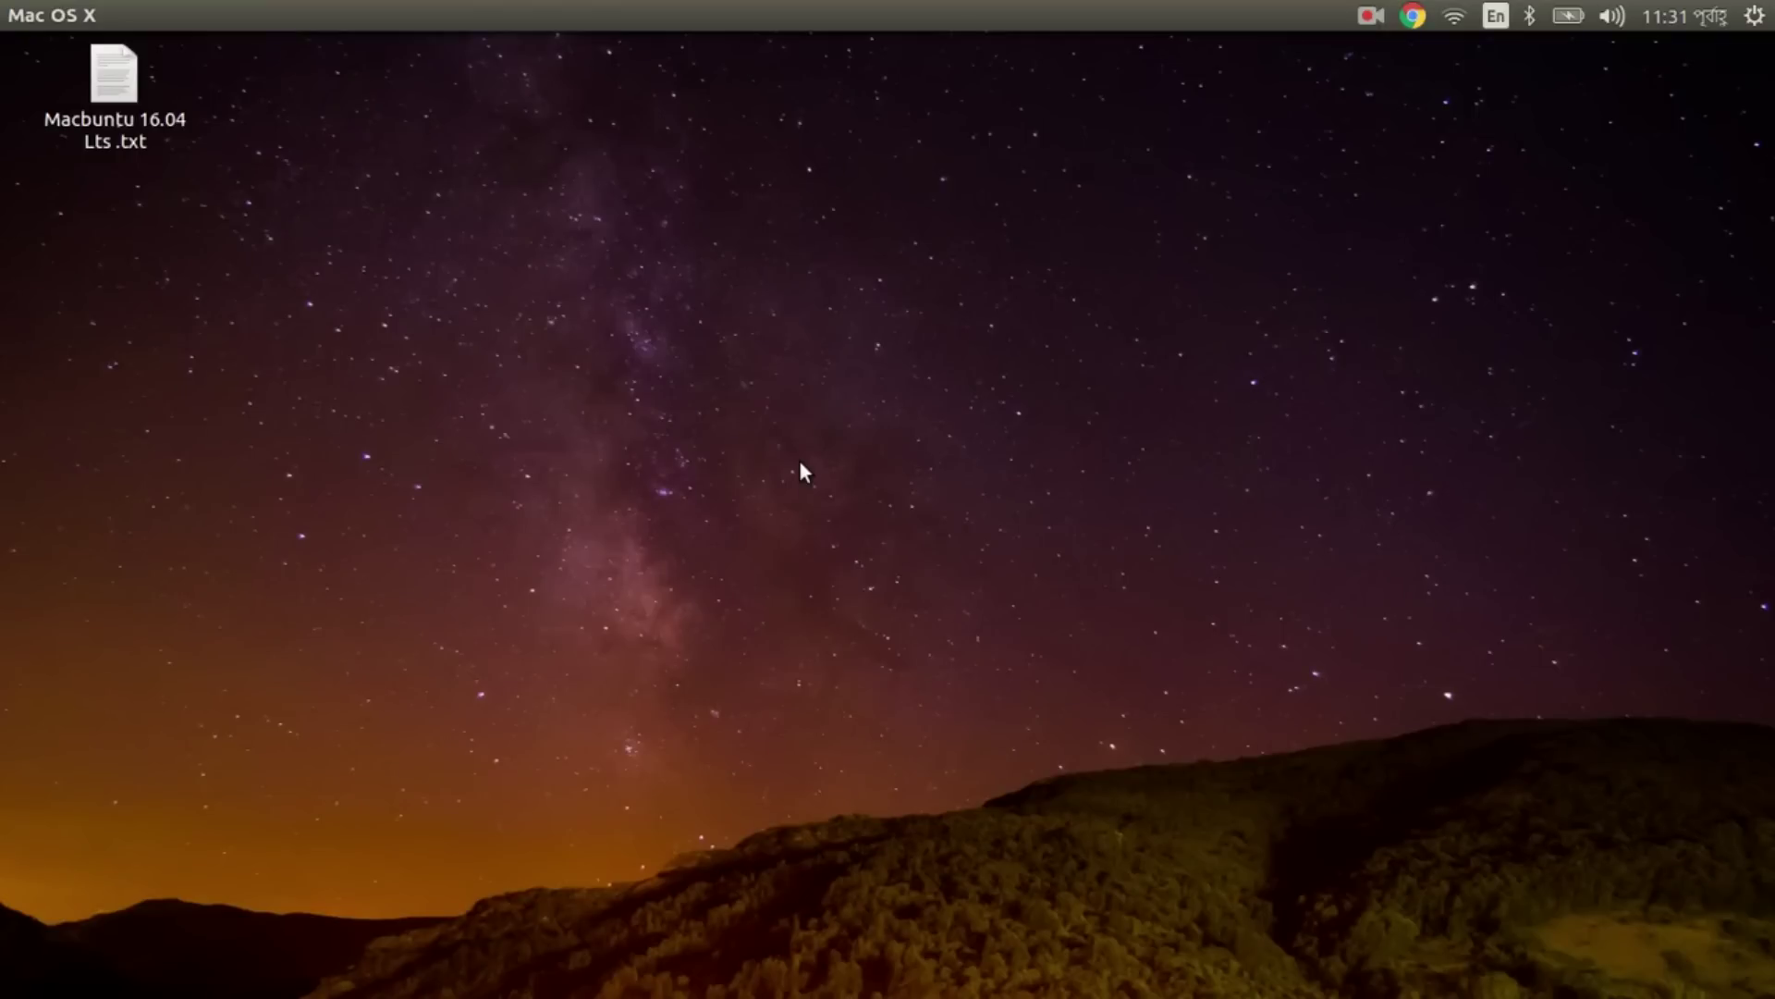
Search the Dash for "unity" and open Unity Tweak Tool.
key("super")
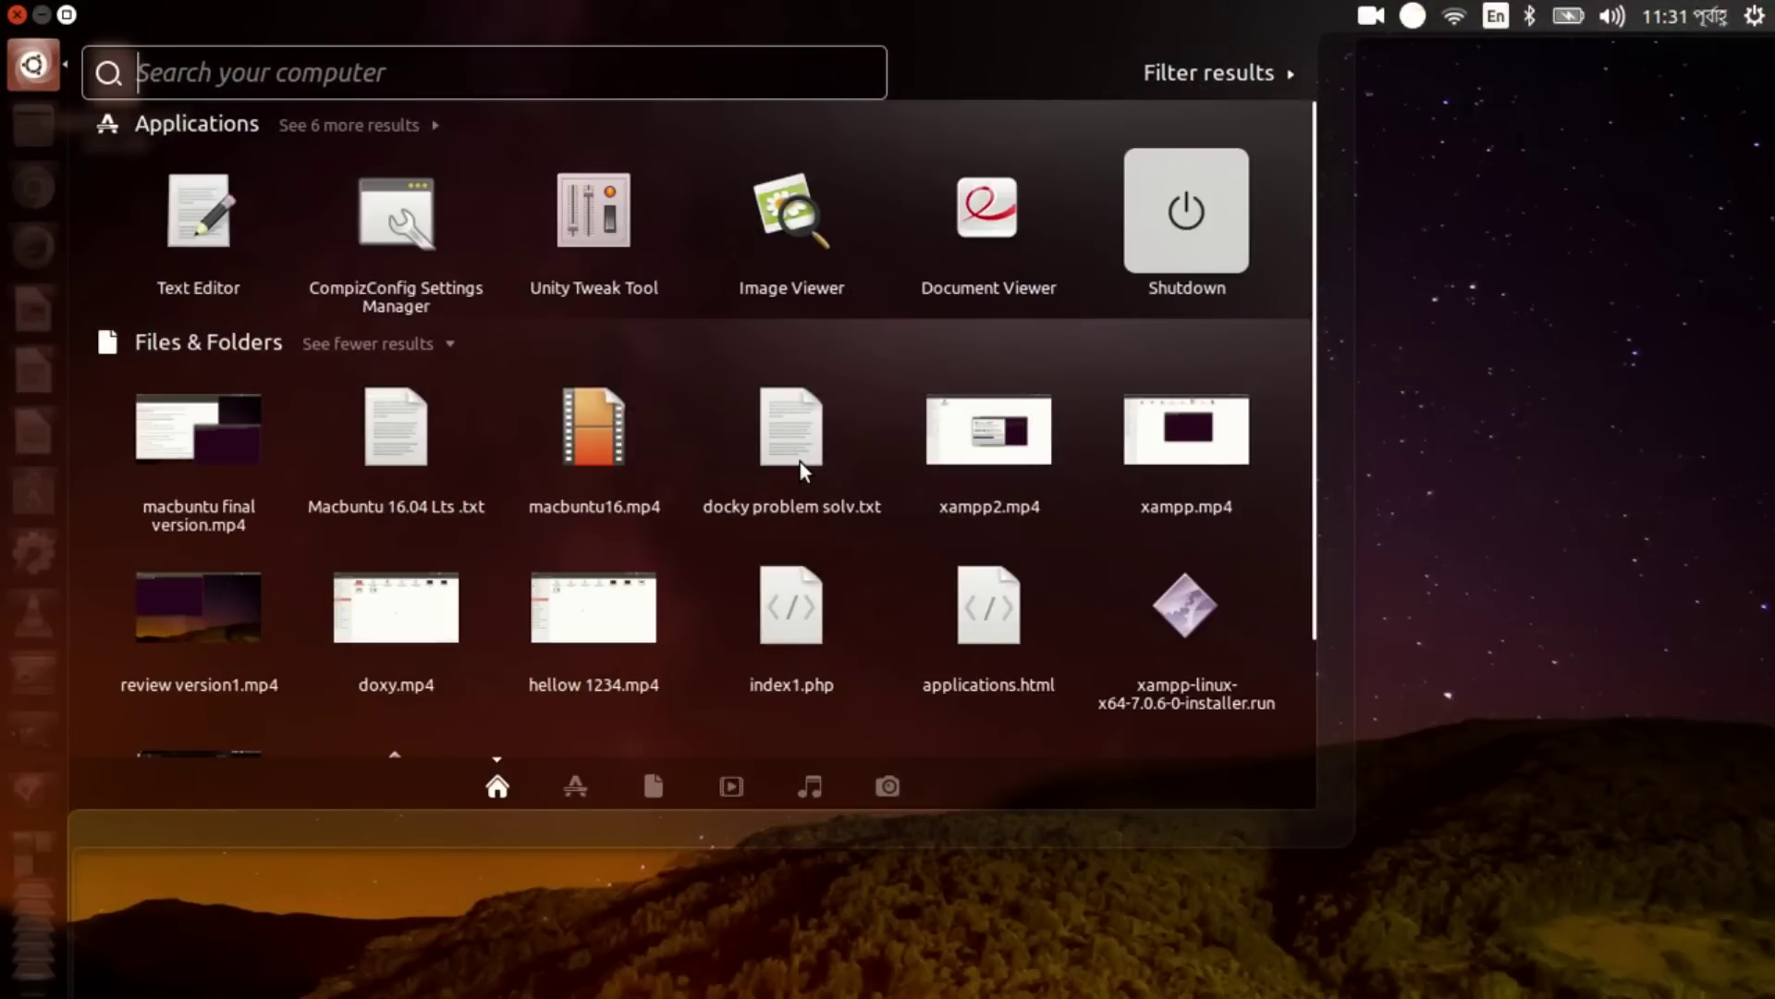
type("u")
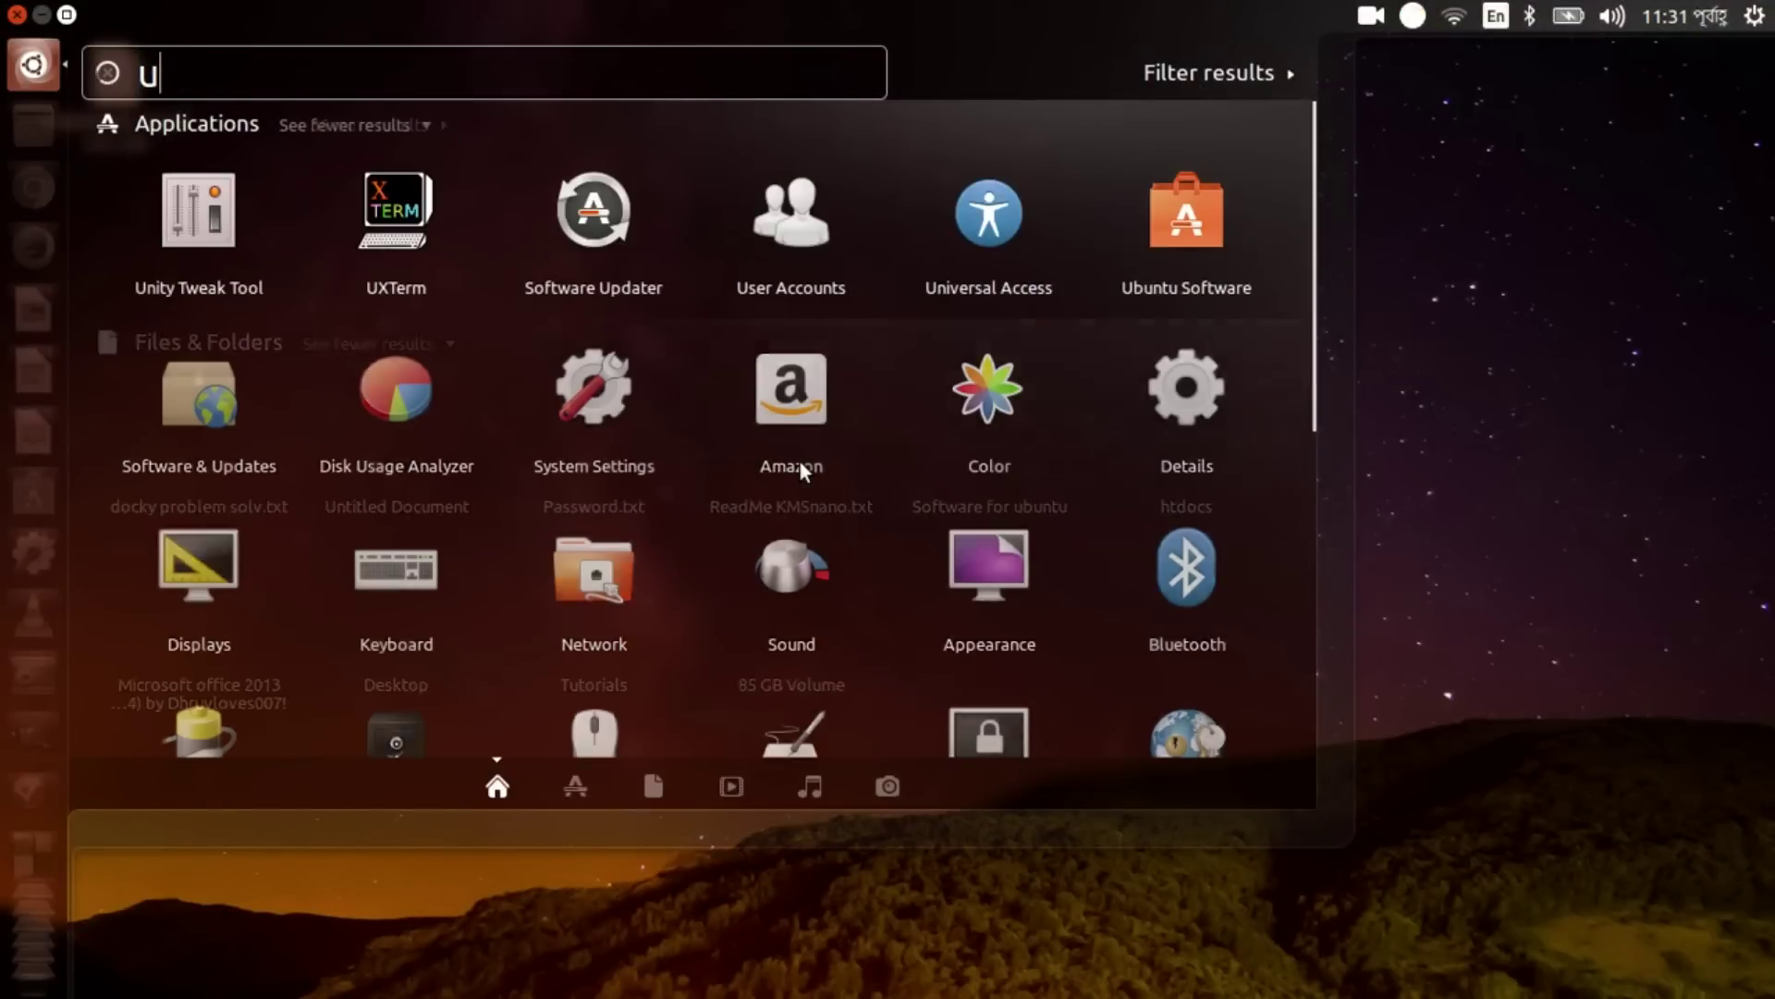
type("niyt")
key("BackSpace")
key("BackSpace")
type("ty")
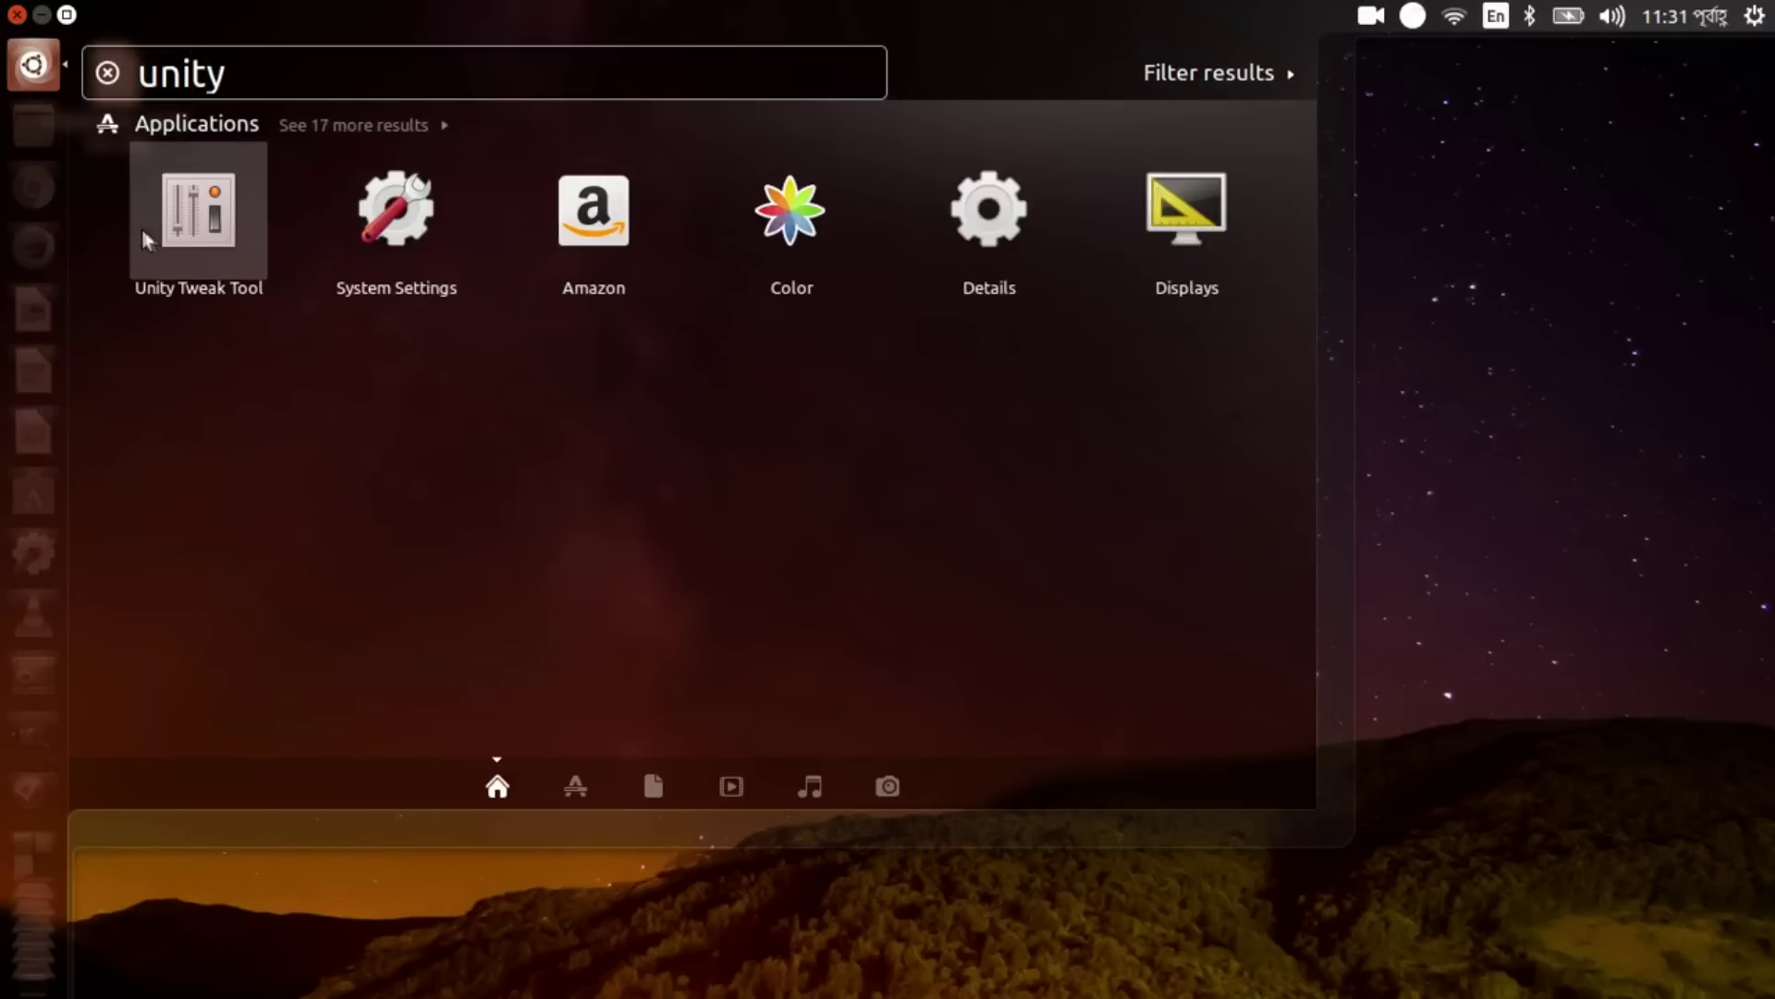
left_click(181, 226)
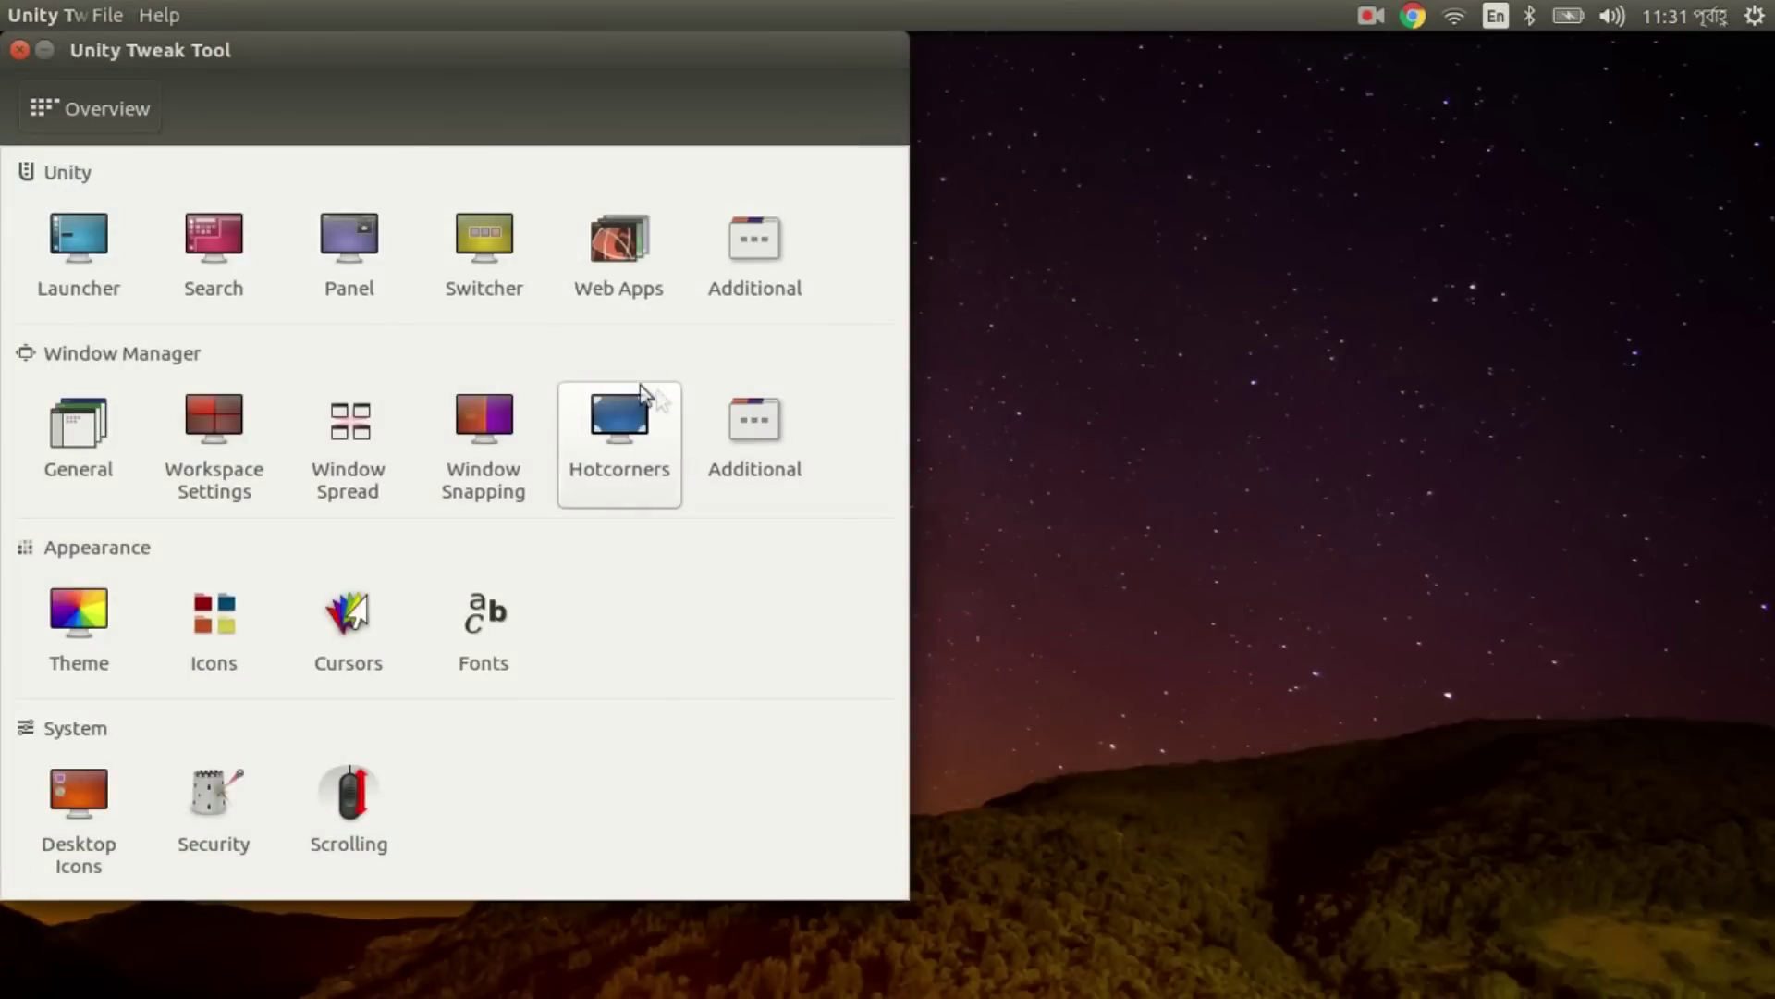
Try the Macbuntu-os-ucgm and Macbuntu-os themes, apply Macbuntu-os-unity-classic, and move the Unity Tweak Tool window toward the middle of the desktop.
left_click(106, 618)
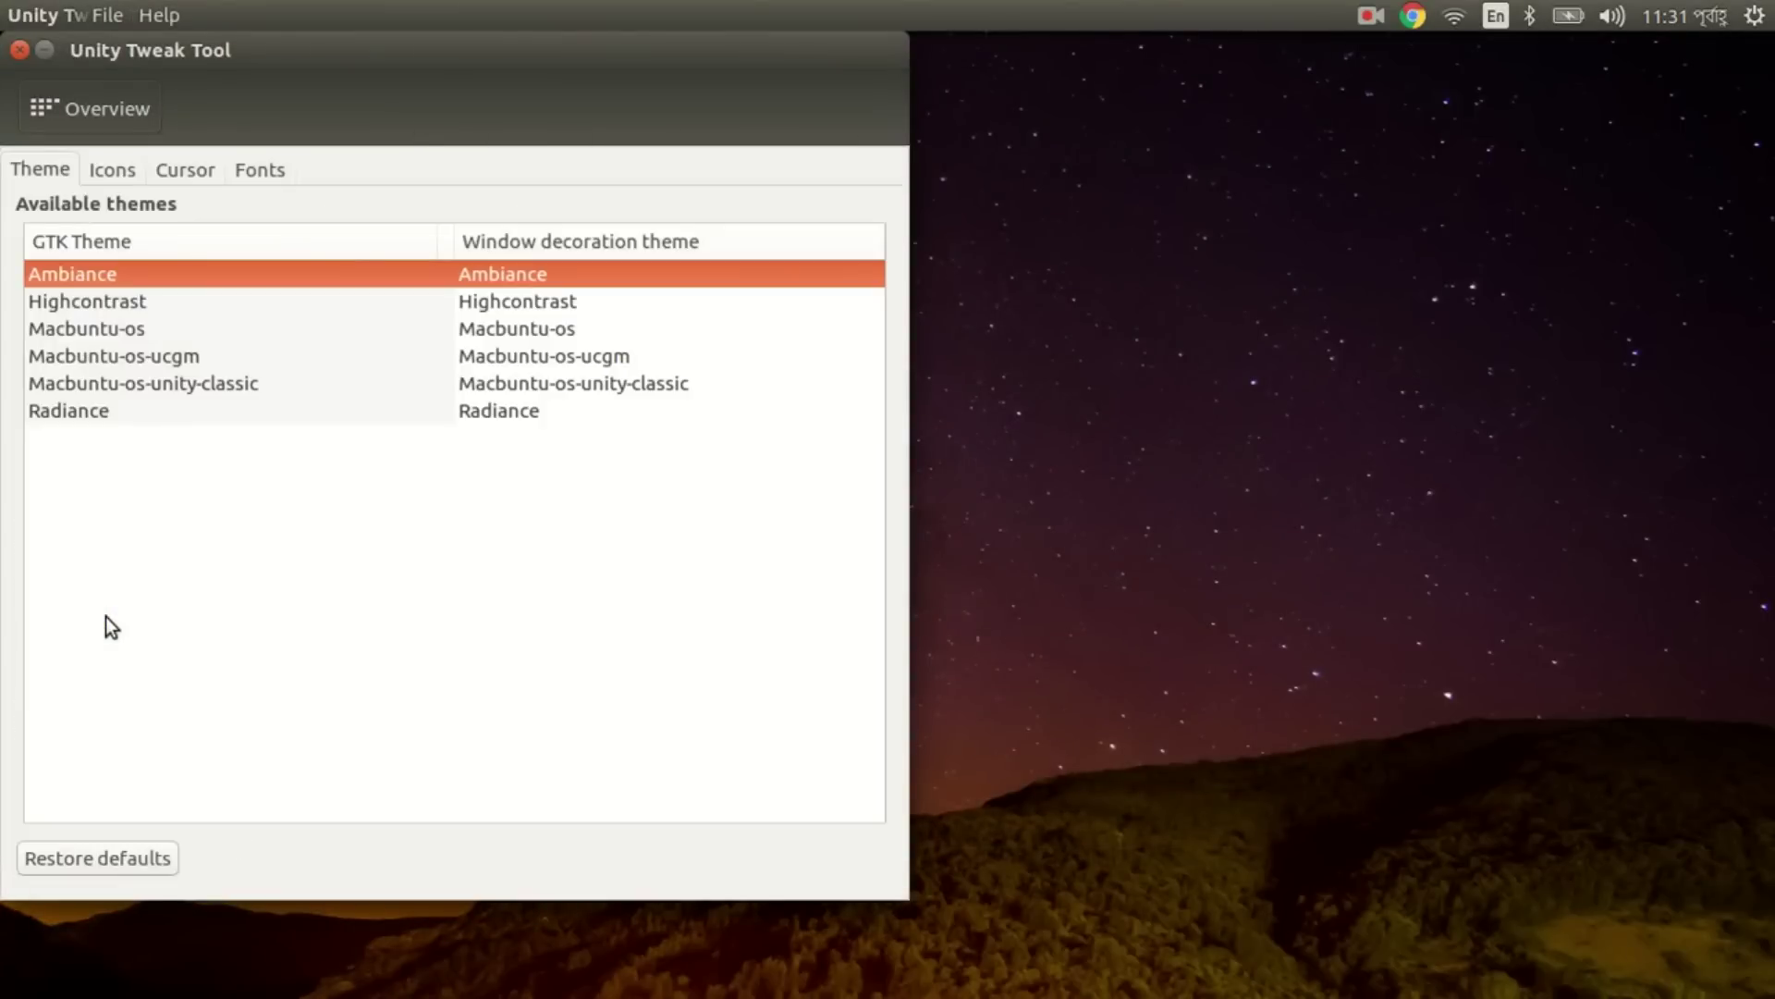
left_click(171, 357)
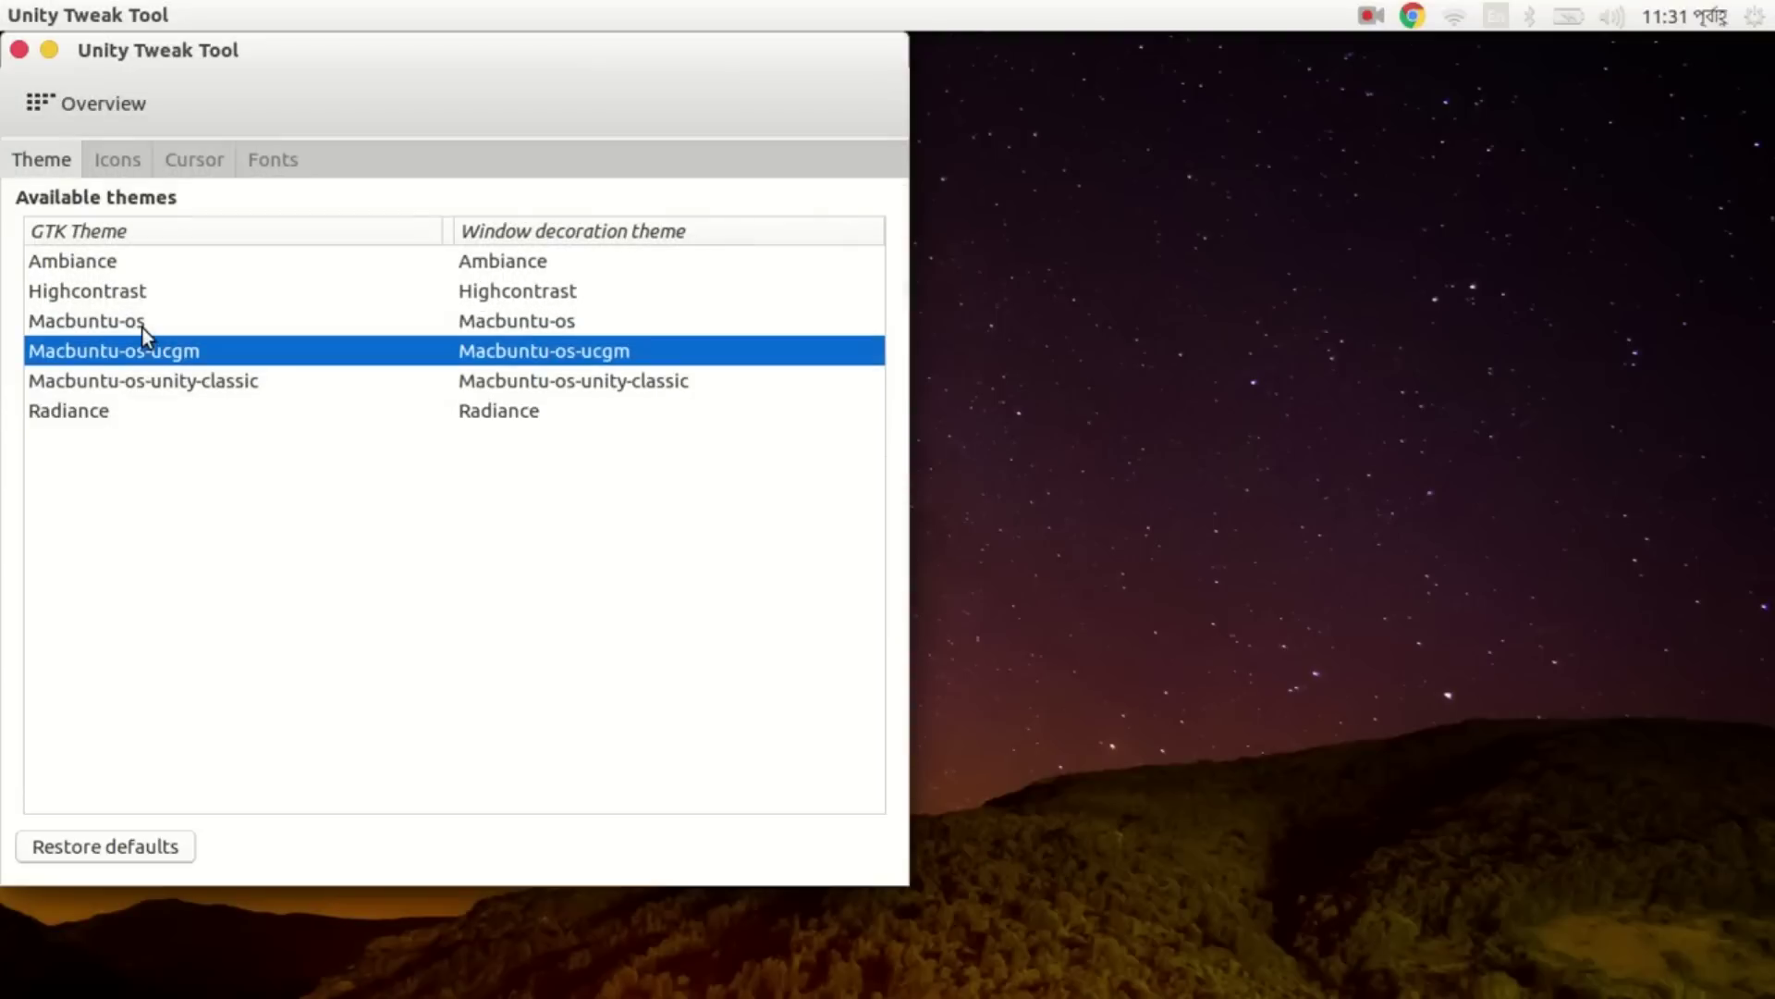
left_click(152, 320)
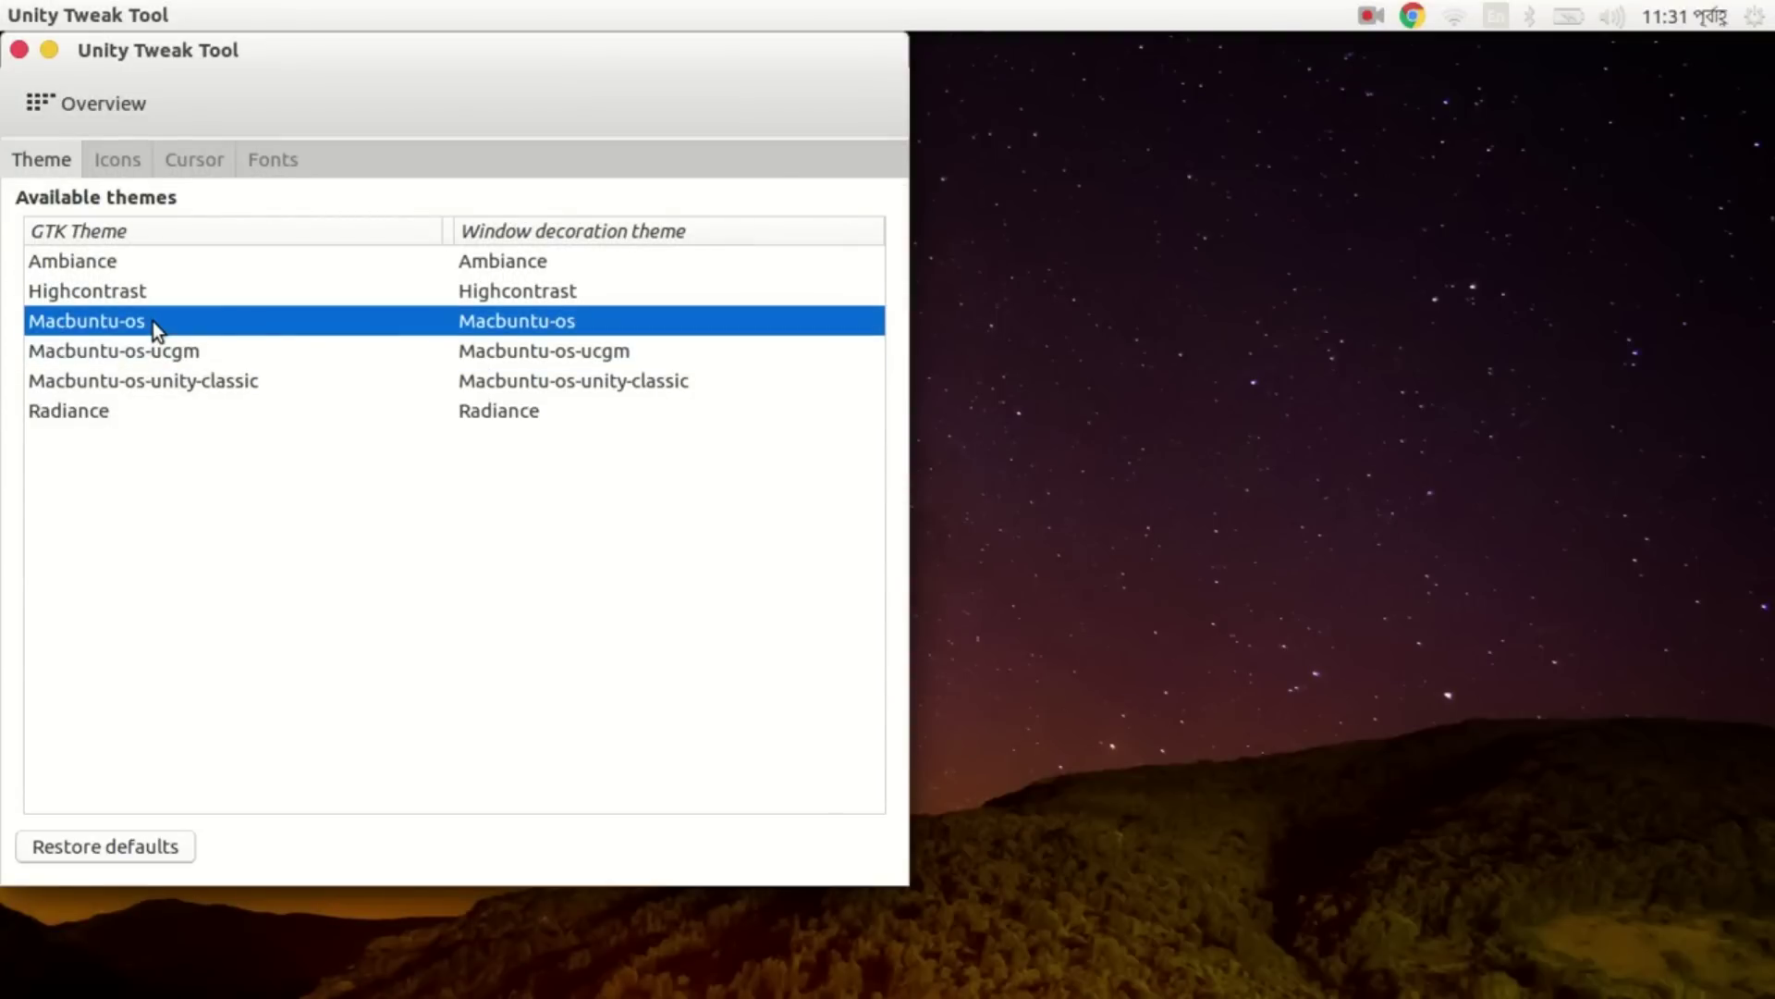
left_click(198, 353)
left_click(224, 381)
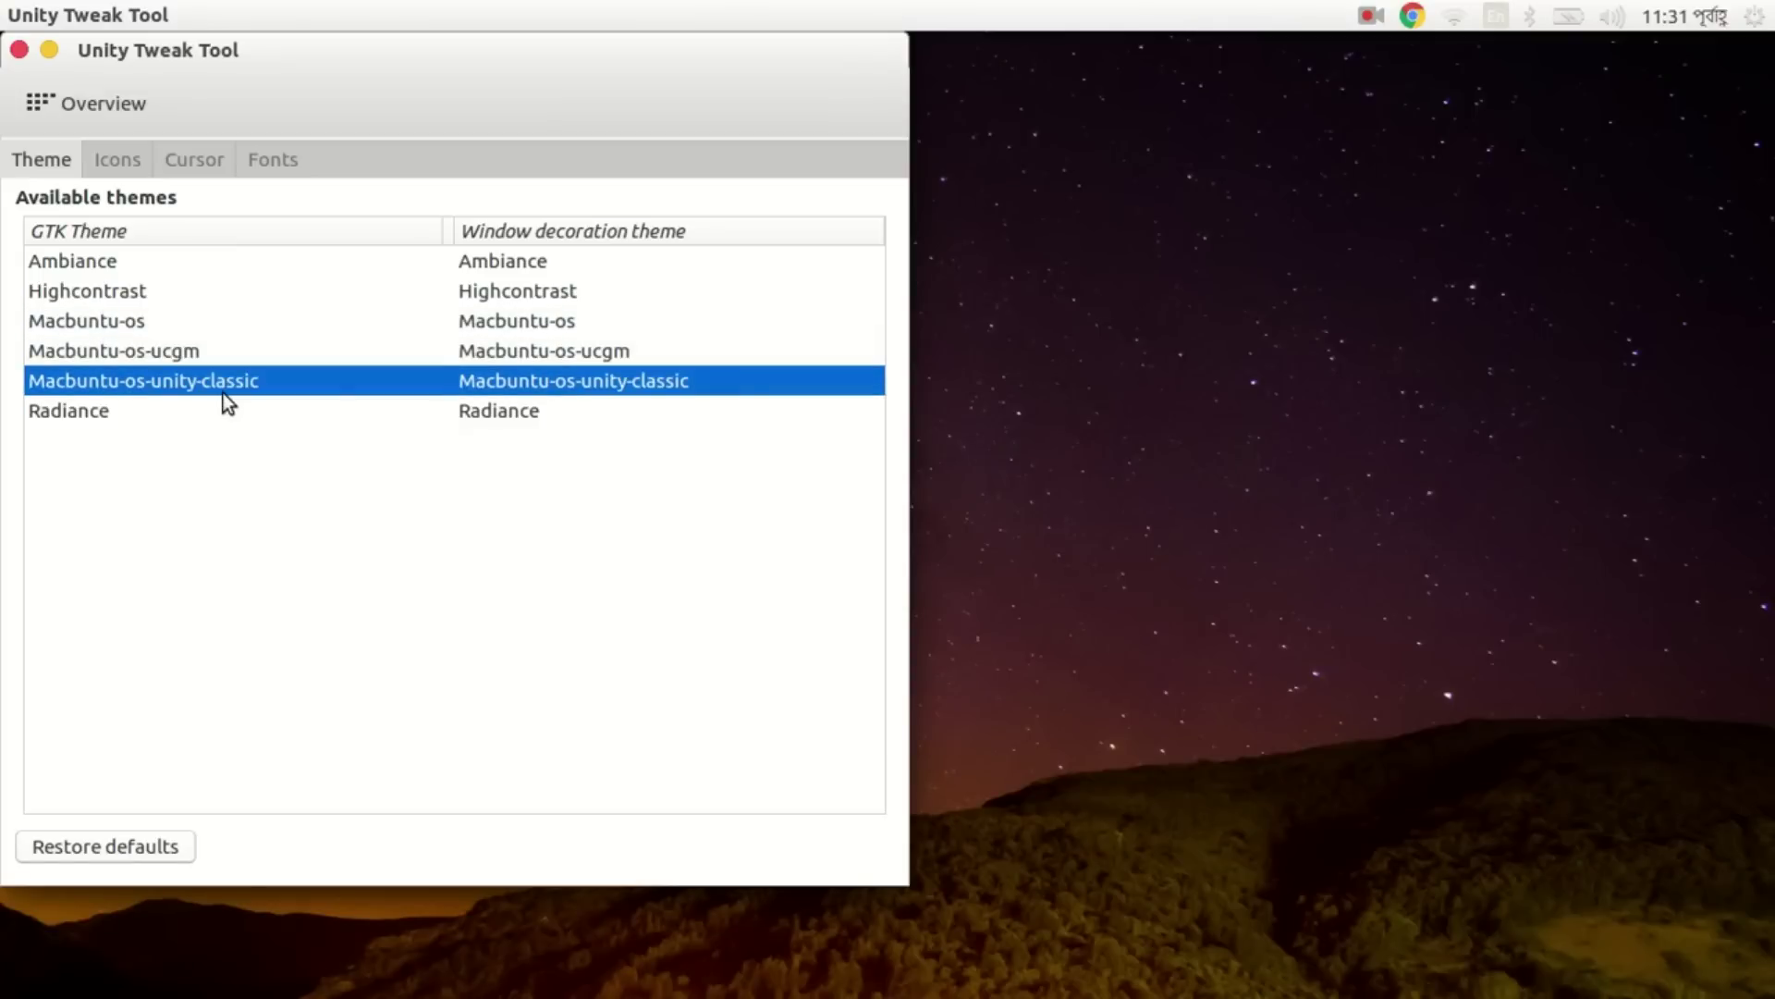
left_click_drag(364, 63, 808, 189)
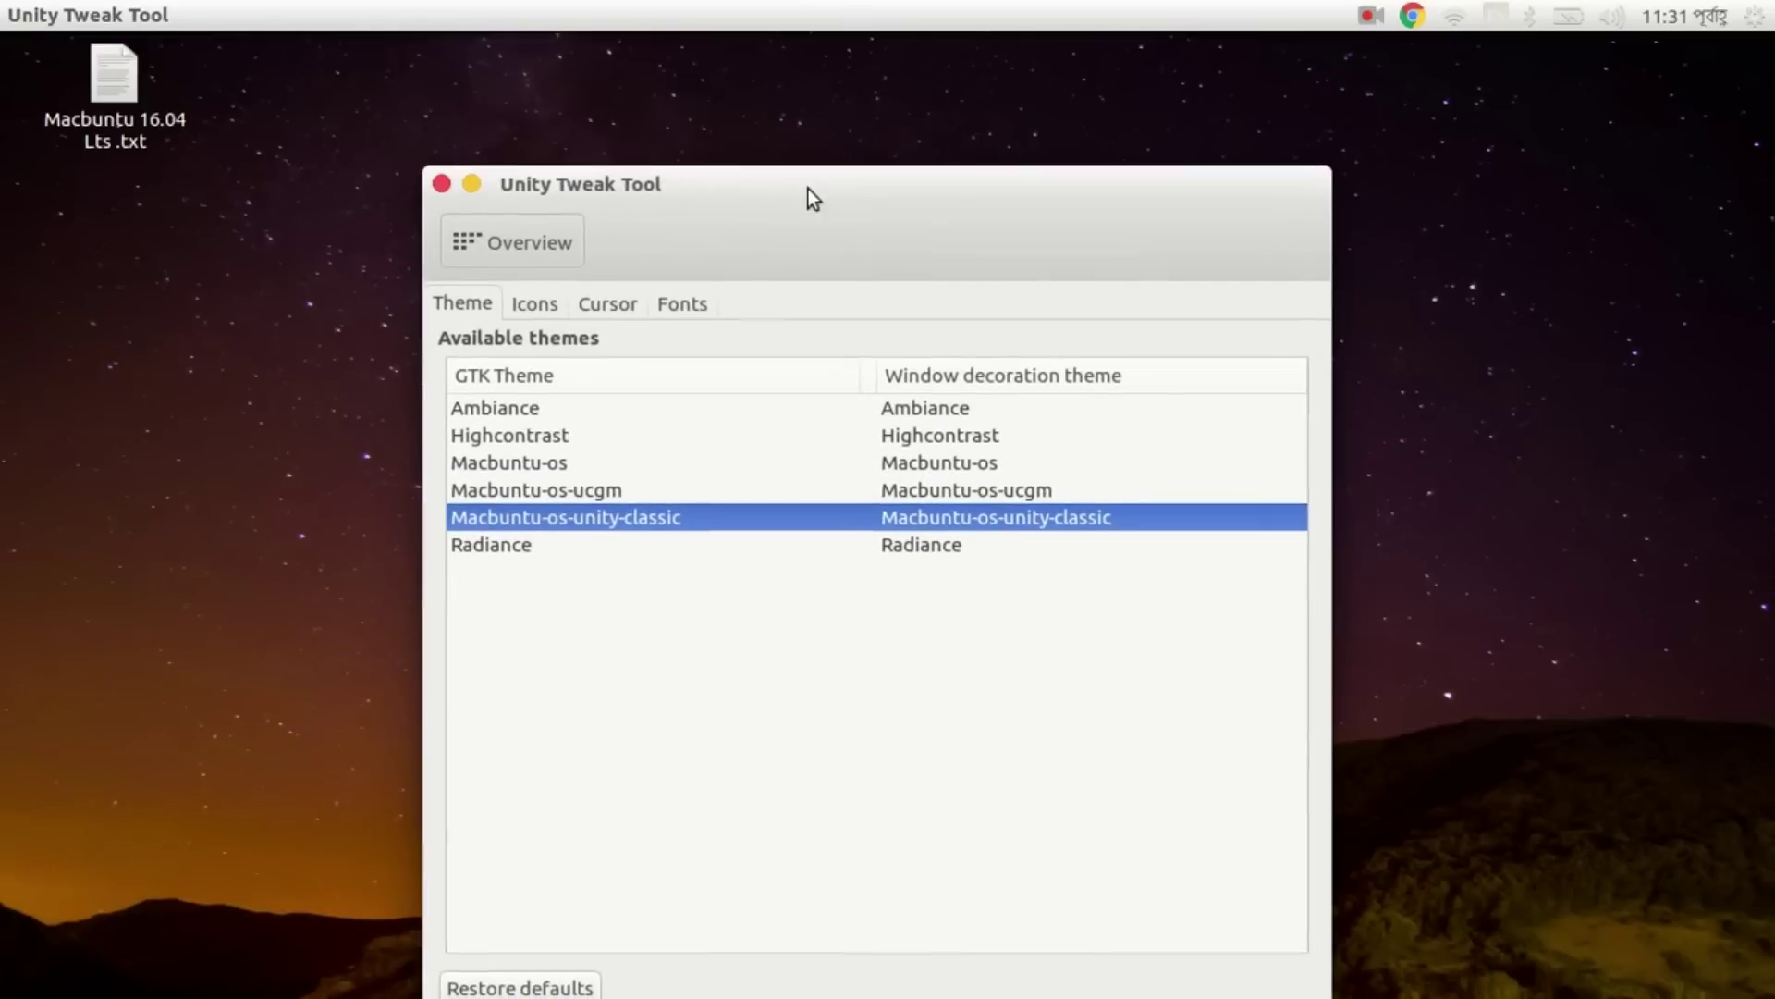
Compare the Macbuntu-os, Macbuntu-os-ucgm and Macbuntu-os-unity-classic themes, and apply Macbuntu-os as the GTK and window decoration theme.
left_click(651, 436)
left_click(656, 477)
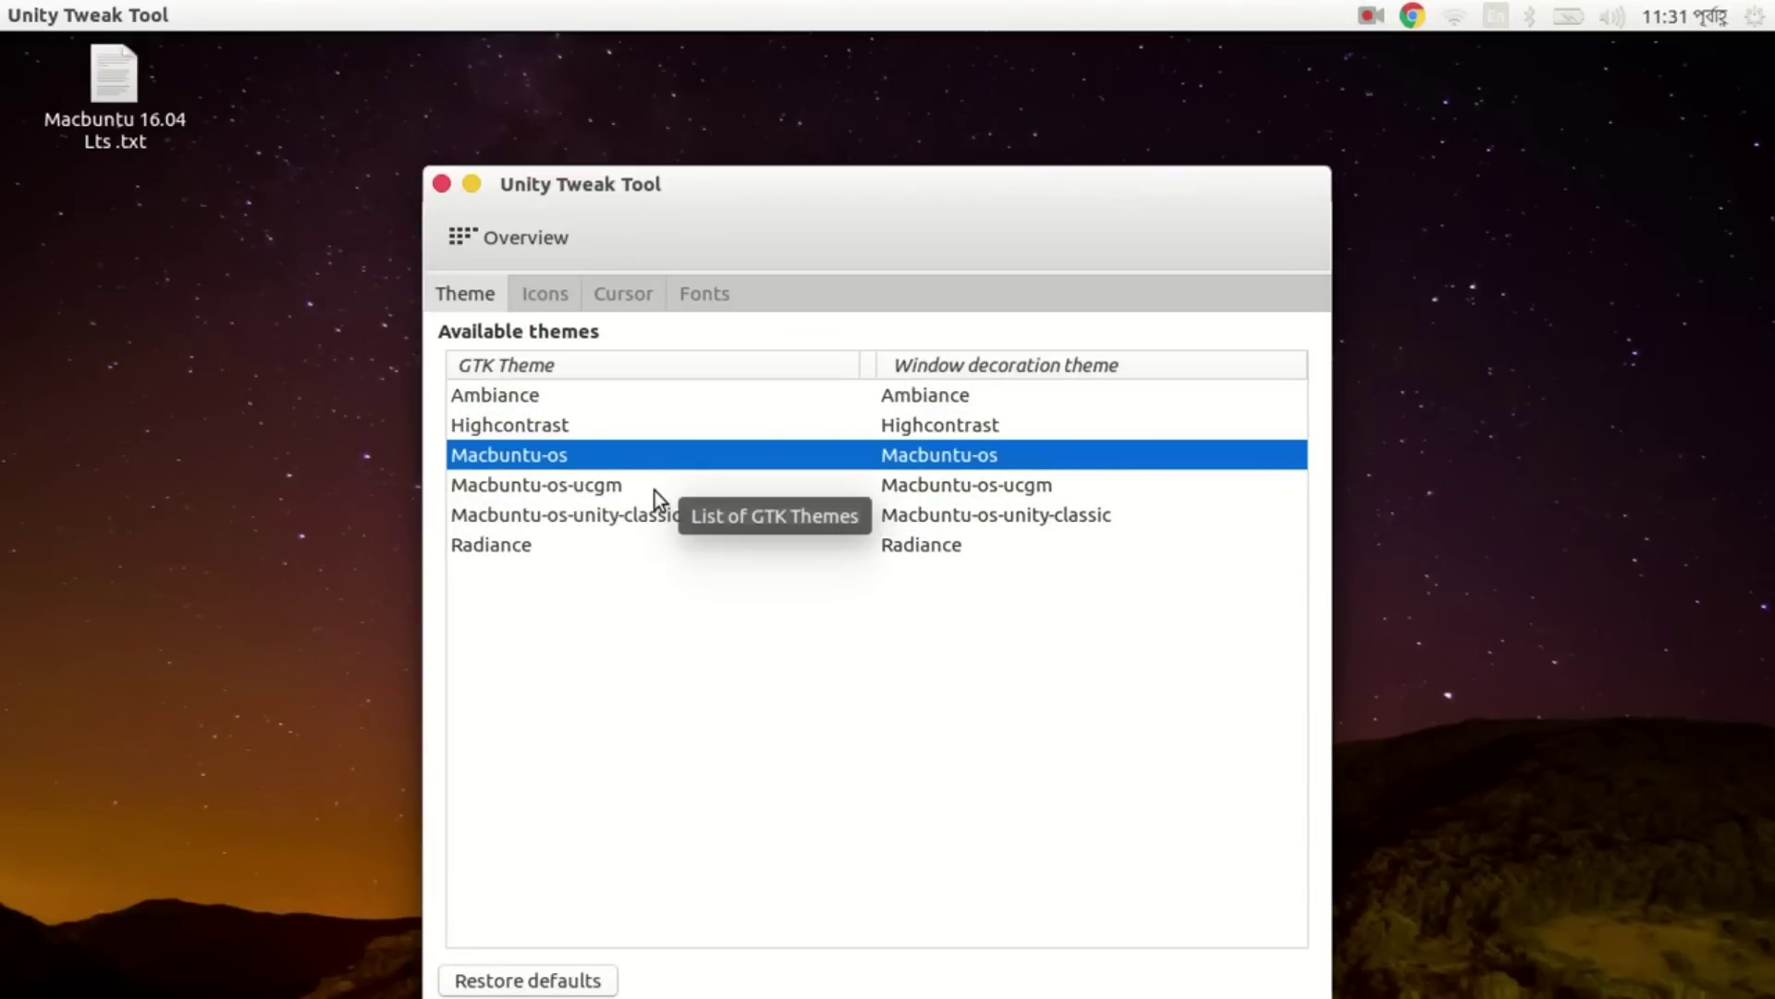
left_click(654, 490)
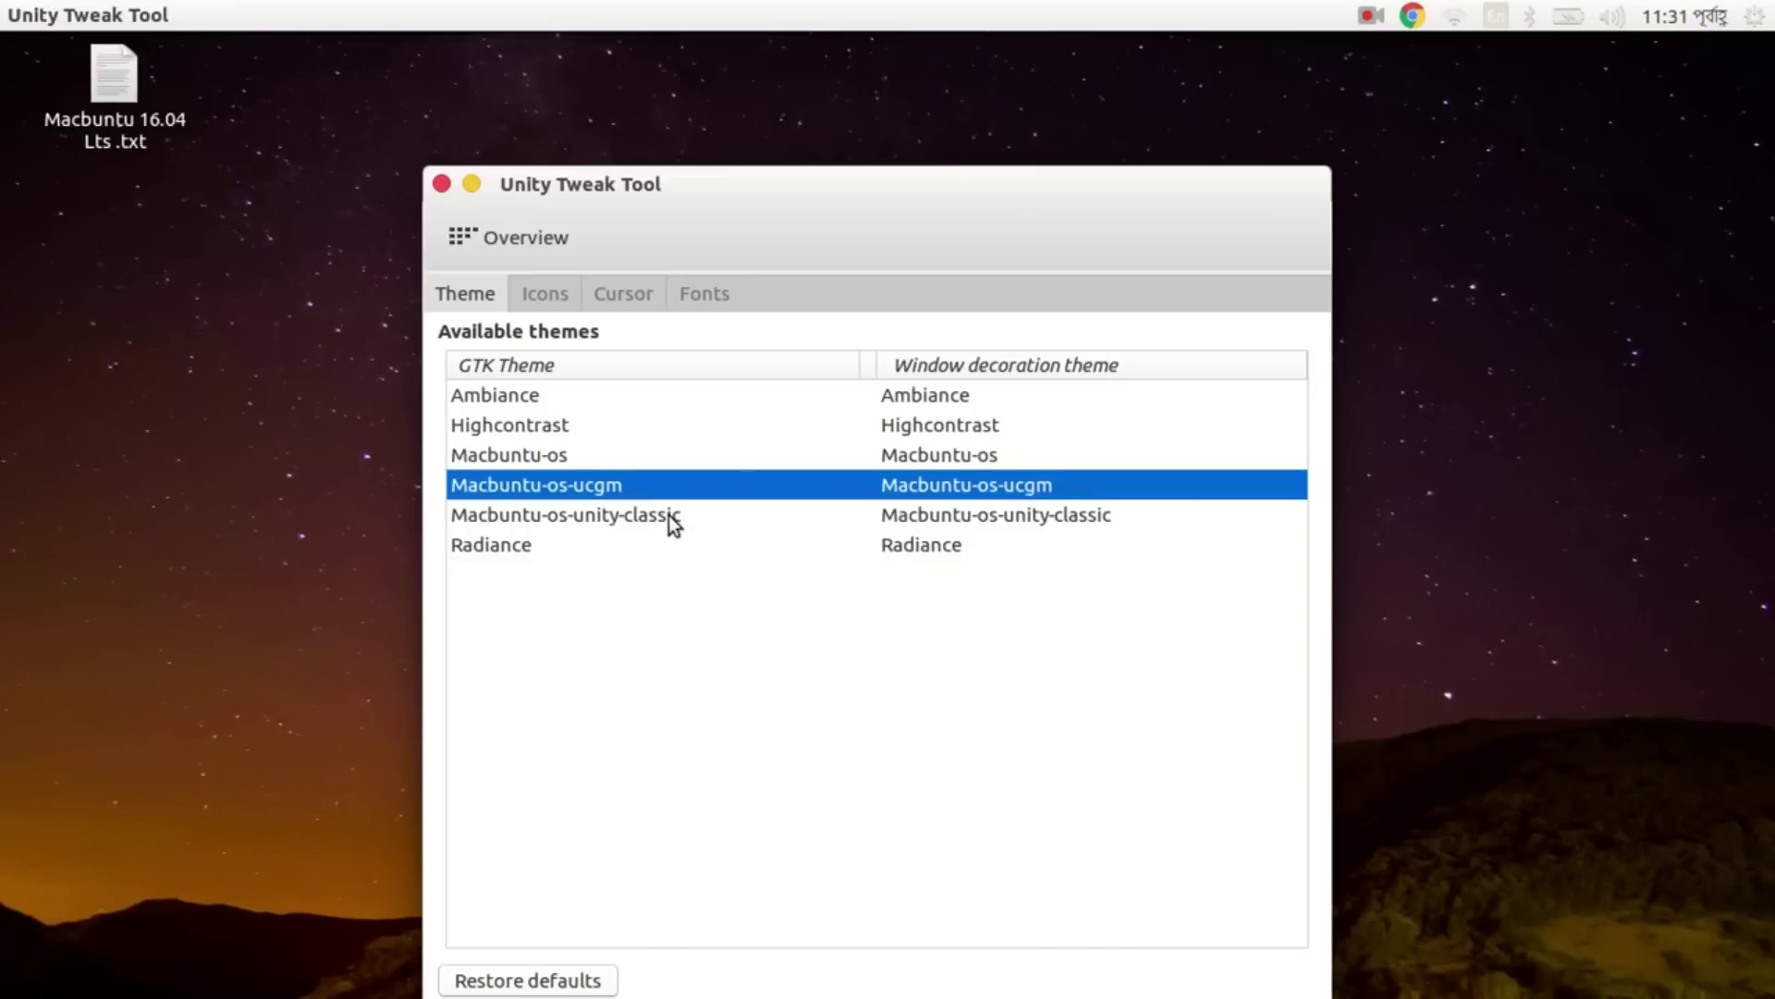
left_click(671, 518)
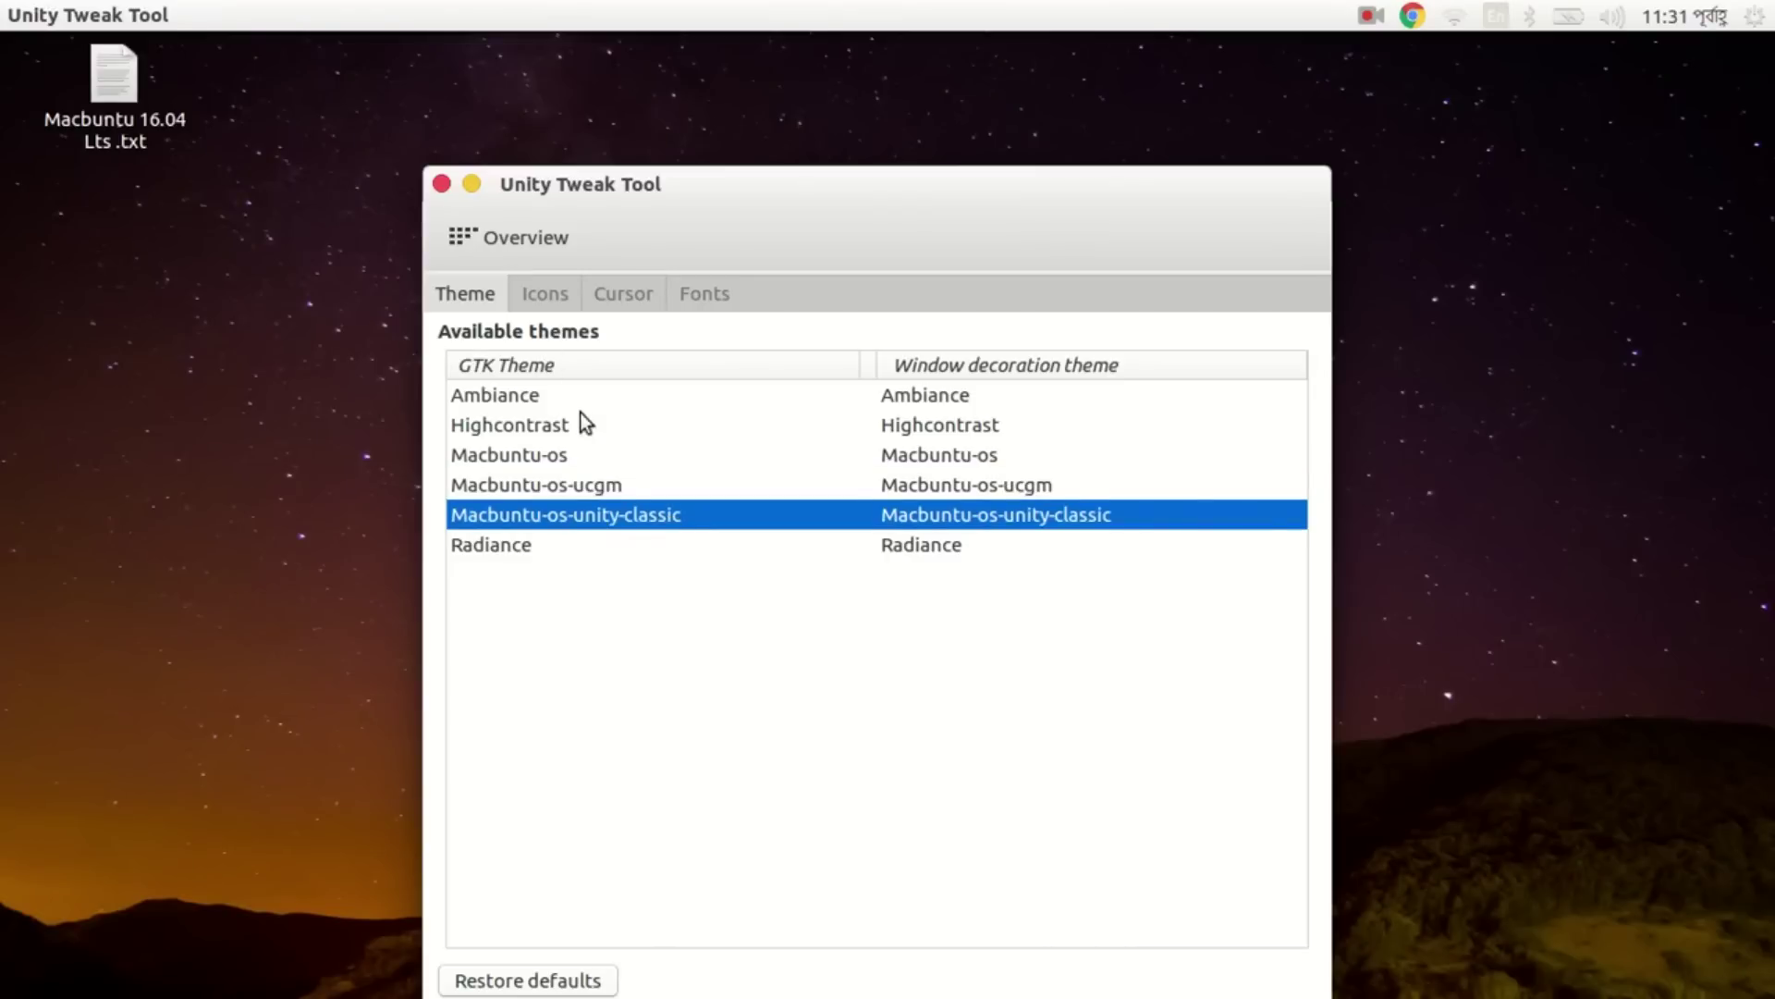
left_click(597, 470)
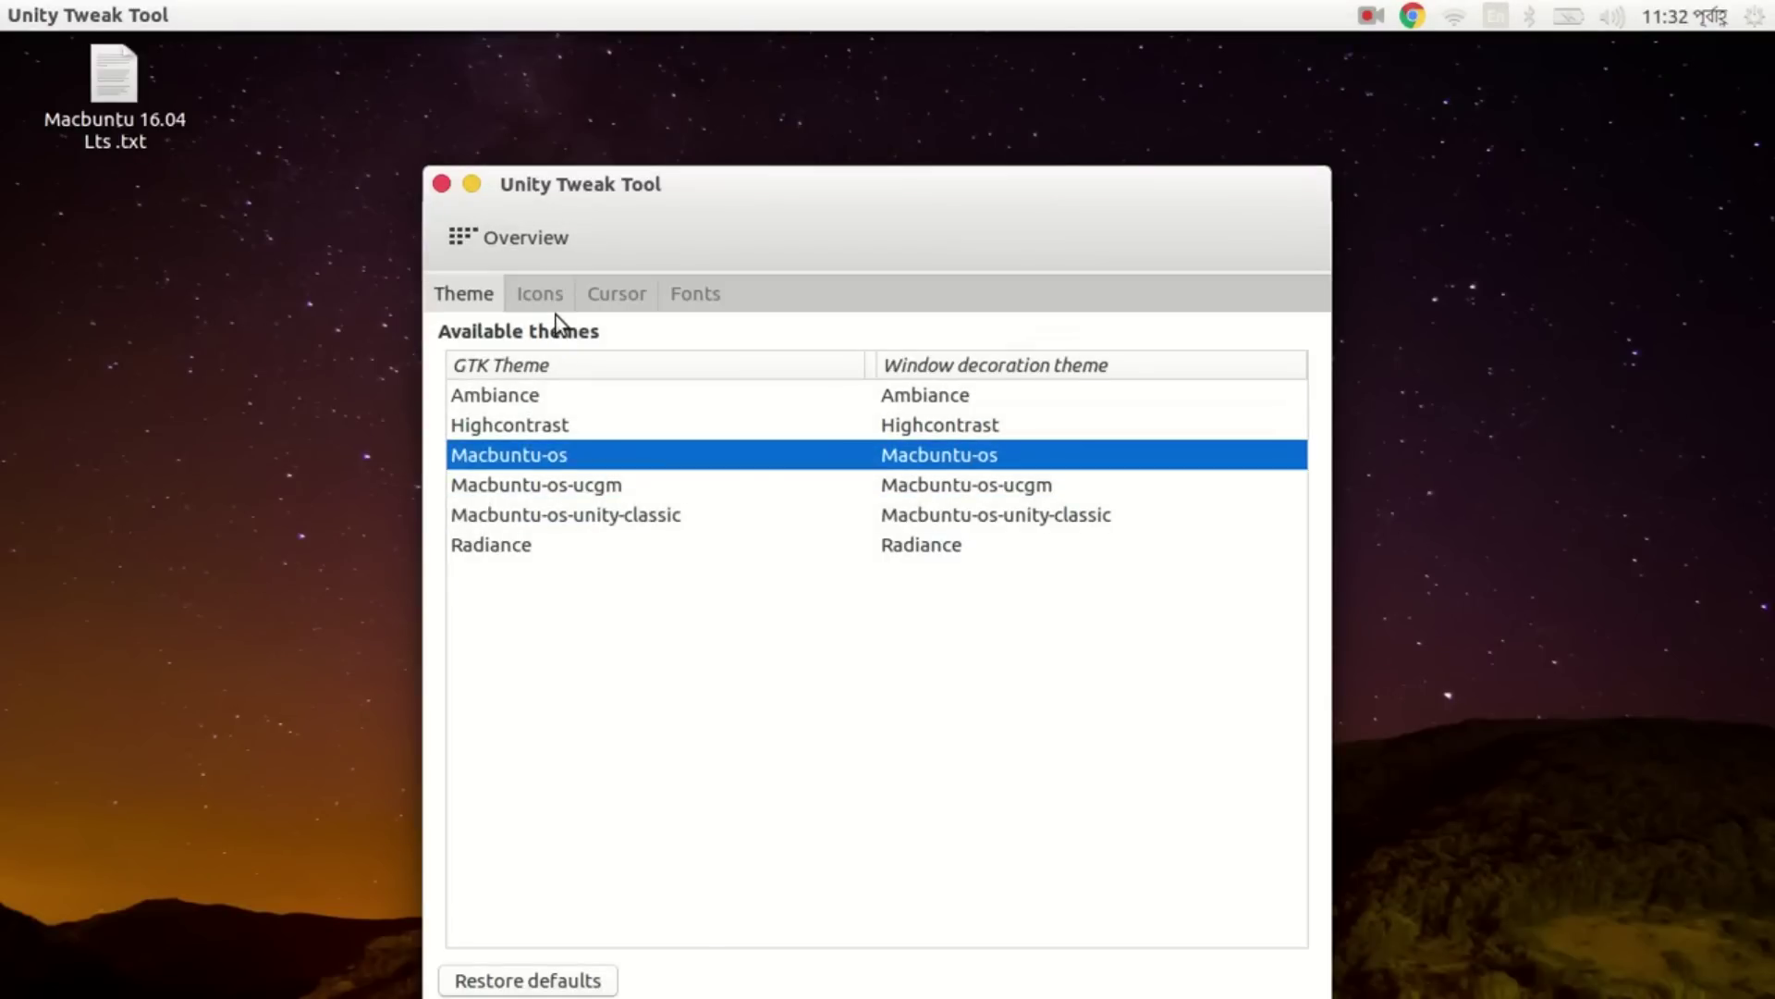
Try the Mac-cursors and Redglass icon themes and apply Macbuntu-os, checking how the dock icons look with them.
left_click(553, 296)
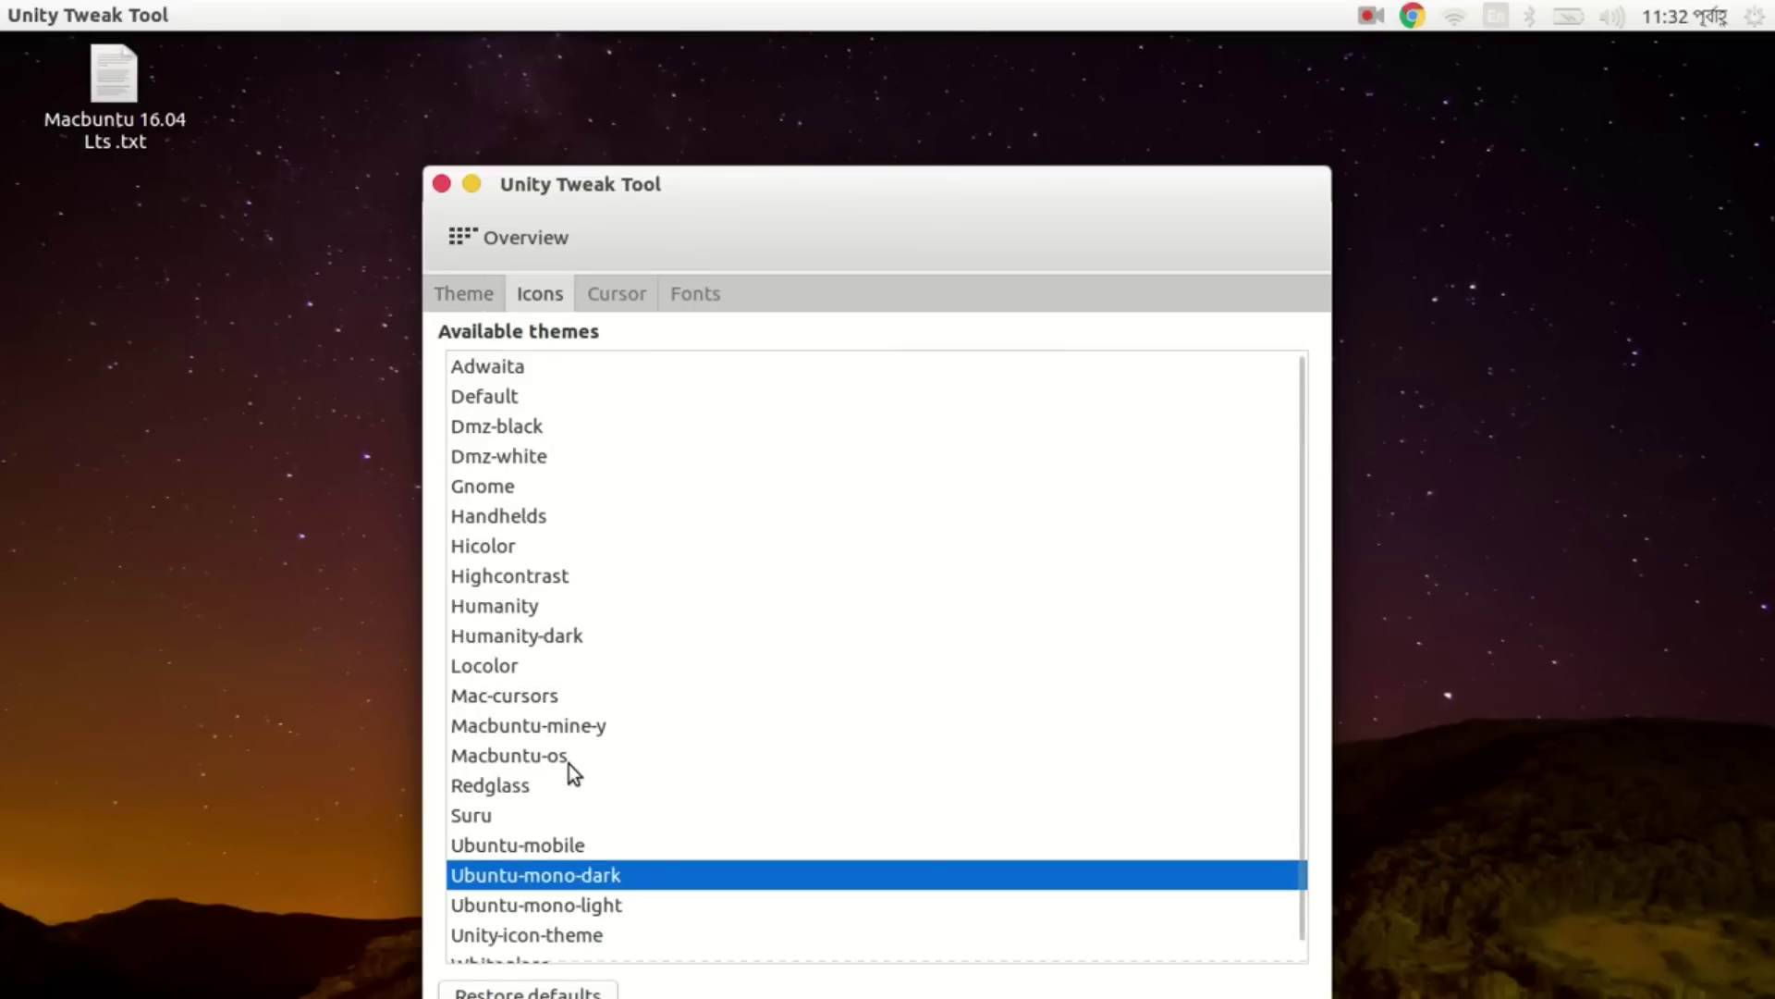
scroll(568, 764, "down", 1)
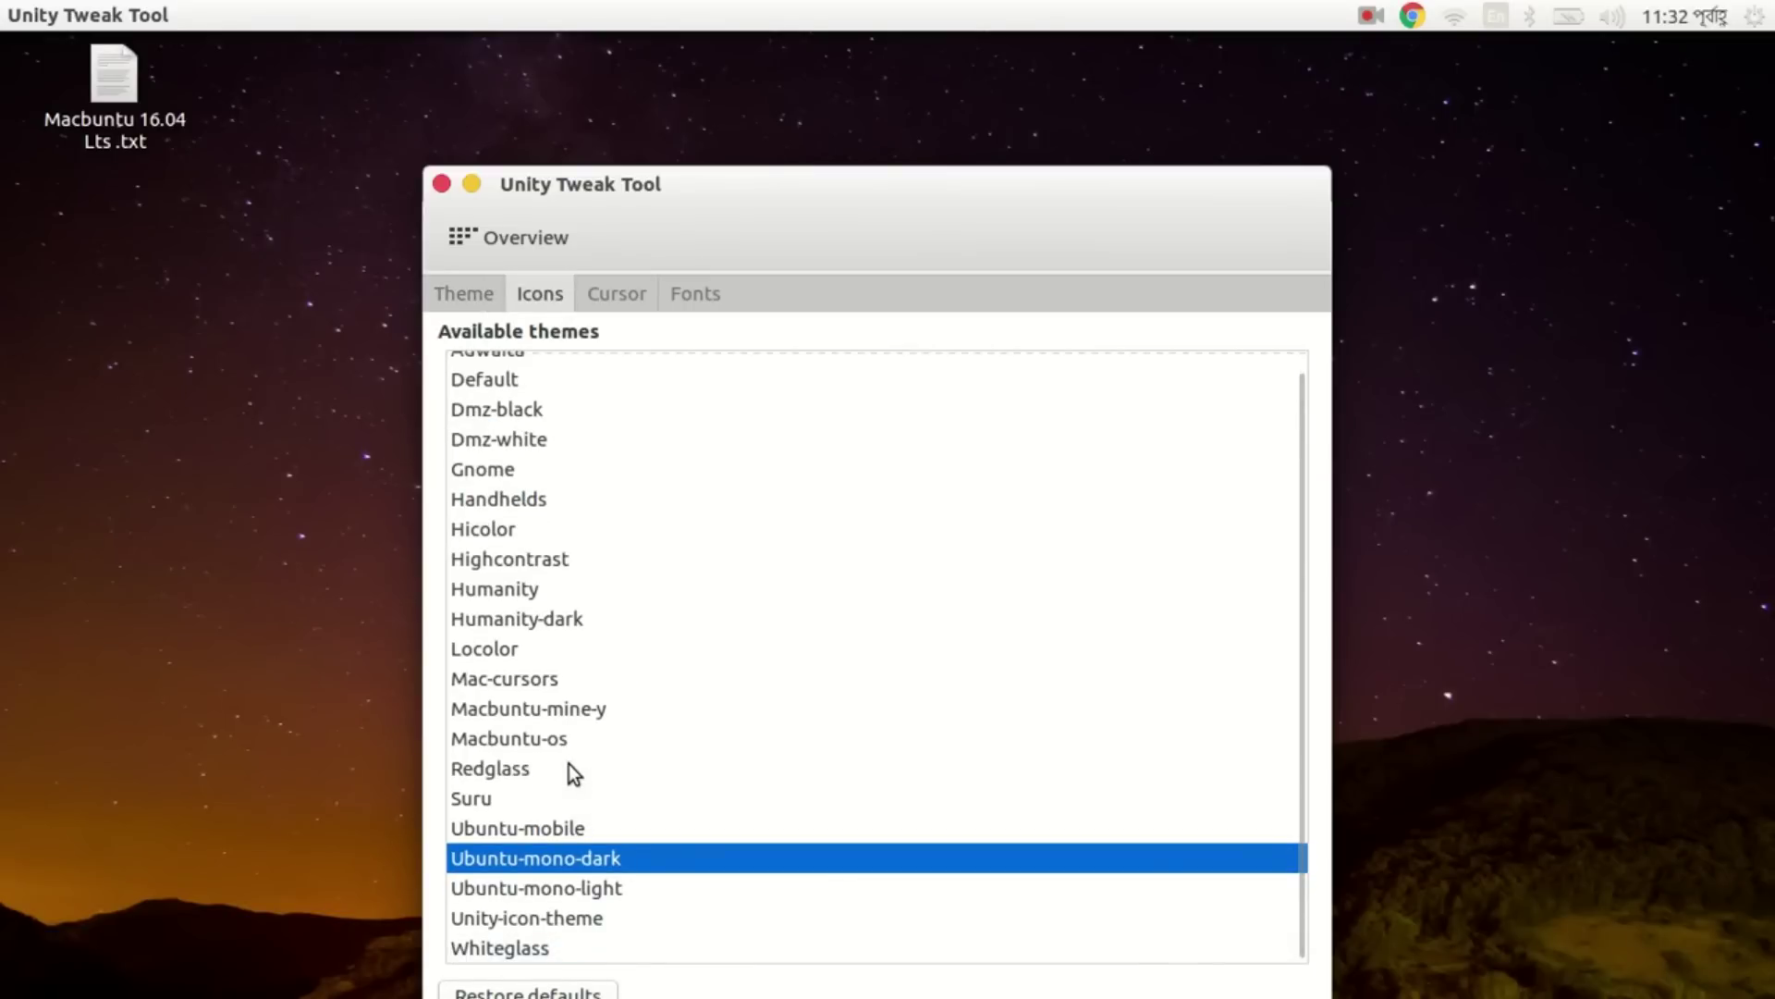
scroll(569, 764, "up", 1)
scroll(569, 764, "down", 1)
left_click(519, 678)
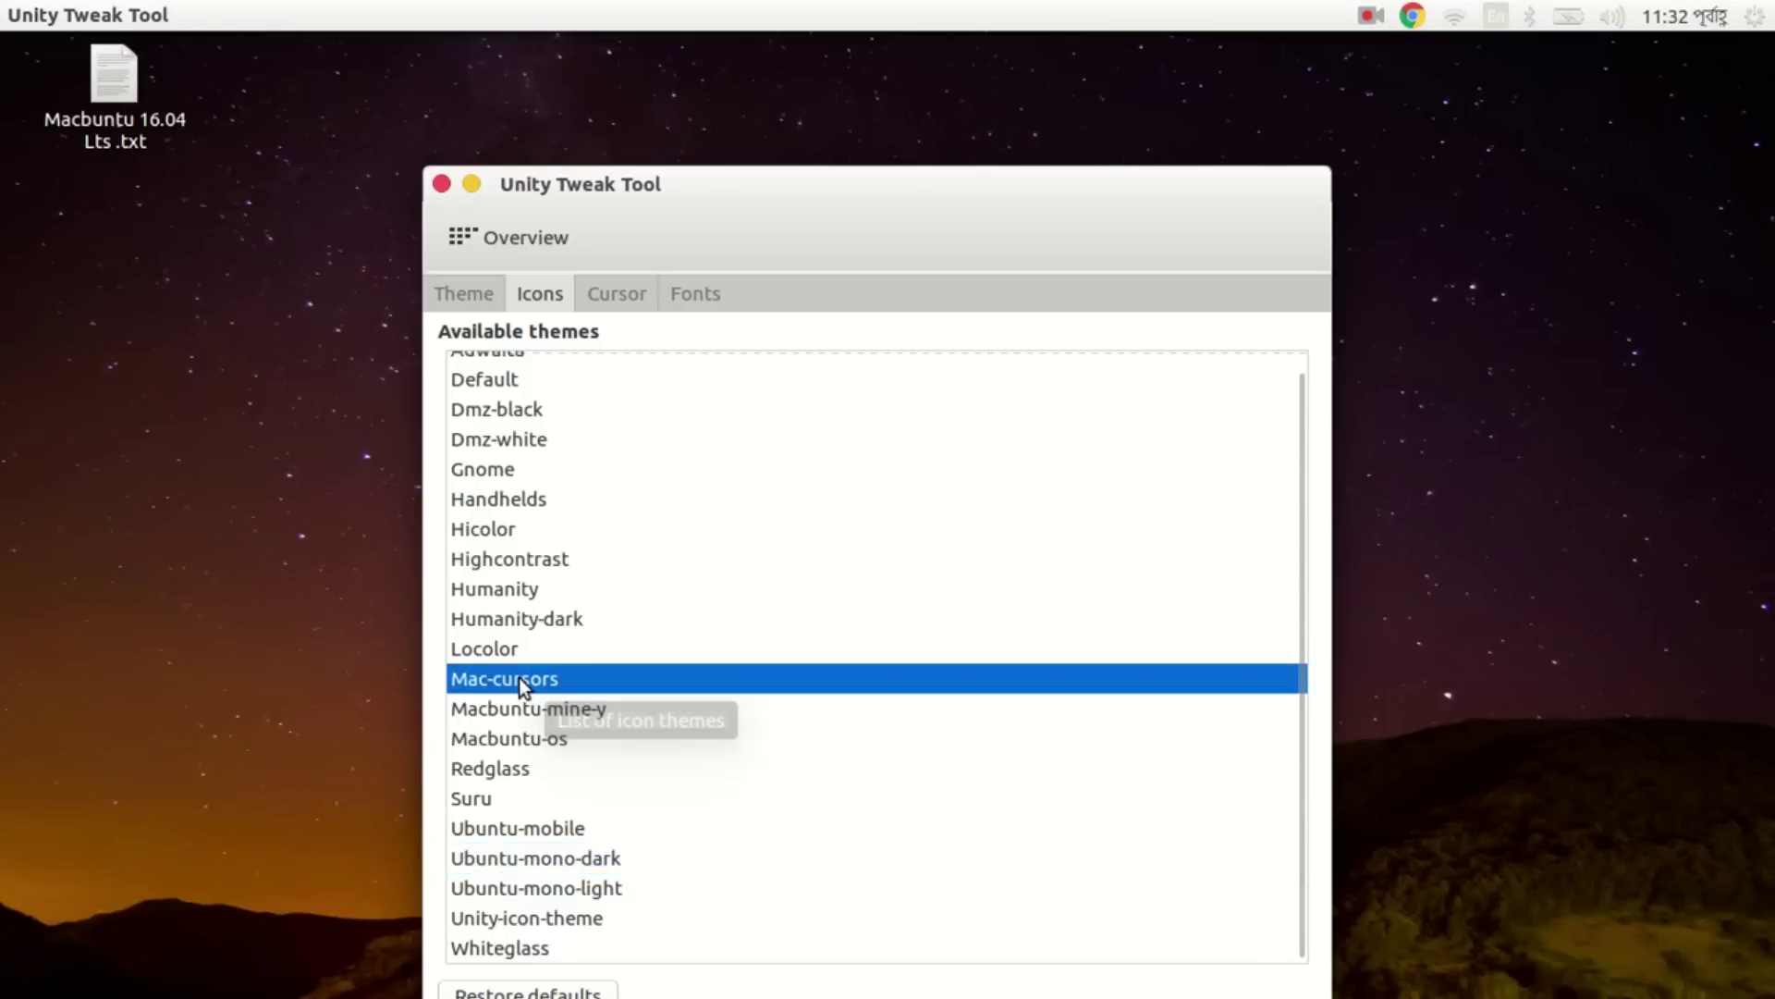
left_click(519, 725)
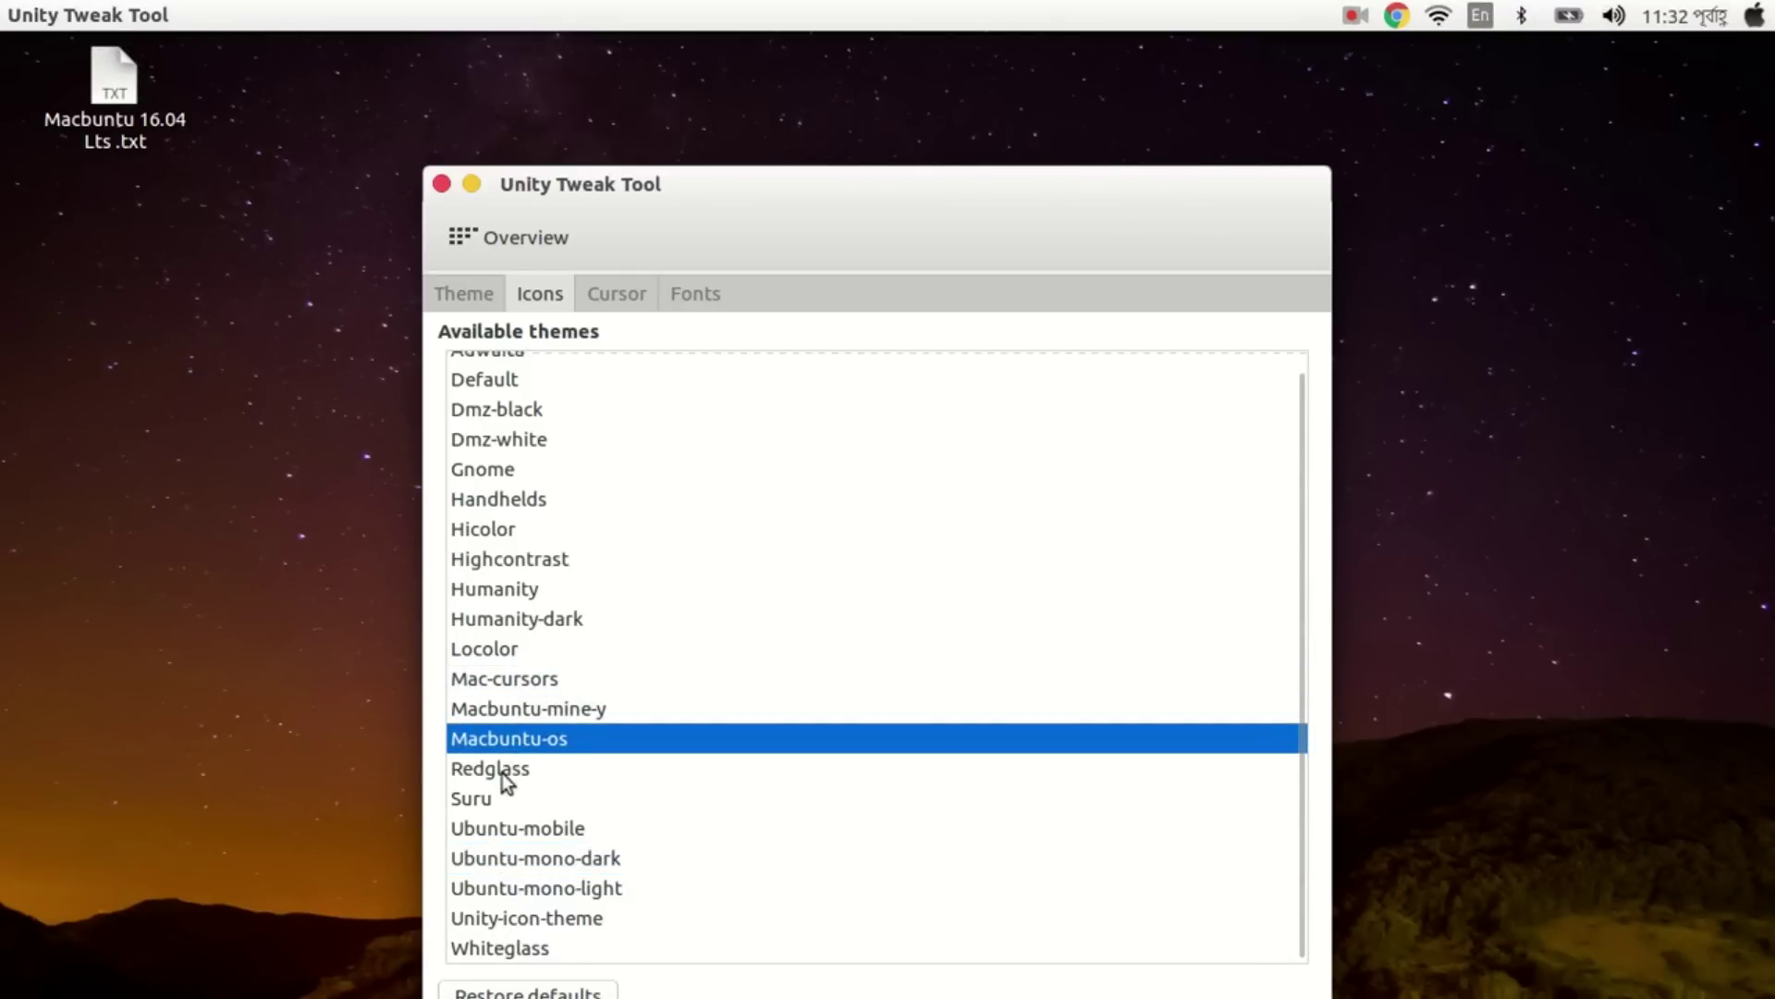
mouse_move(833, 985)
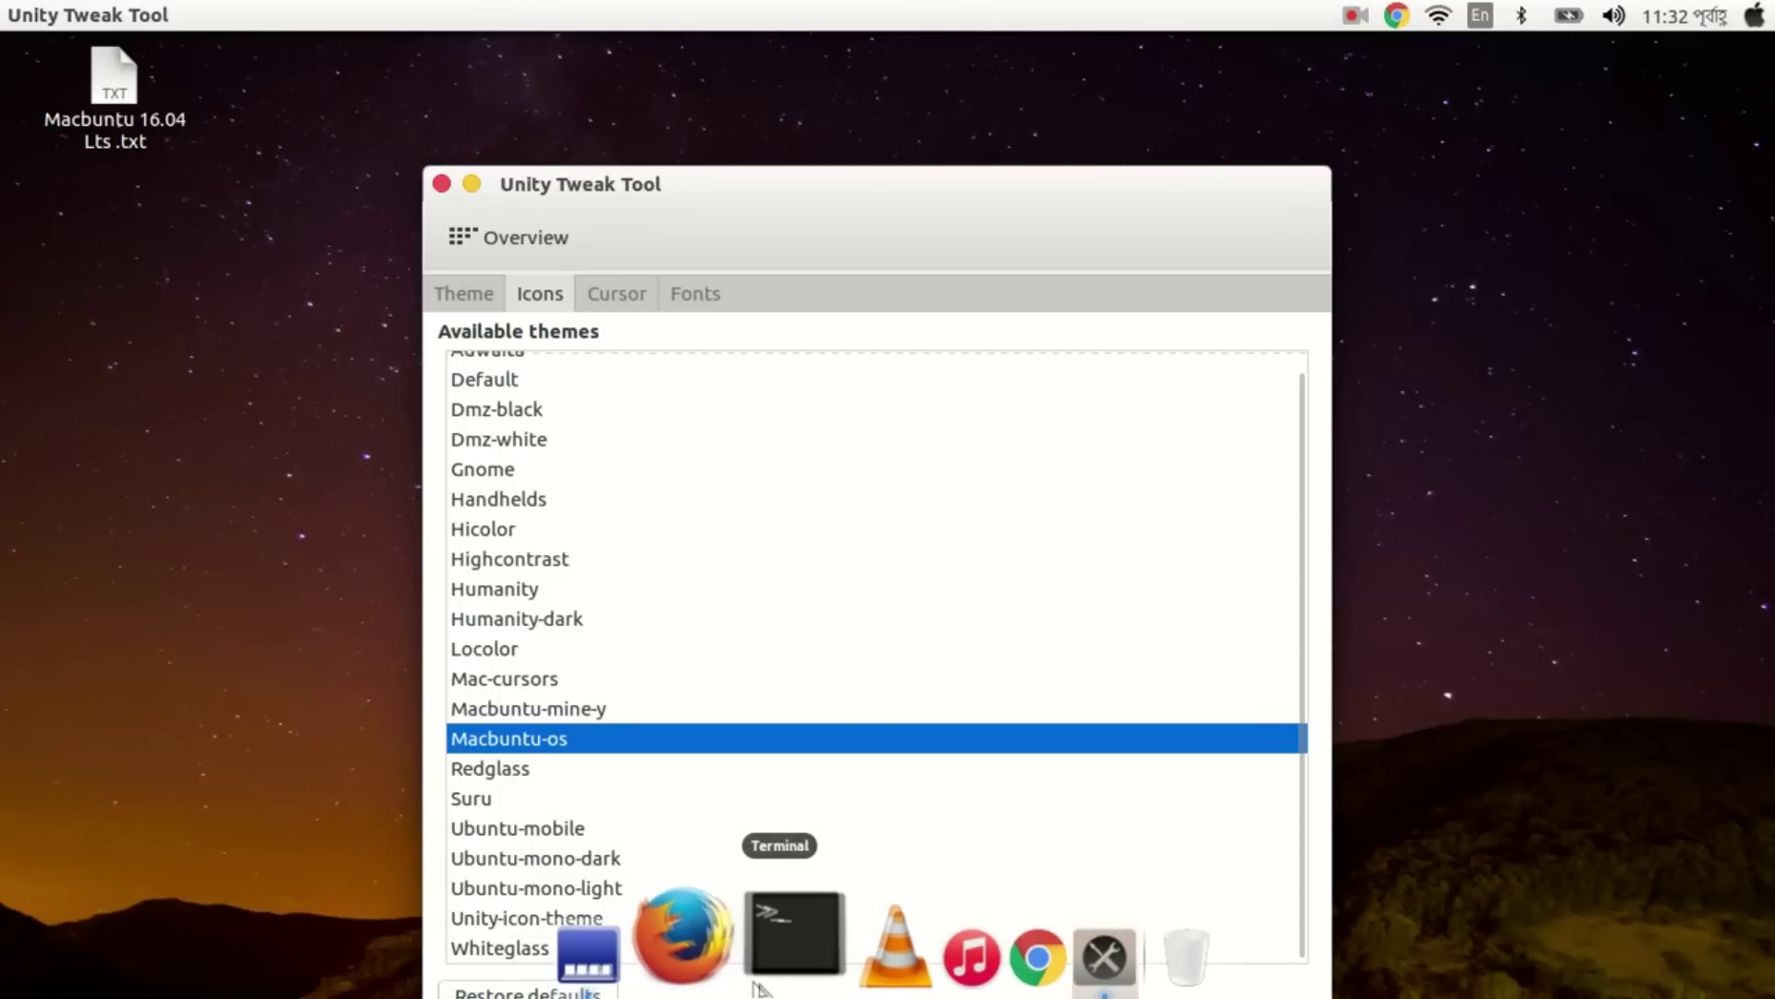
left_click(500, 771)
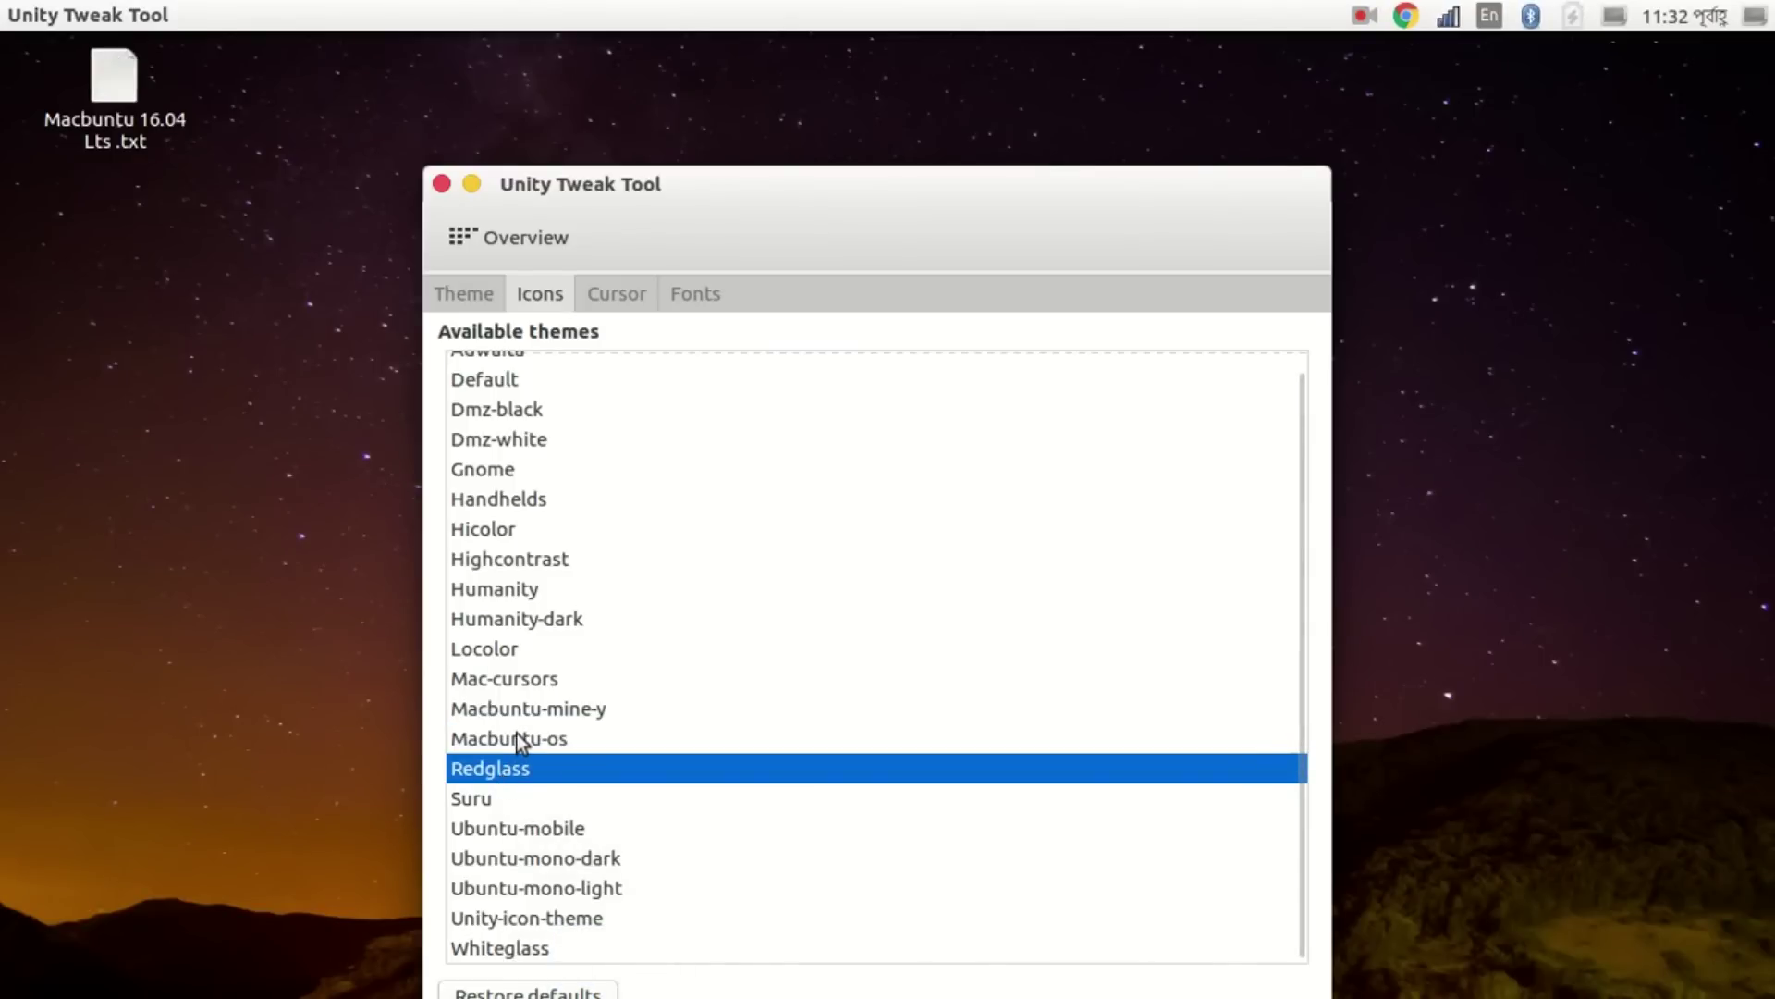
left_click(518, 738)
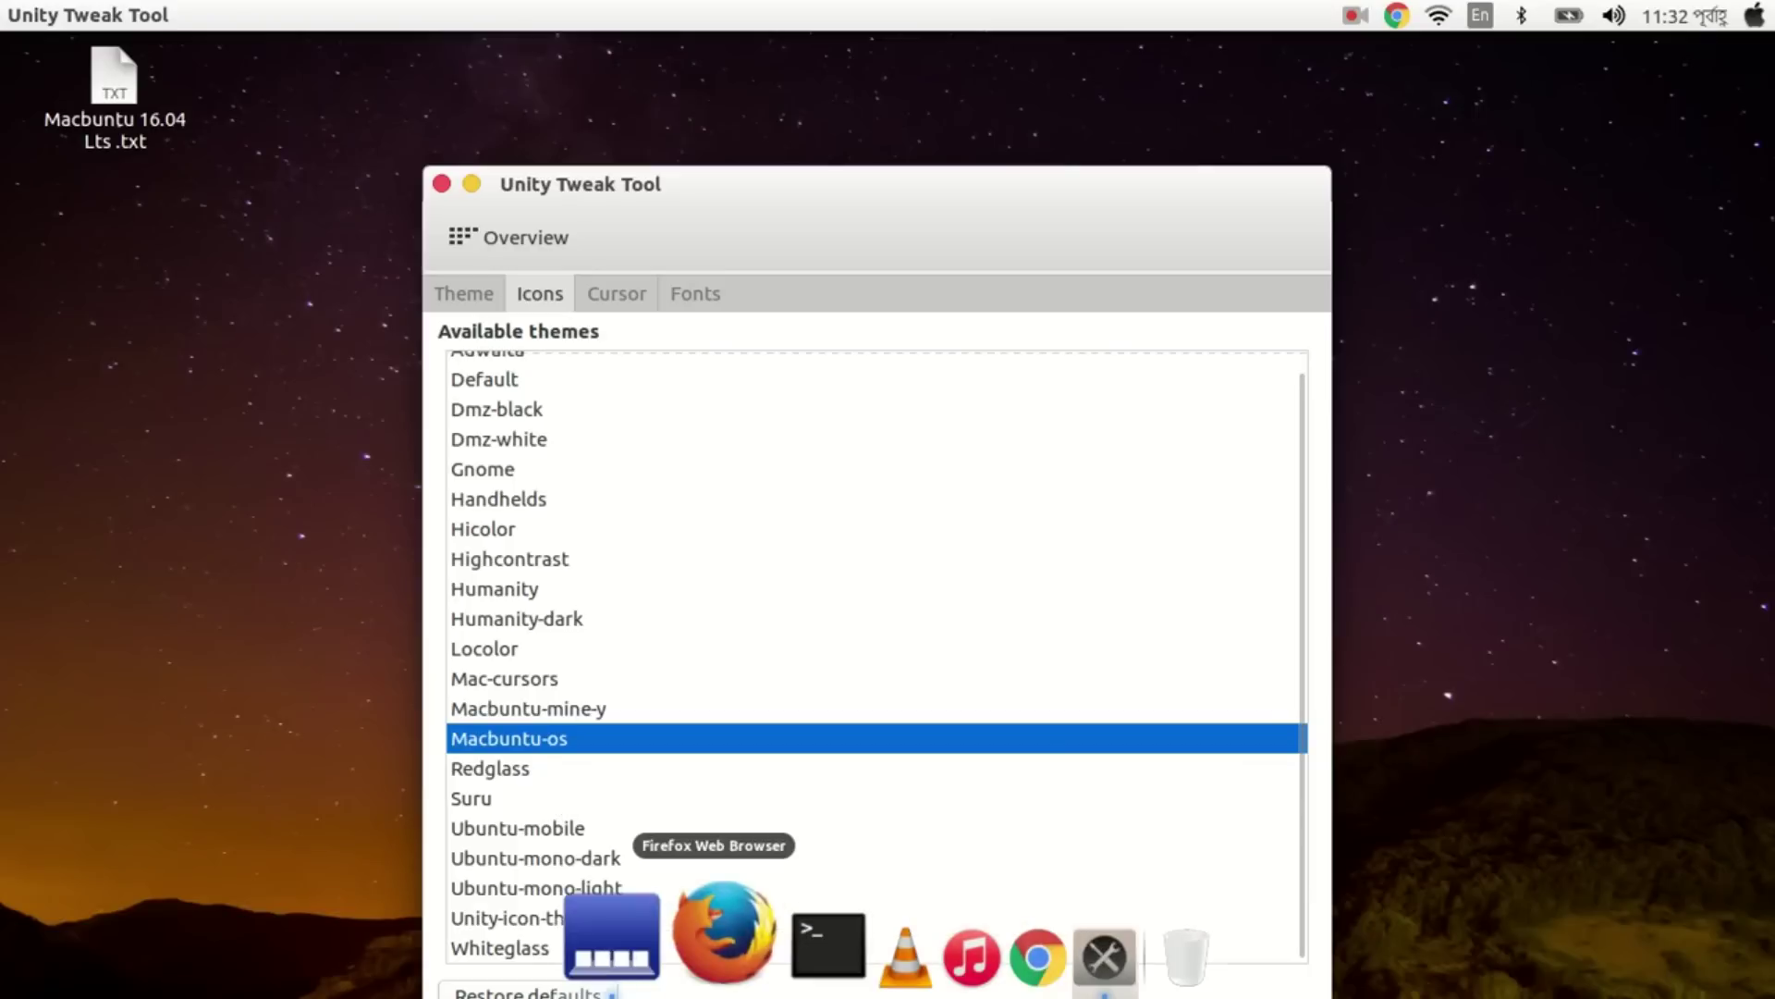
left_click(512, 689)
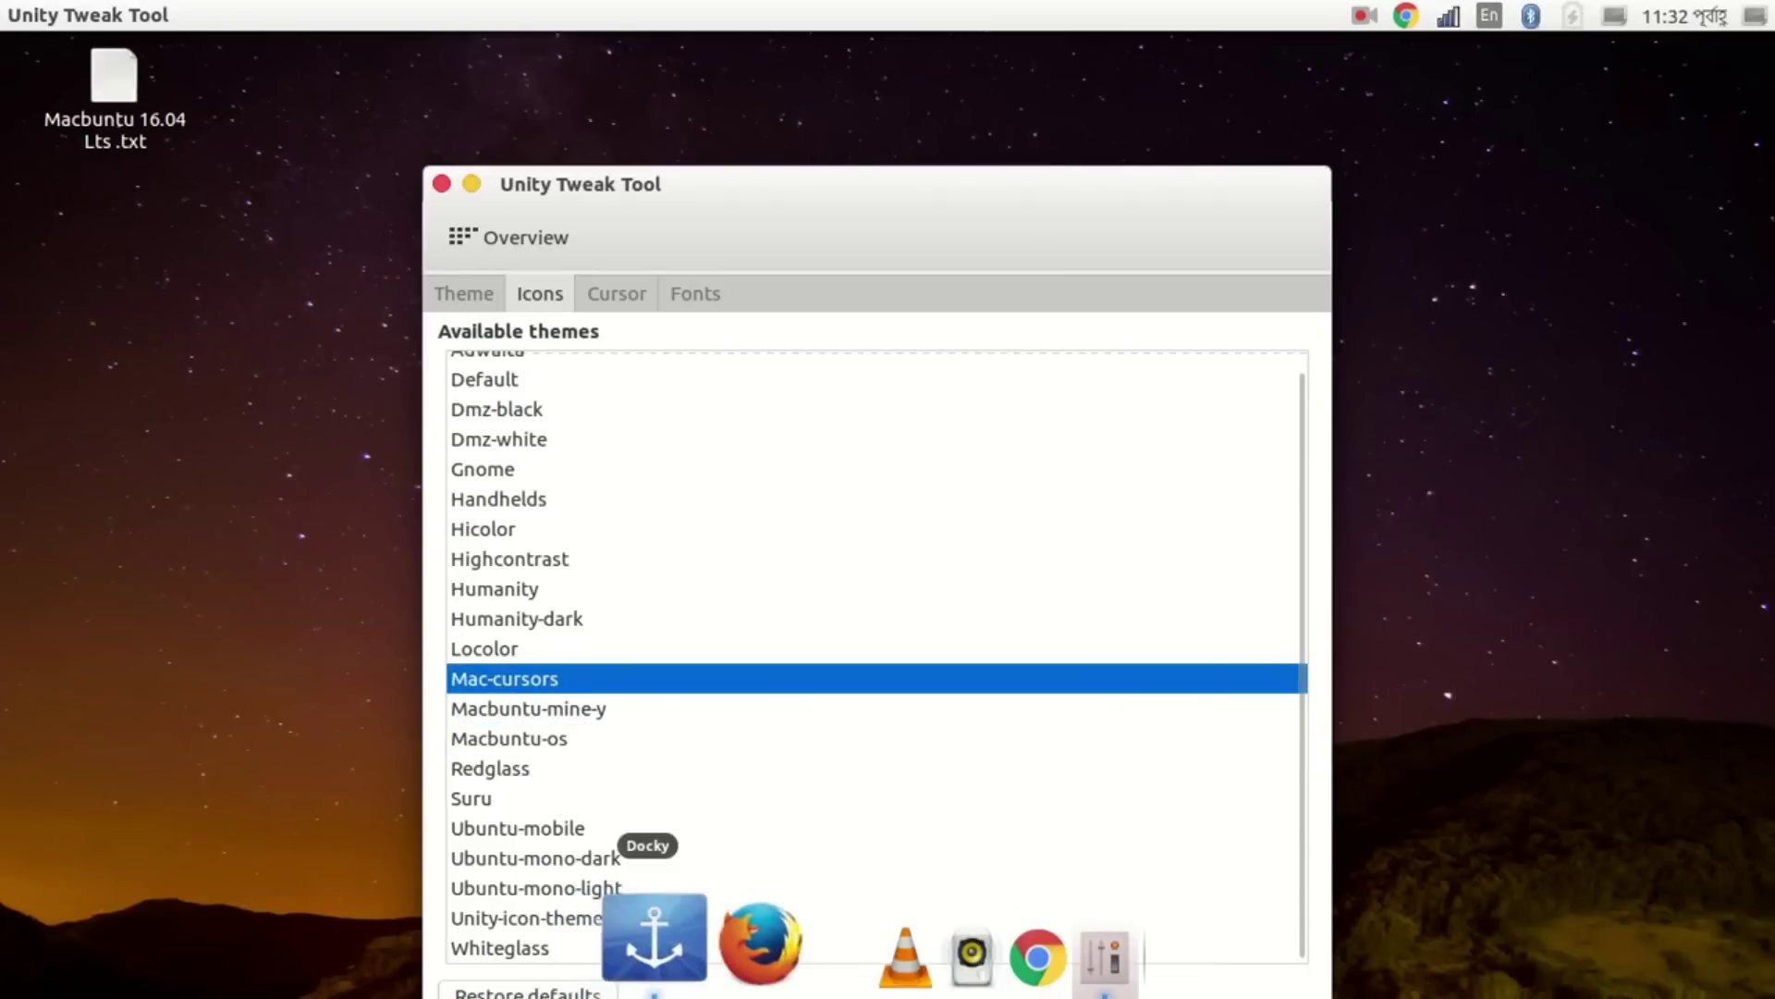
Try the Redglass and Whiteglass cursor themes and apply Mac-cursors.
left_click(625, 294)
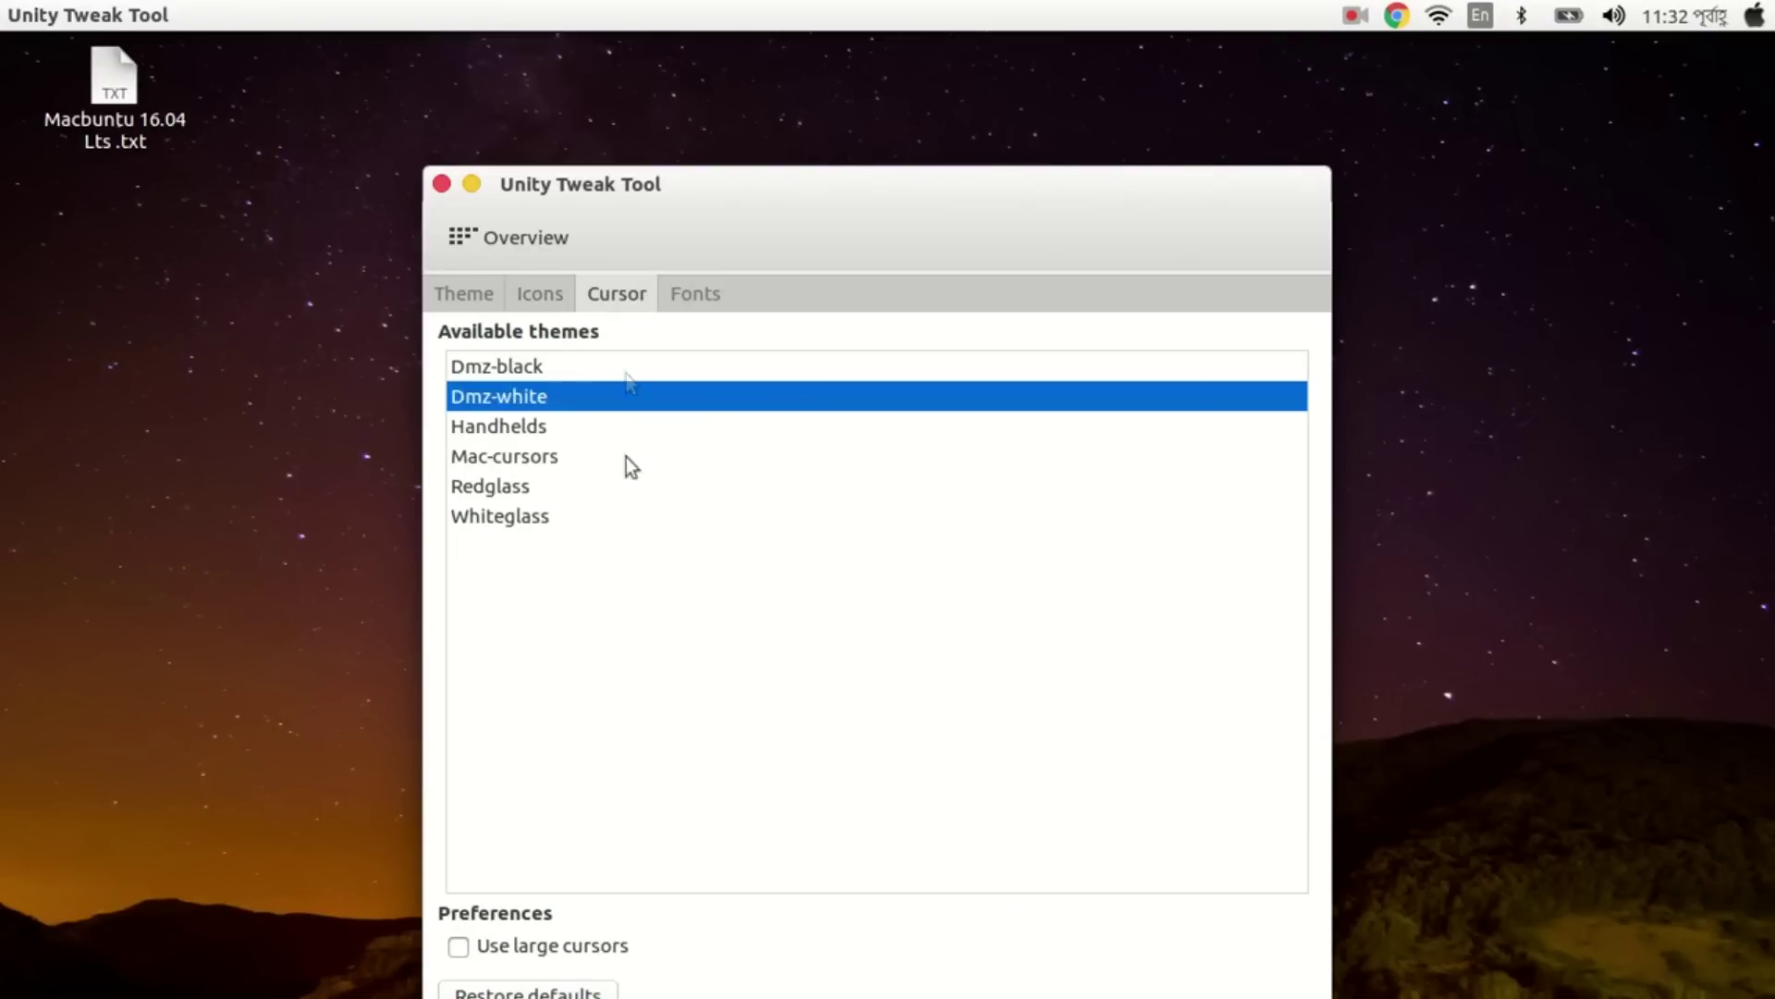
left_click(496, 494)
left_click(510, 518)
left_click(505, 457)
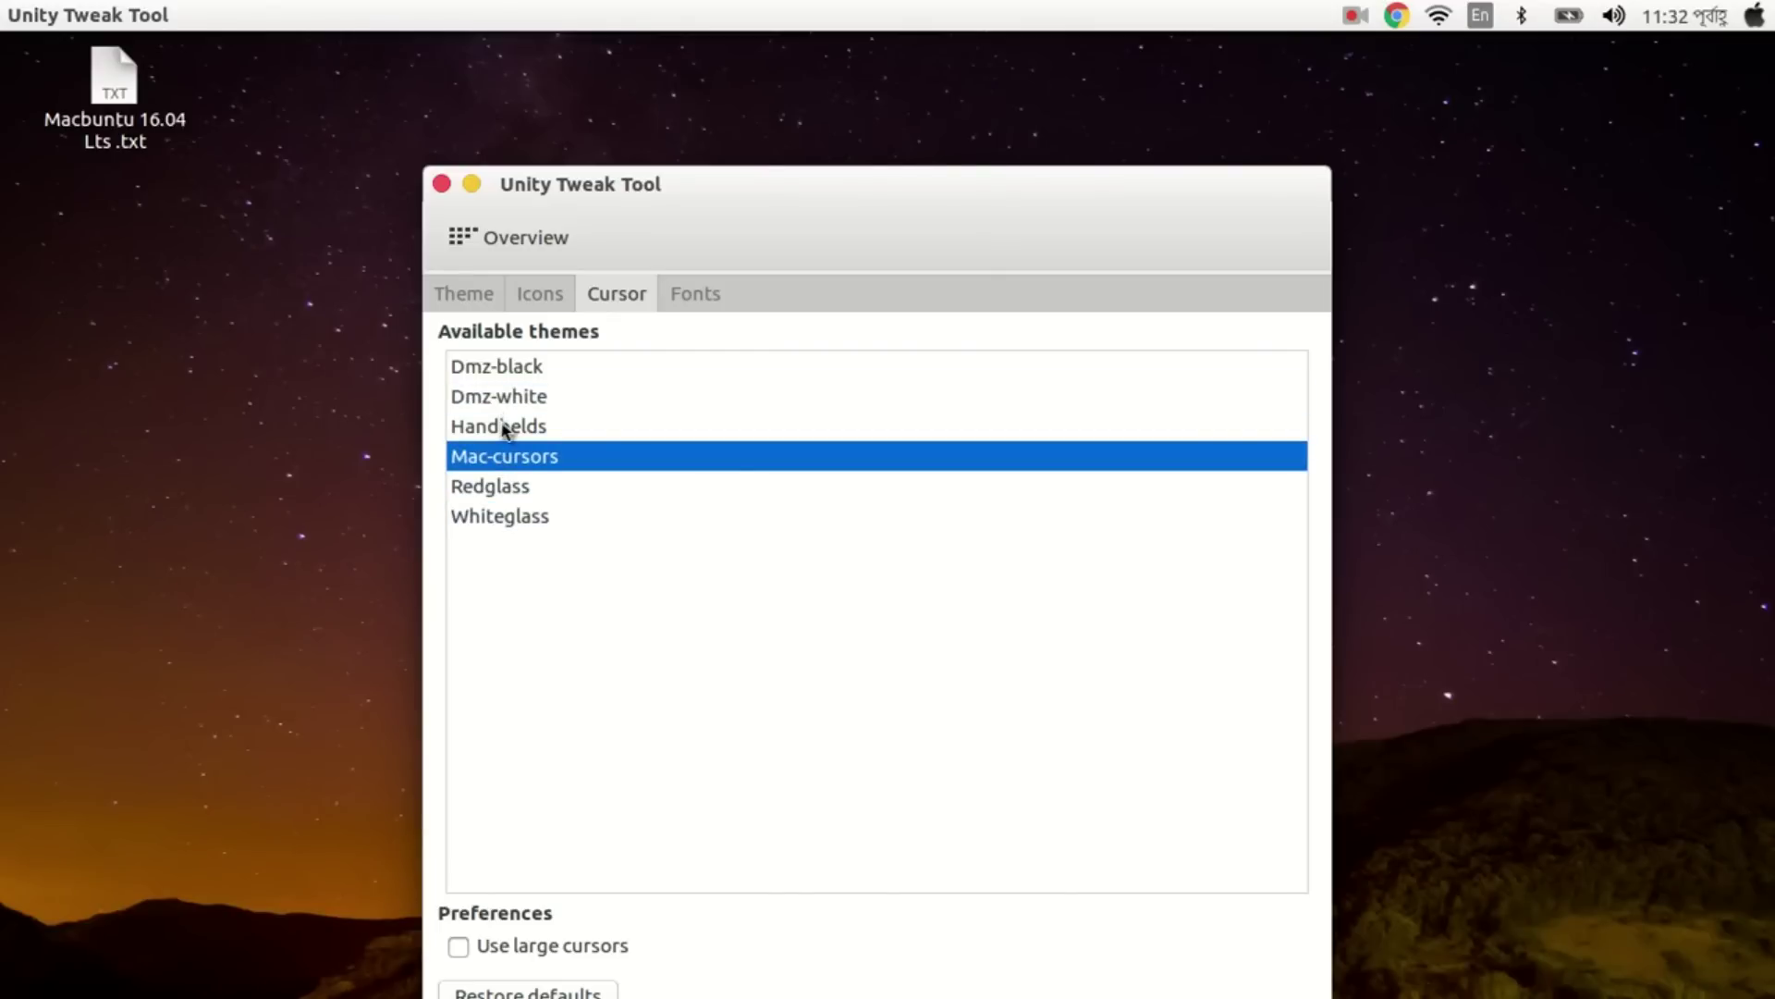
Look at the font settings and close Unity Tweak Tool.
left_click(696, 294)
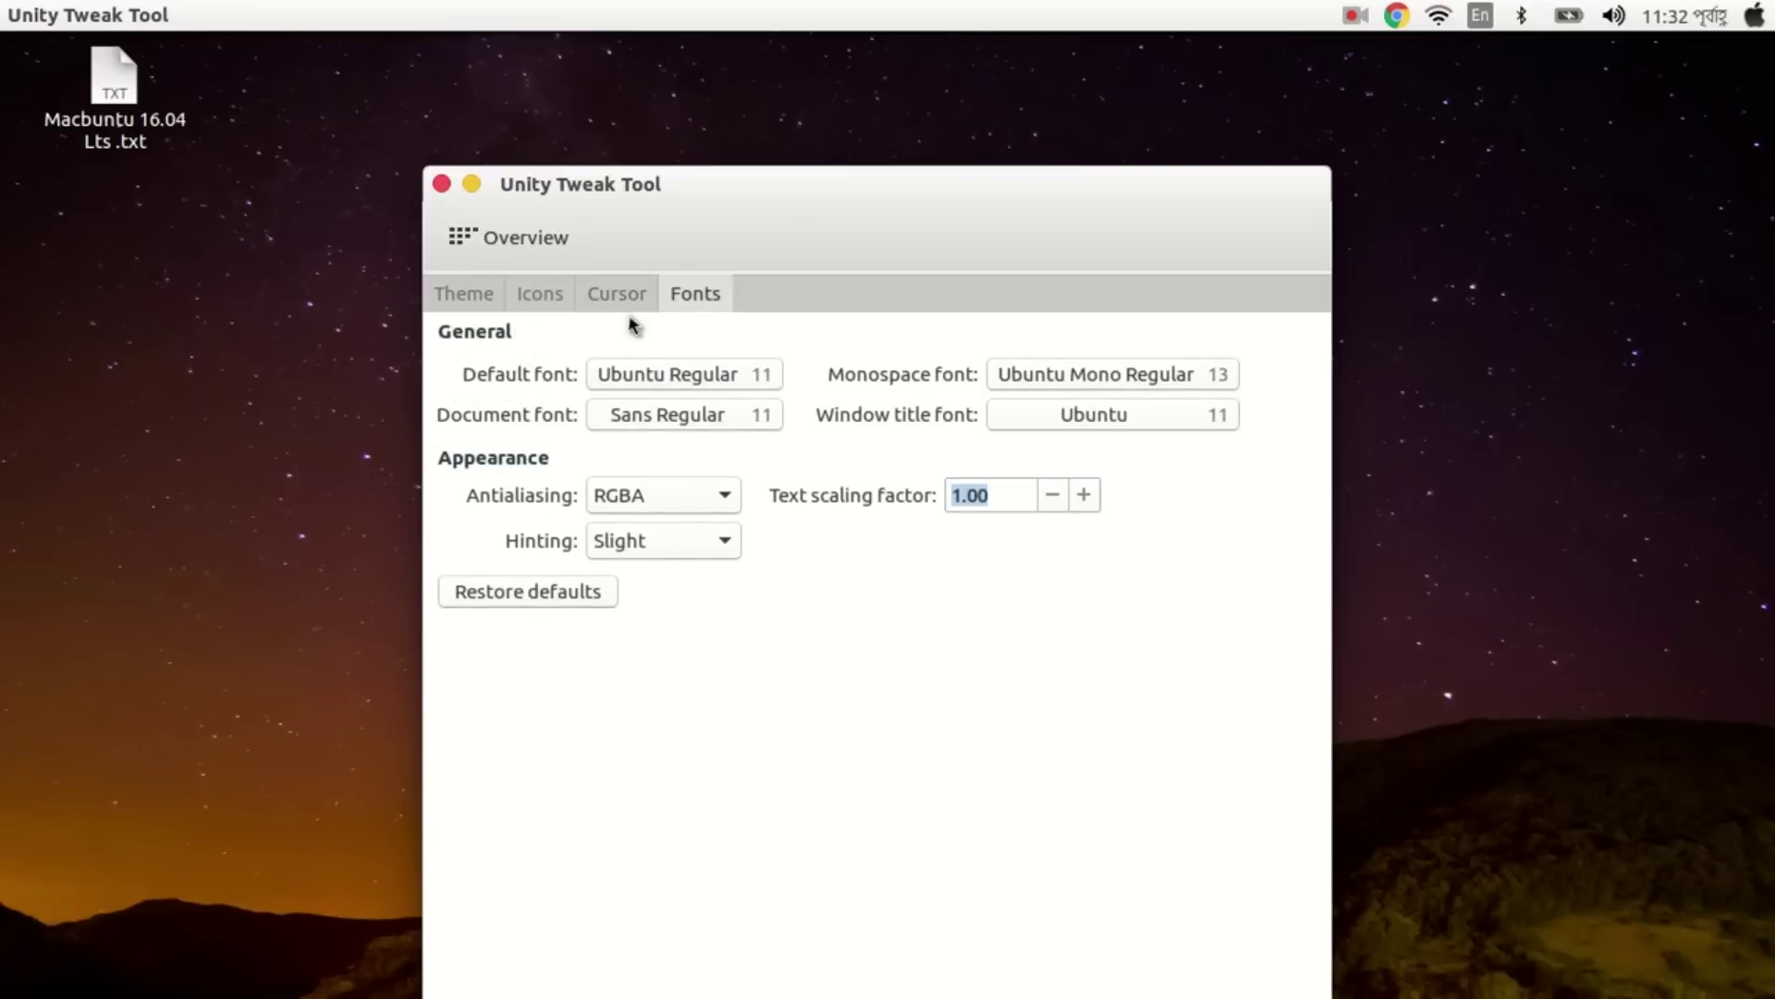
left_click(442, 183)
mouse_move(856, 962)
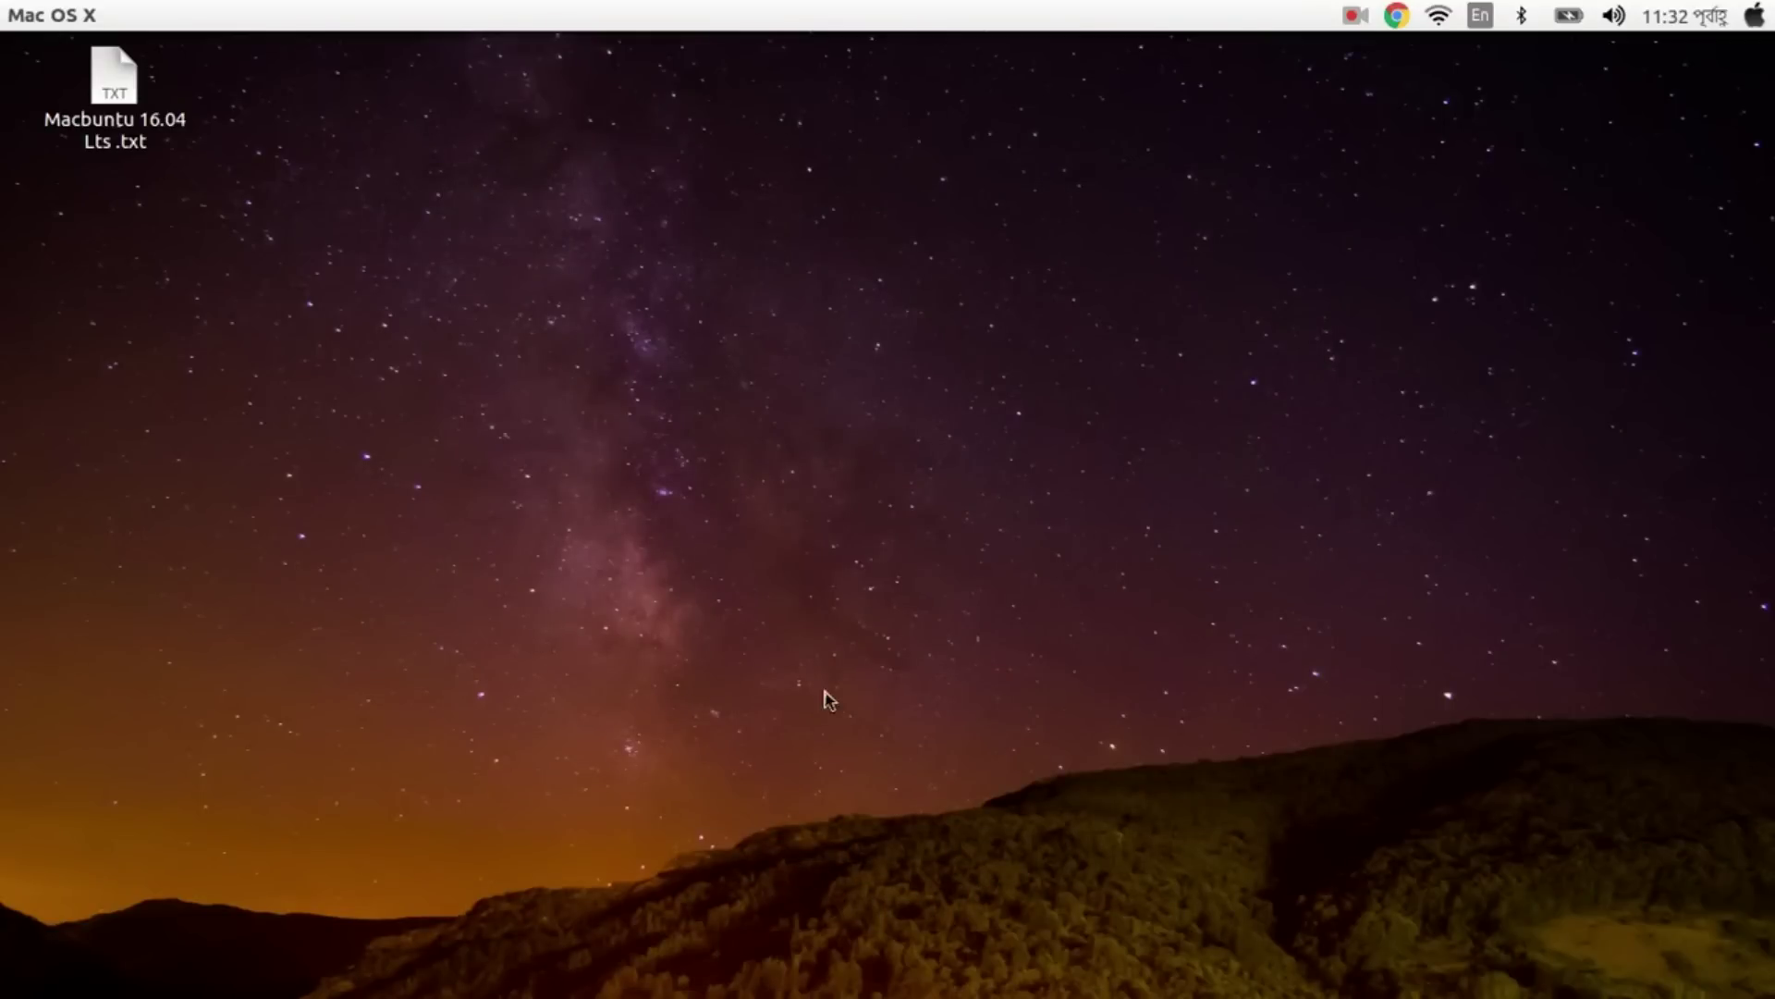
Reopen the Macbuntu 16.04 Lts .txt notes from the desktop and copy the command that installs compizconfig-settings-manager.
double_click(113, 76)
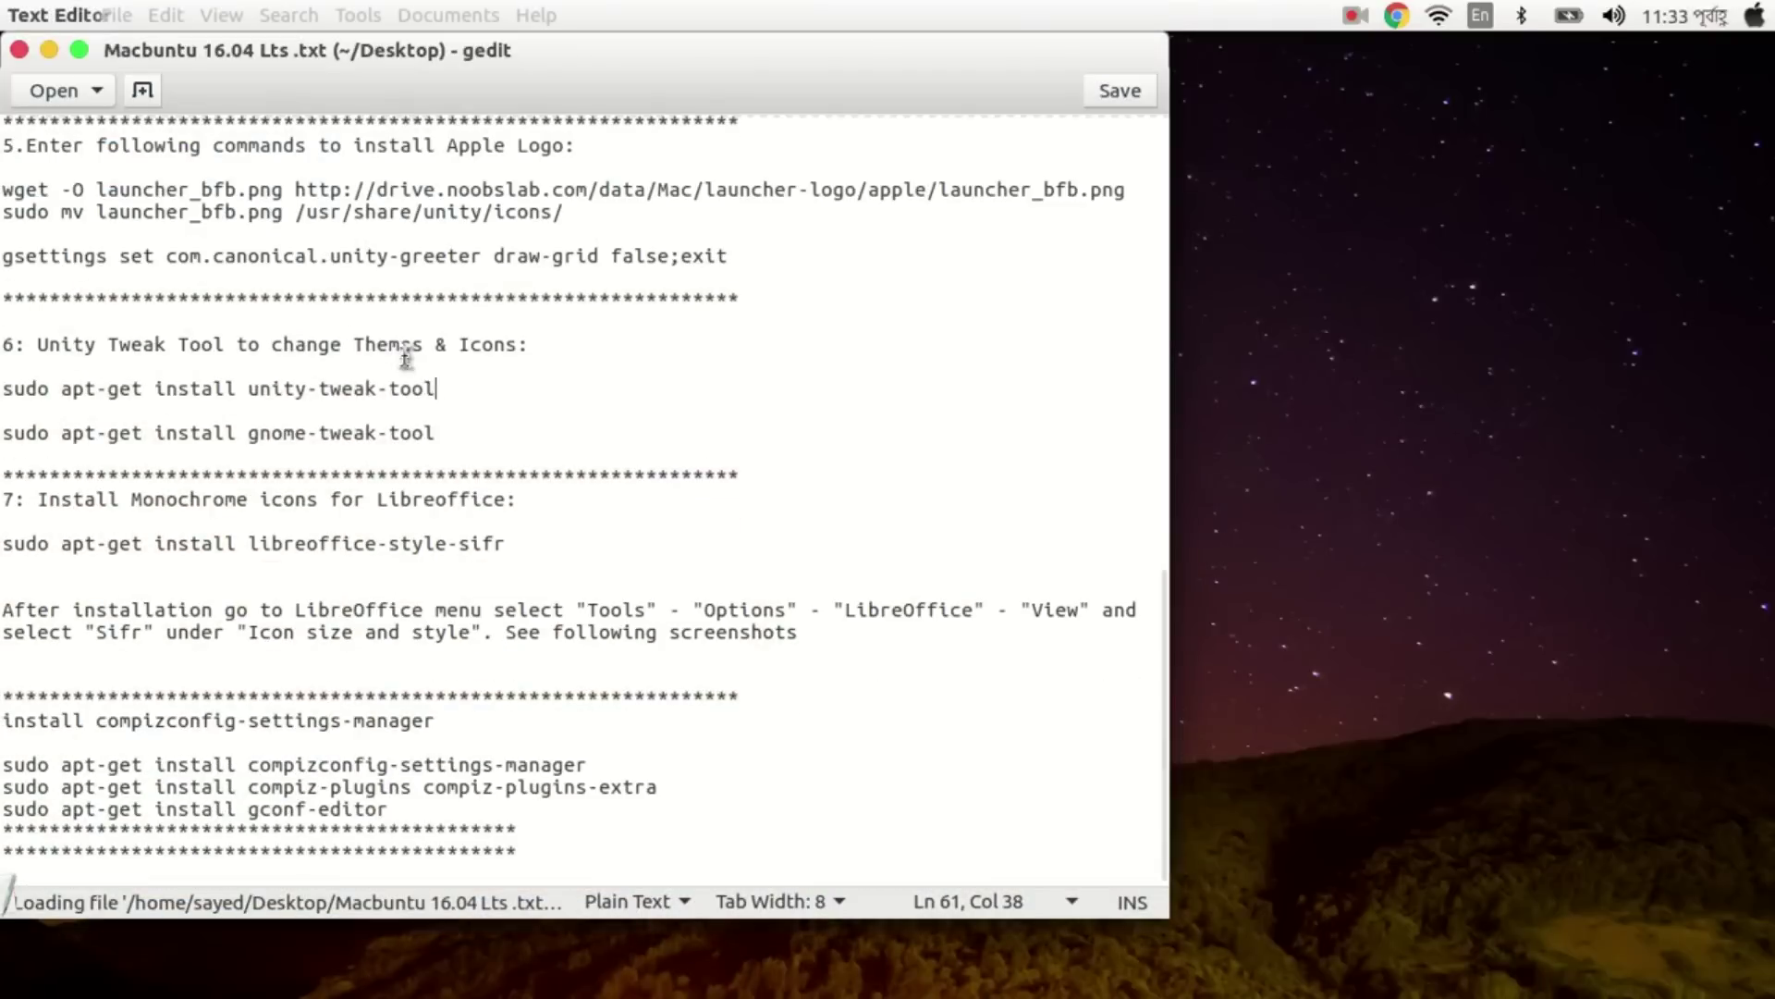
left_click(386, 631)
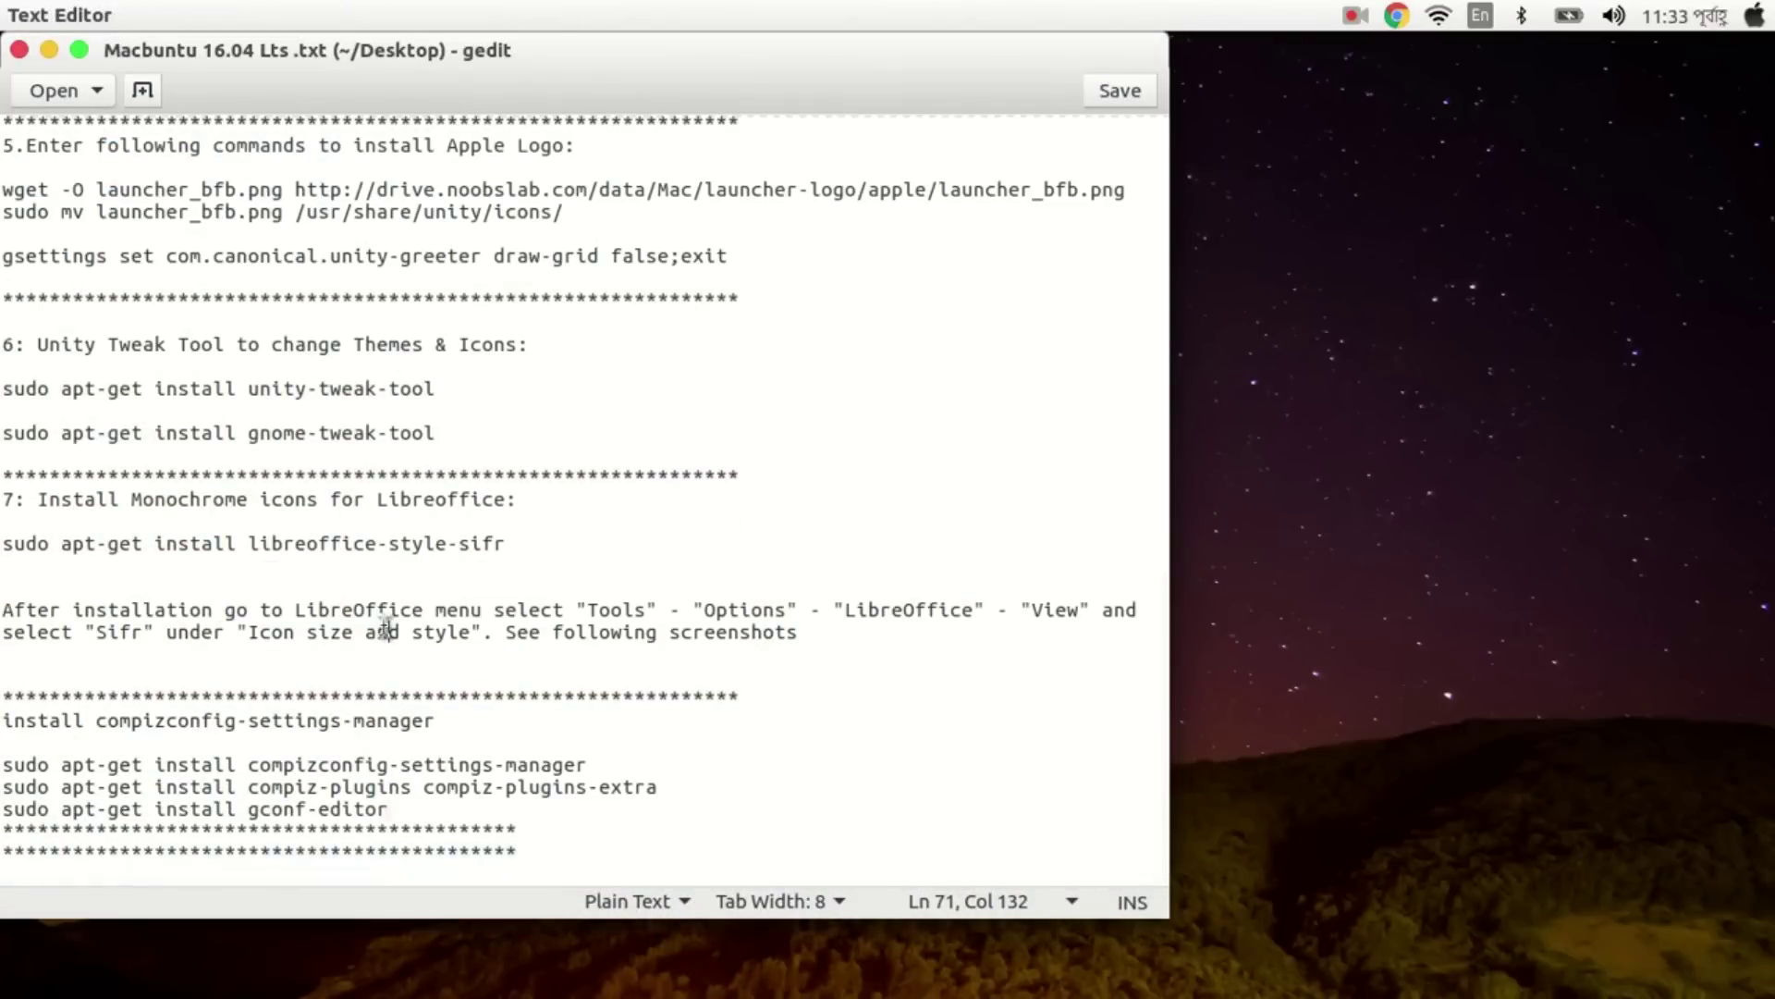
left_click_drag(388, 809, 4, 766)
left_click(578, 788)
left_click_drag(590, 764, 6, 766)
key("ctrl+c")
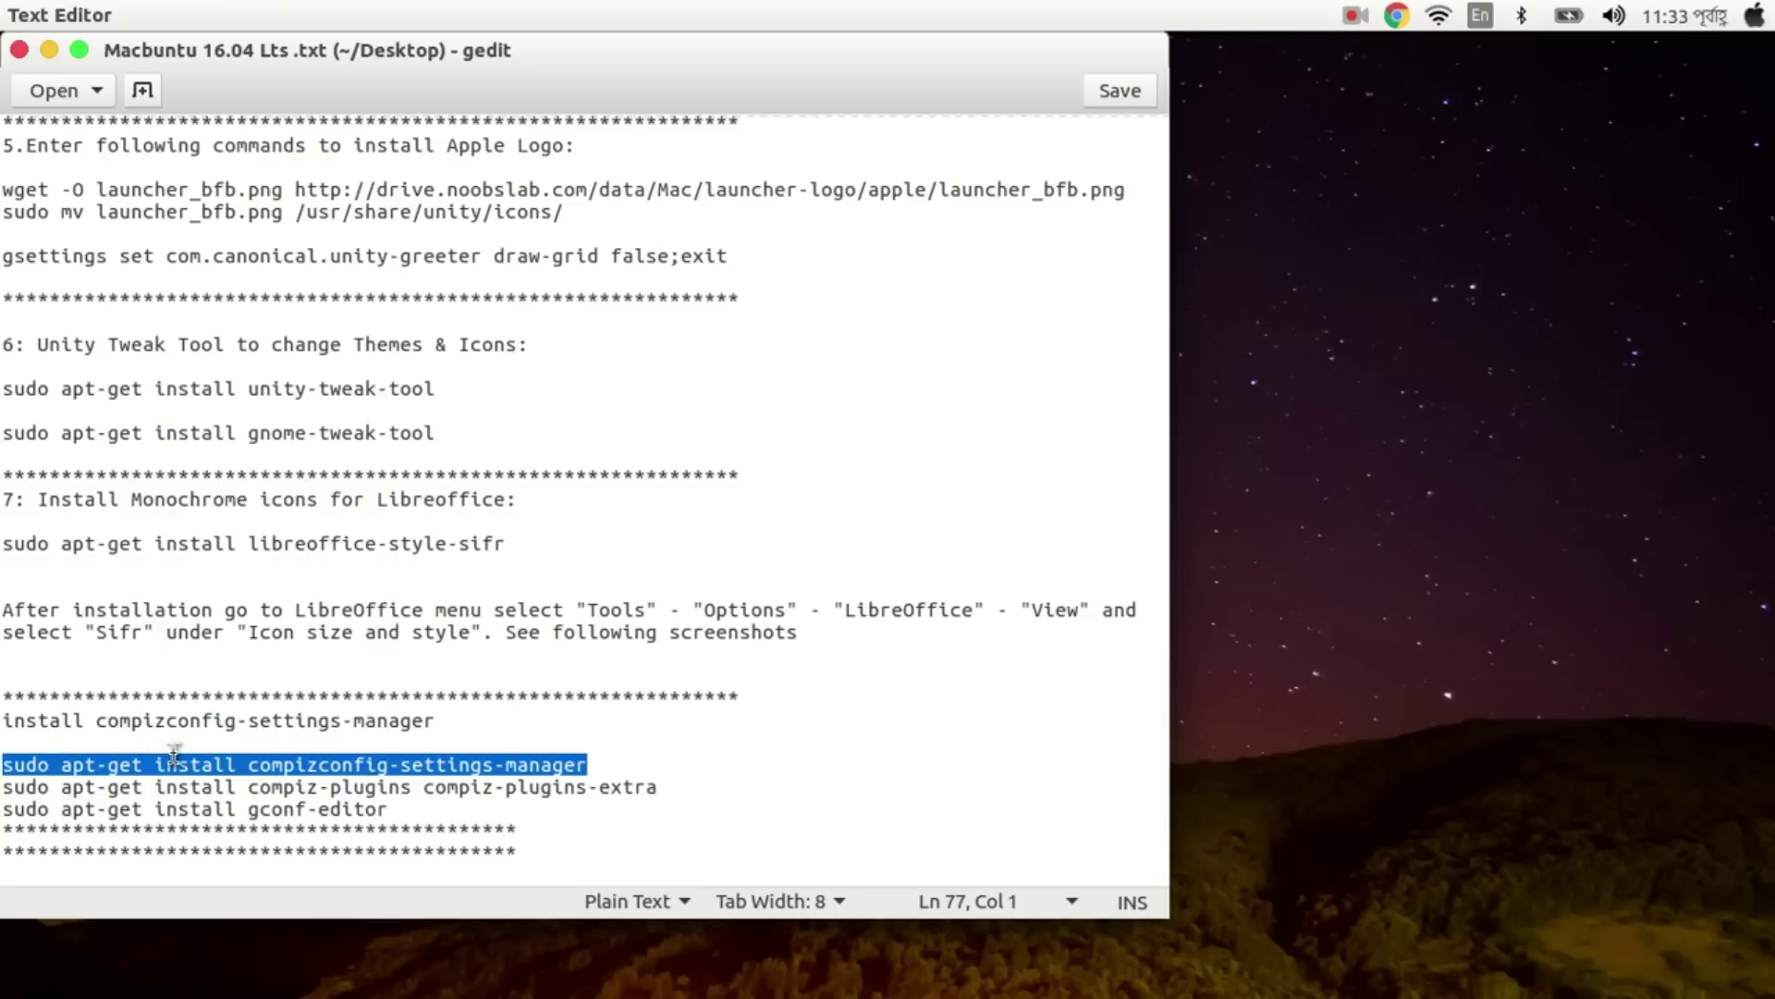
Run sudo apt-get install compizconfig-settings-manager in a new terminal and enter the account password.
key("ctrl+alt+t")
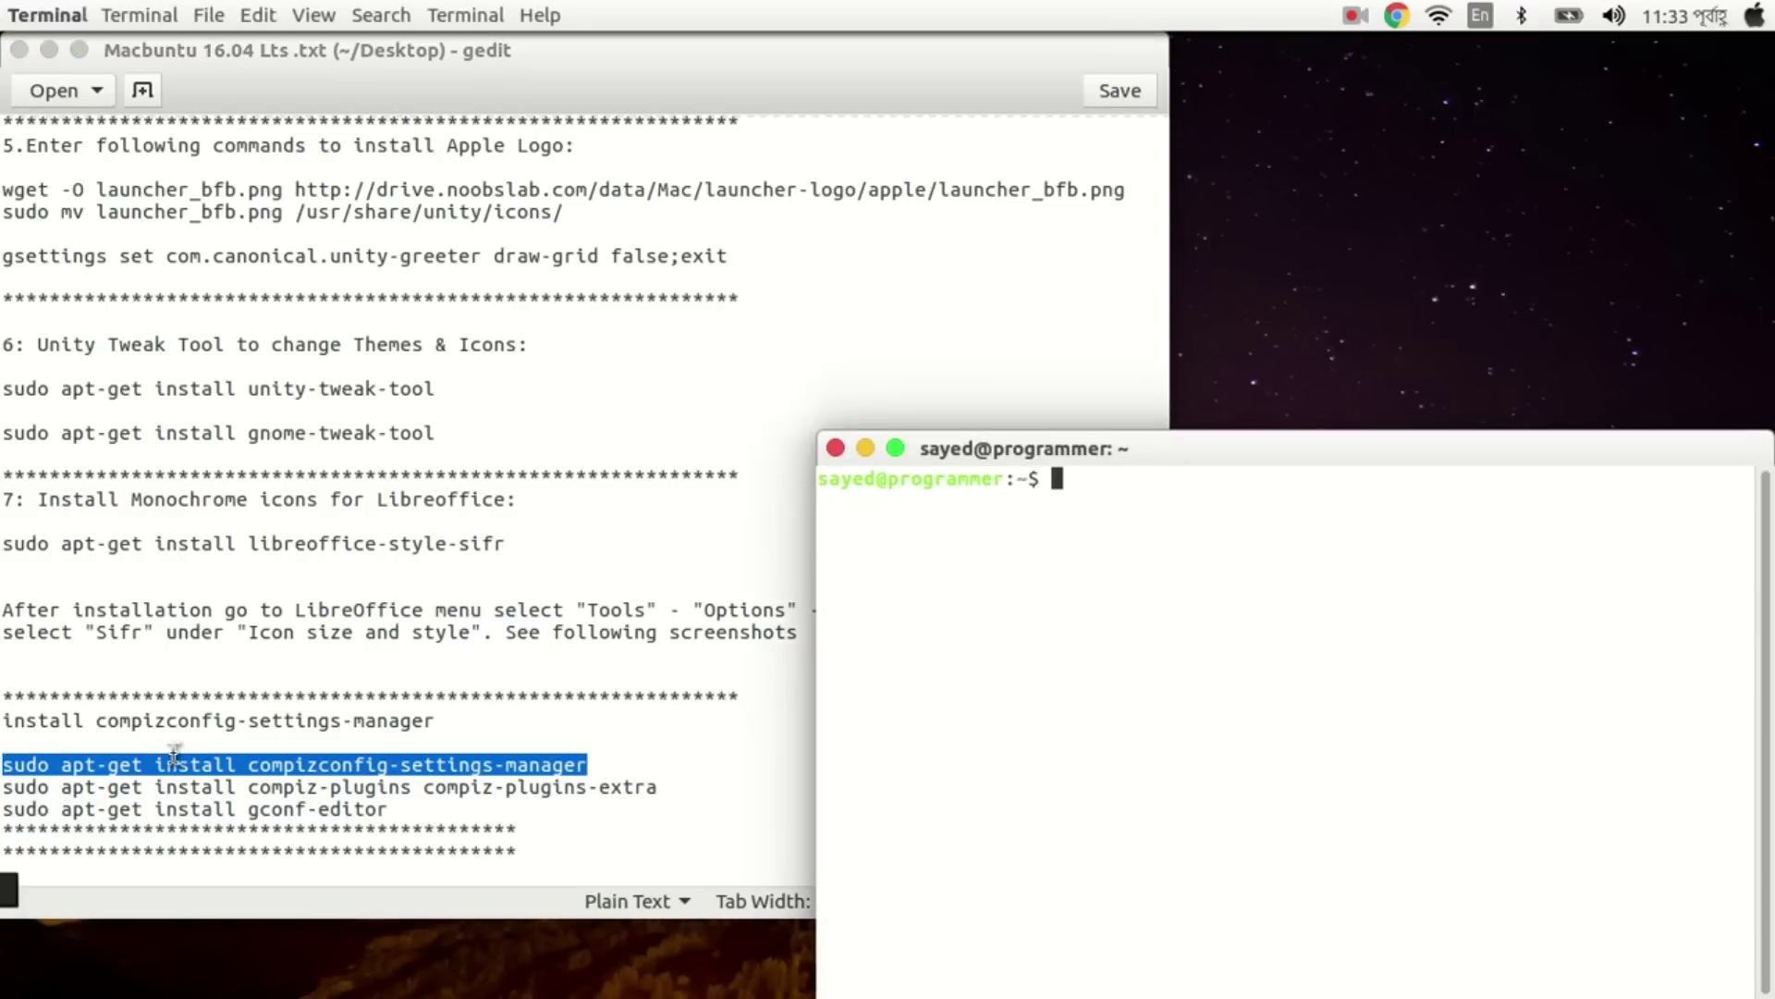
key("ctrl+shift+v")
key("Return")
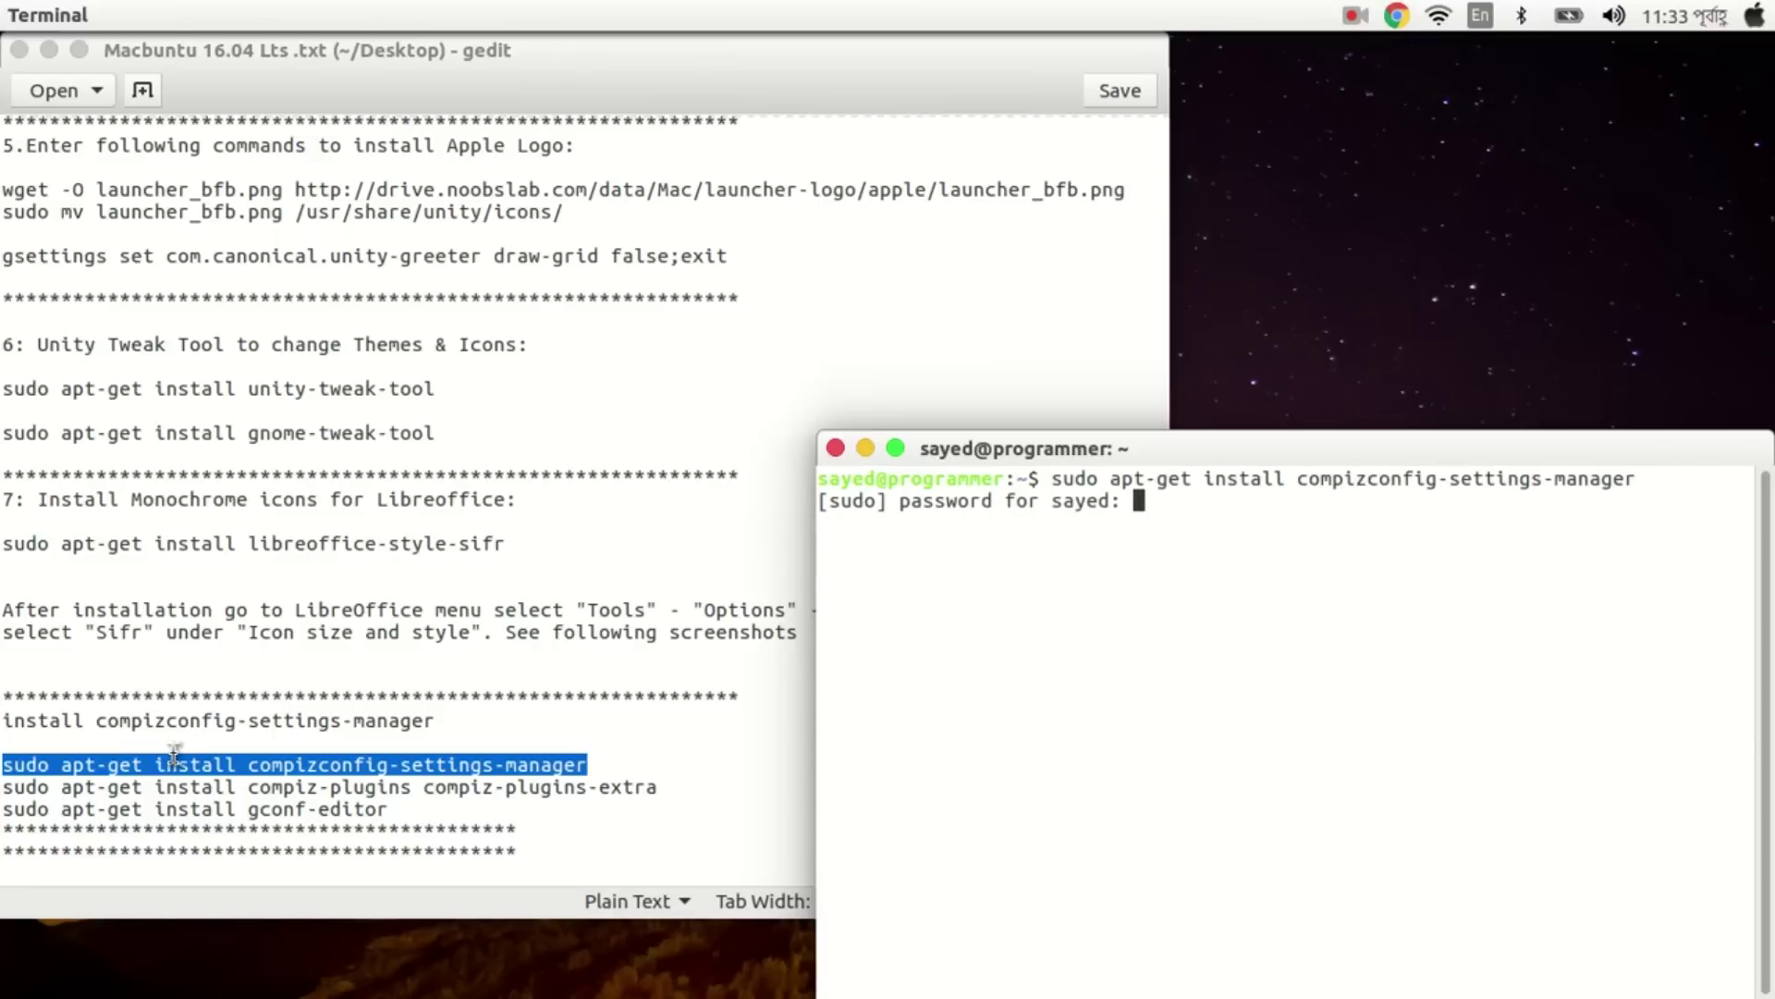
key("Return")
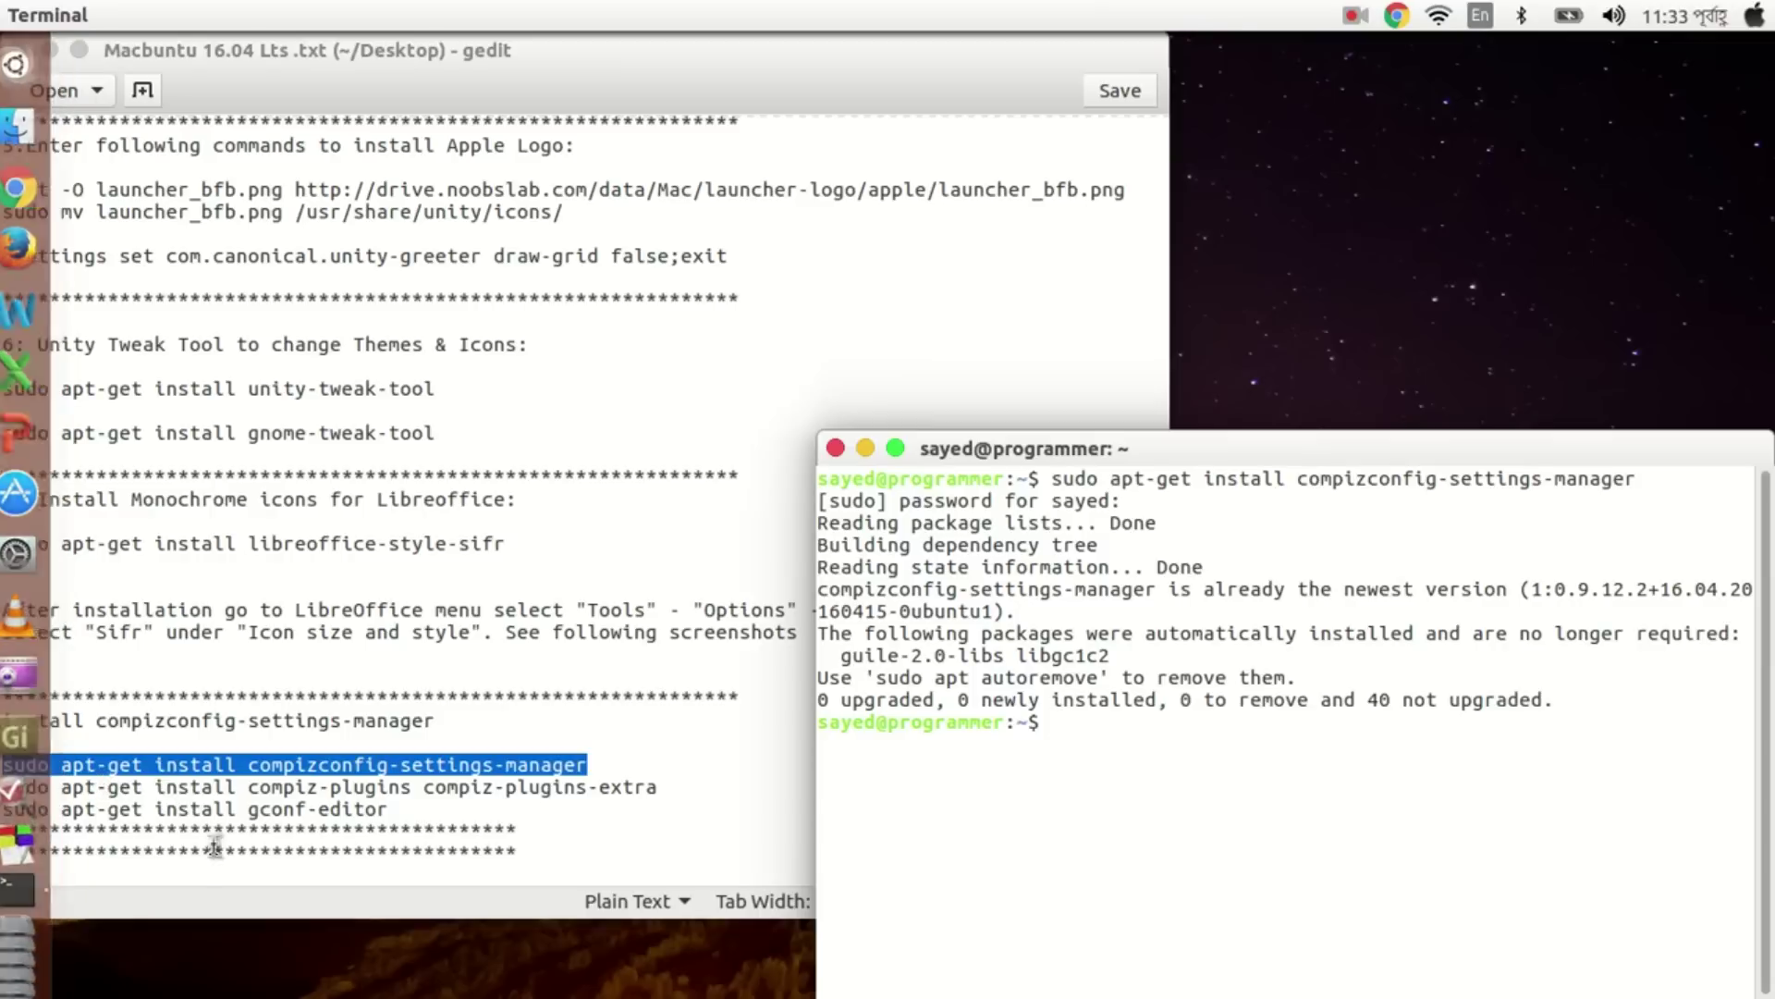
Copy sudo apt-get install compiz-plugins compiz-plugins-extra from the notes and run it in the terminal.
left_click(383, 784)
left_click_drag(657, 786, 389, 810)
left_click(49, 786)
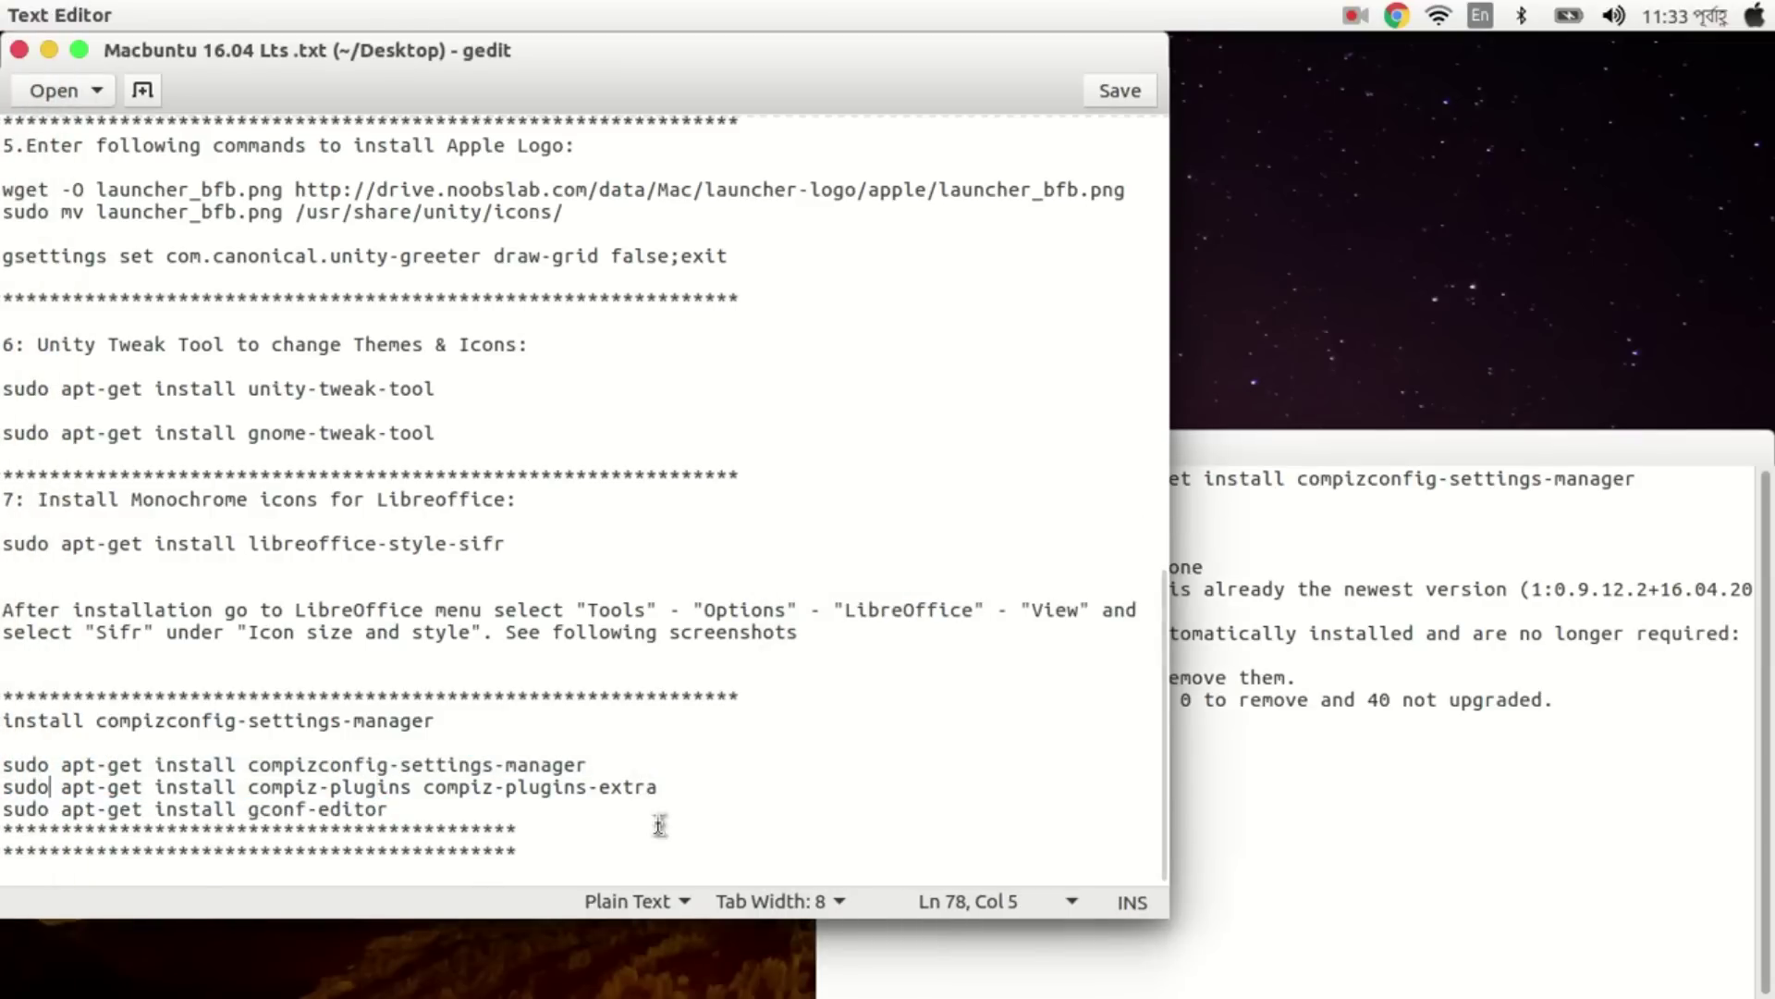
left_click_drag(665, 786, 3, 786)
key("ctrl+c")
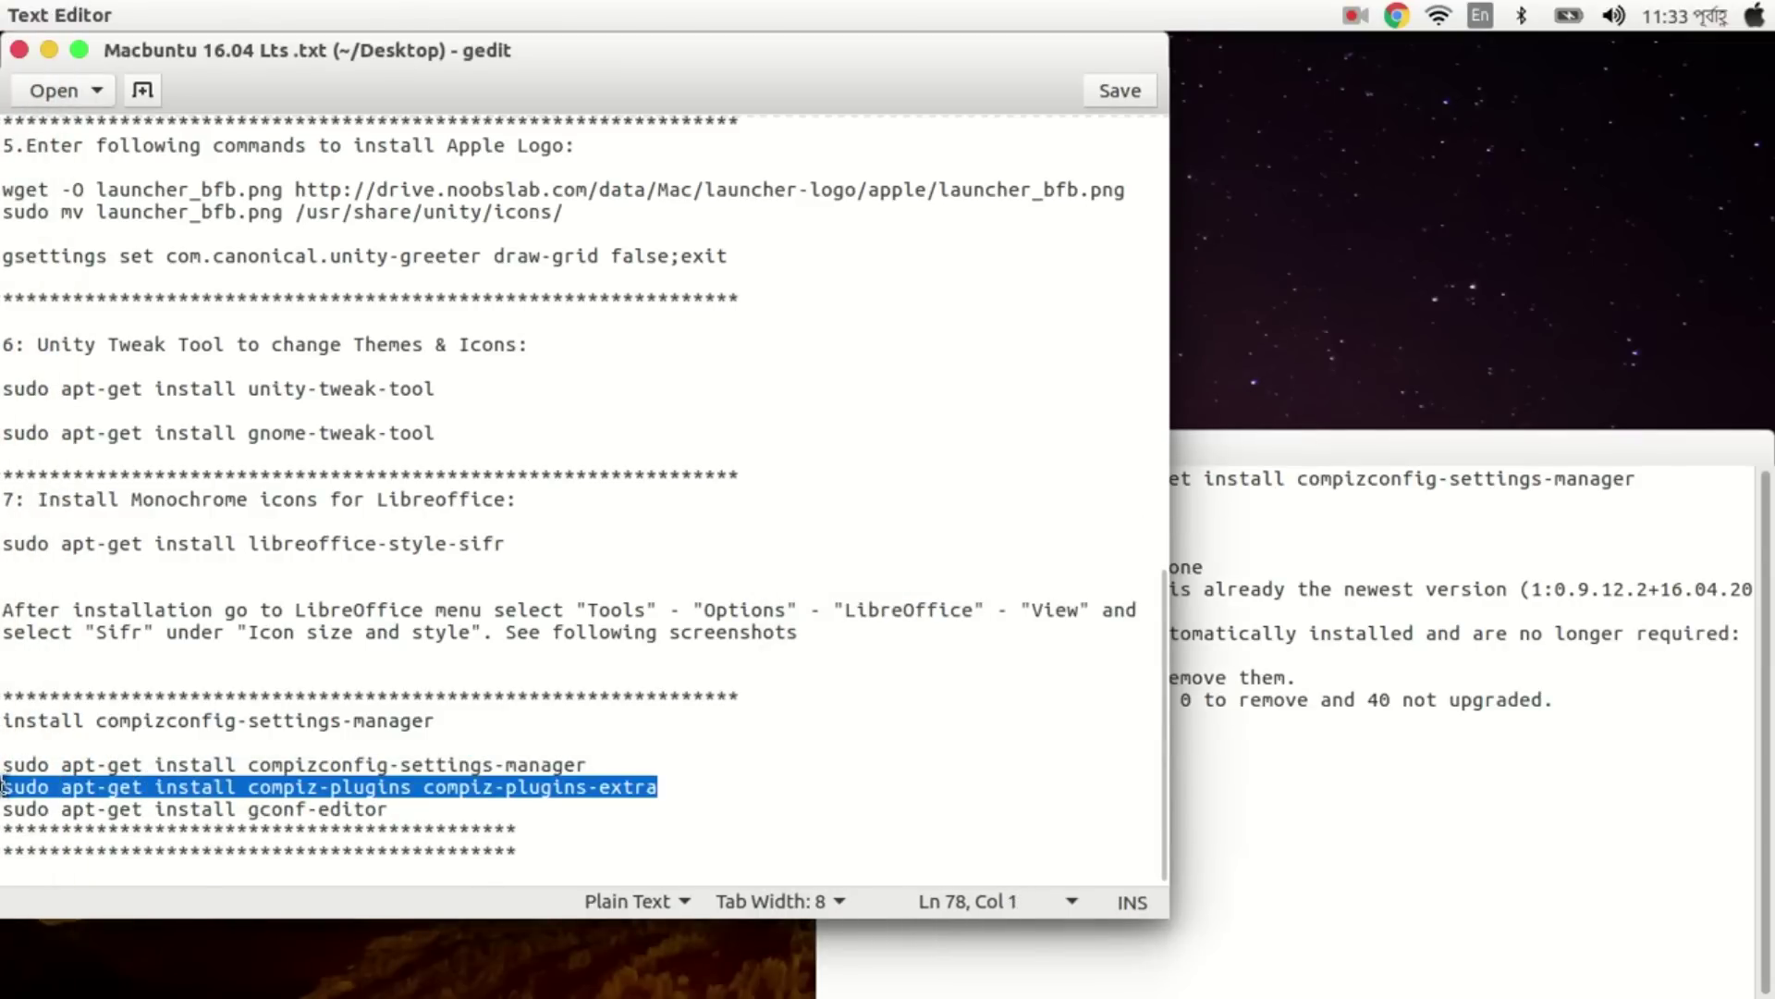
left_click(1312, 733)
middle_click(1313, 734)
key("Return")
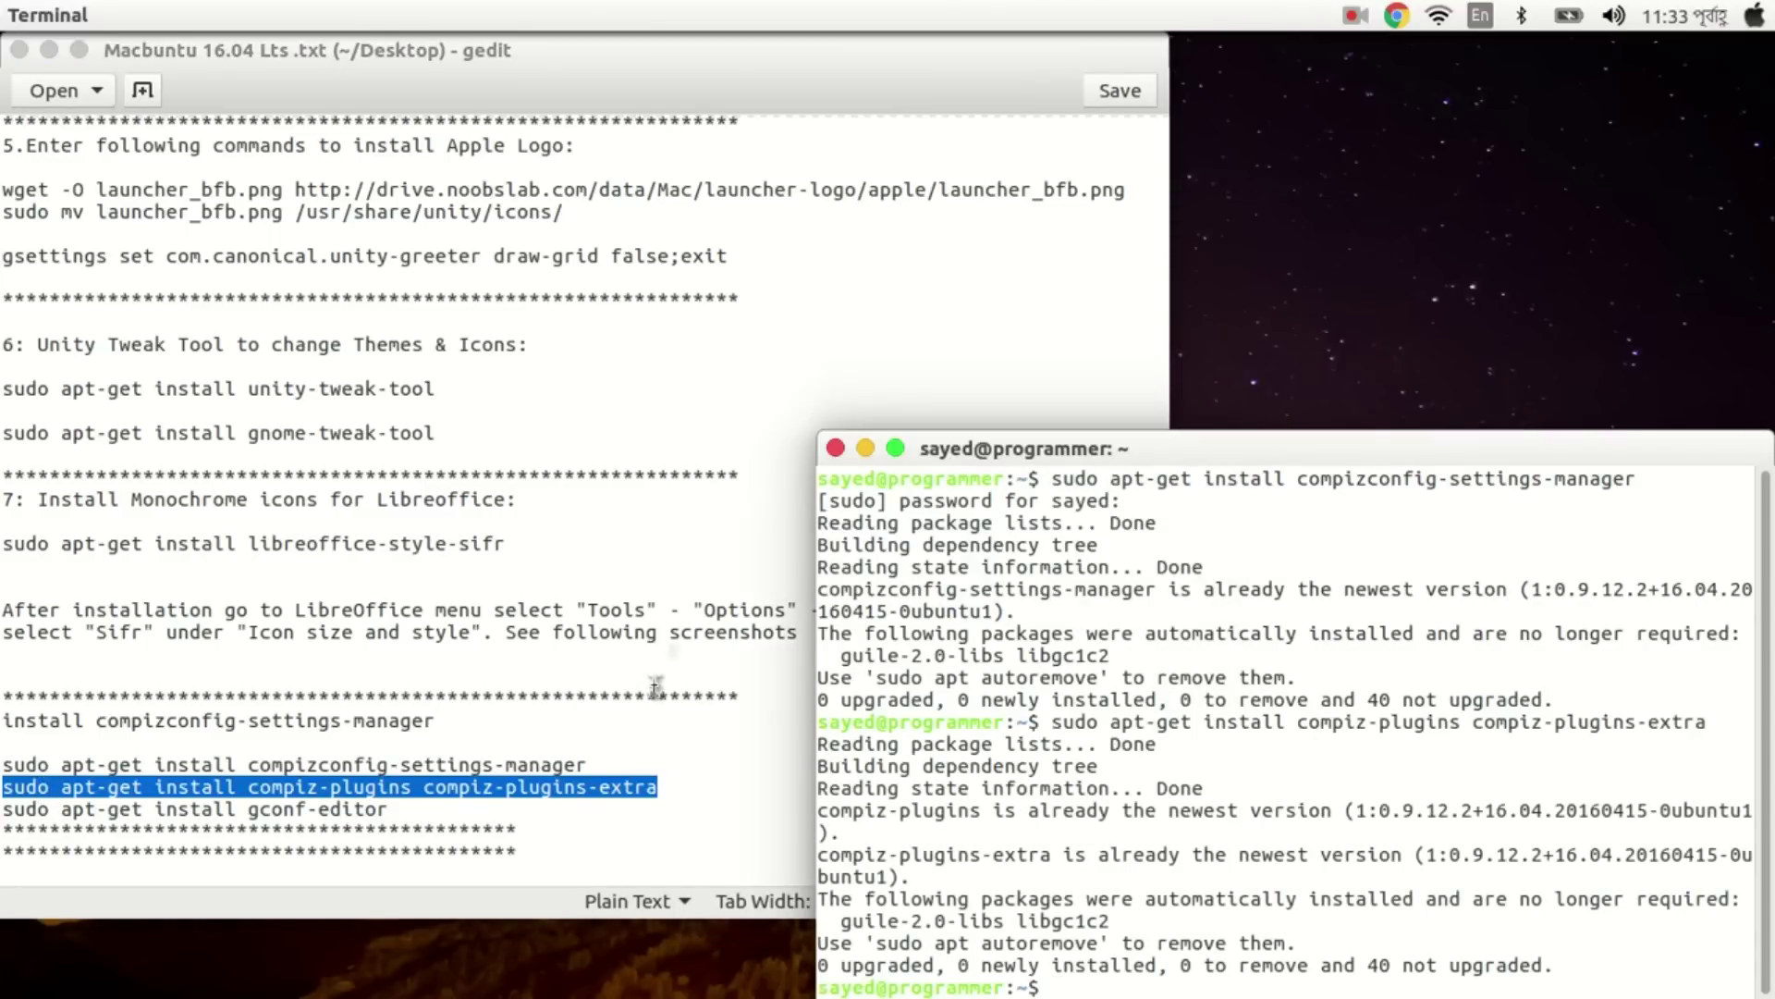
Run sudo apt-get install gconf-editor from the notes in the terminal, and end the terminal session with exit.
left_click_drag(390, 811, 3, 810)
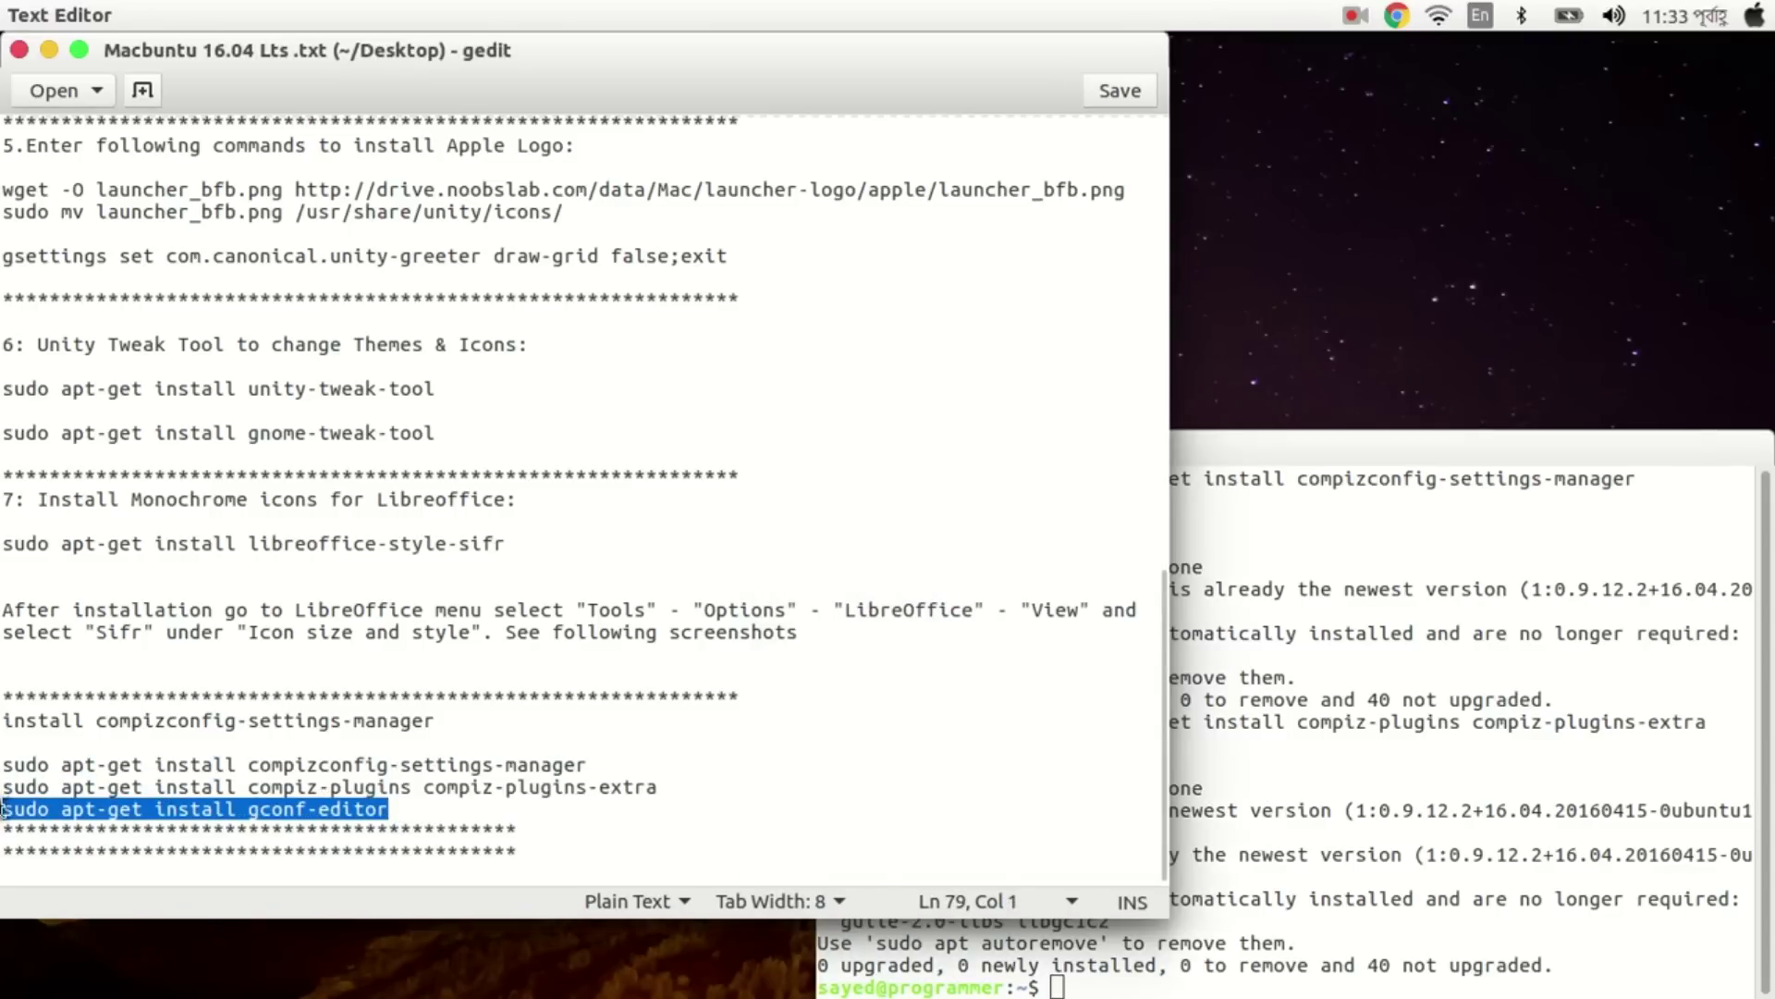
middle_click(1421, 988)
key("Return")
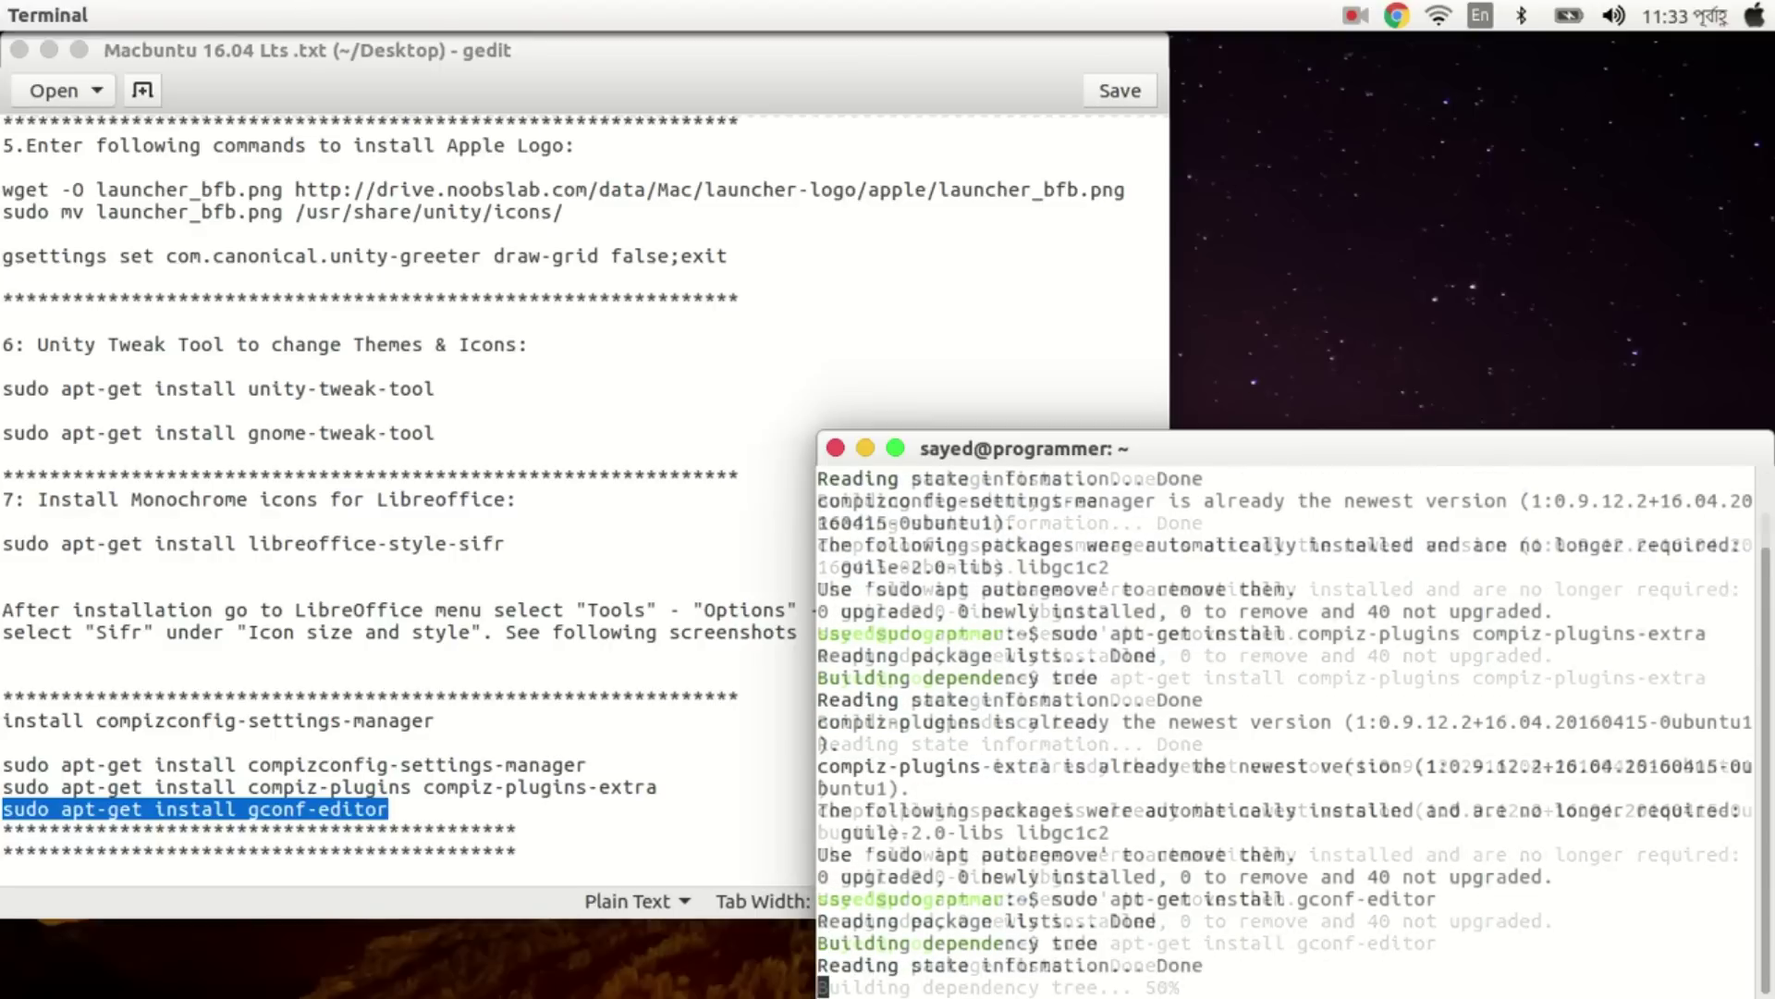
type("exit")
key("Return")
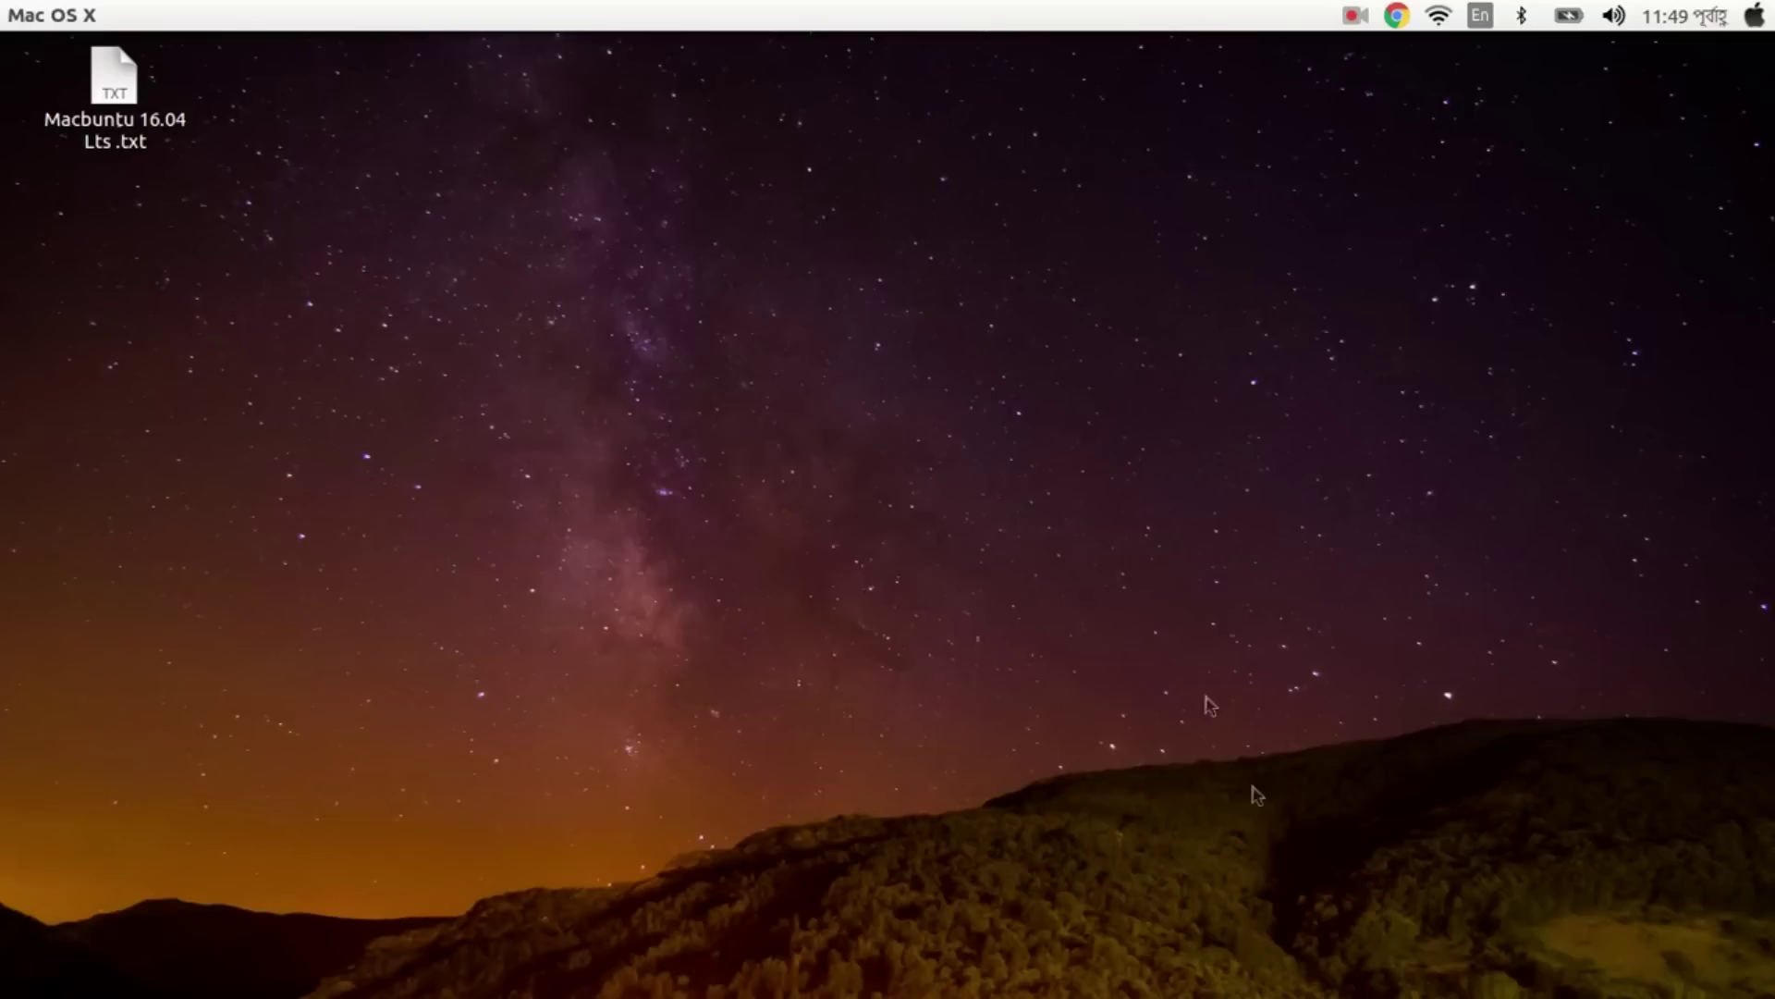
Search the Dash for "com" to find CompizConfig Settings Manager.
key("super")
type("com")
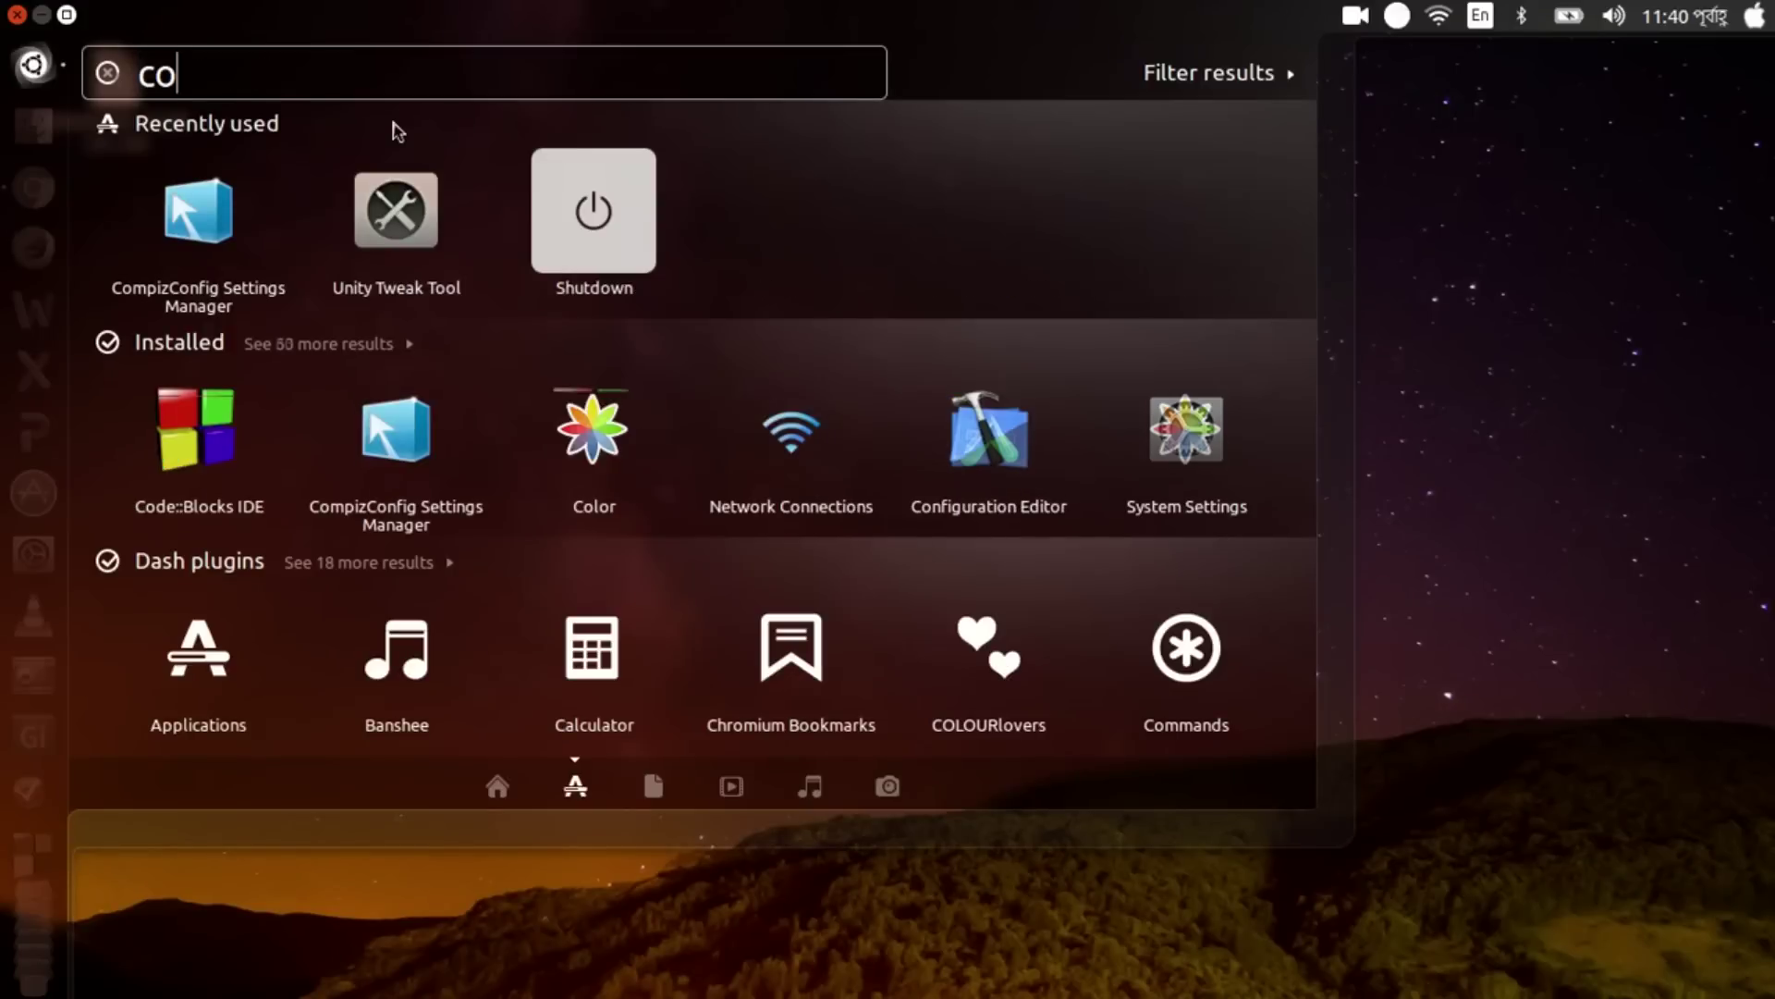
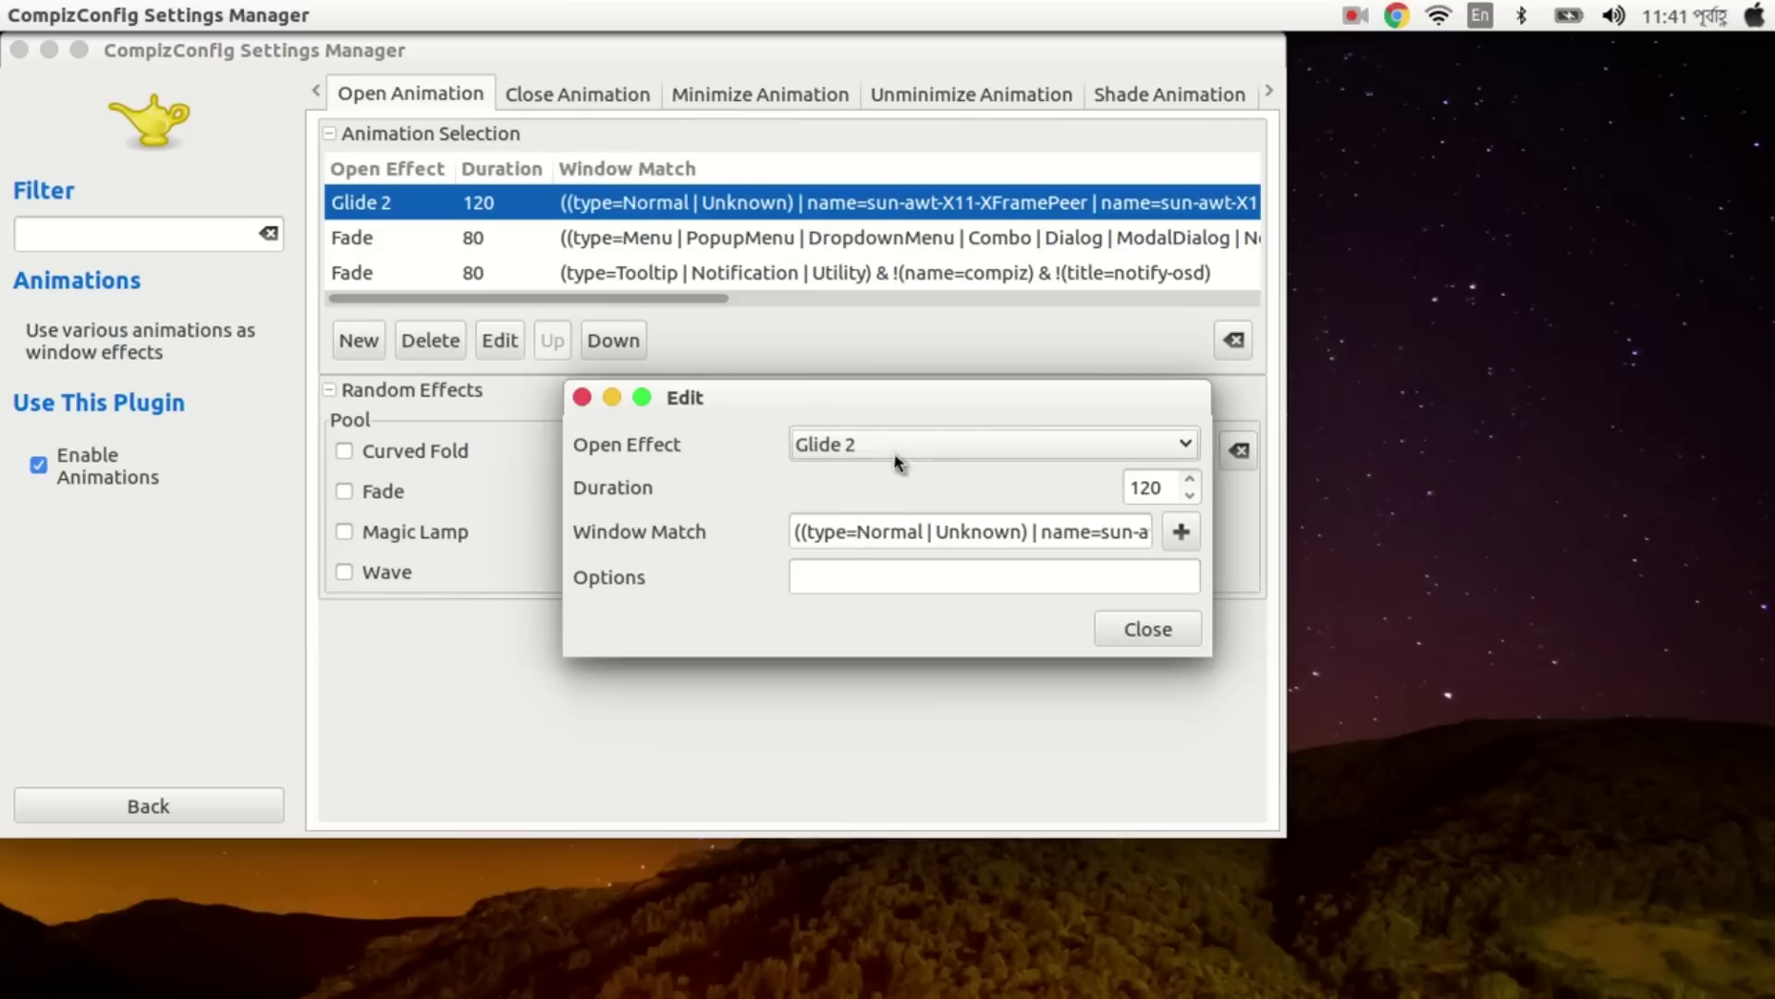
Set the first open animation to the Magic Lamp effect with a duration of 500 and close the edit dialog.
left_click(903, 448)
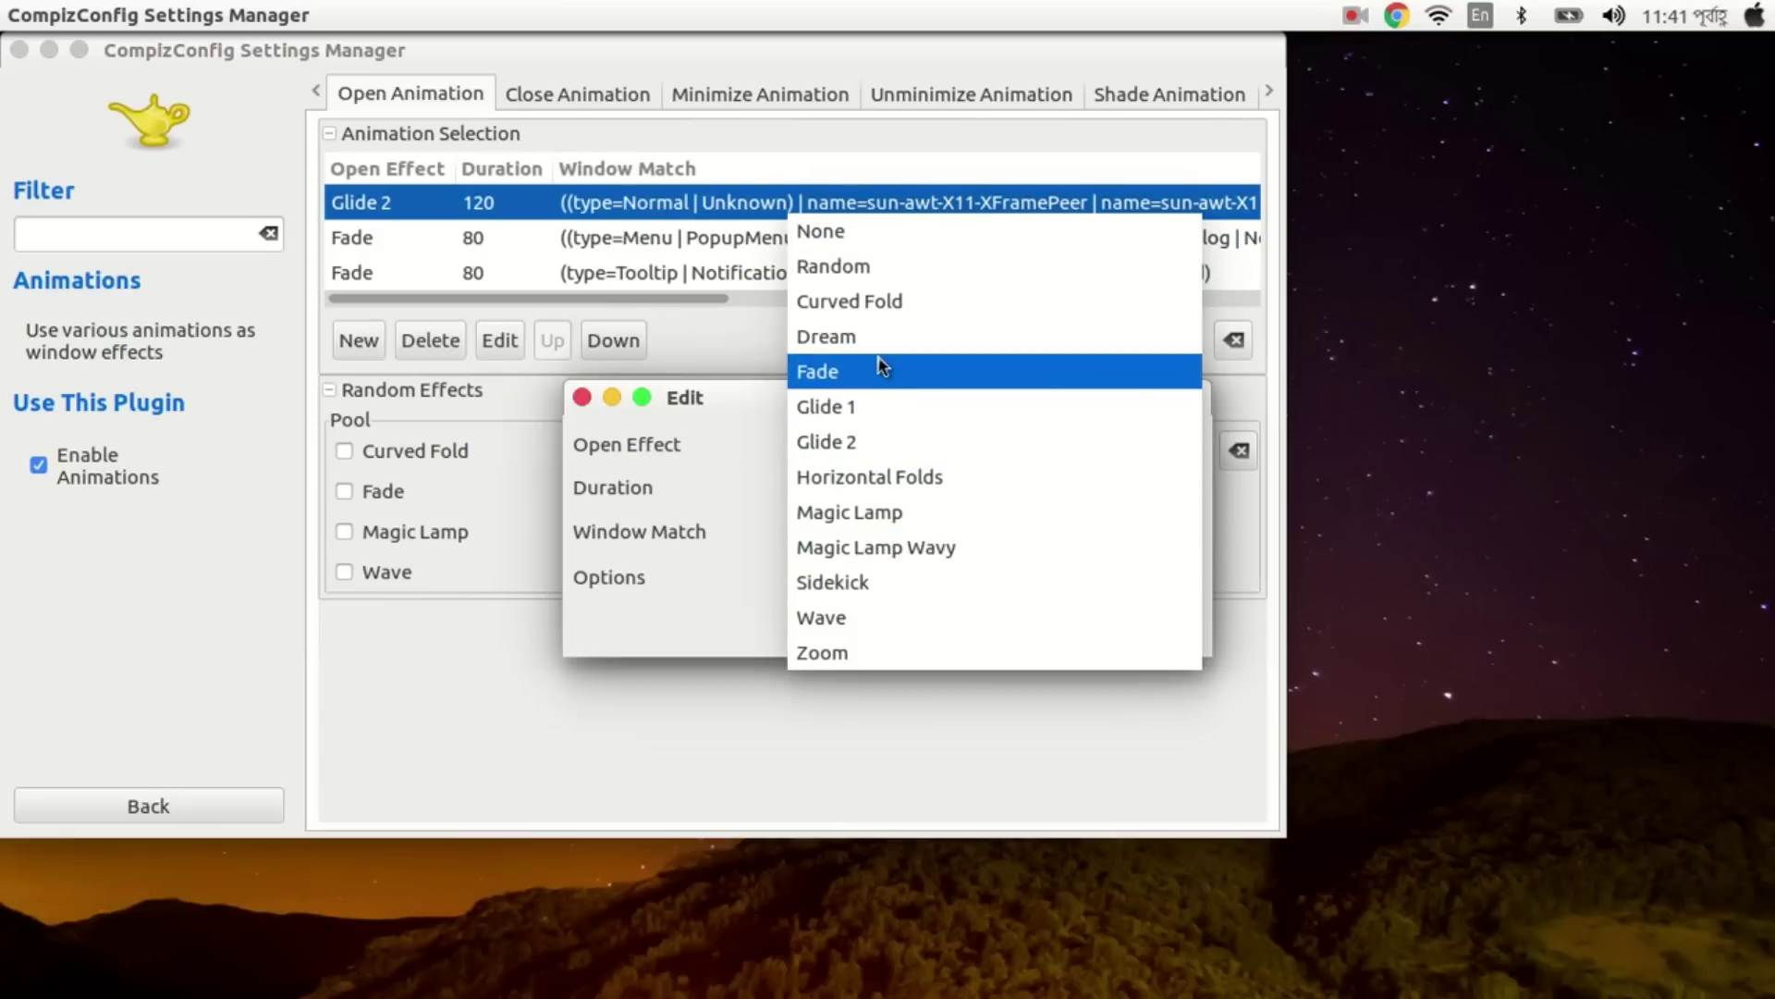
left_click(900, 516)
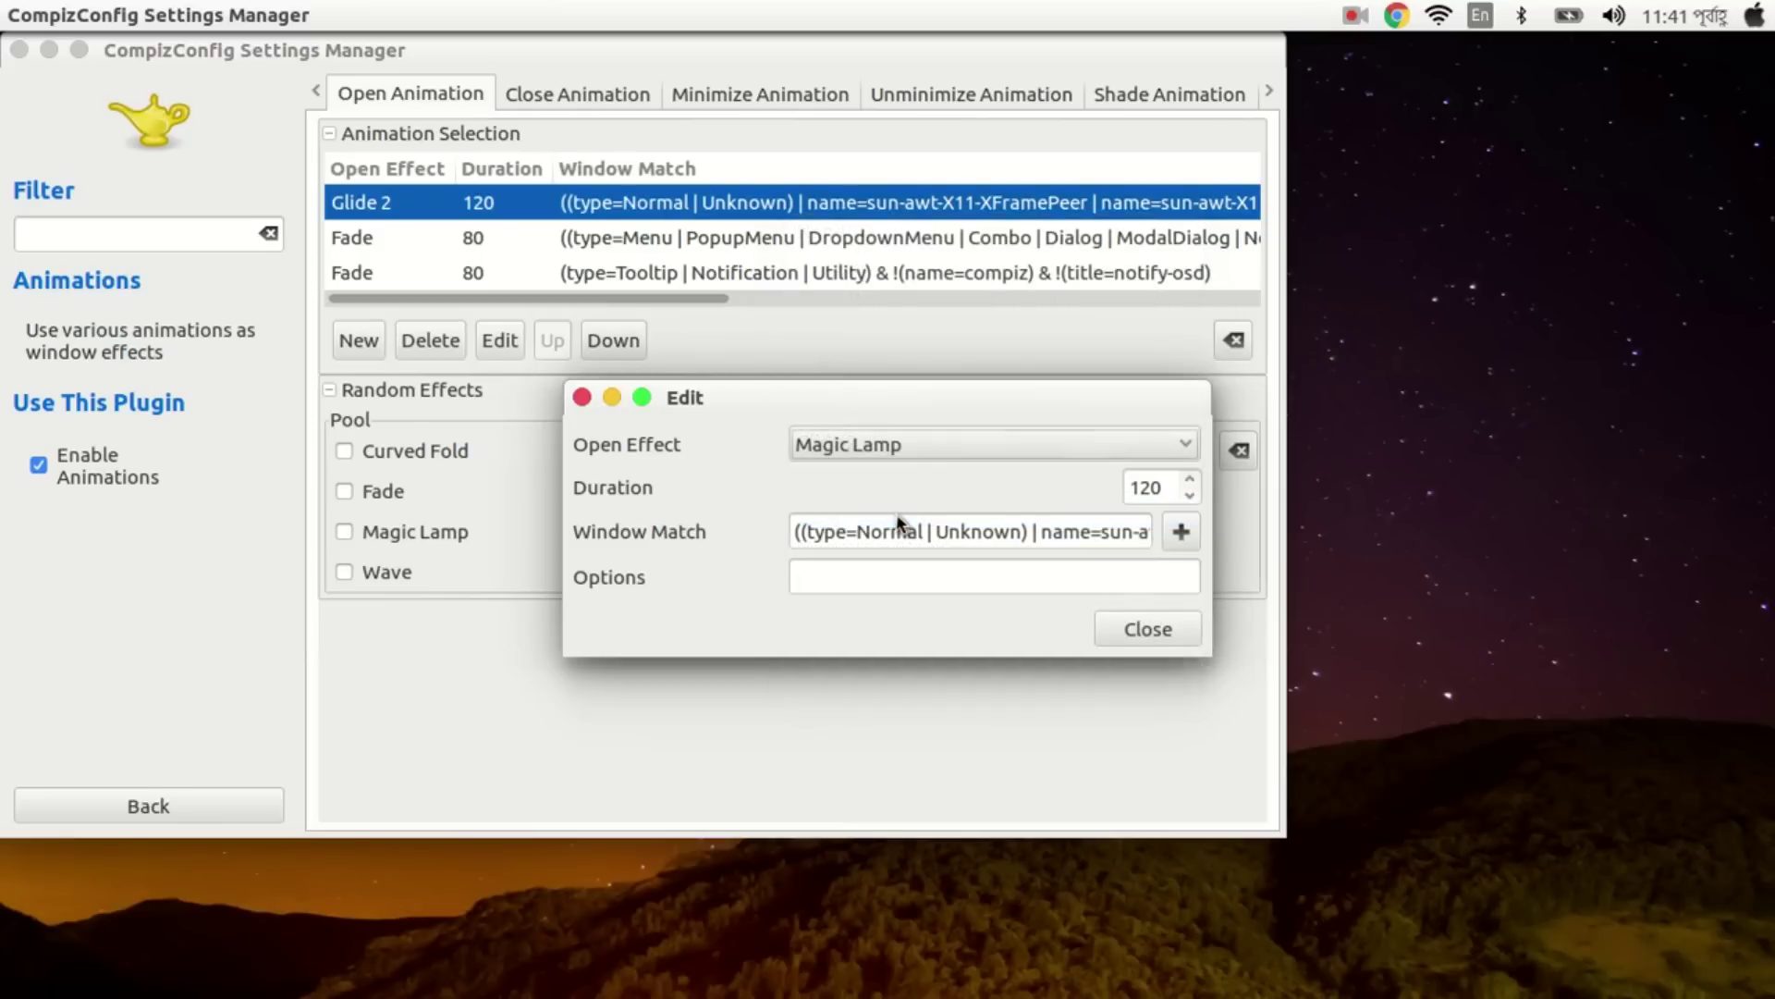
double_click(1154, 486)
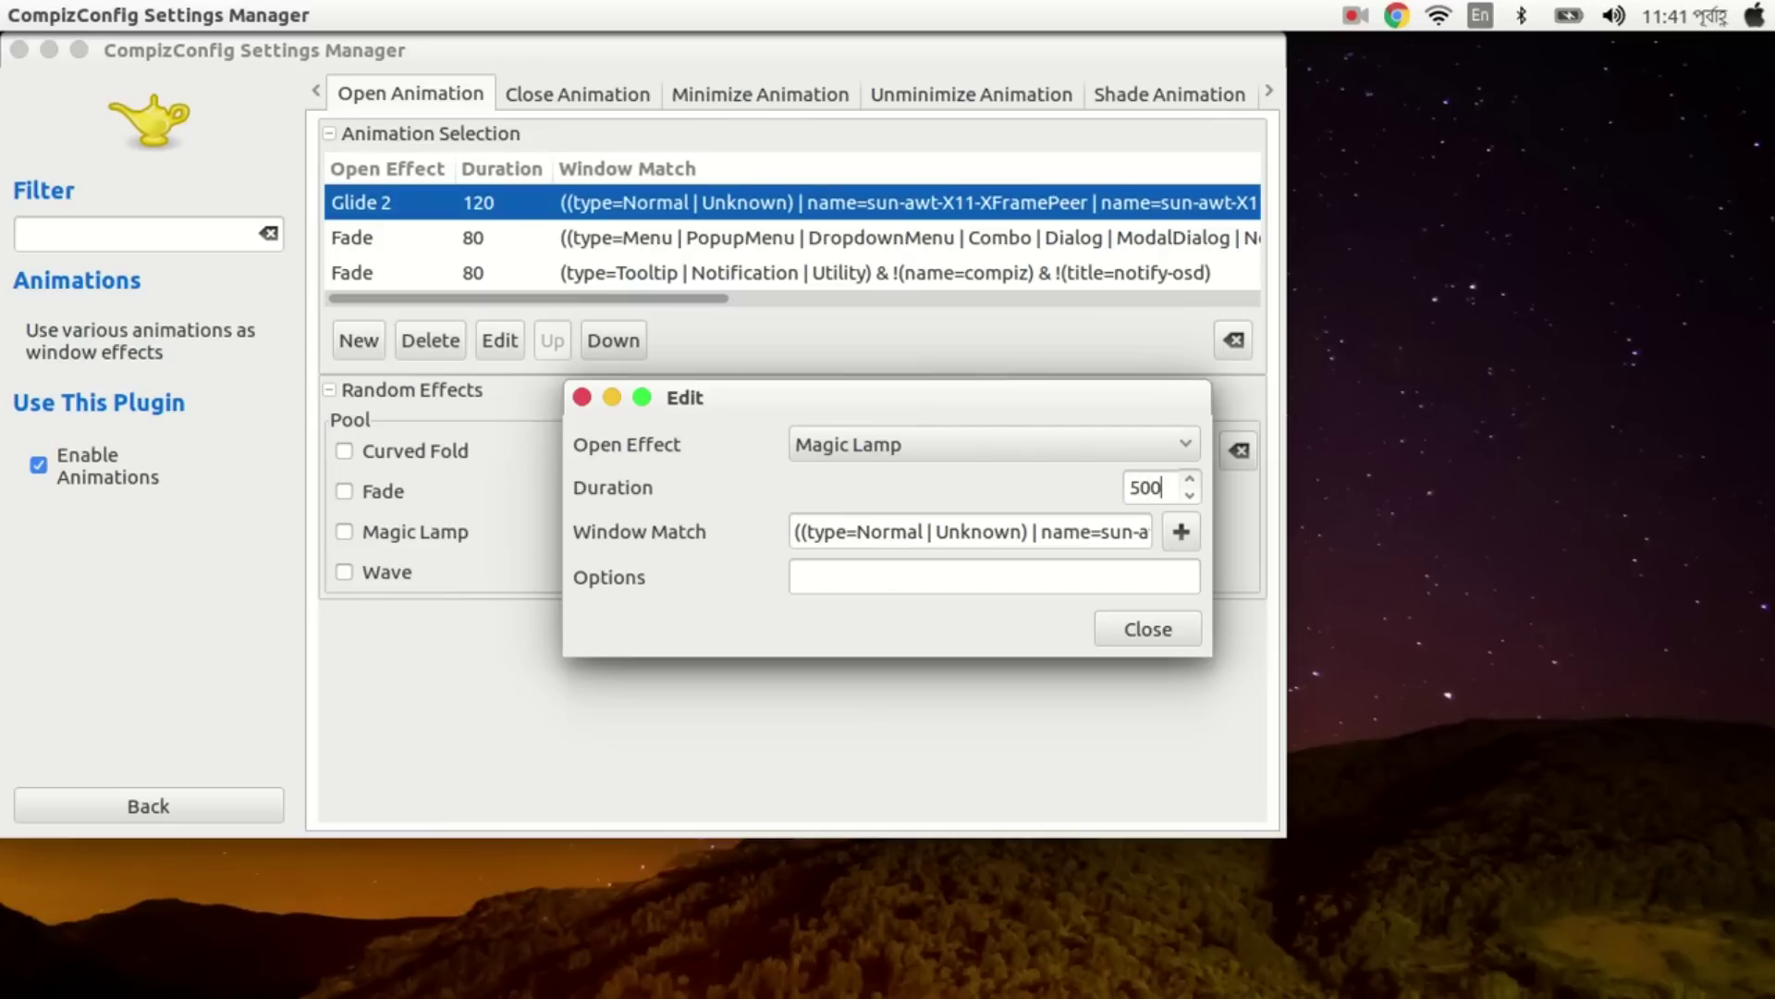
left_click(1143, 627)
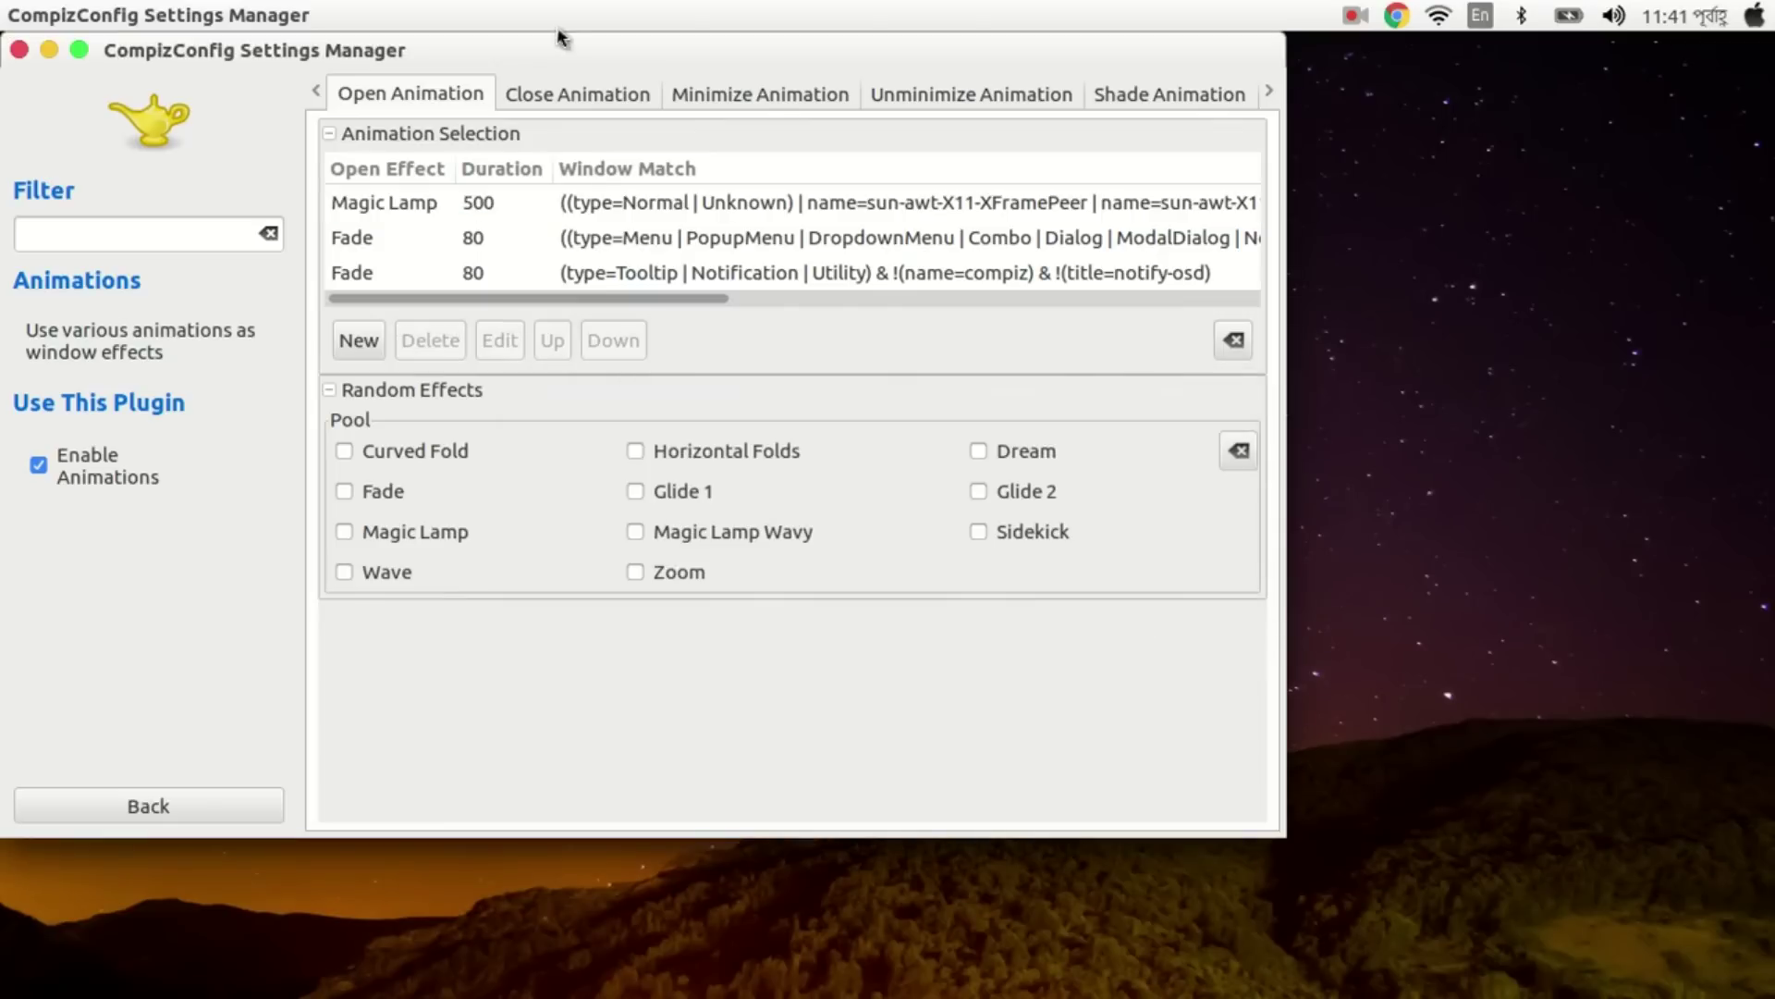
Set the first close animation to the Fade effect with a duration of 100 and close the edit dialog.
left_click(566, 97)
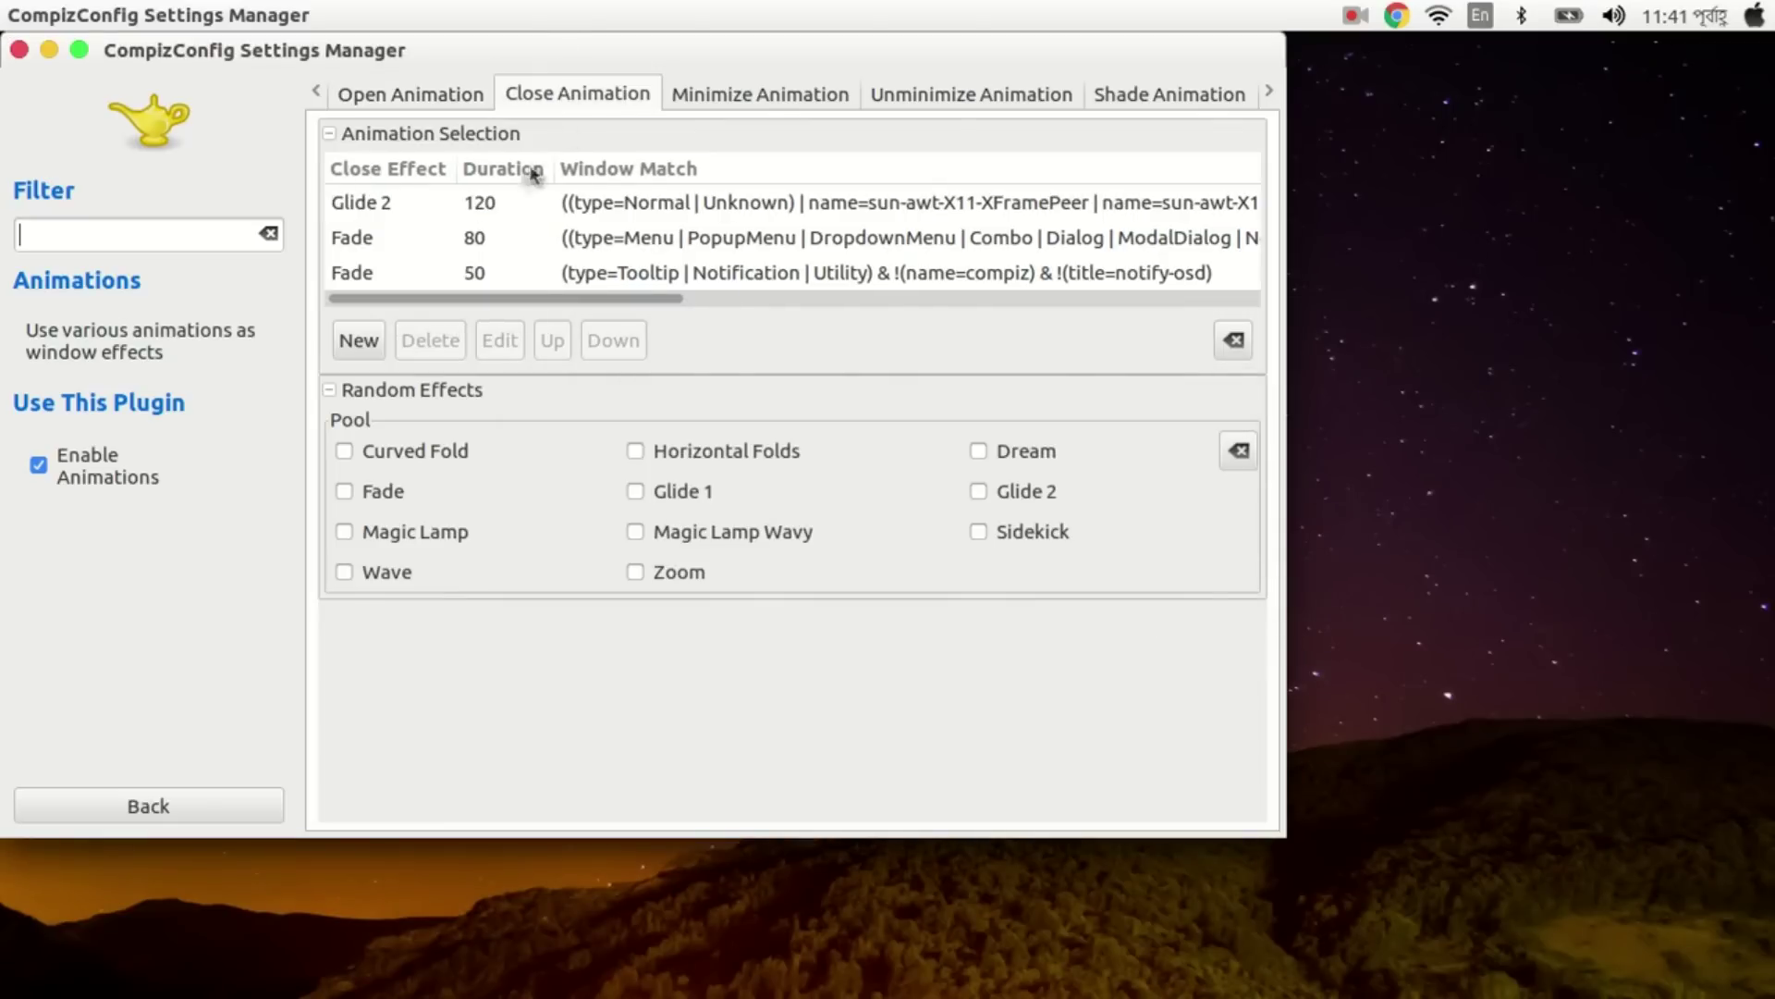
left_click(499, 203)
left_click(499, 340)
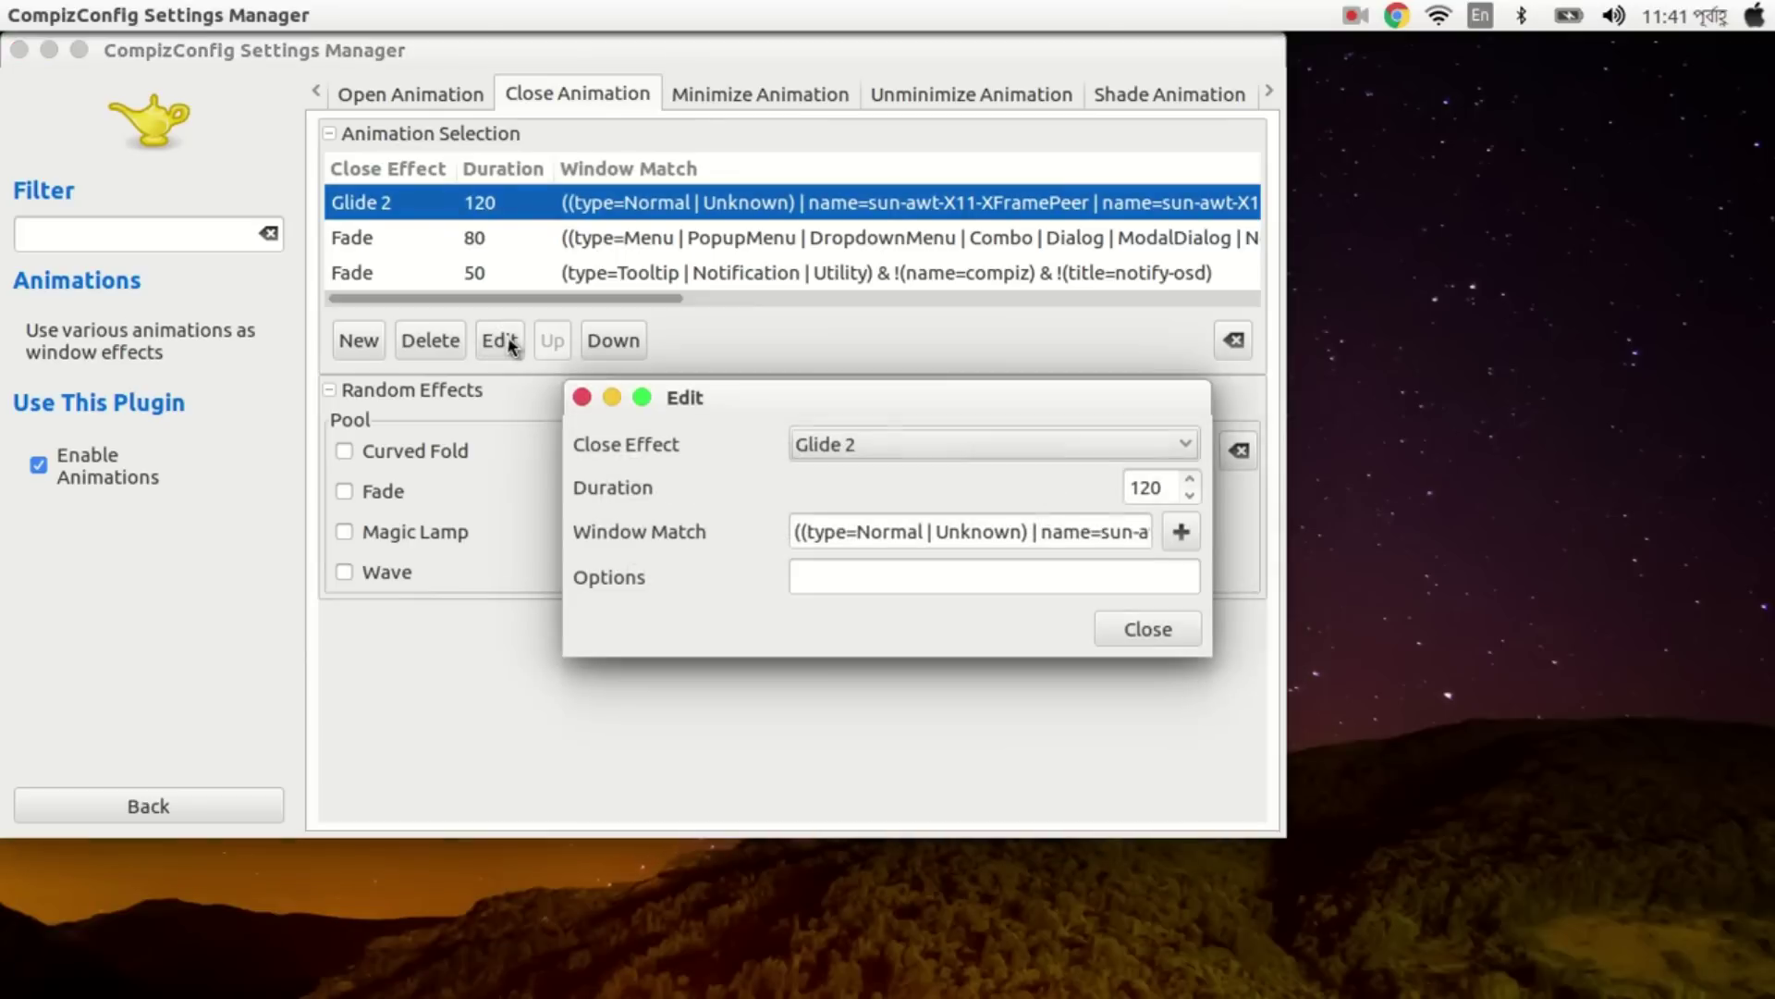
left_click(848, 451)
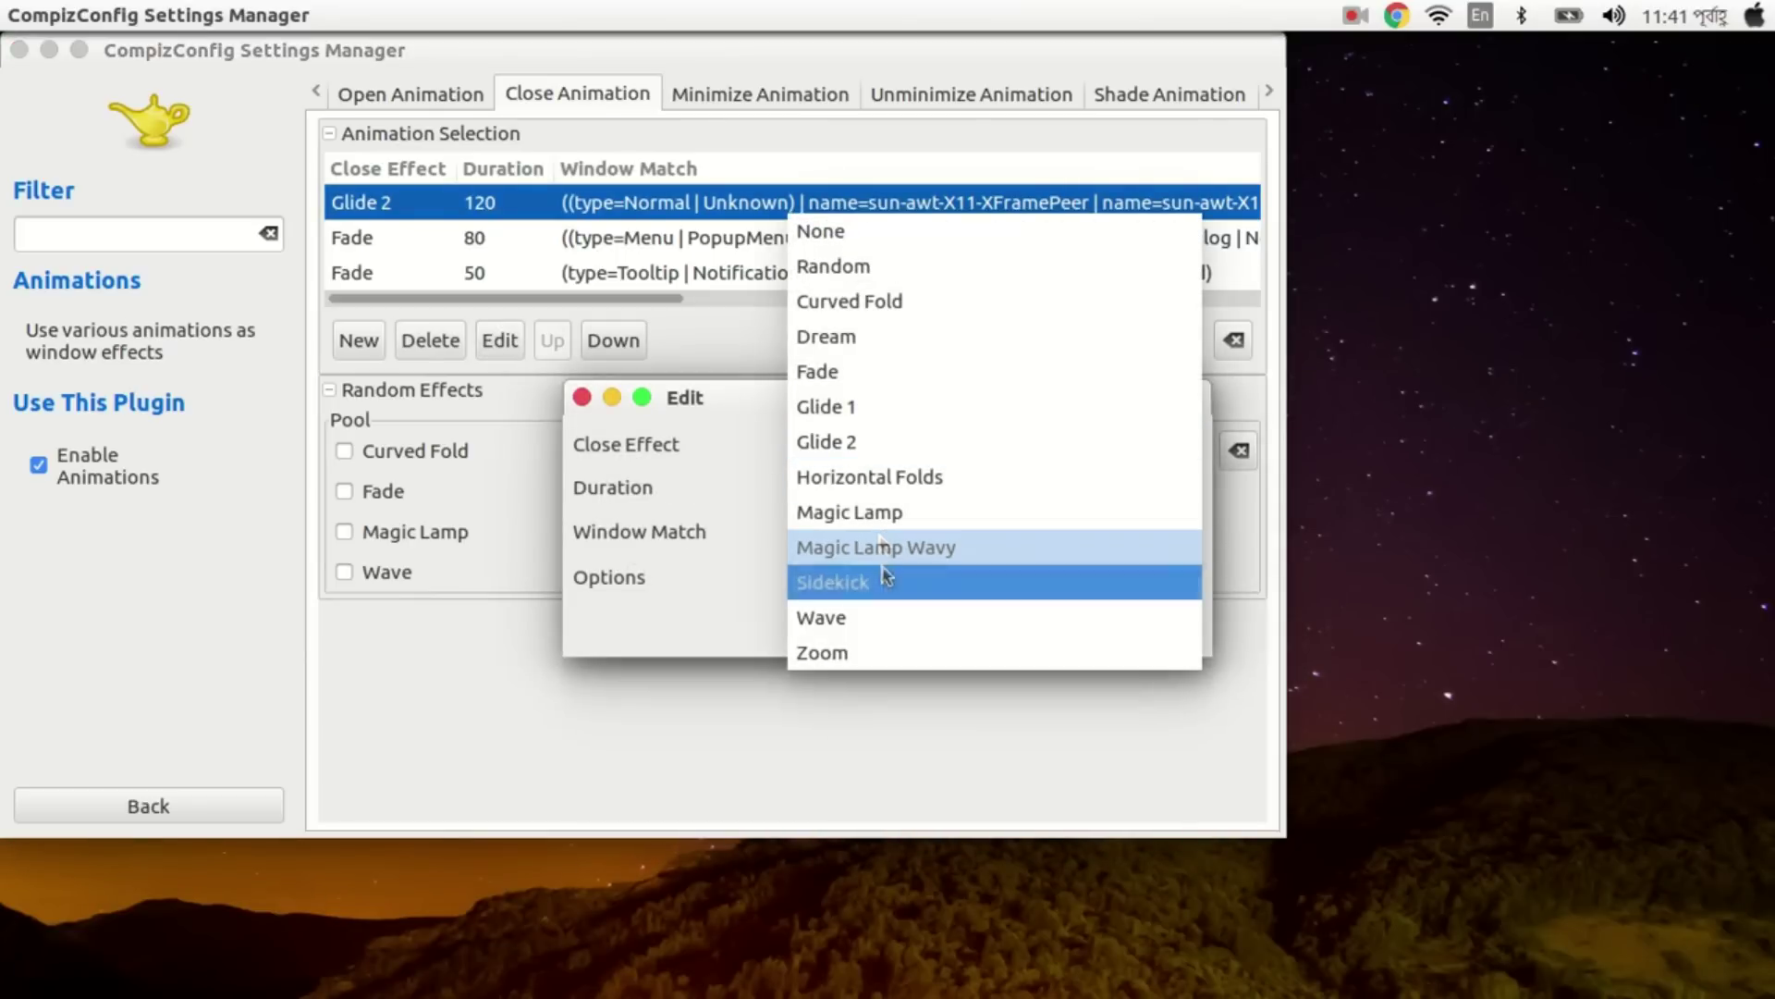
left_click(876, 372)
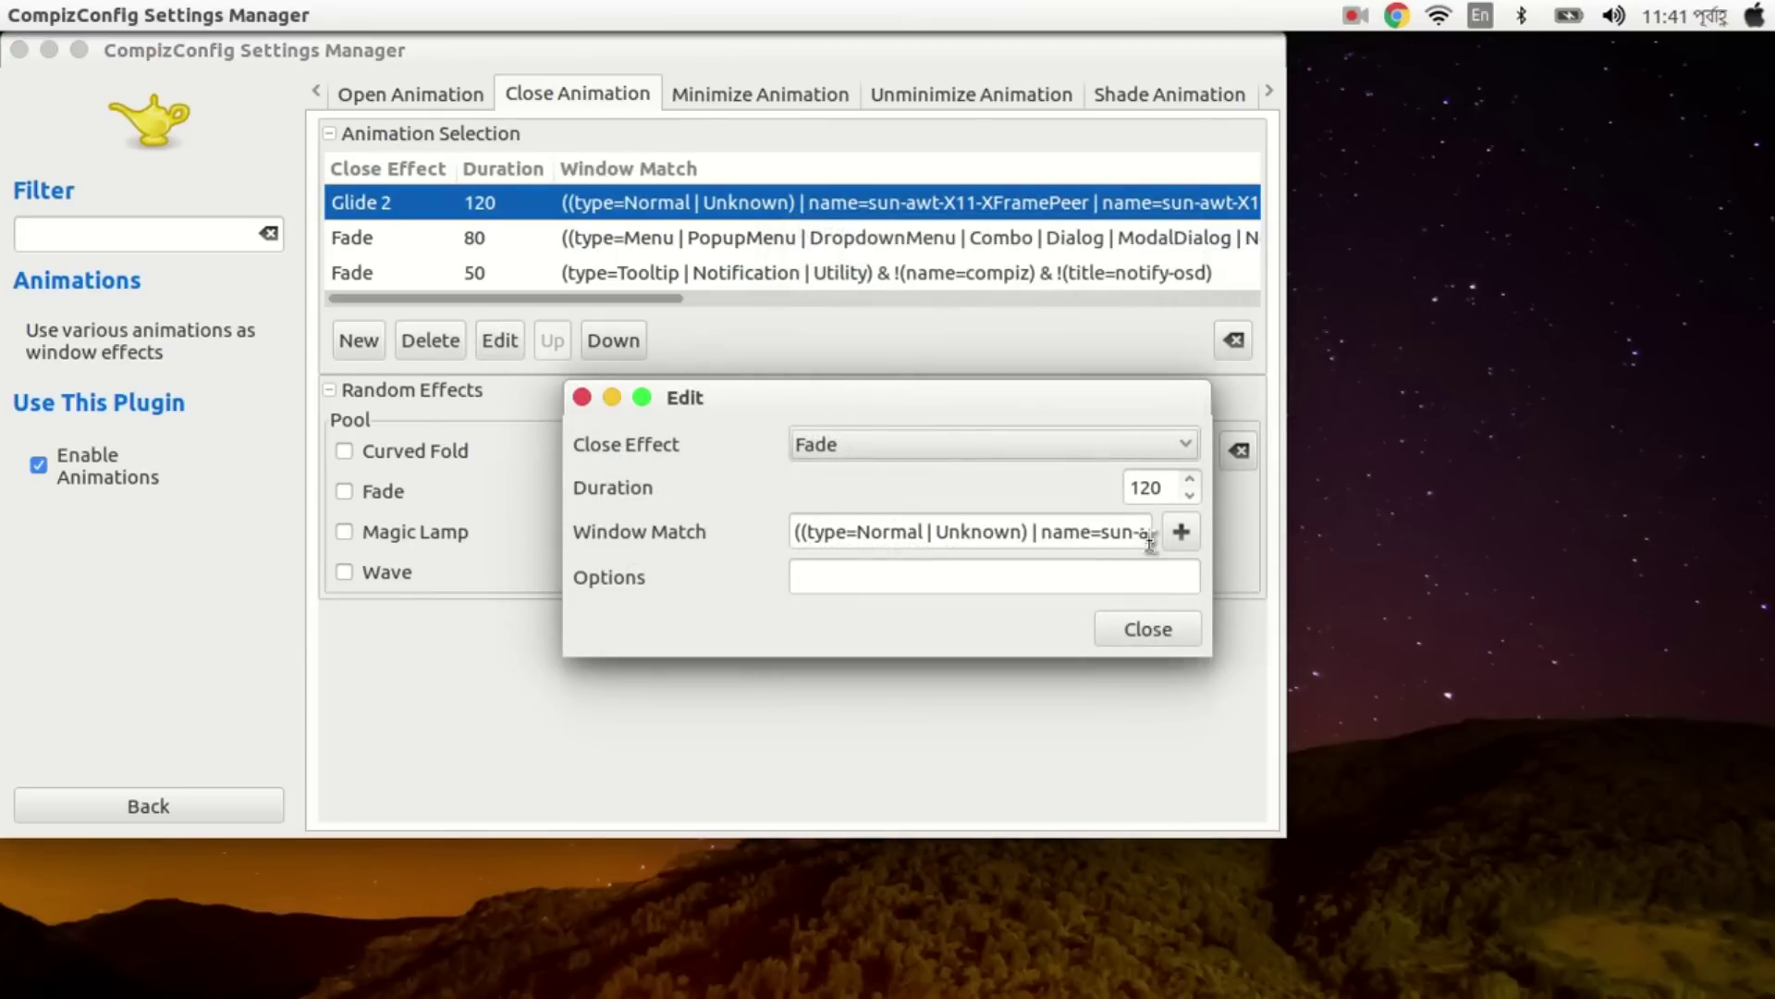
double_click(1150, 490)
type("1")
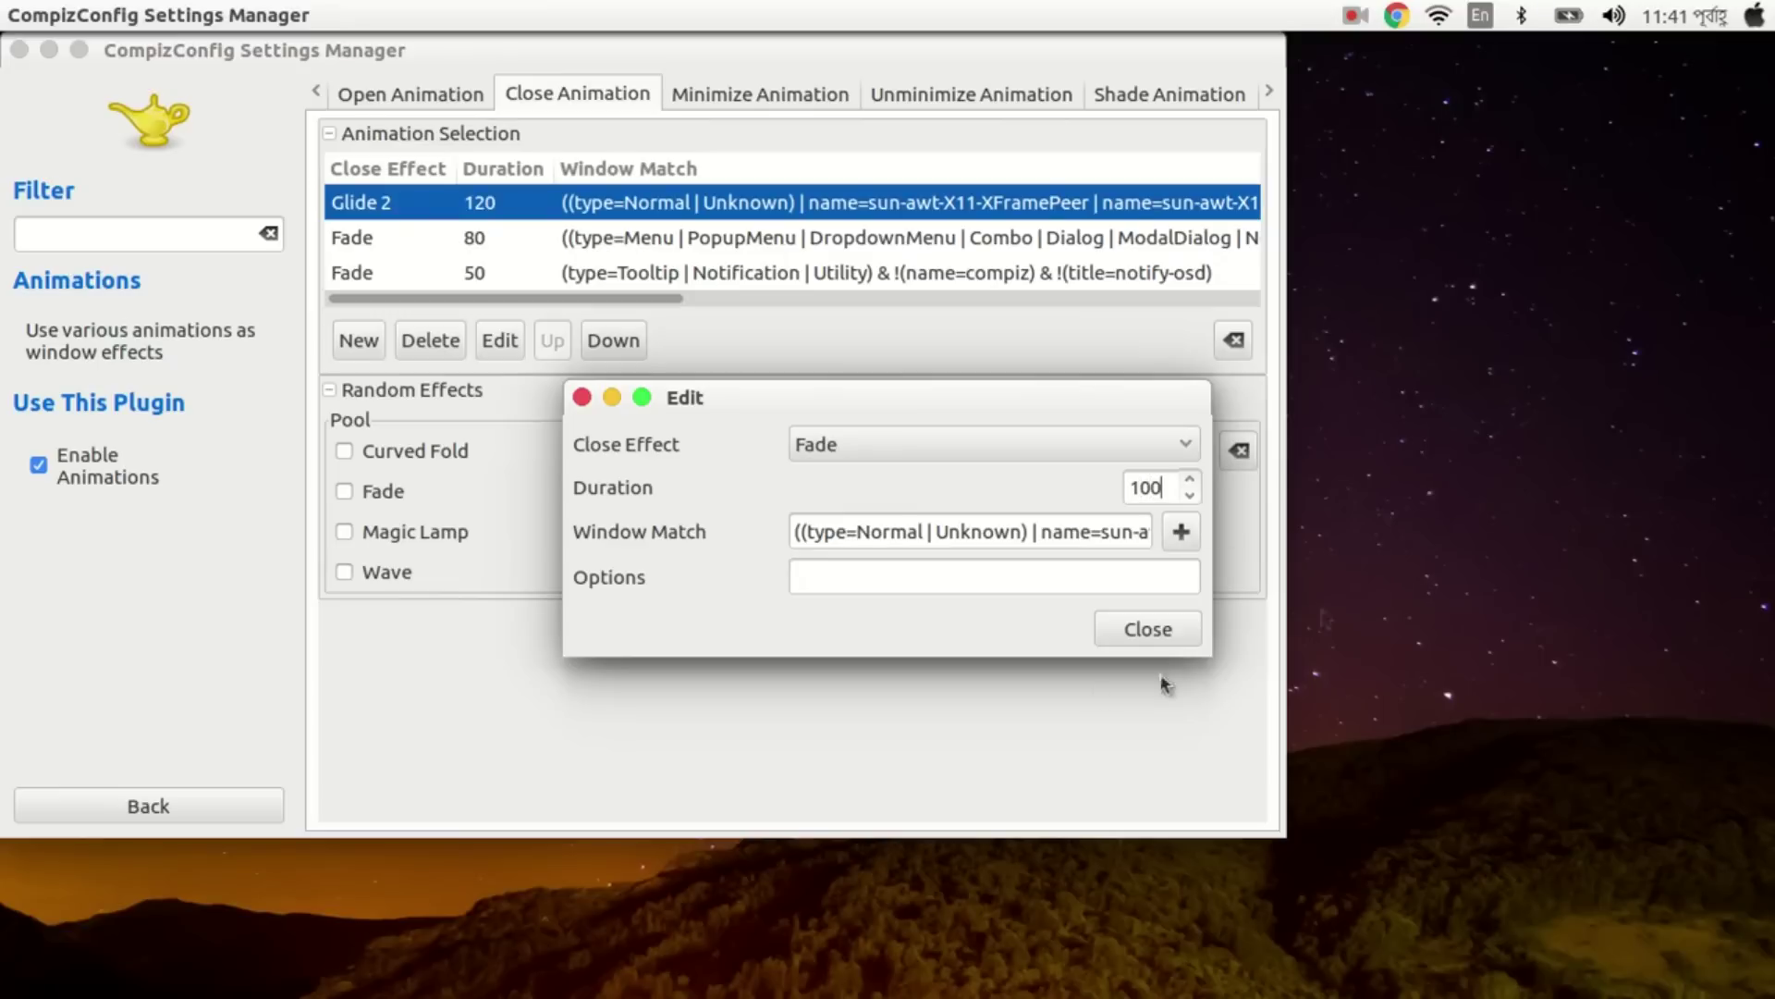
left_click(1129, 636)
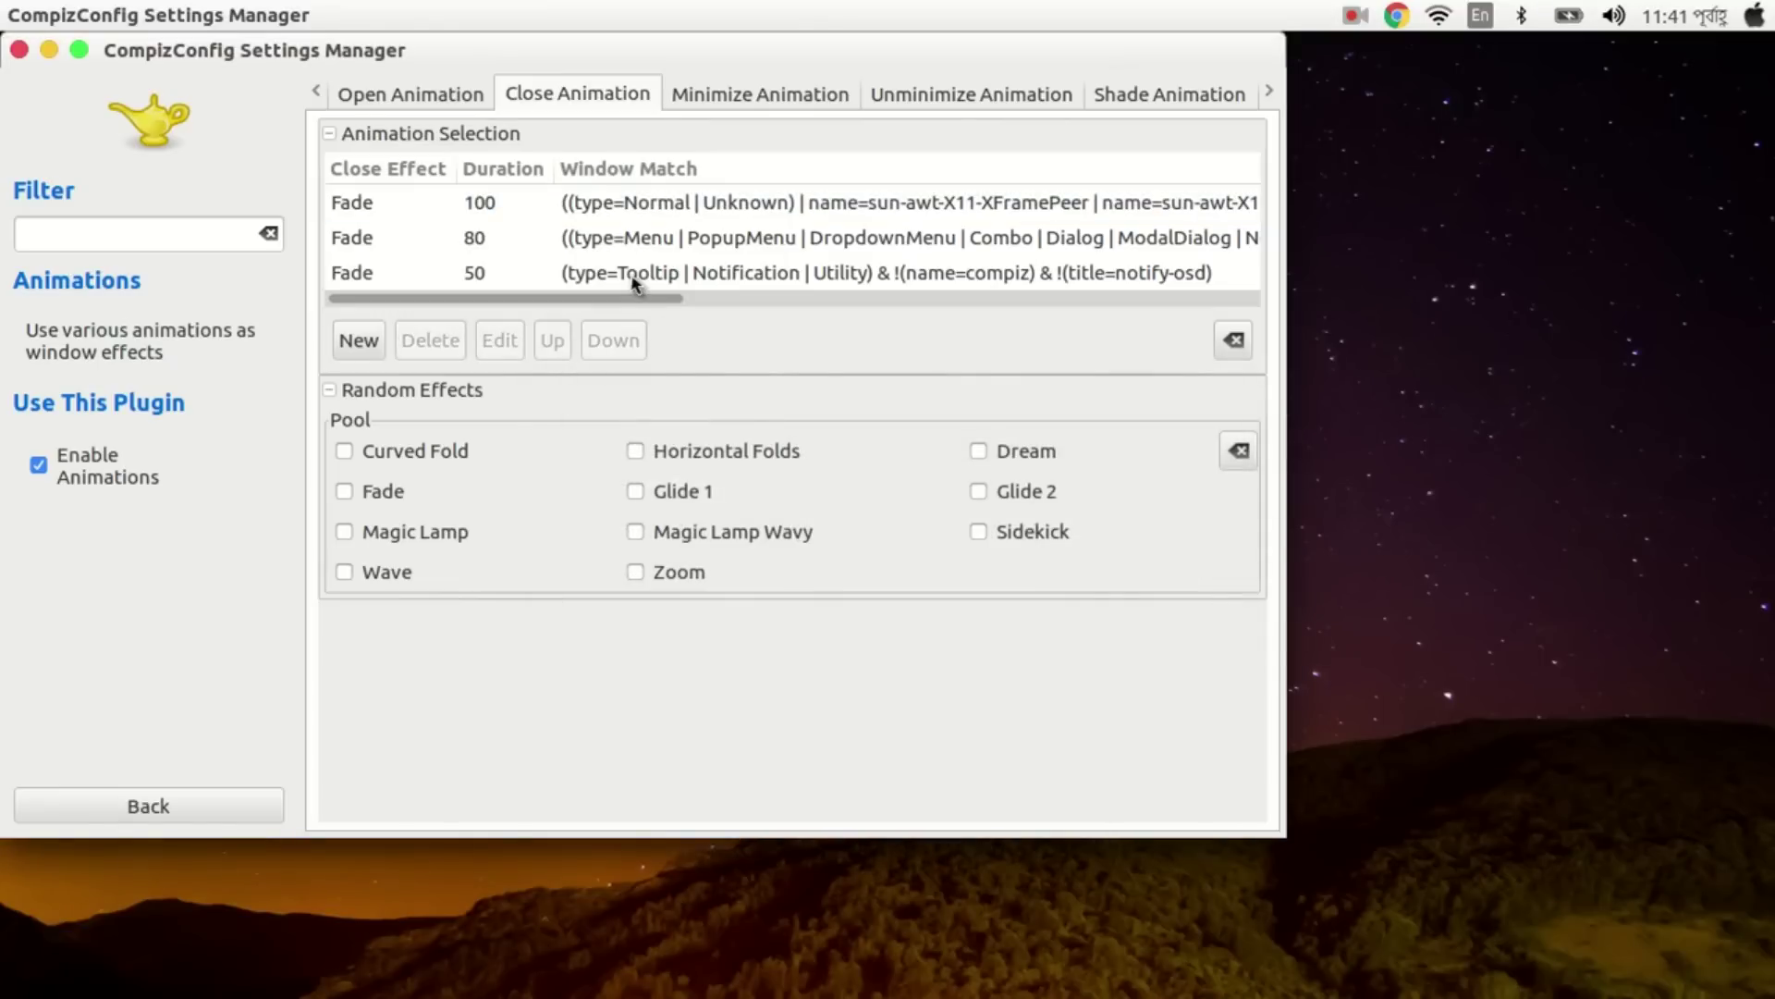
Set the minimize animation to the Magic Lamp effect with a duration of 500 and close the edit dialog.
left_click(702, 95)
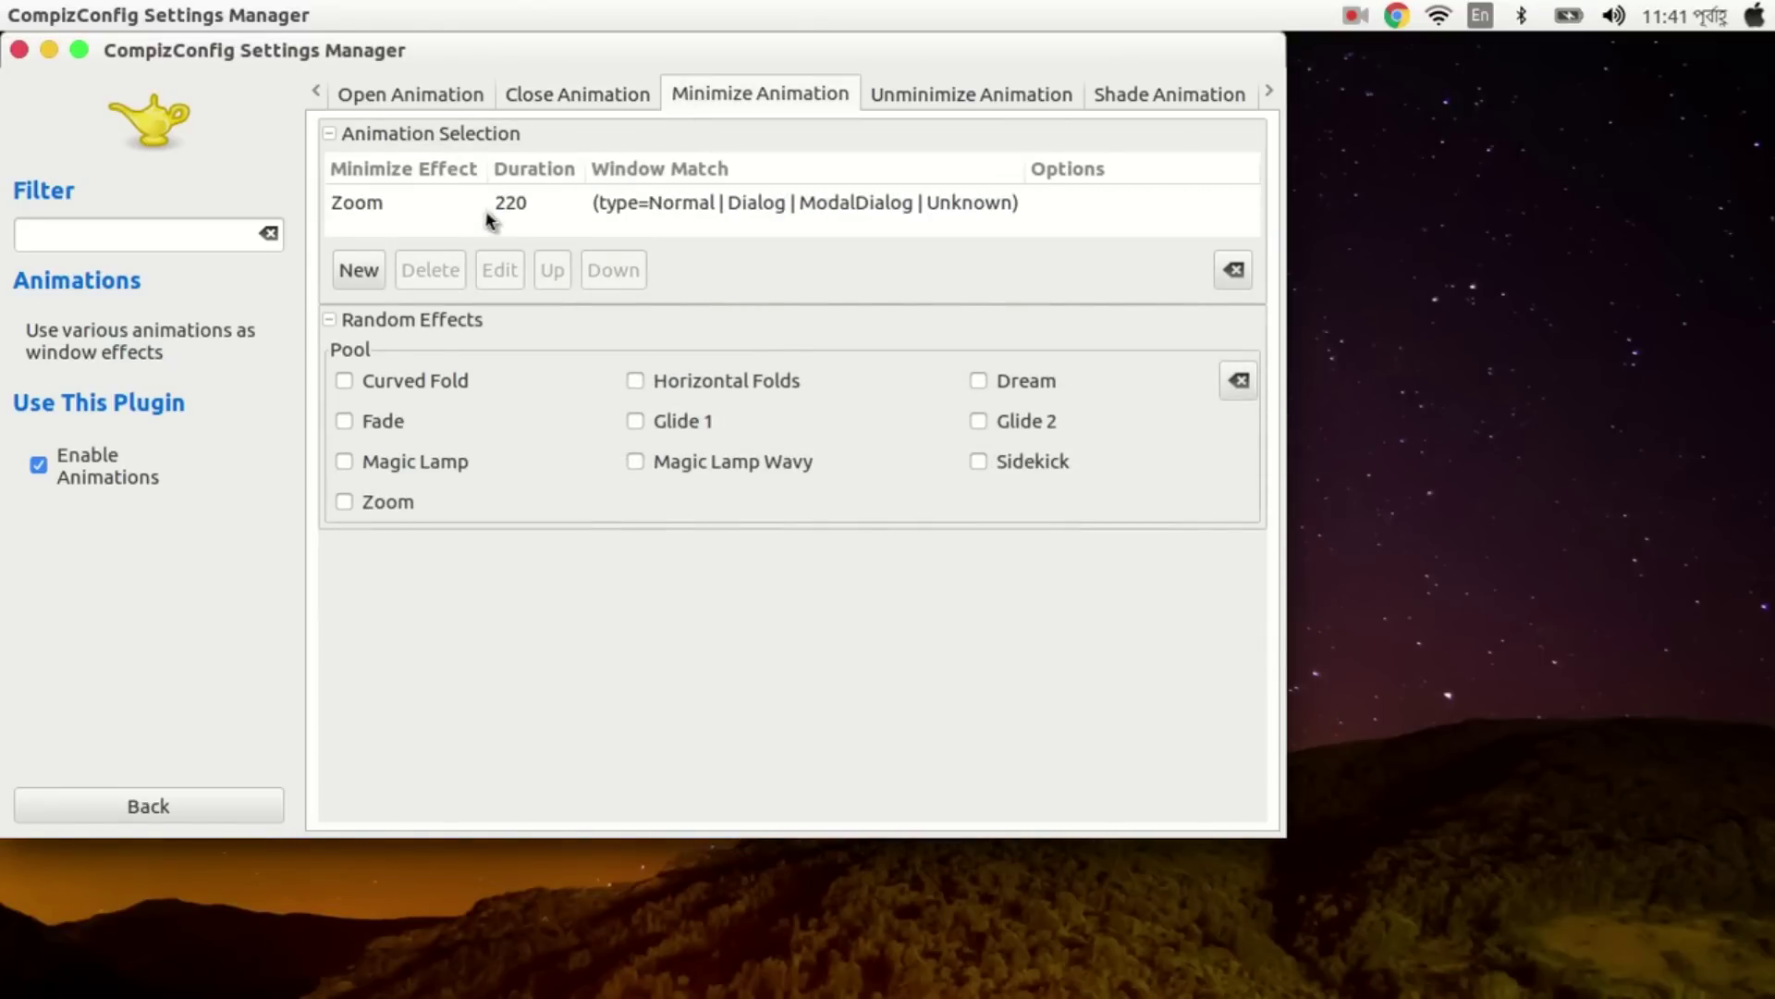
left_click(493, 209)
left_click(503, 270)
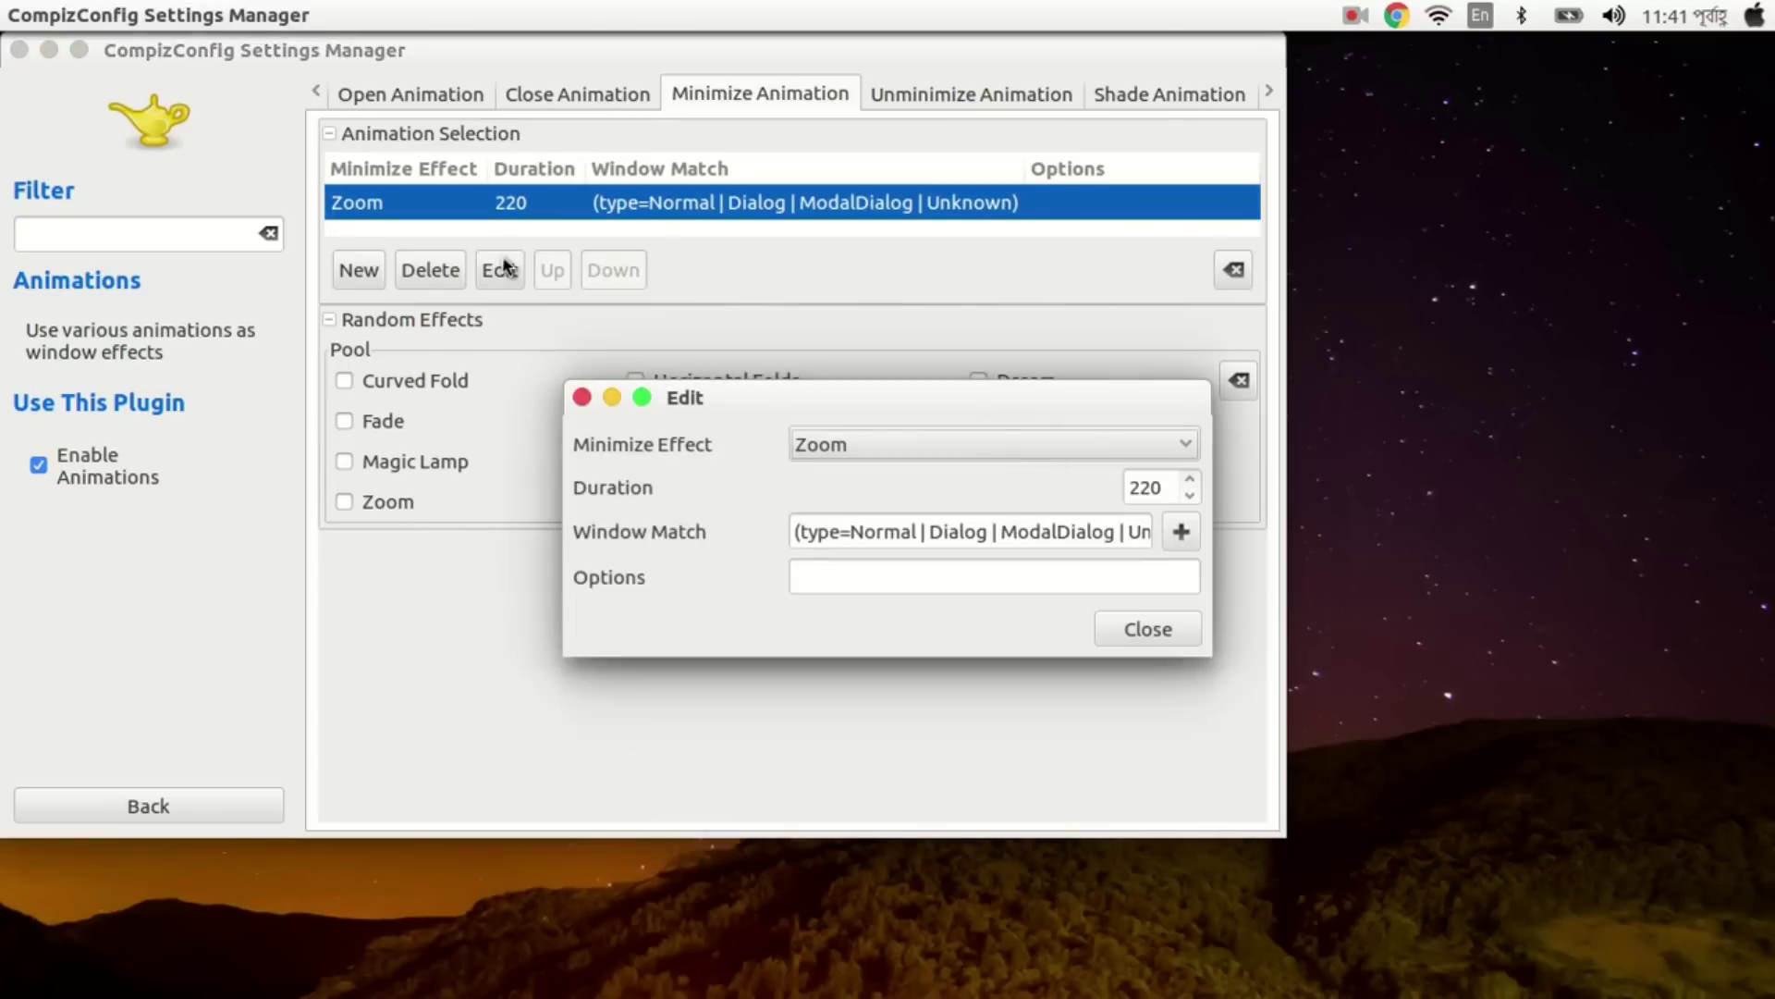
left_click(884, 450)
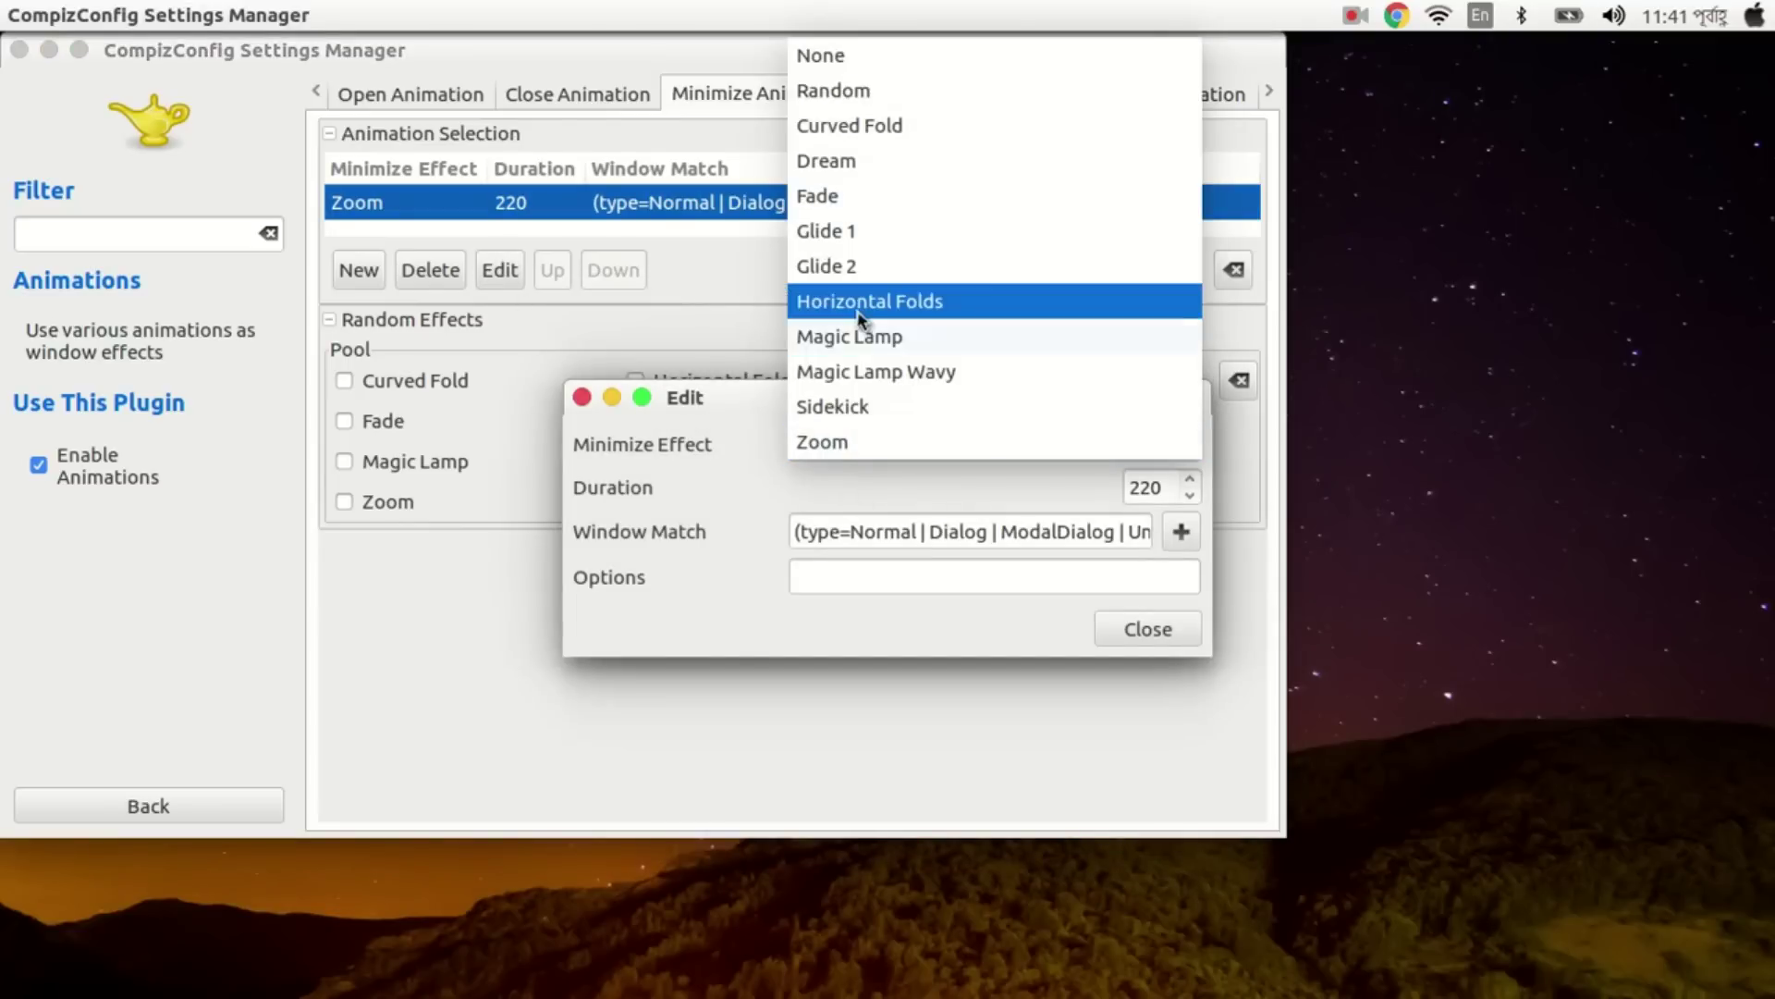
left_click(881, 344)
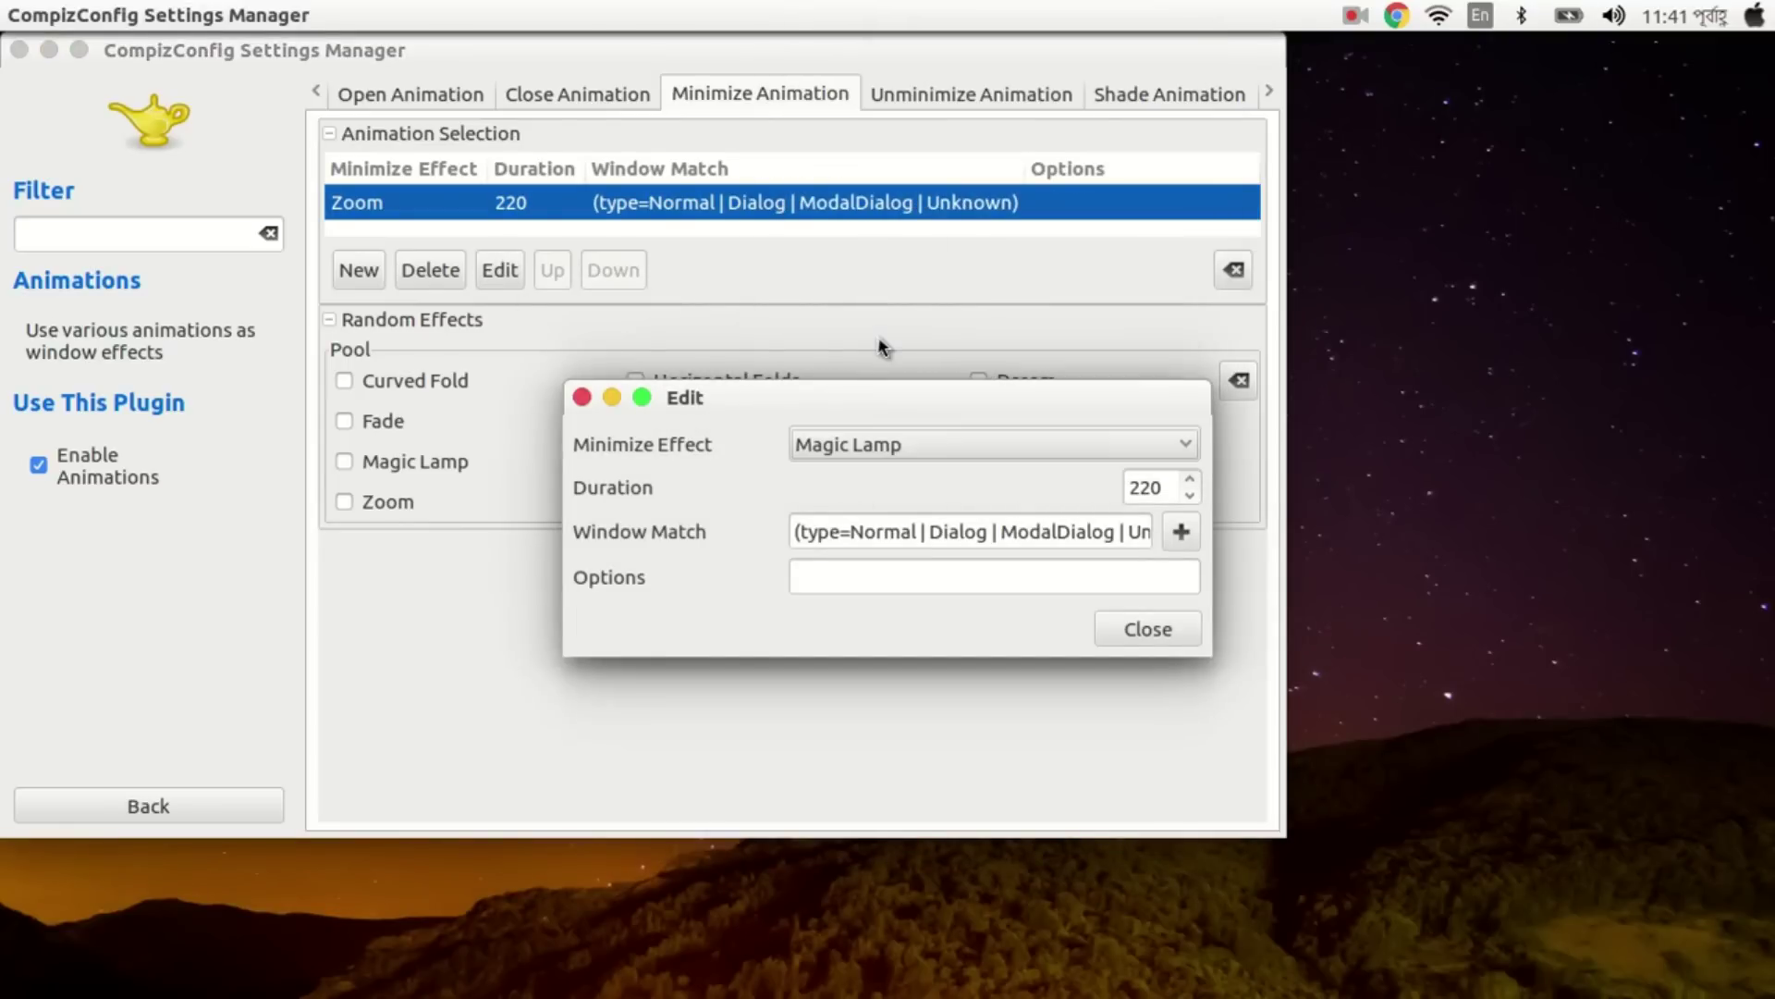
double_click(1159, 481)
type("500")
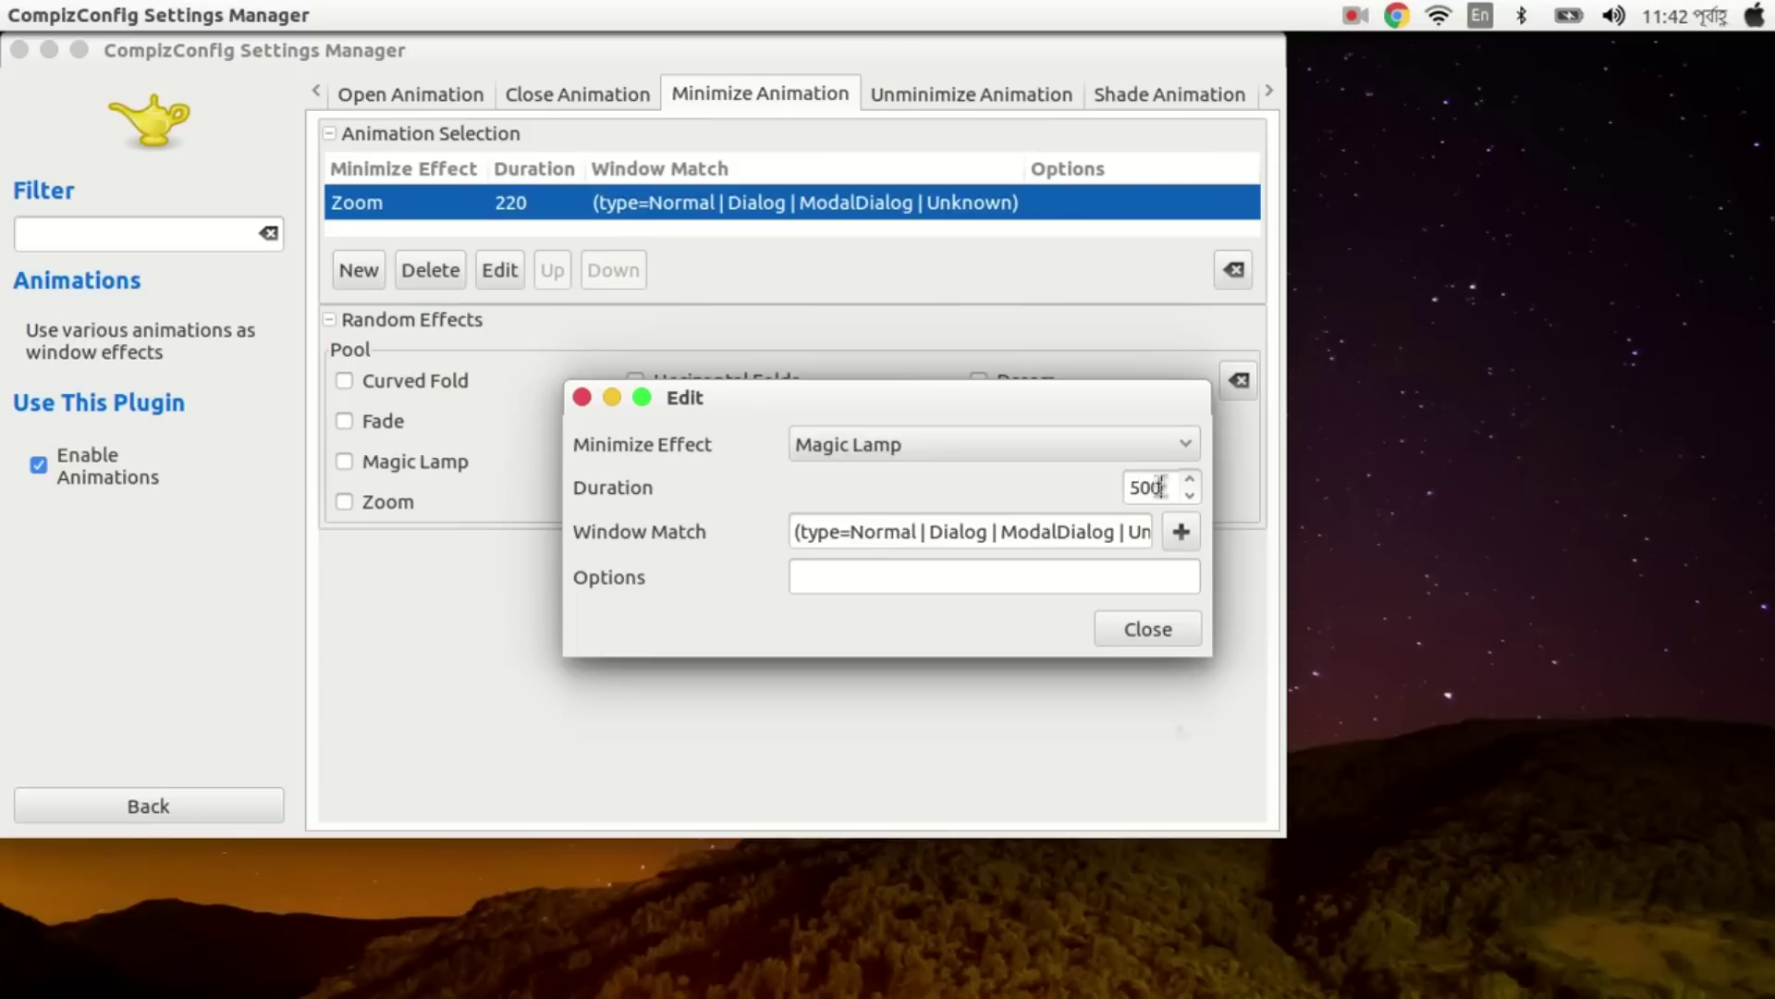
left_click(1170, 636)
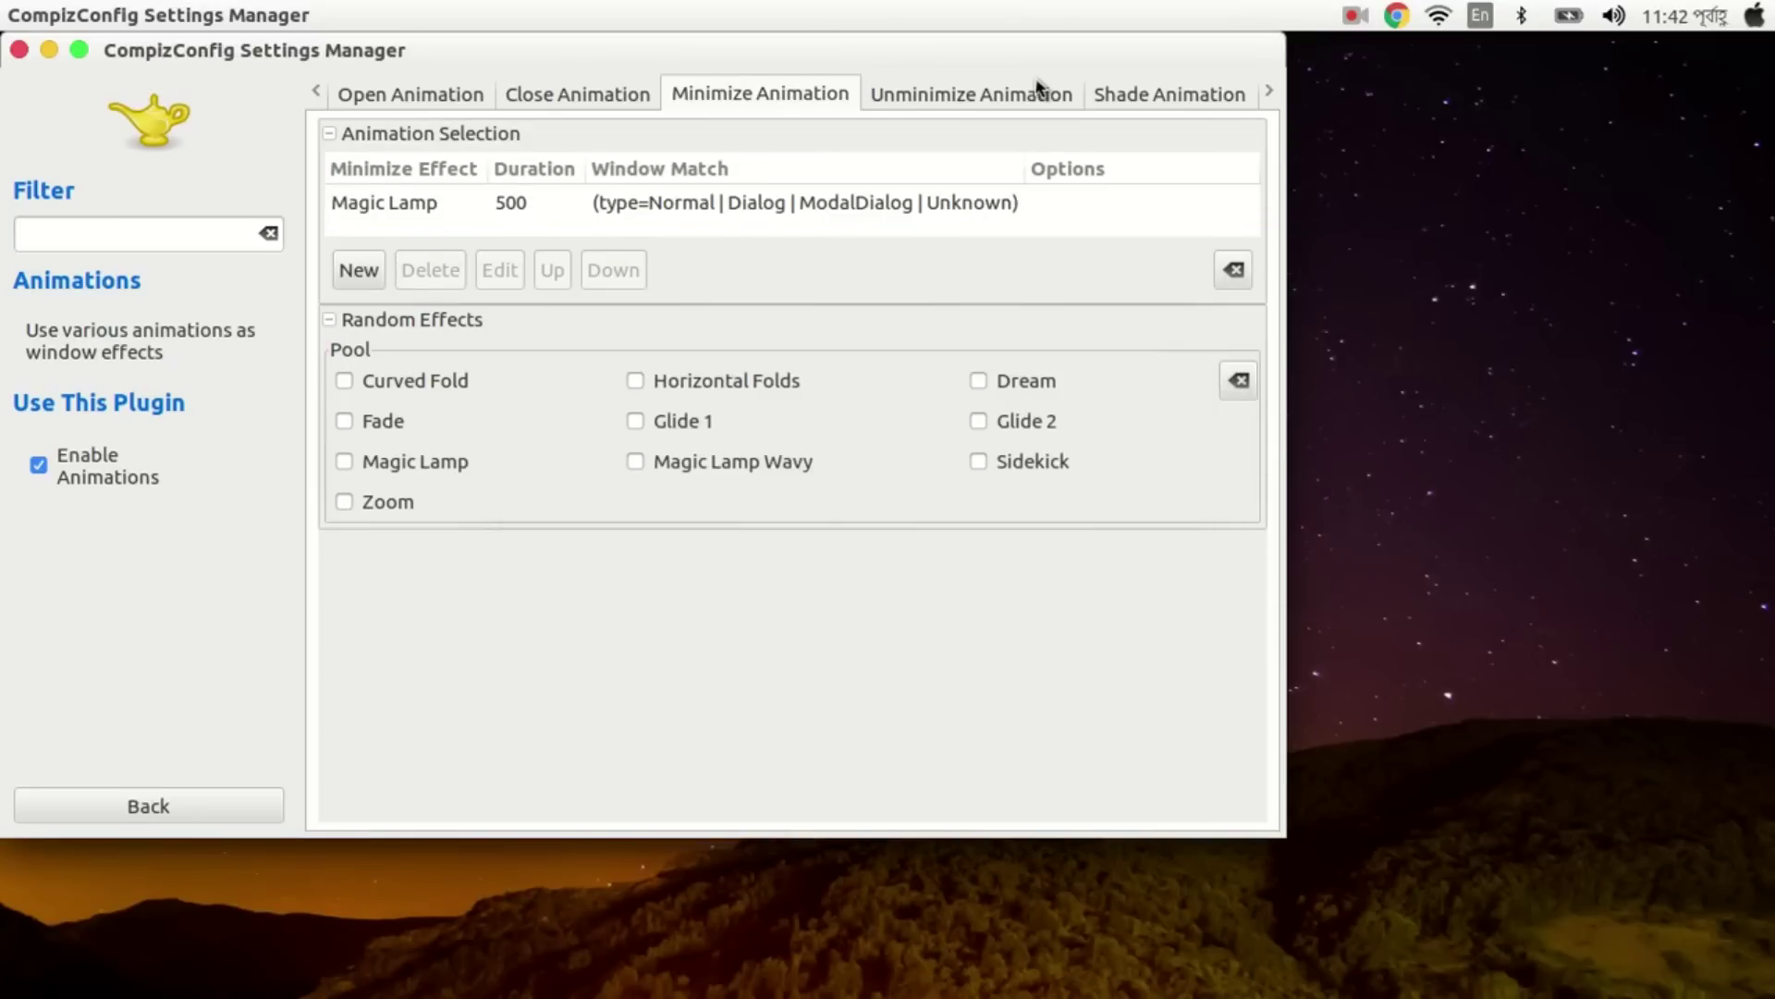
Set the unminimize animation to Magic Lamp with a duration of 500 and close the settings manager.
left_click(1038, 88)
left_click(615, 202)
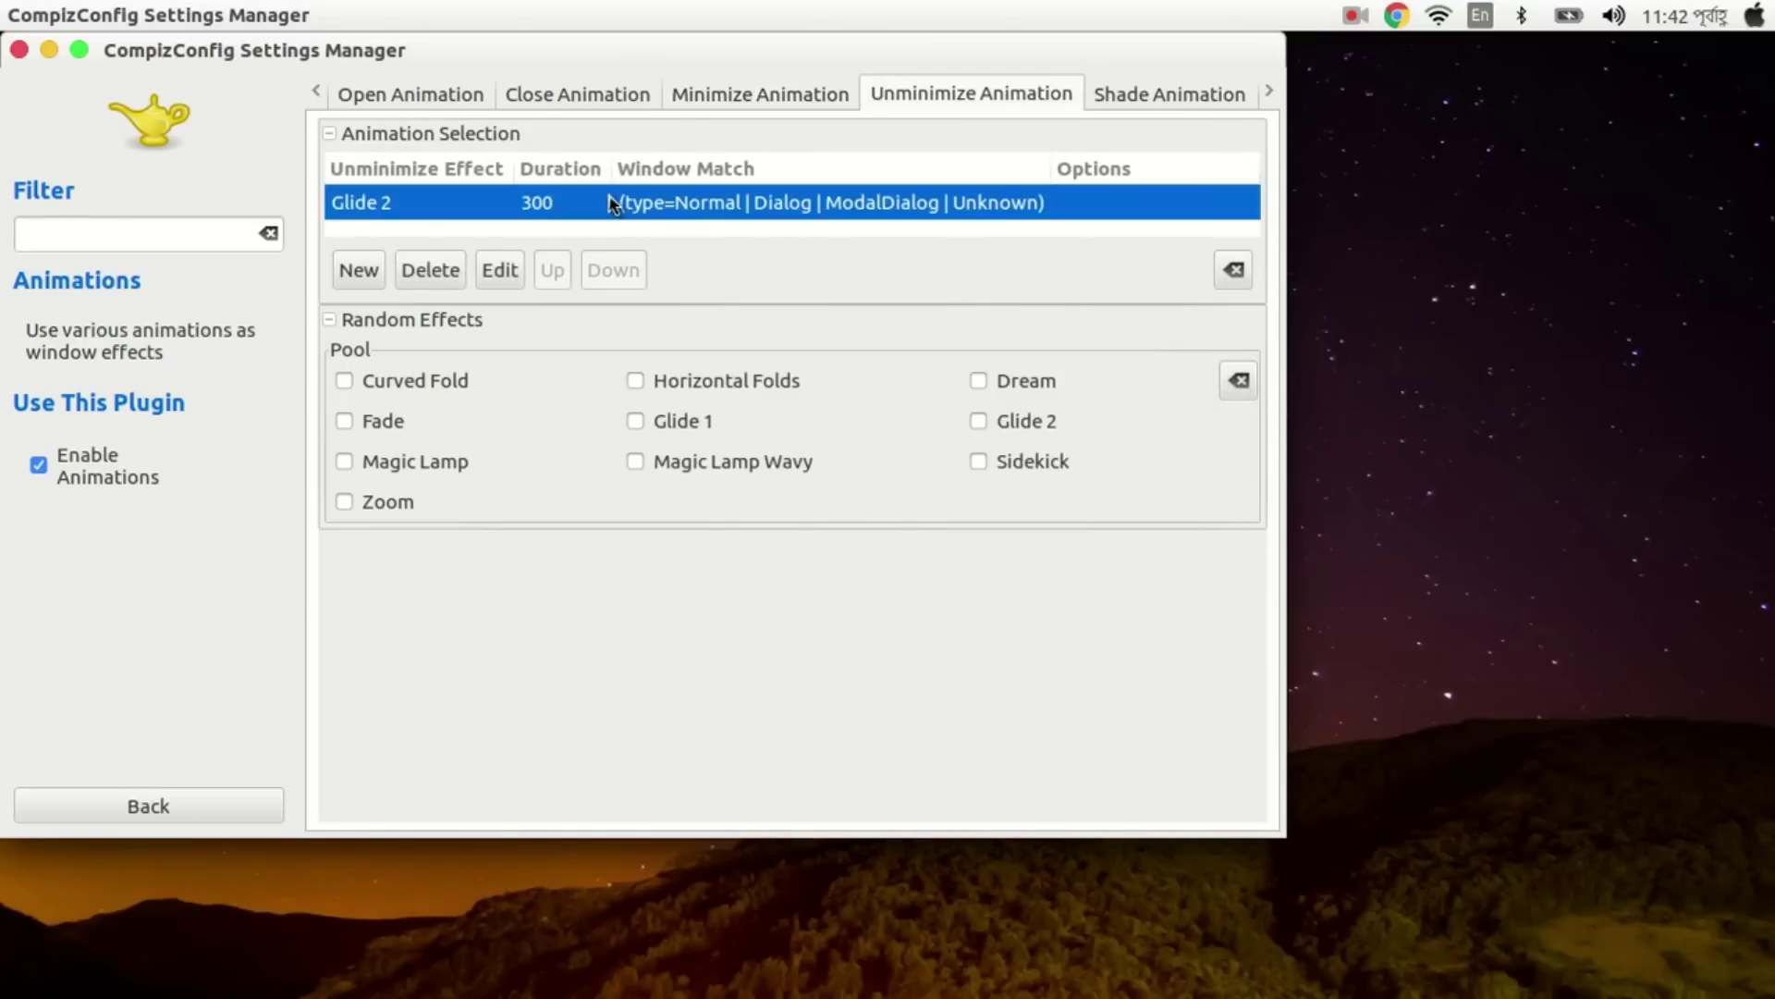
left_click(514, 281)
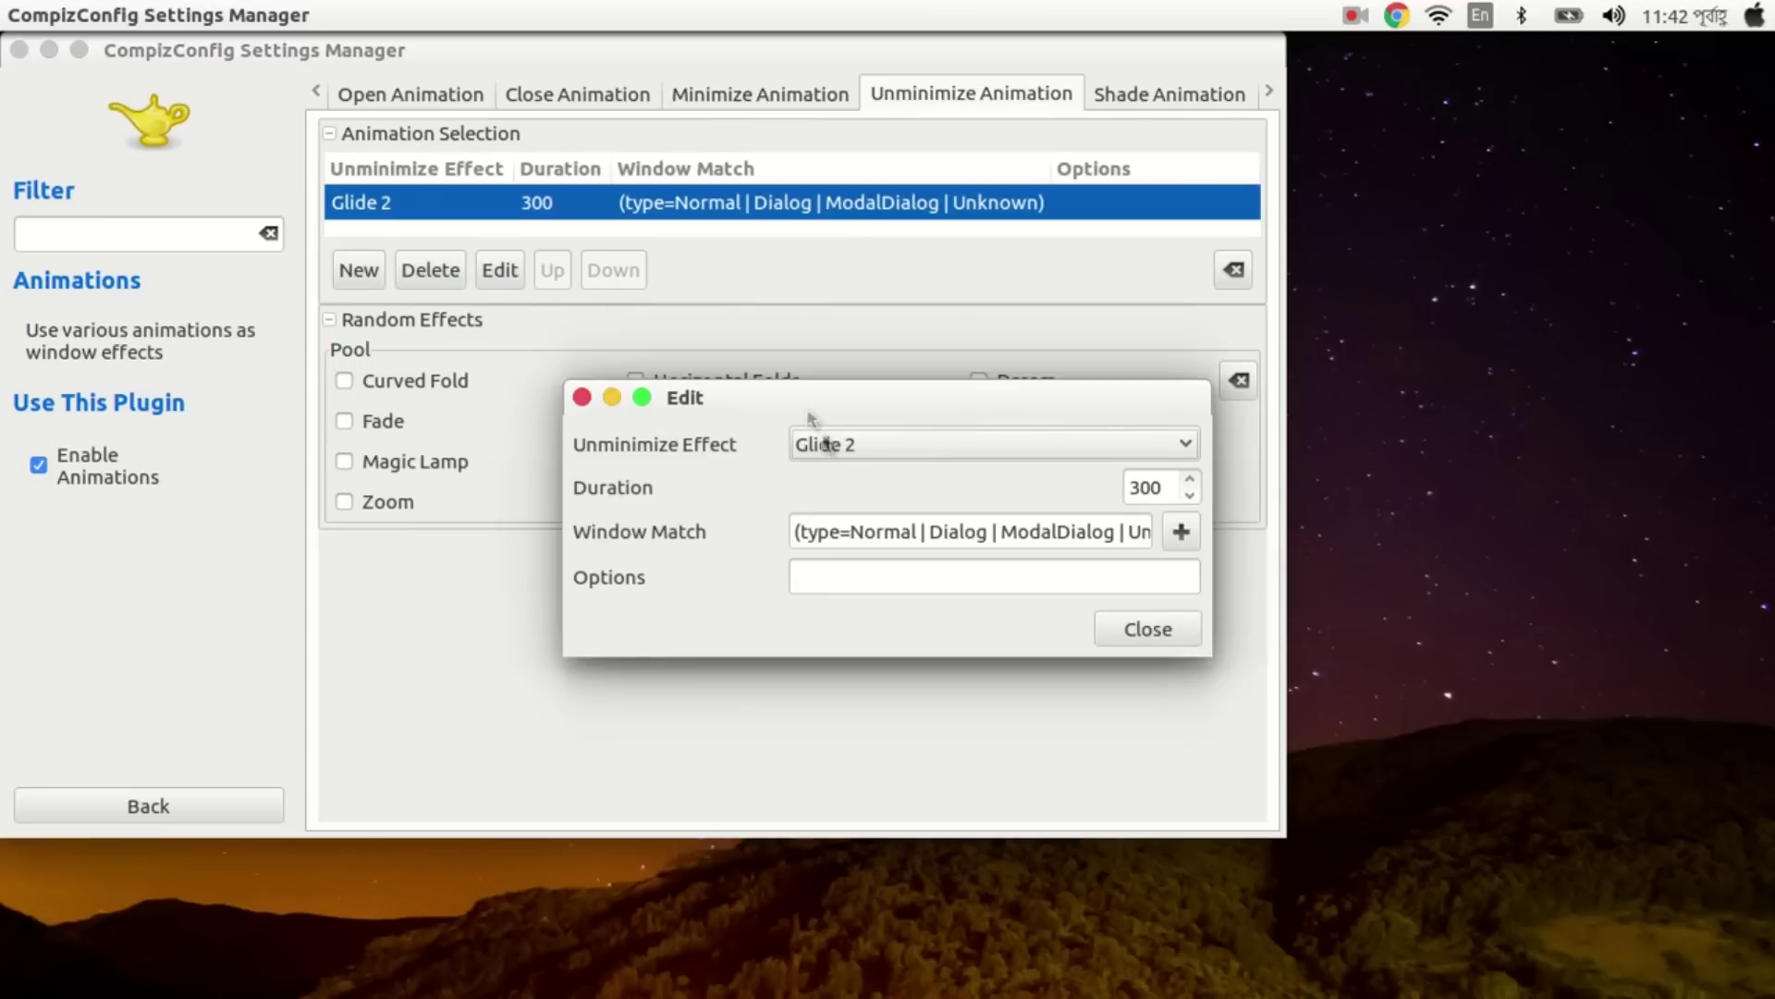
left_click(1007, 447)
left_click(920, 511)
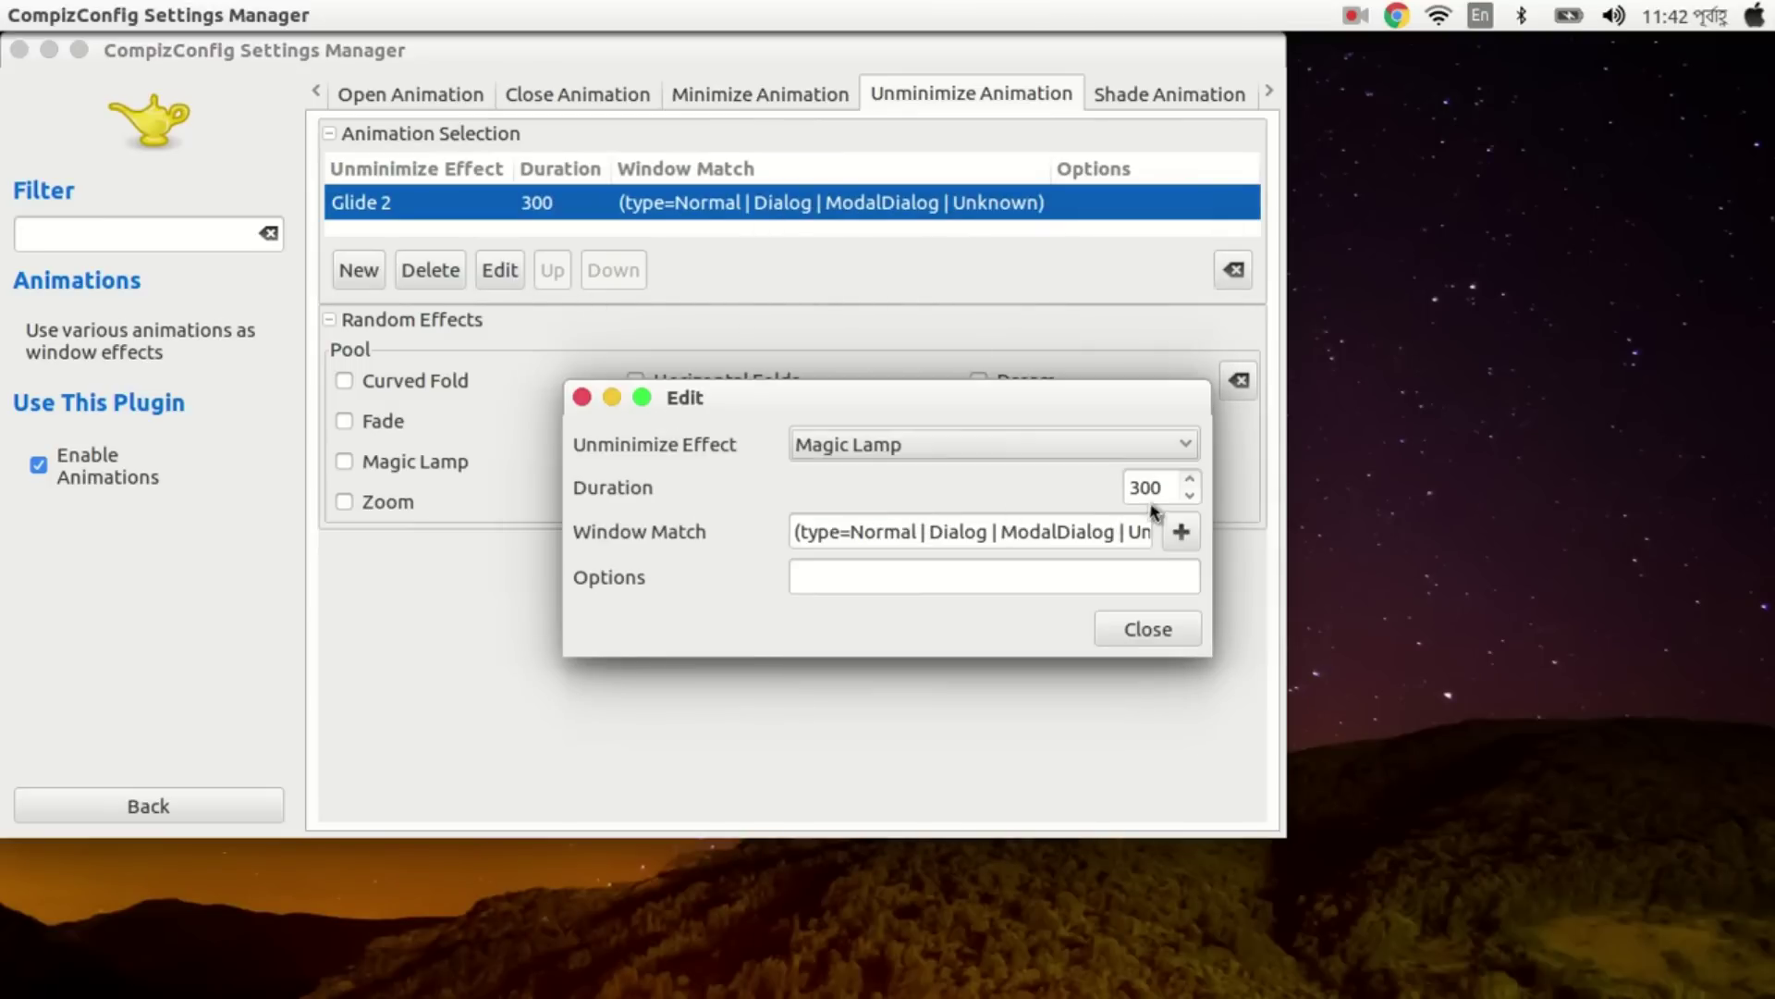
double_click(1149, 486)
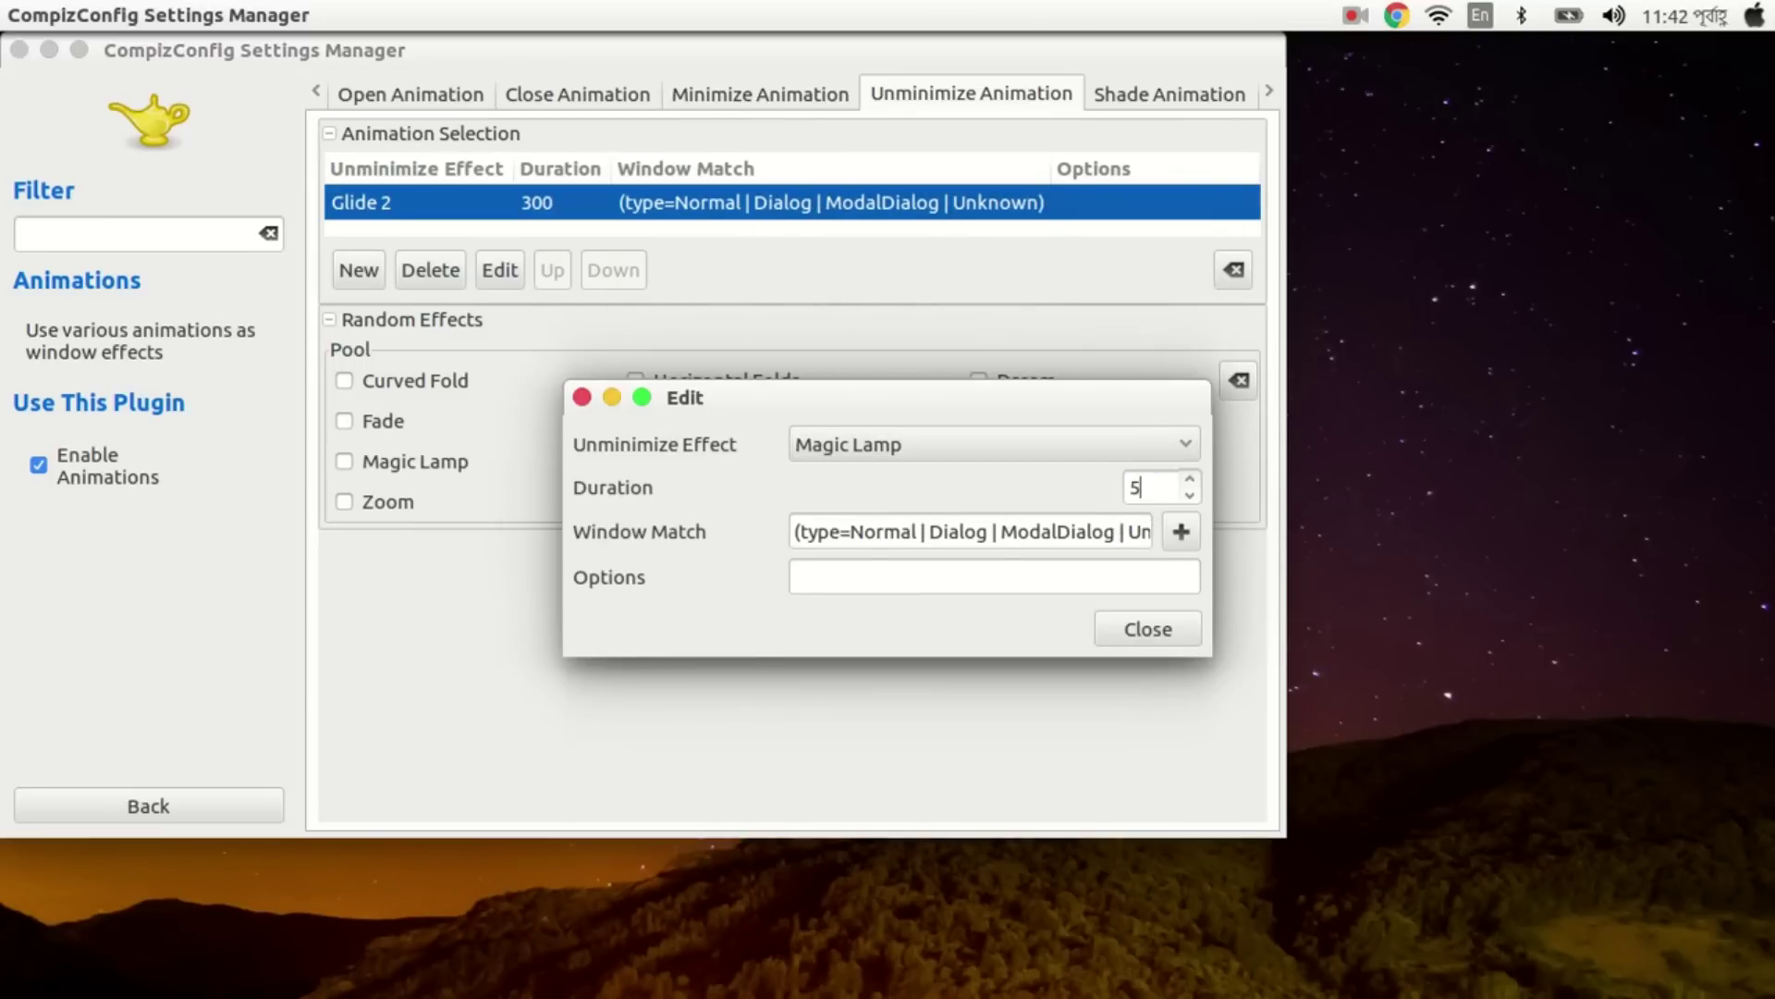
left_click(1147, 629)
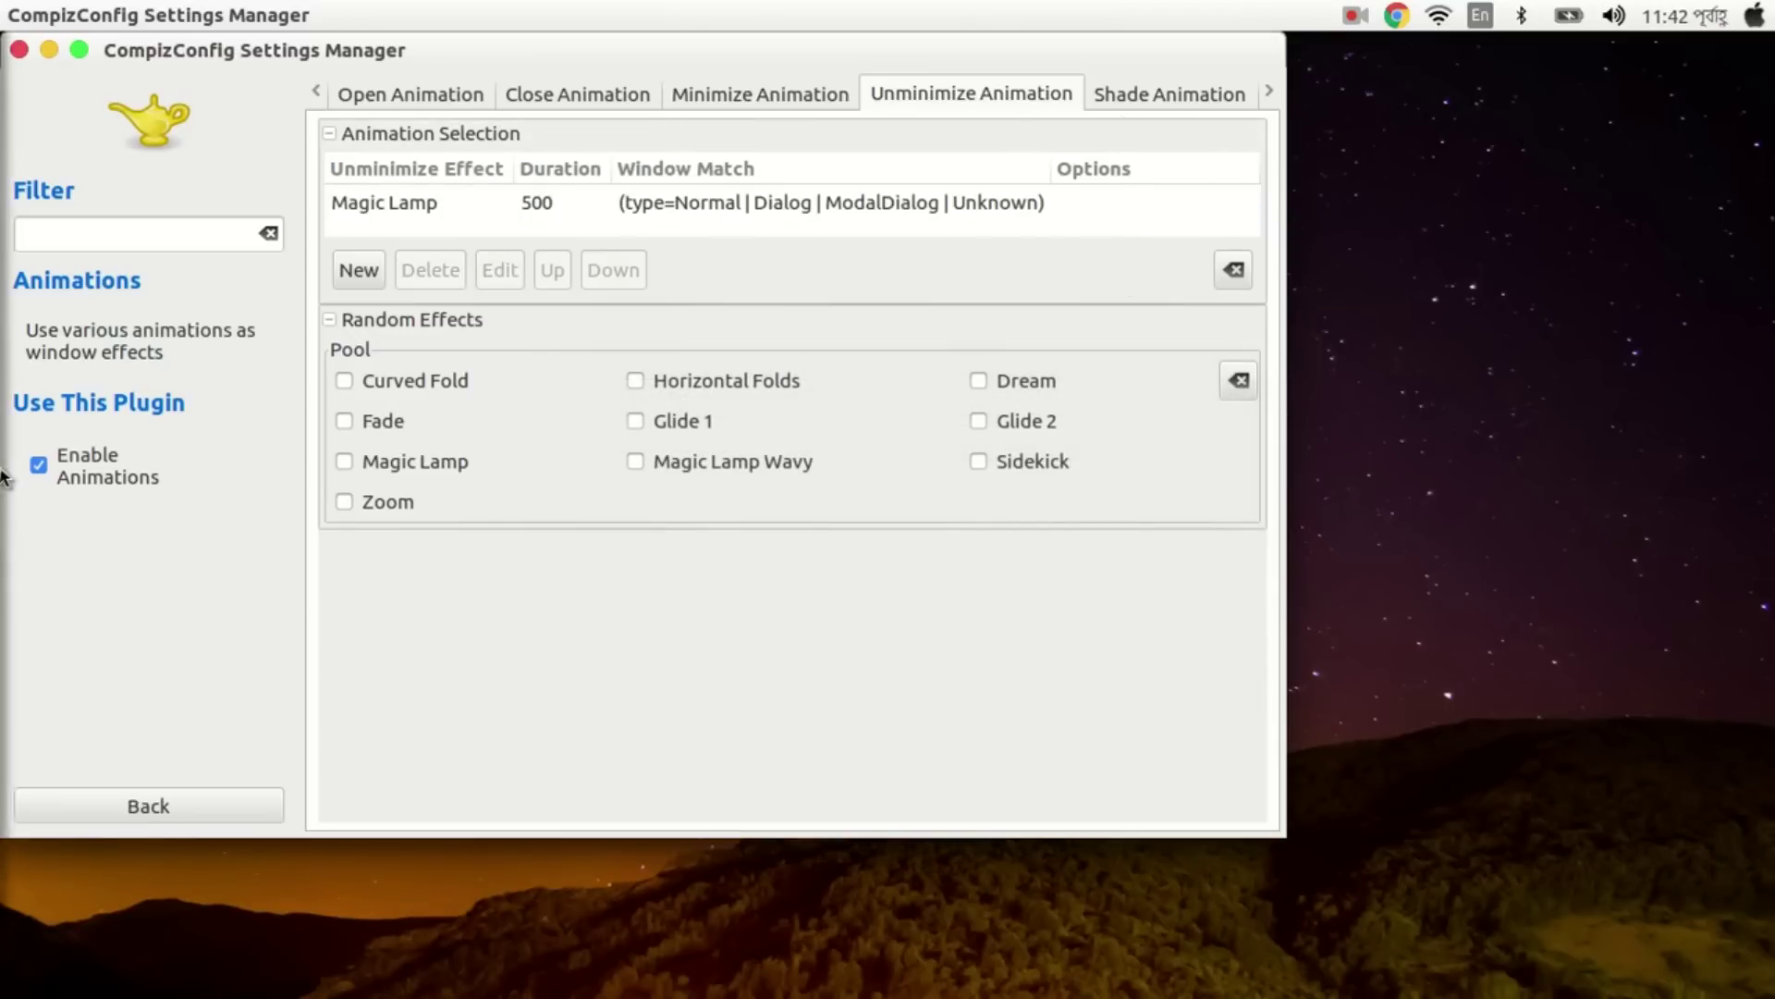
left_click(19, 51)
Open the Files window and repeatedly minimize and restore it to check the Magic Lamp animation.
left_click(867, 968)
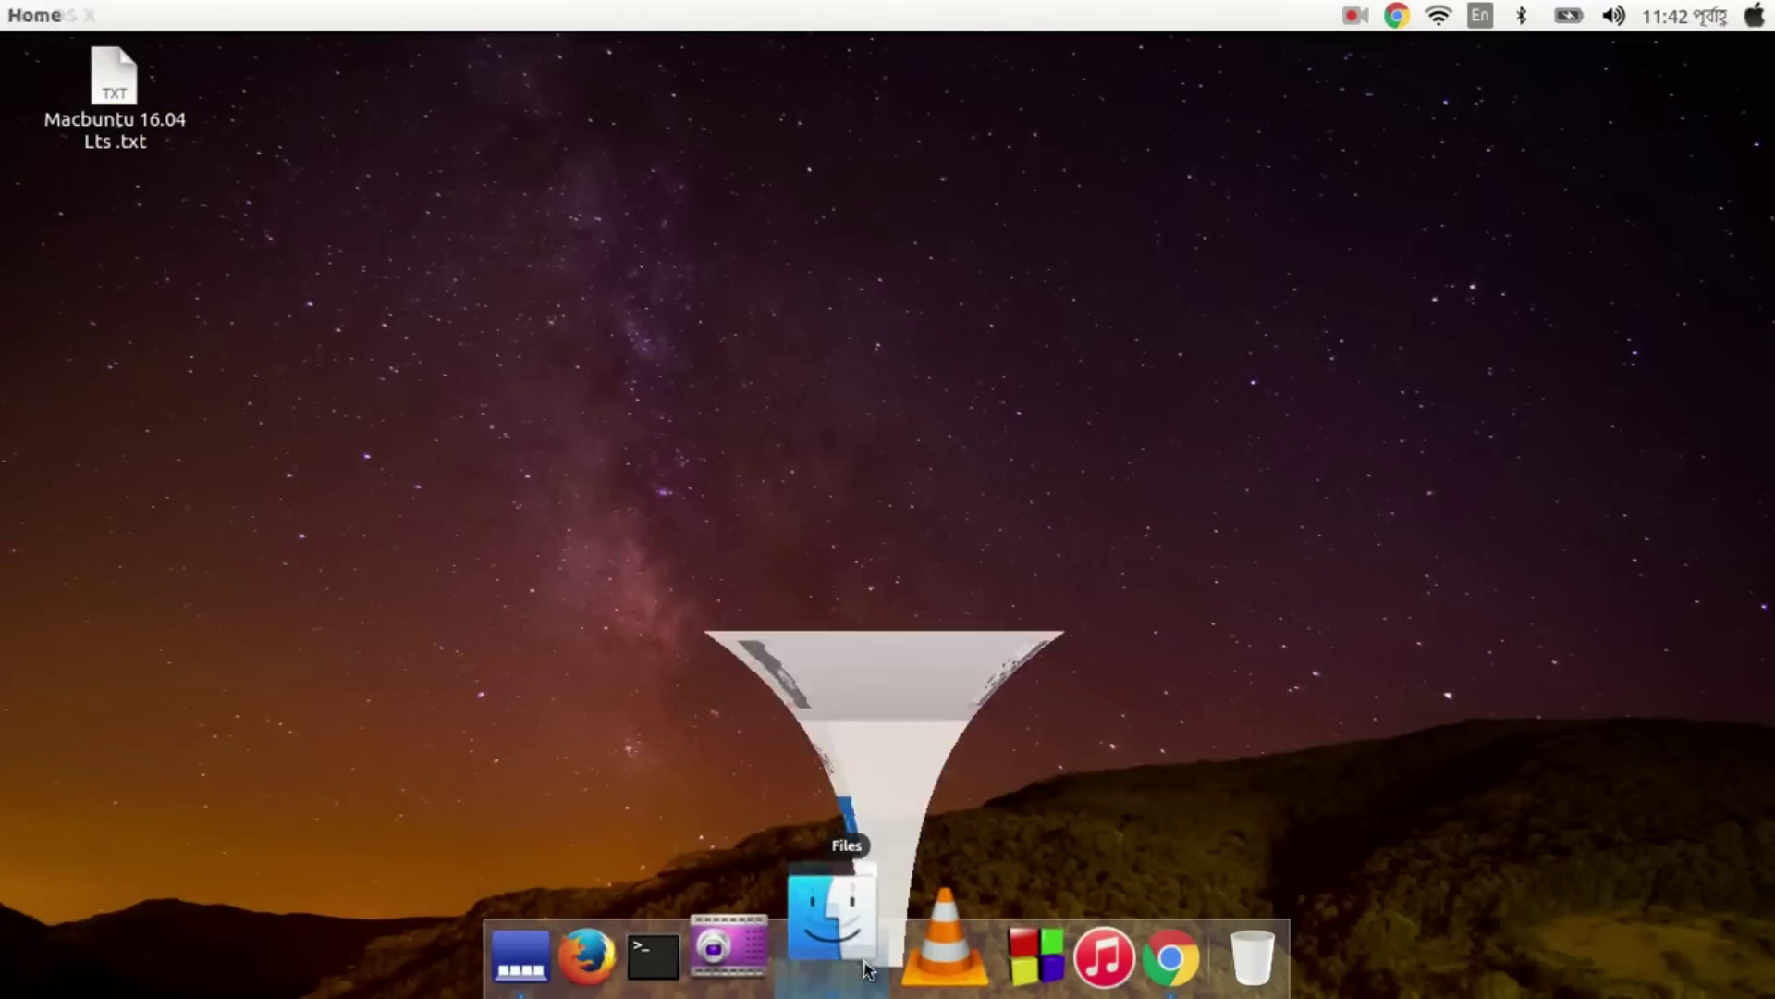
left_click(867, 968)
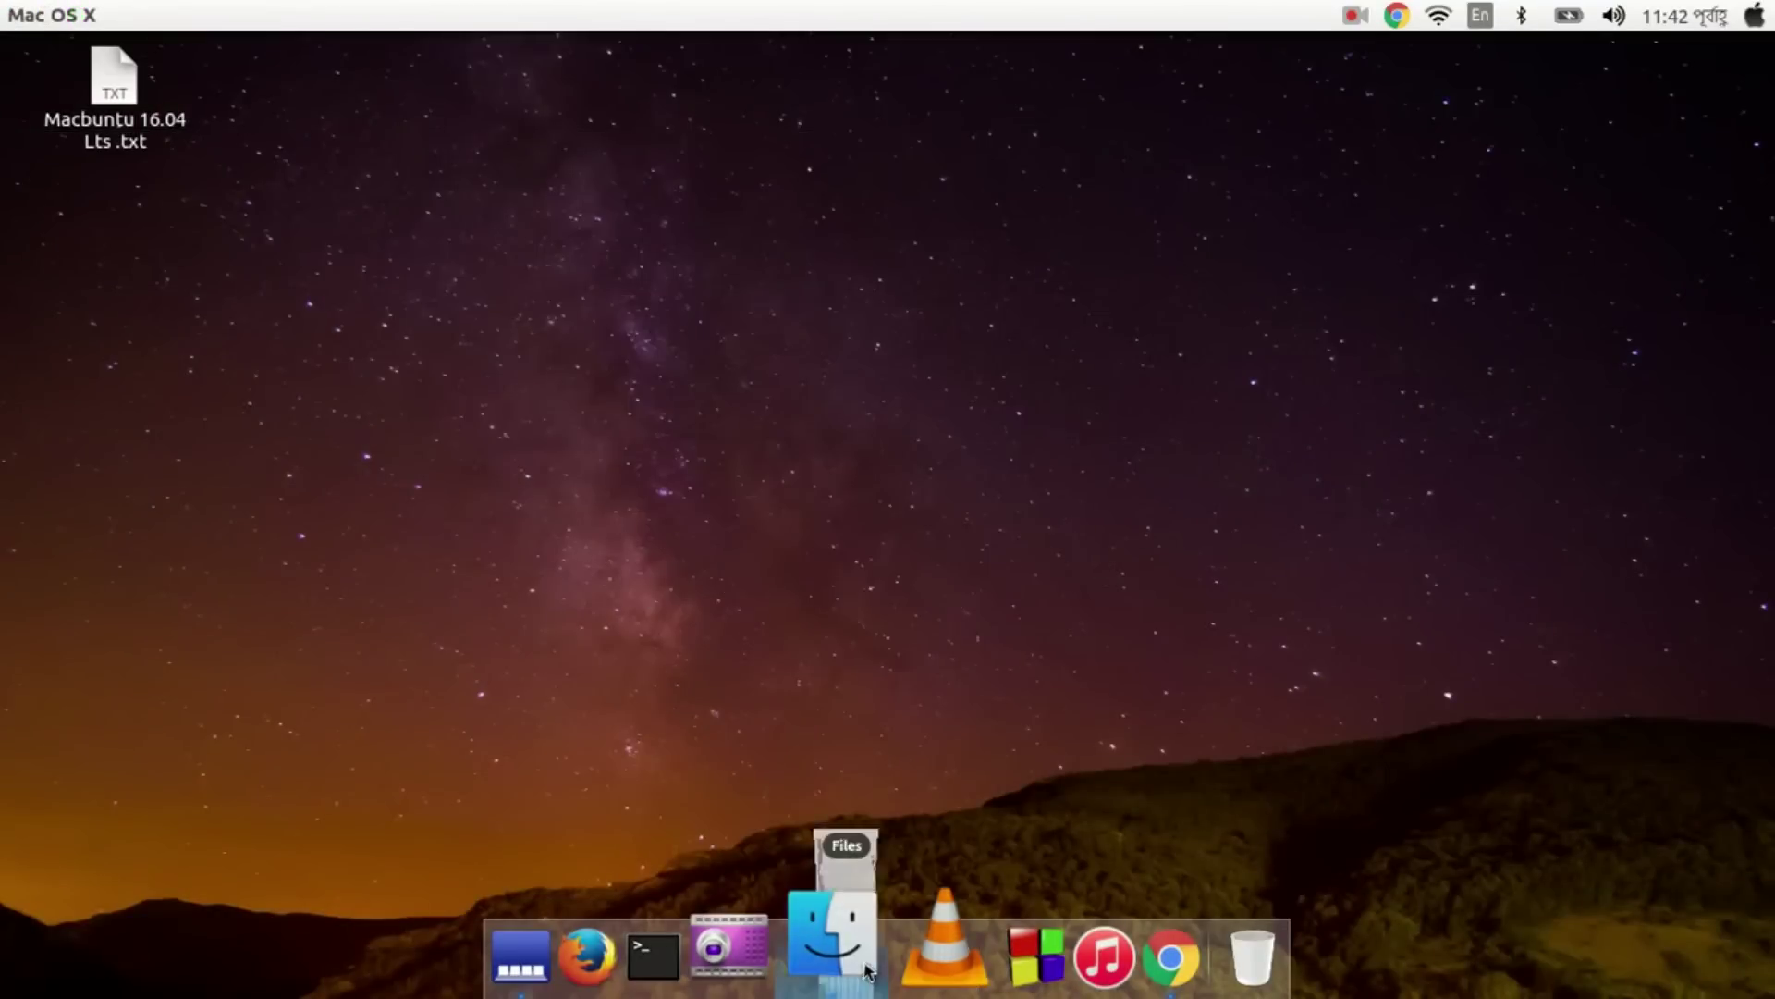
left_click(868, 968)
left_click(867, 968)
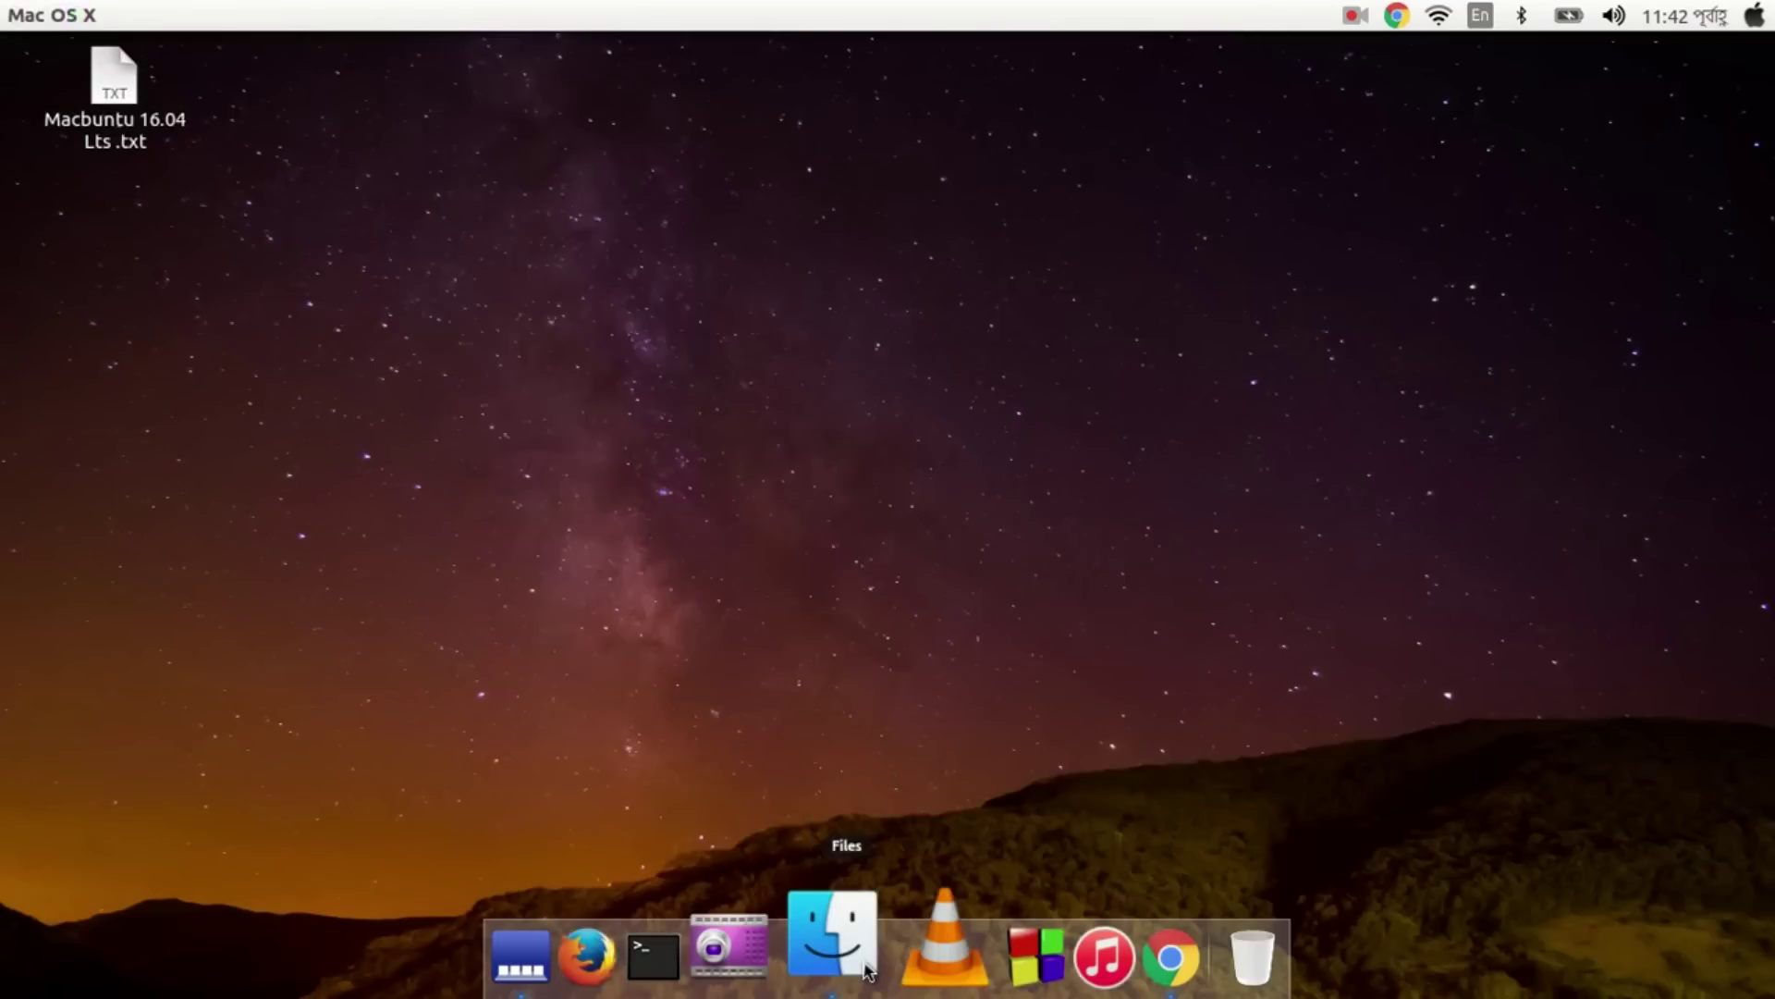
left_click(867, 968)
left_click(868, 968)
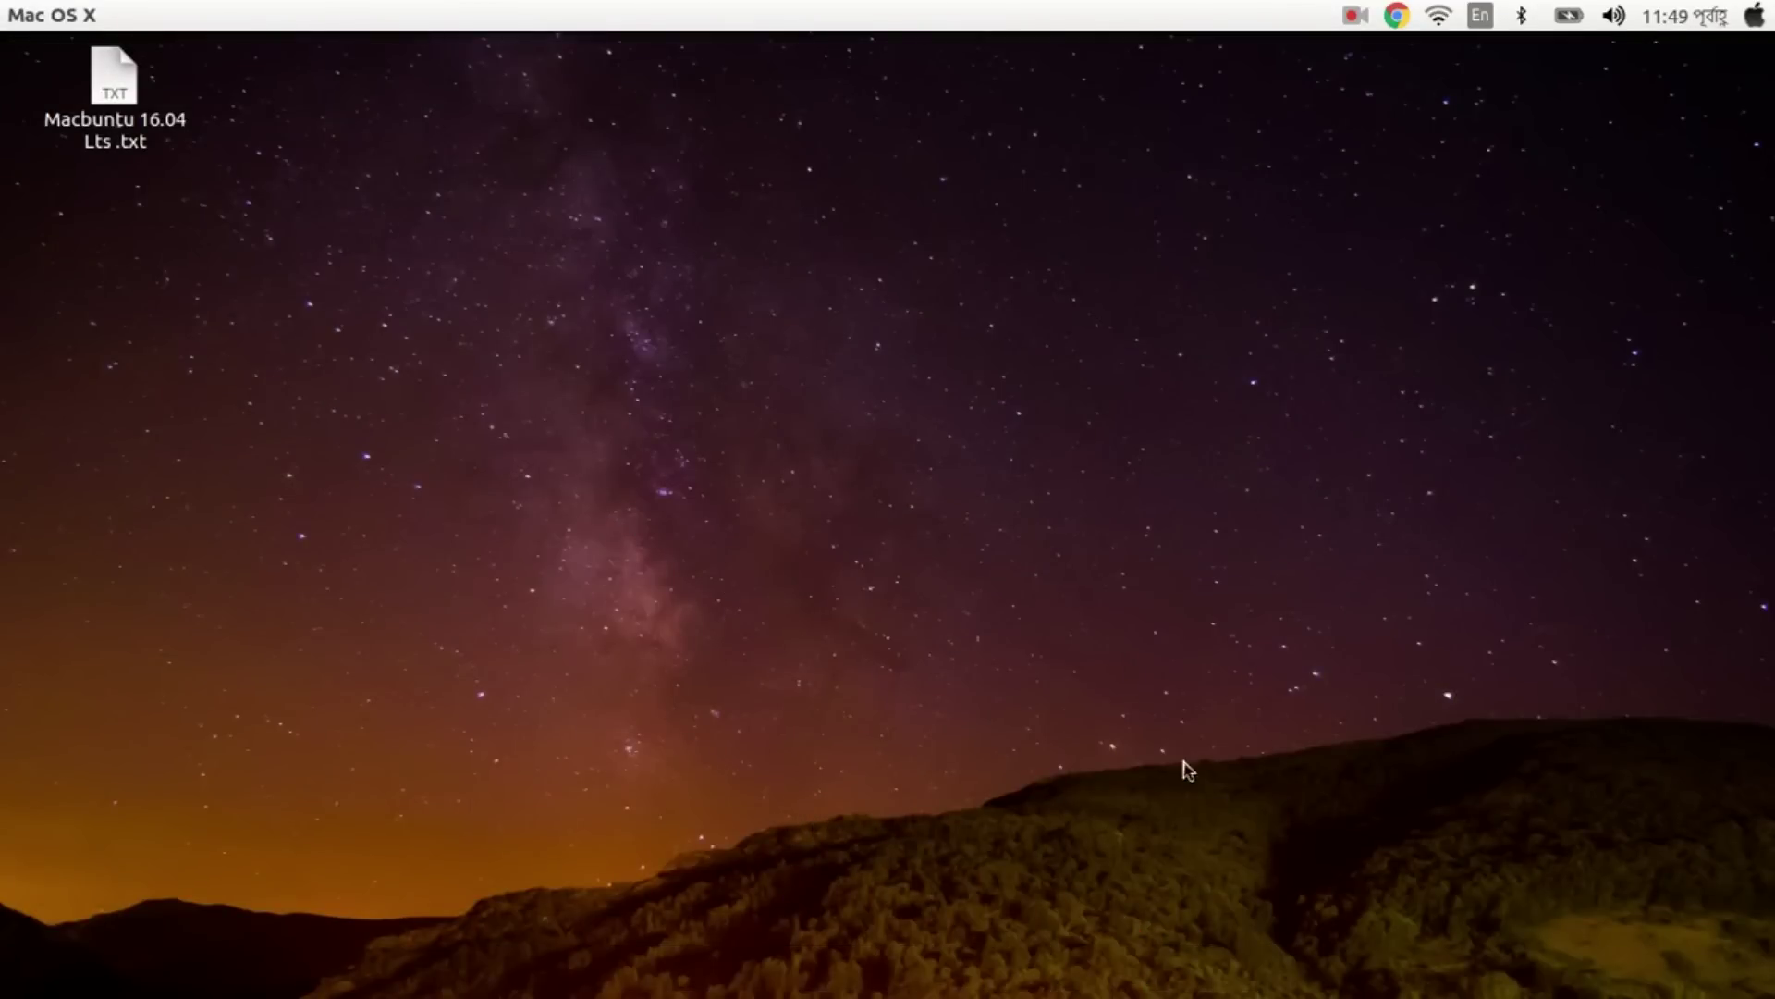
Switch to Google Chrome, search Google Images for "mac wallpaper" and narrow the results to the Mavericks category.
left_click(1113, 953)
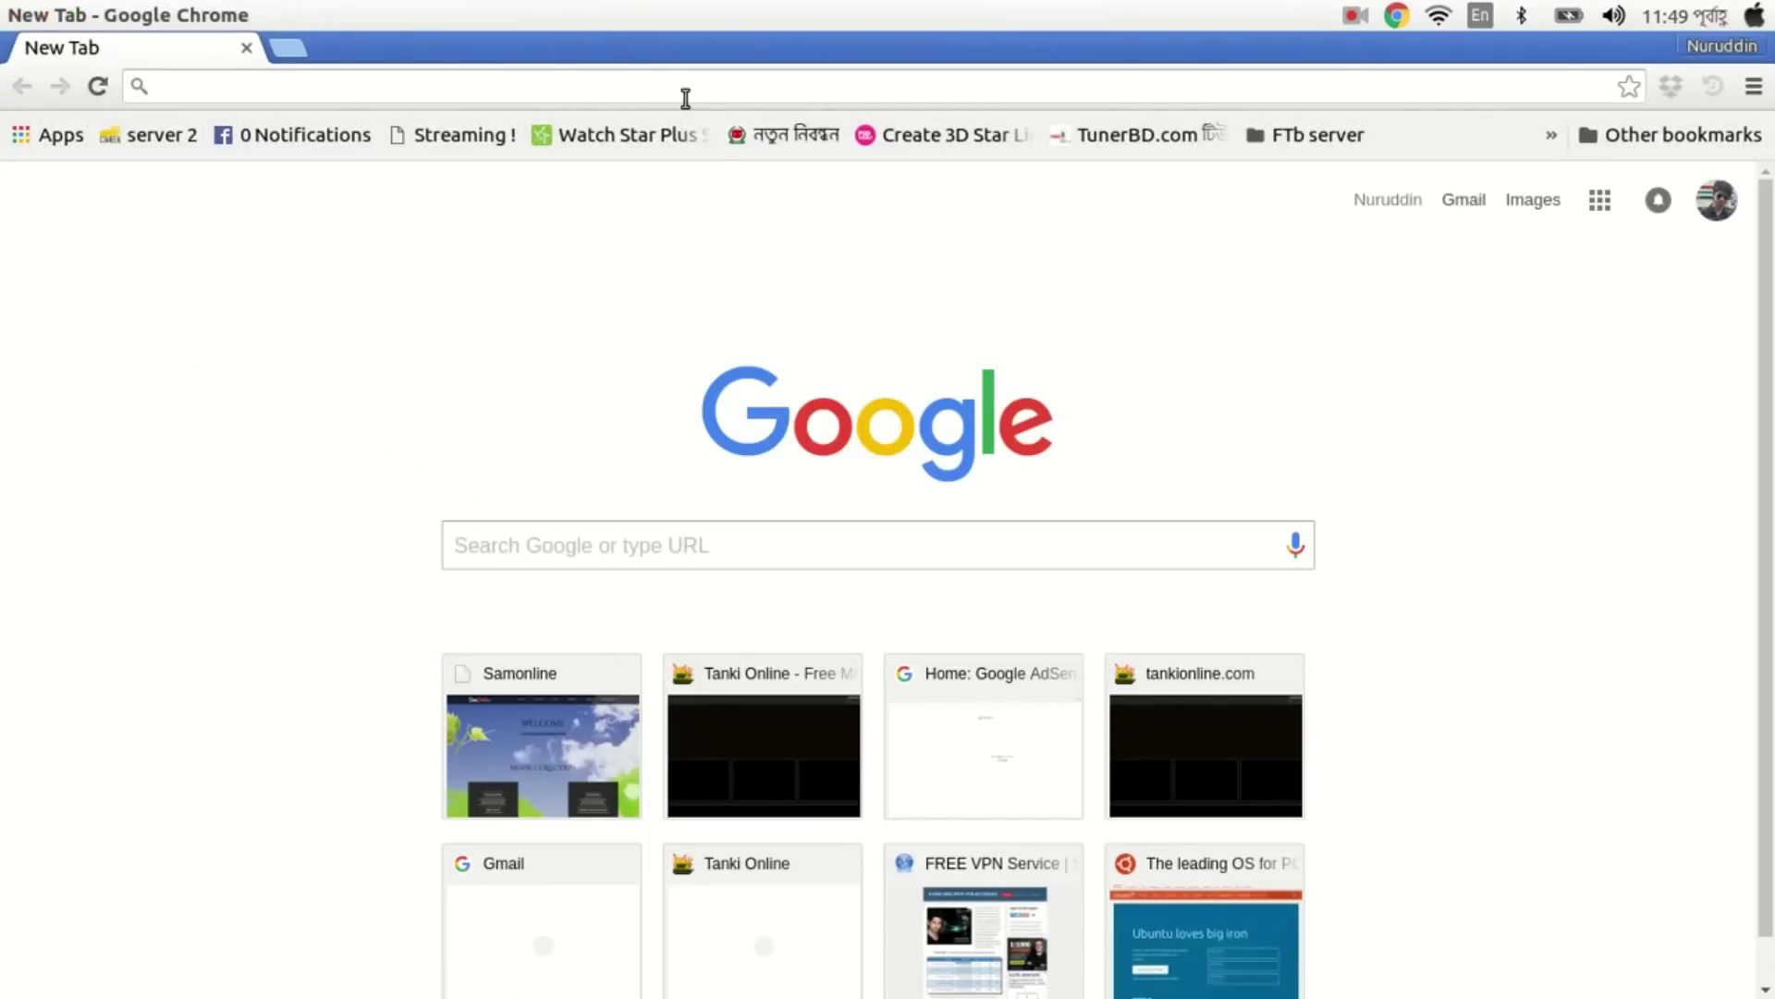
type("mac wallpaper mavericks")
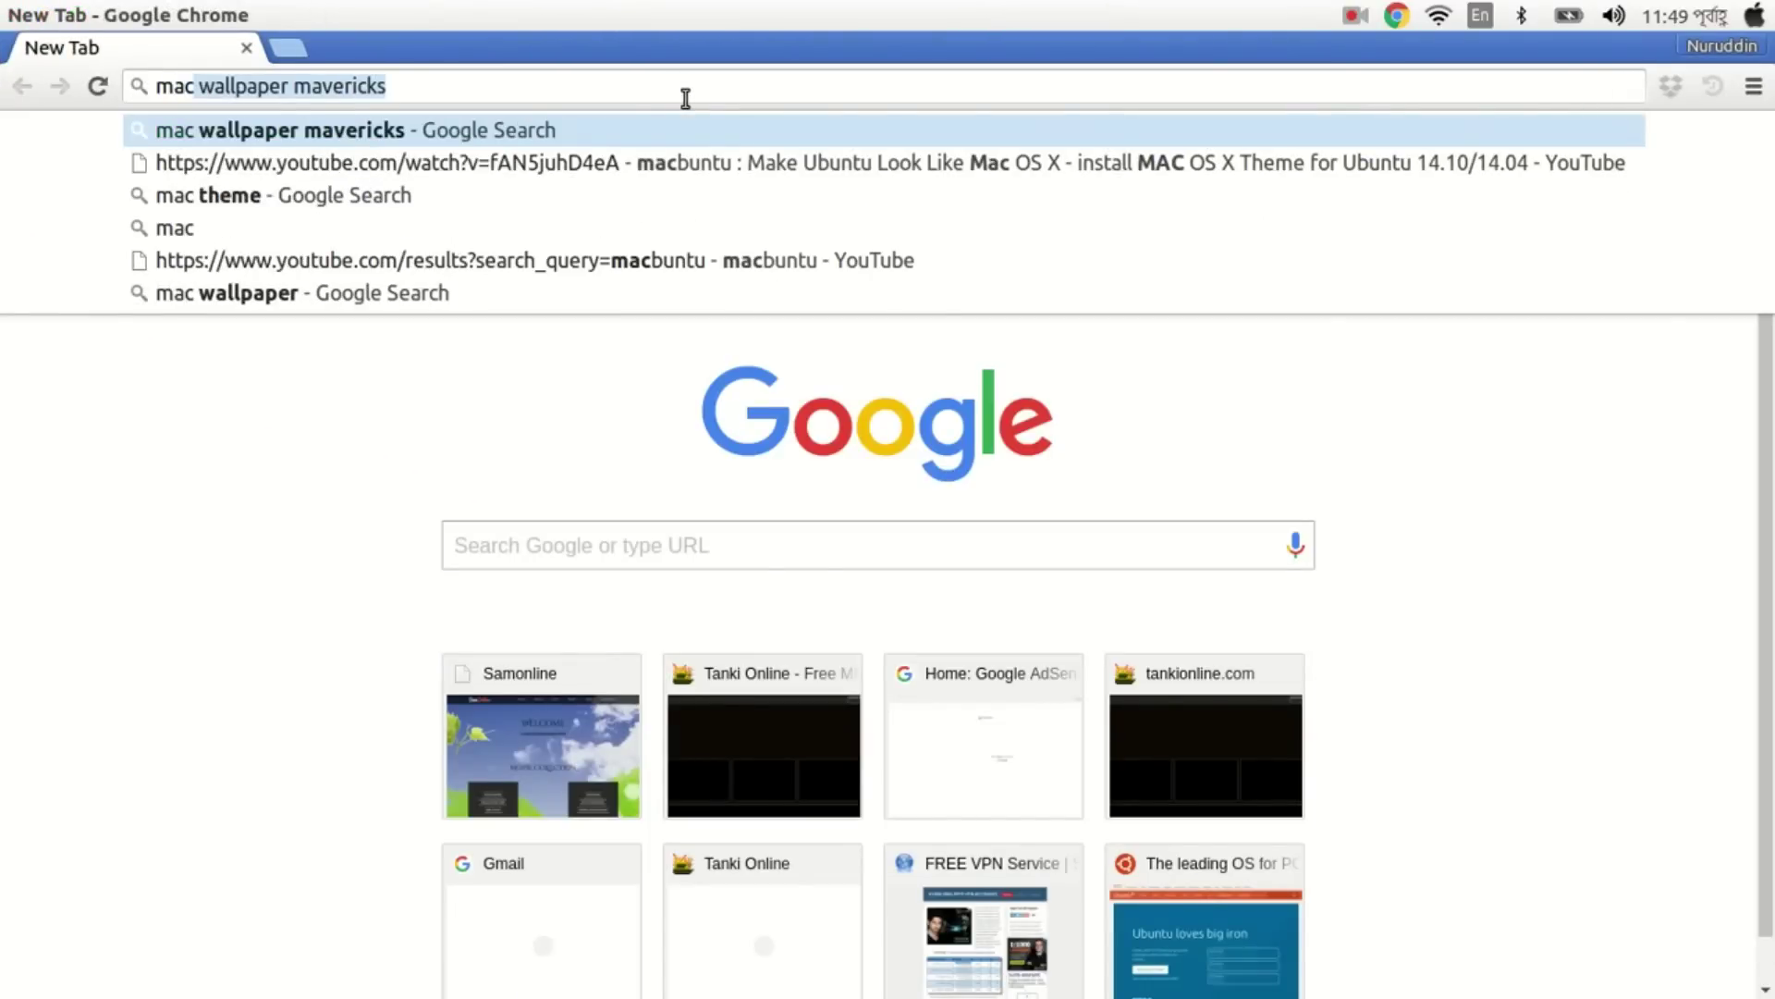
key("End")
key("BackSpace")
key("BackSpace")
key("BackSpace")
key("BackSpace")
key("BackSpace")
key("BackSpace")
key("BackSpace")
key("BackSpace")
key("BackSpace")
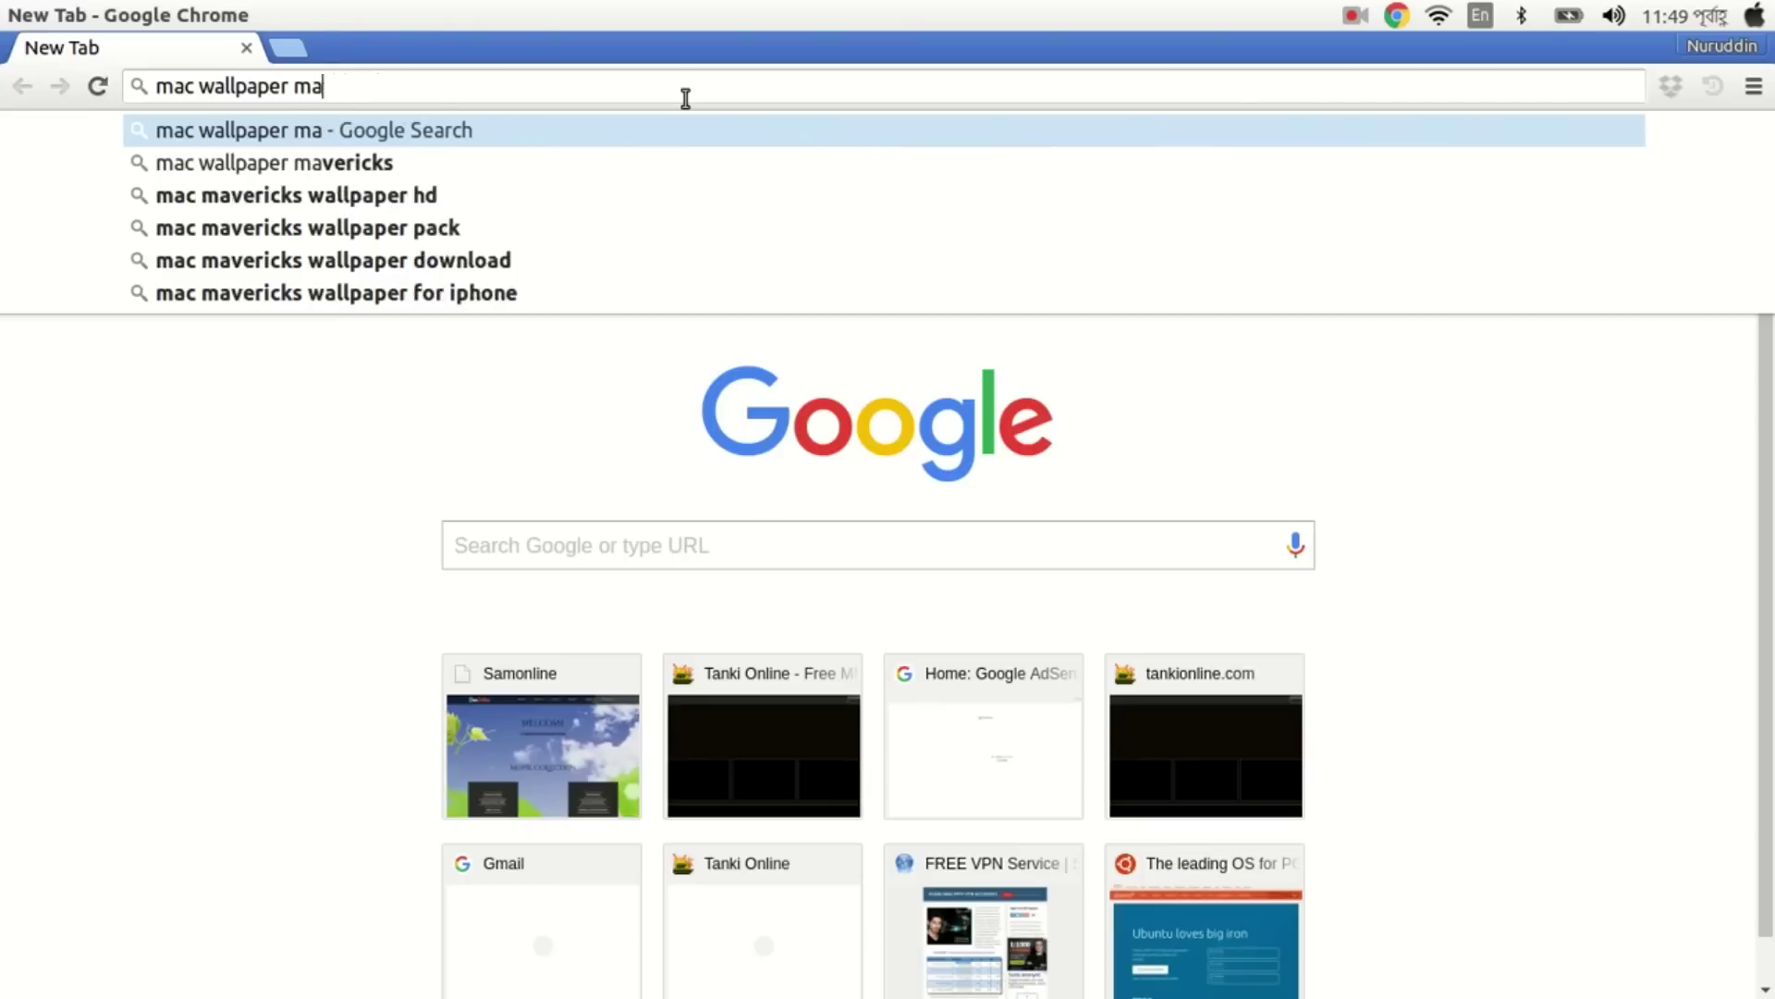
key("Return")
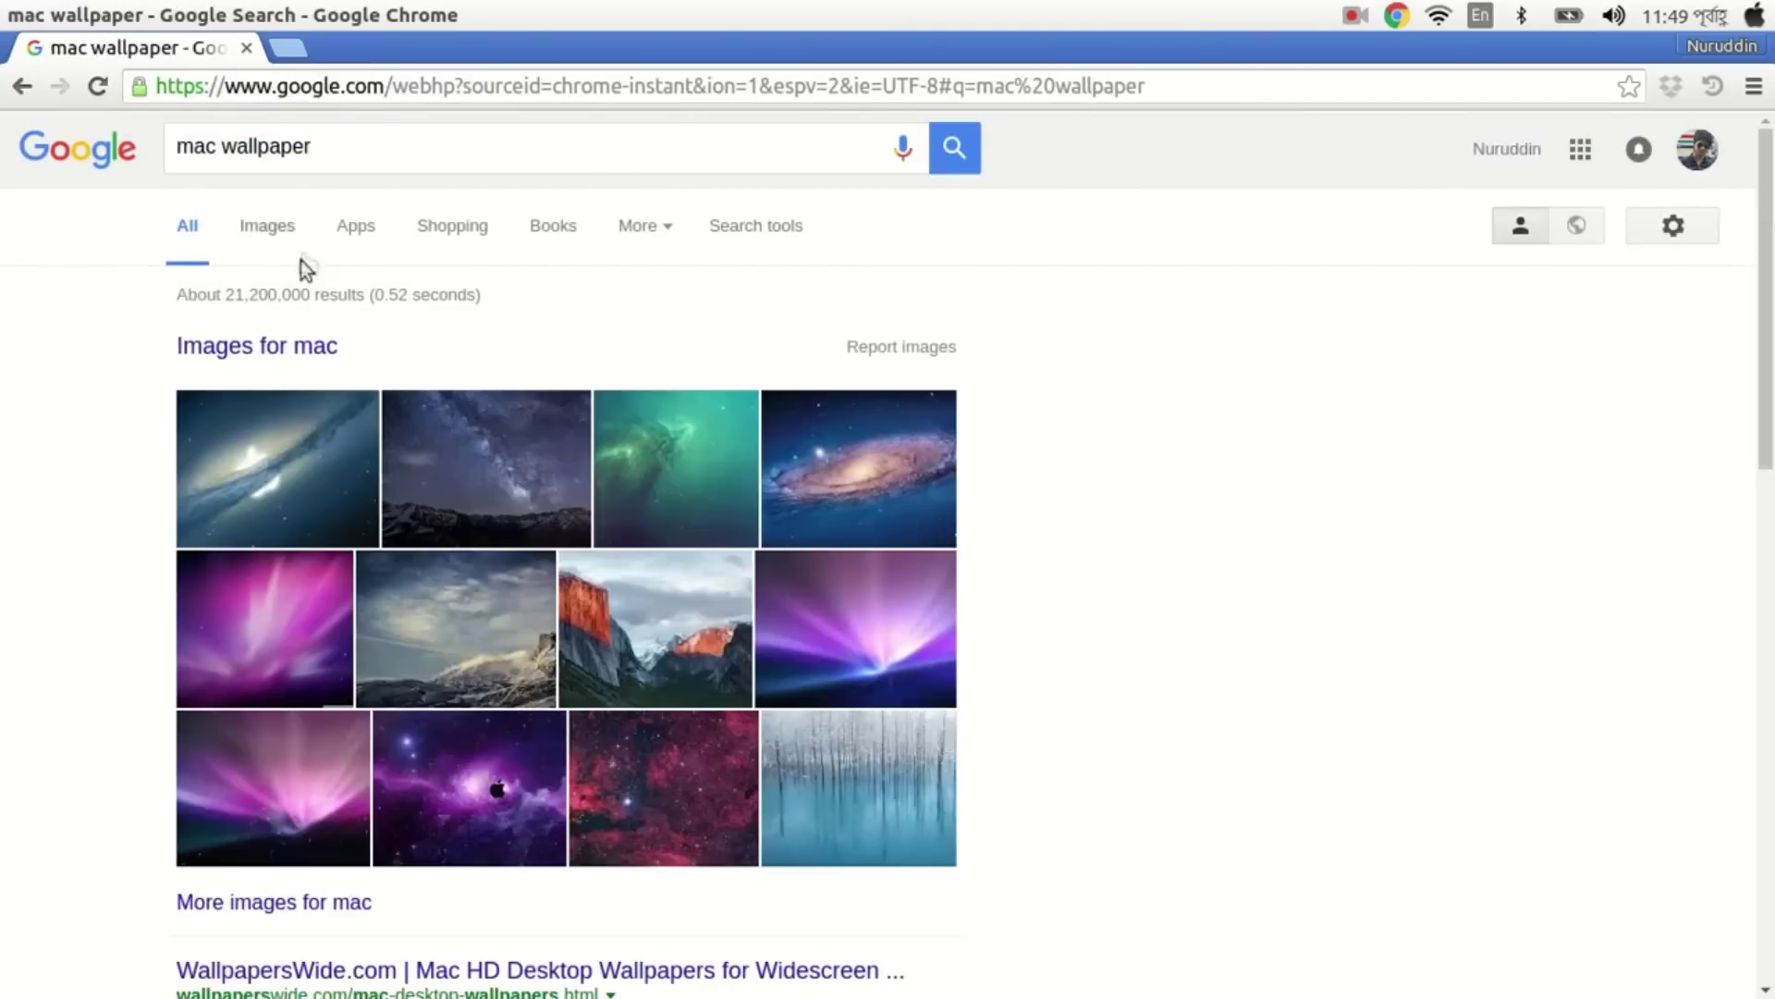
left_click(265, 233)
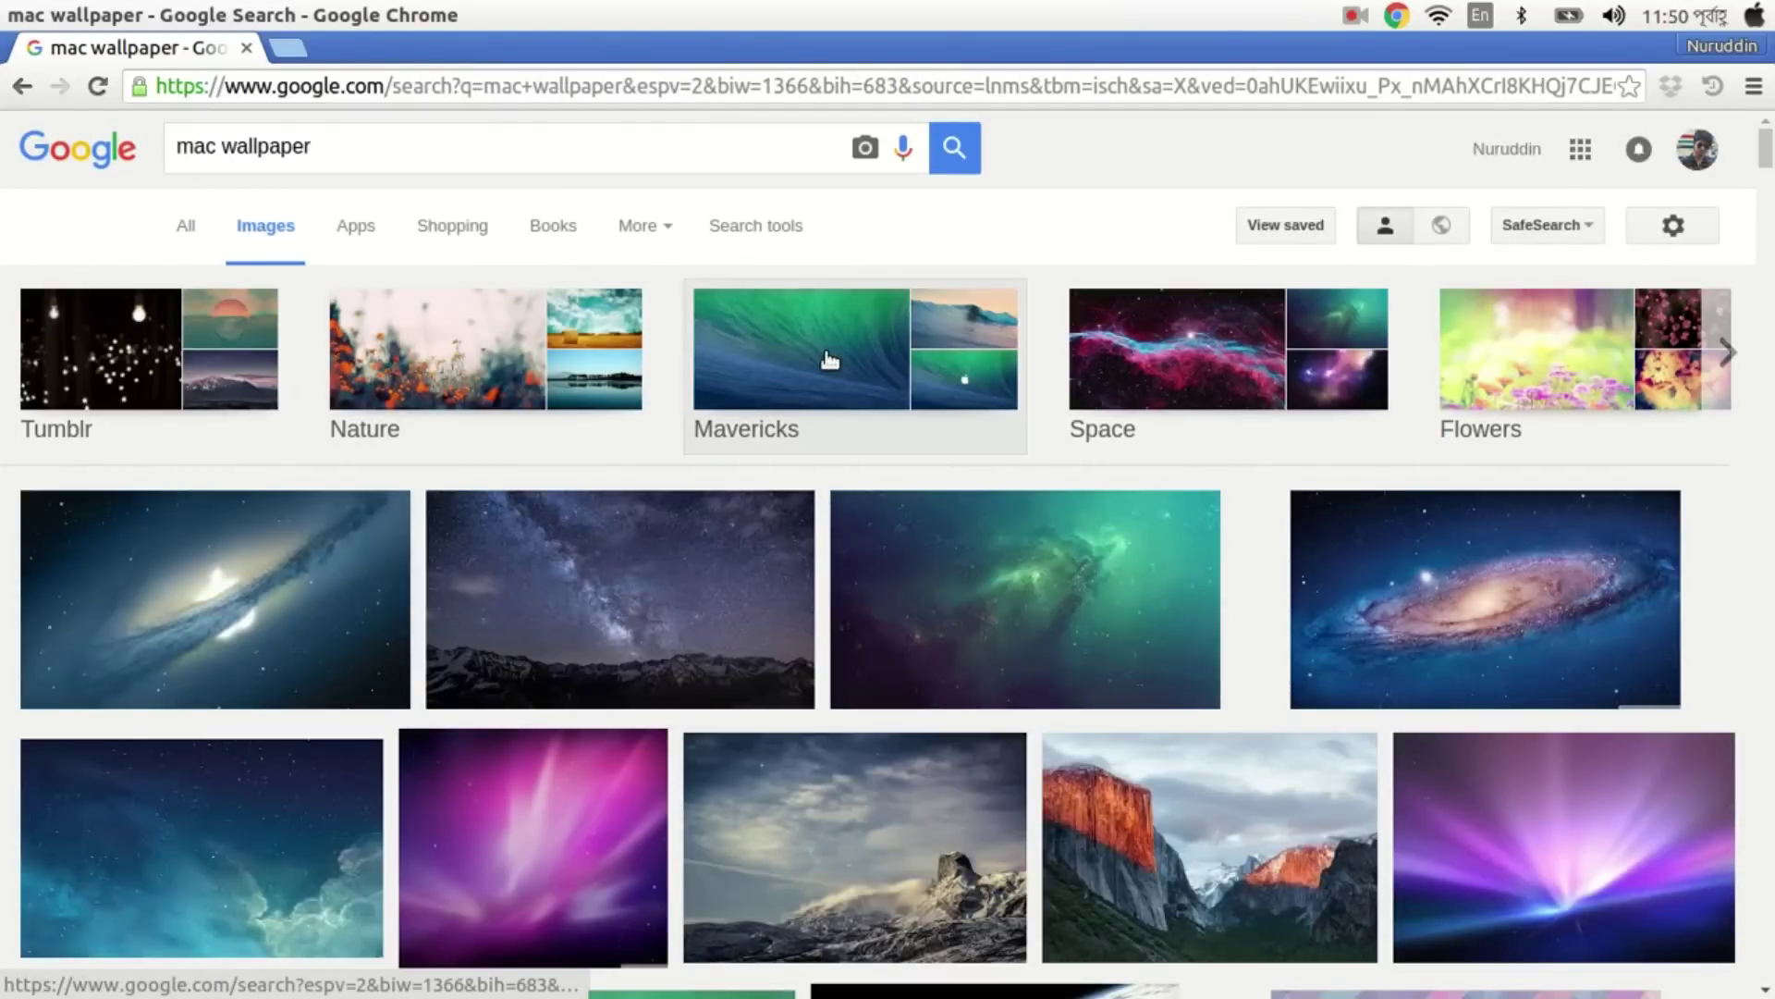
left_click(829, 361)
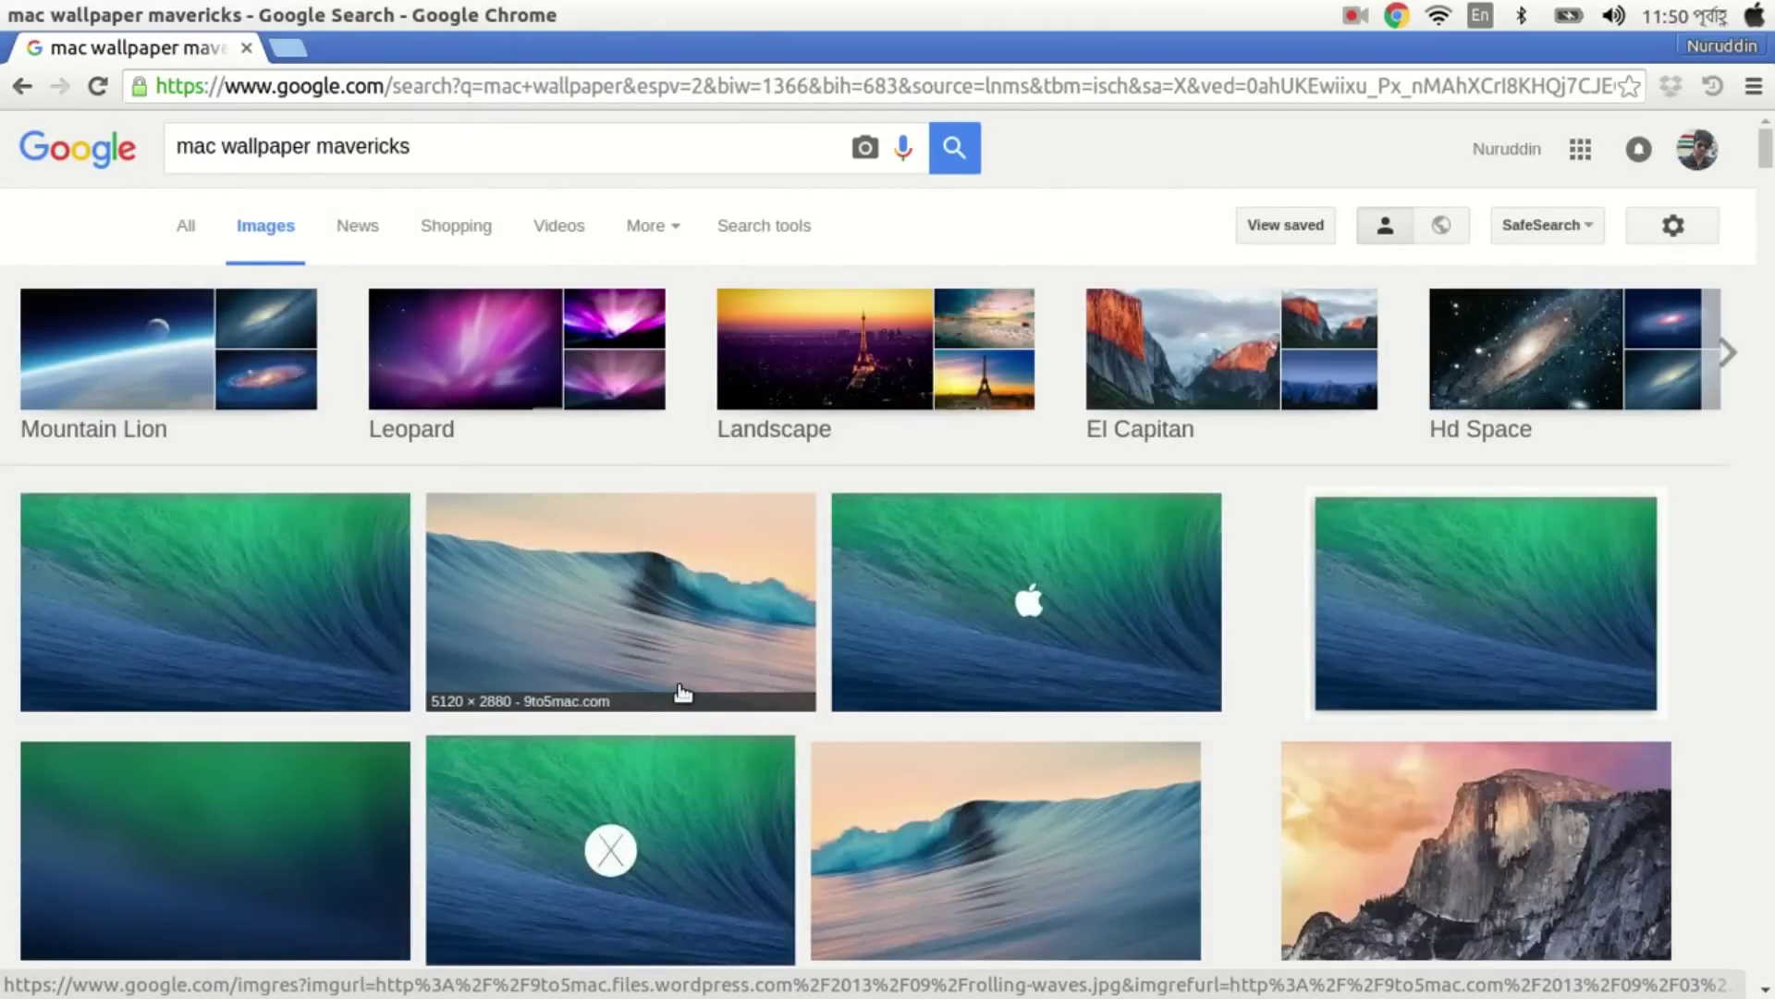
Open the 5120 × 2880 wave image from 9to5mac.com at full size and save it to the Desktop as rolling-waves.jpg.
scroll(683, 694, "down", 3)
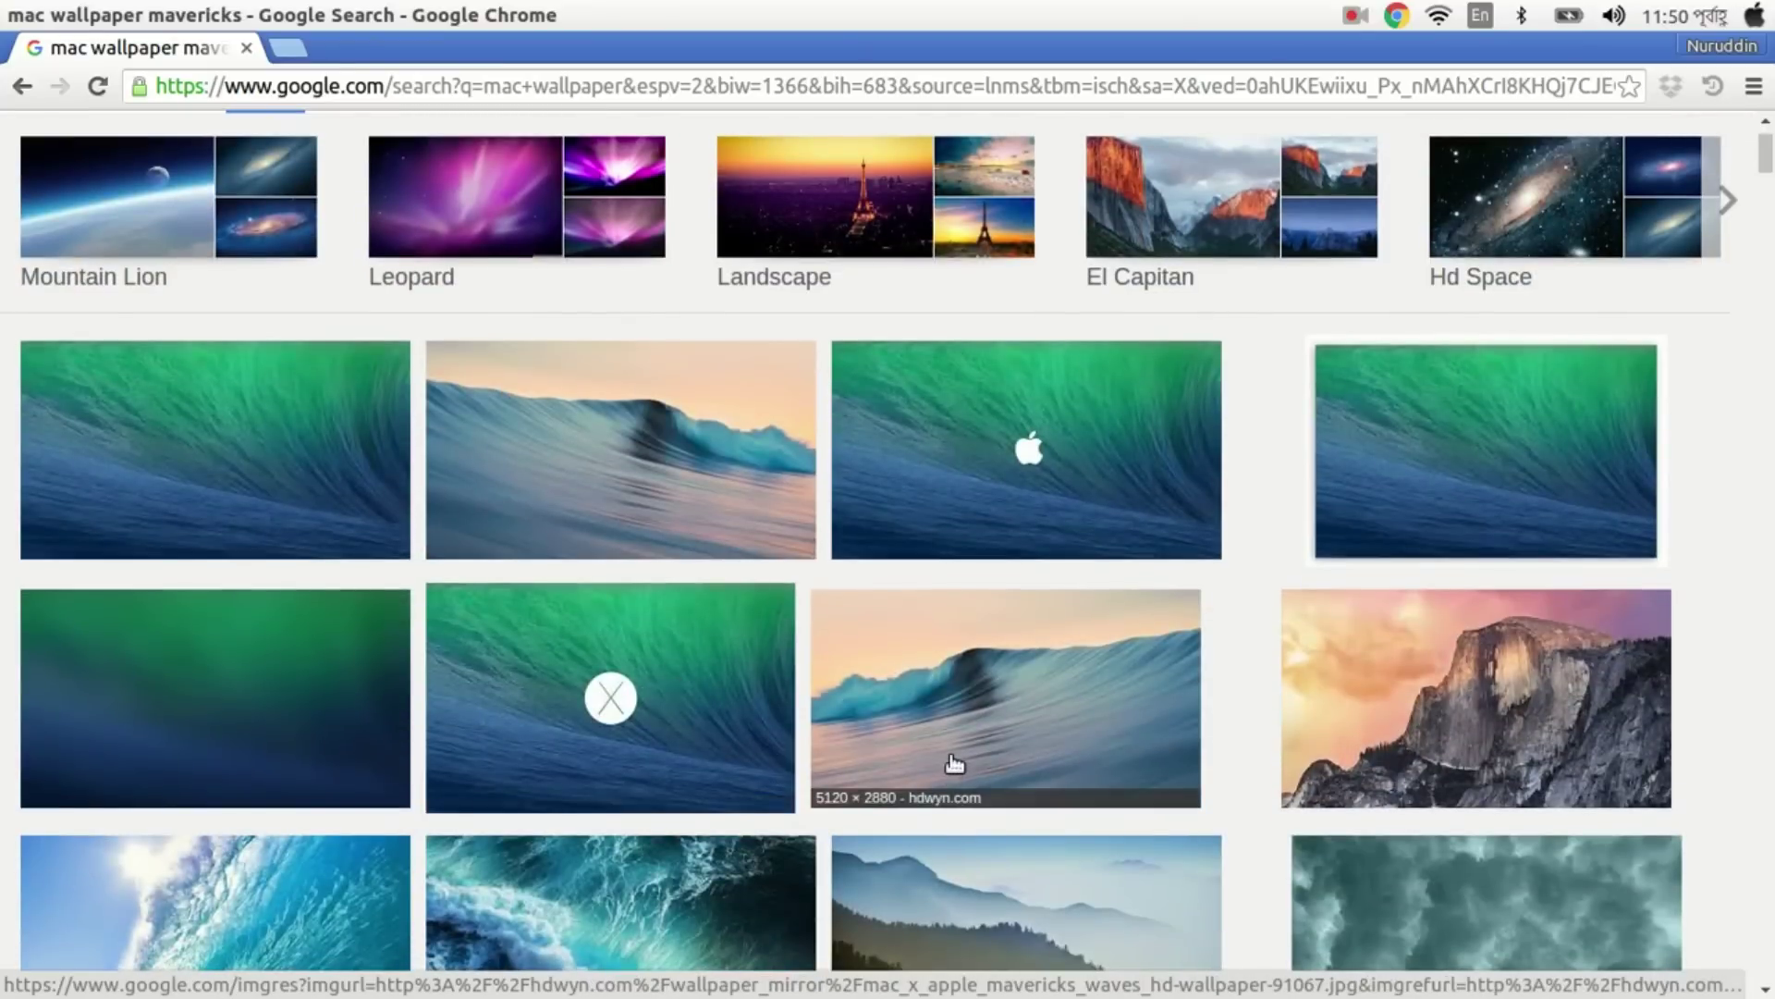
left_click(585, 414)
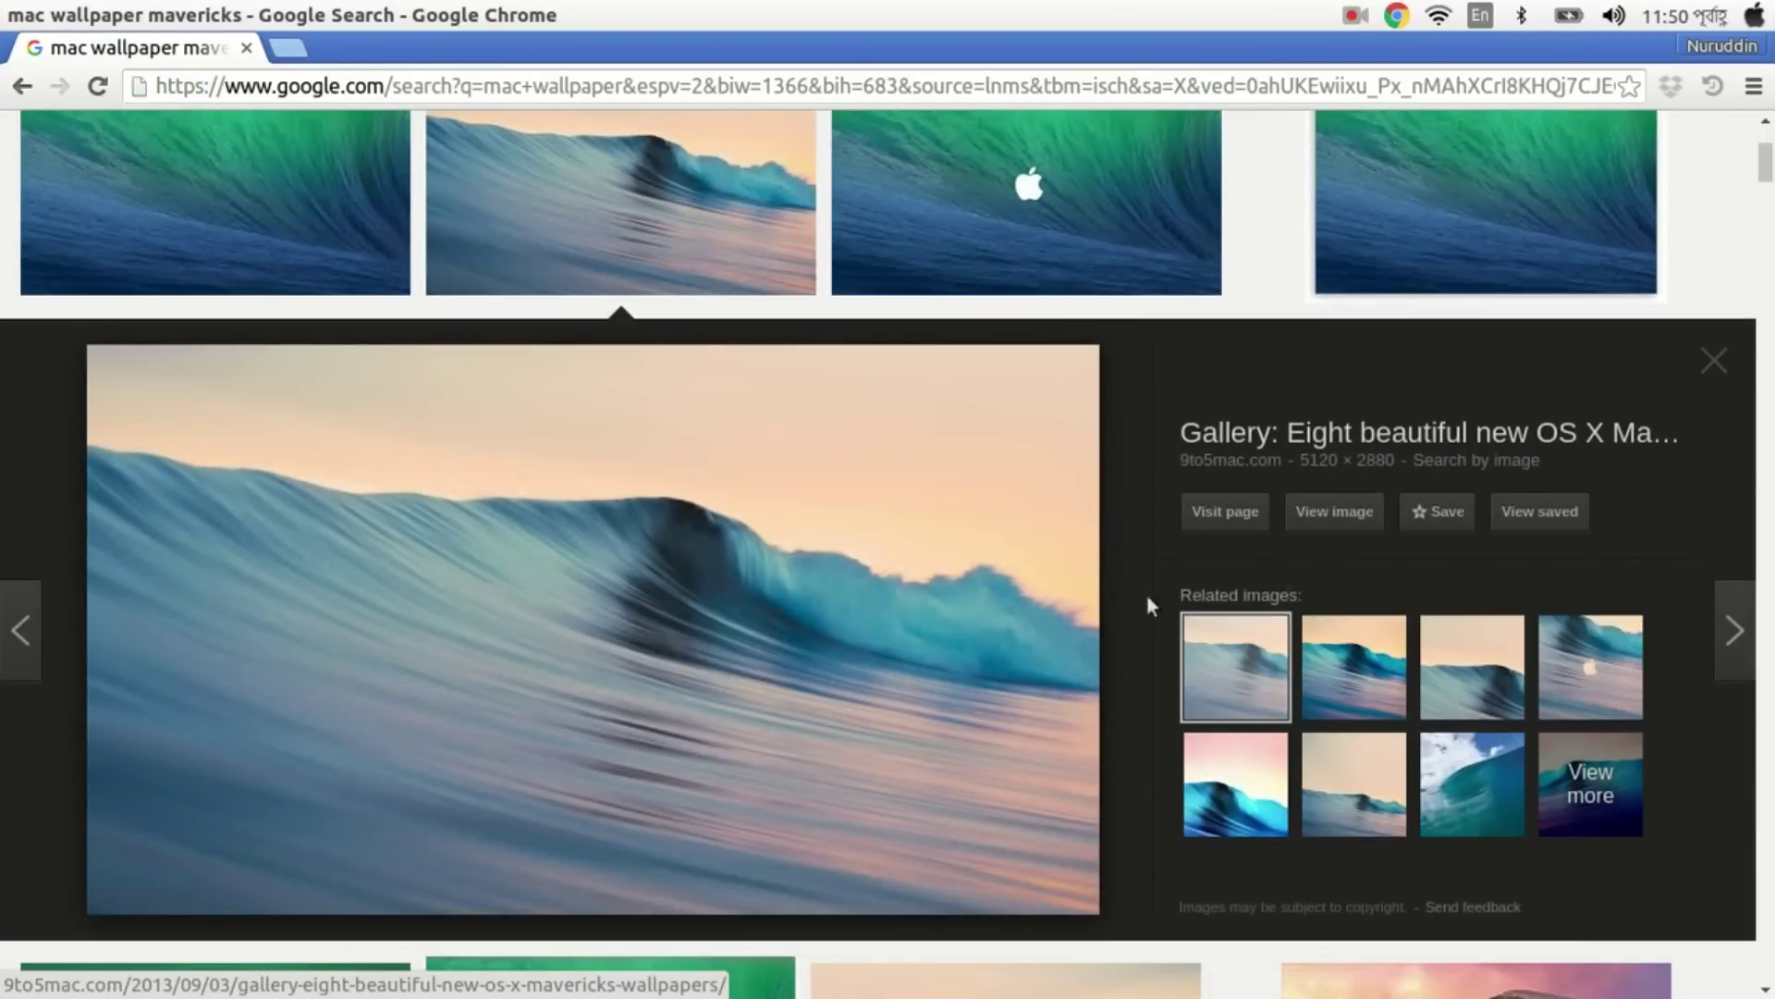
left_click(1359, 514)
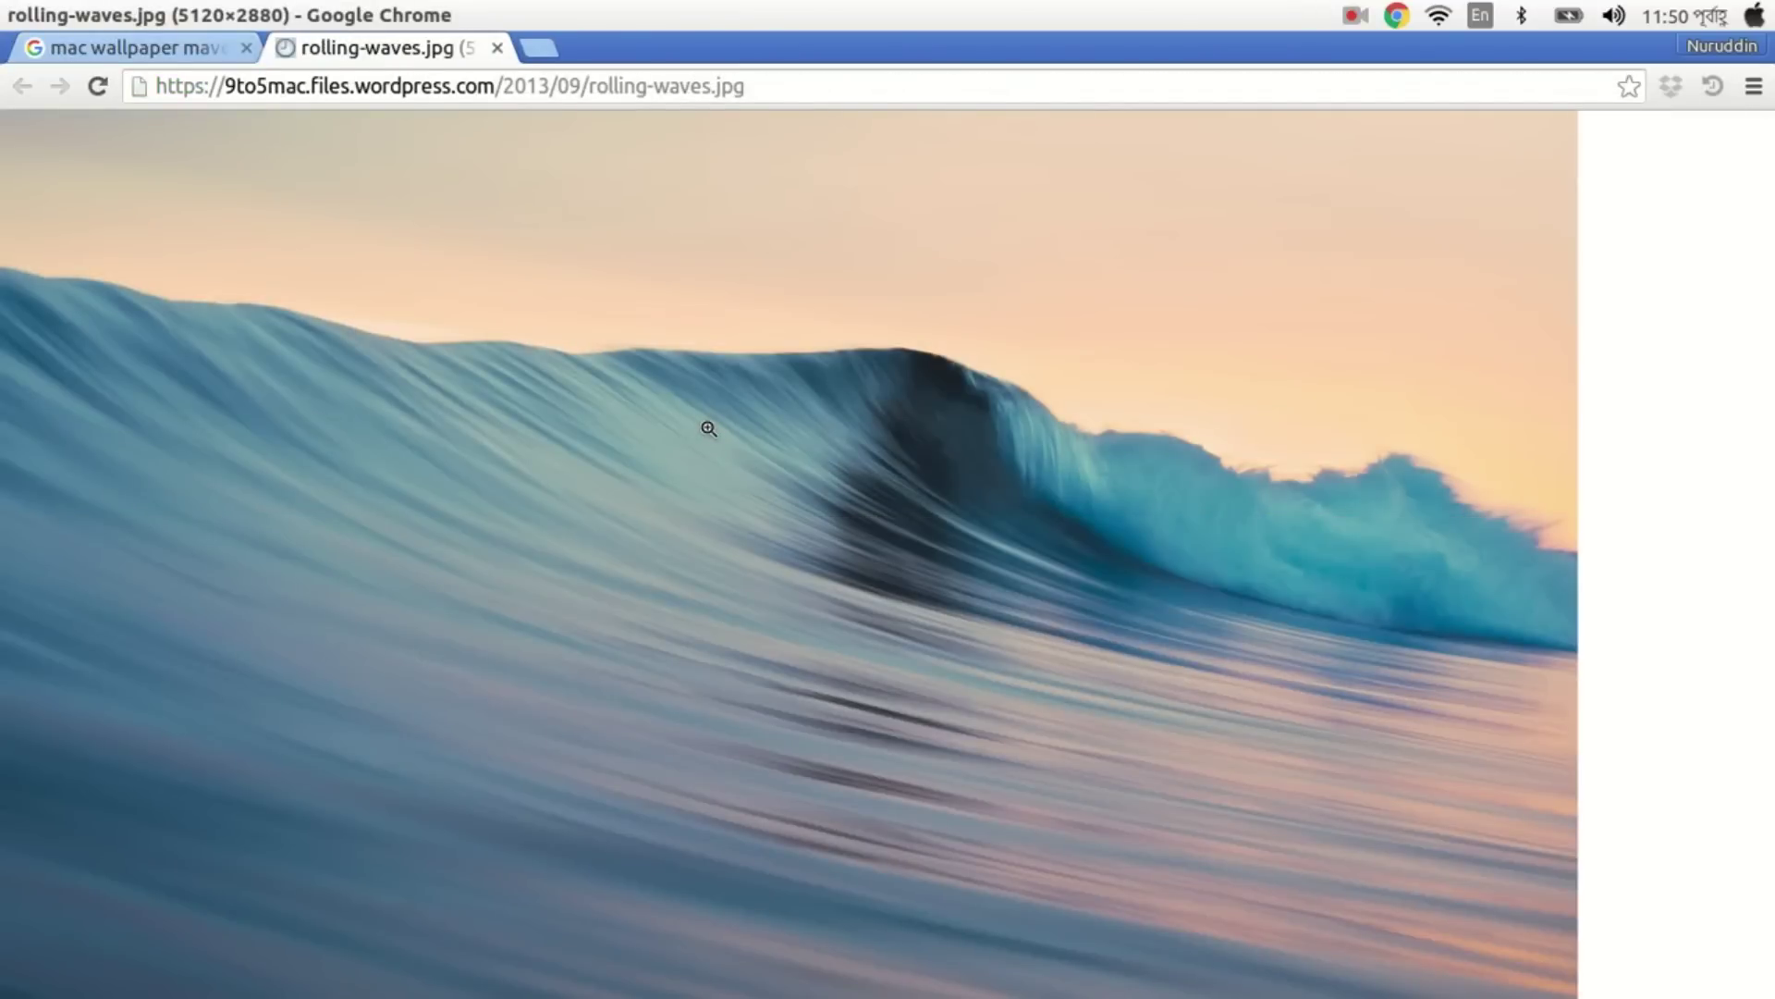
key("ctrl+s")
left_click(430, 399)
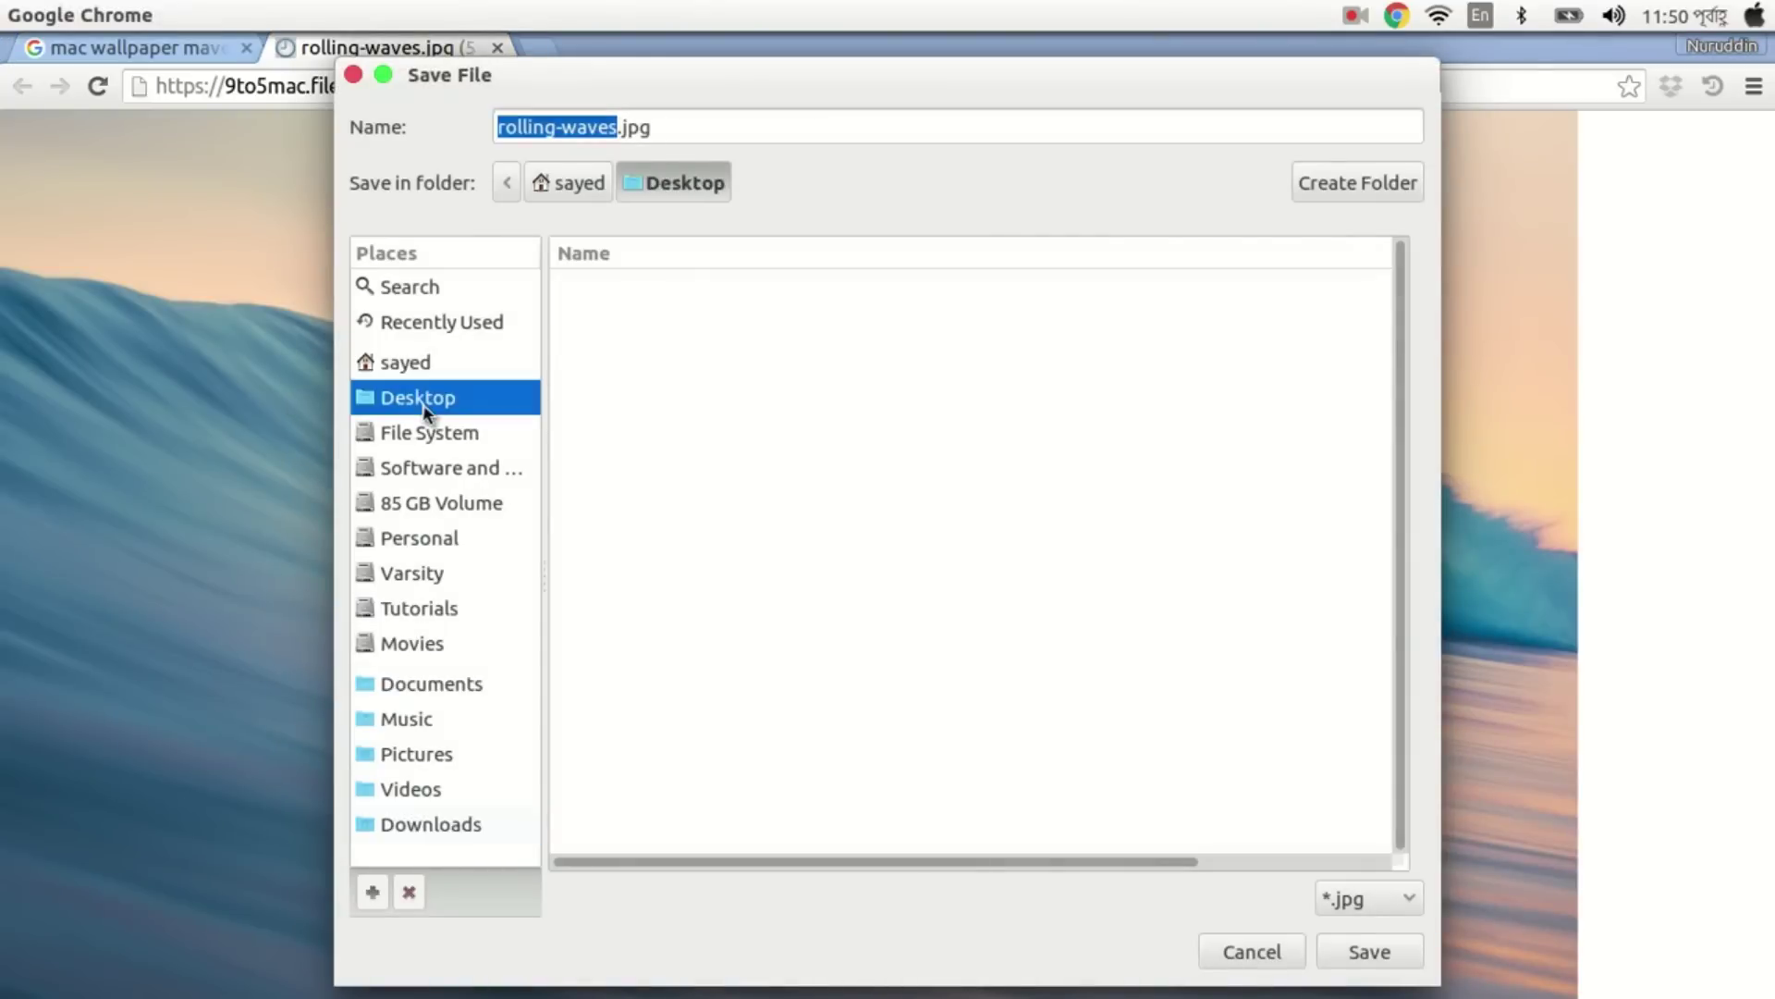
left_click(1367, 953)
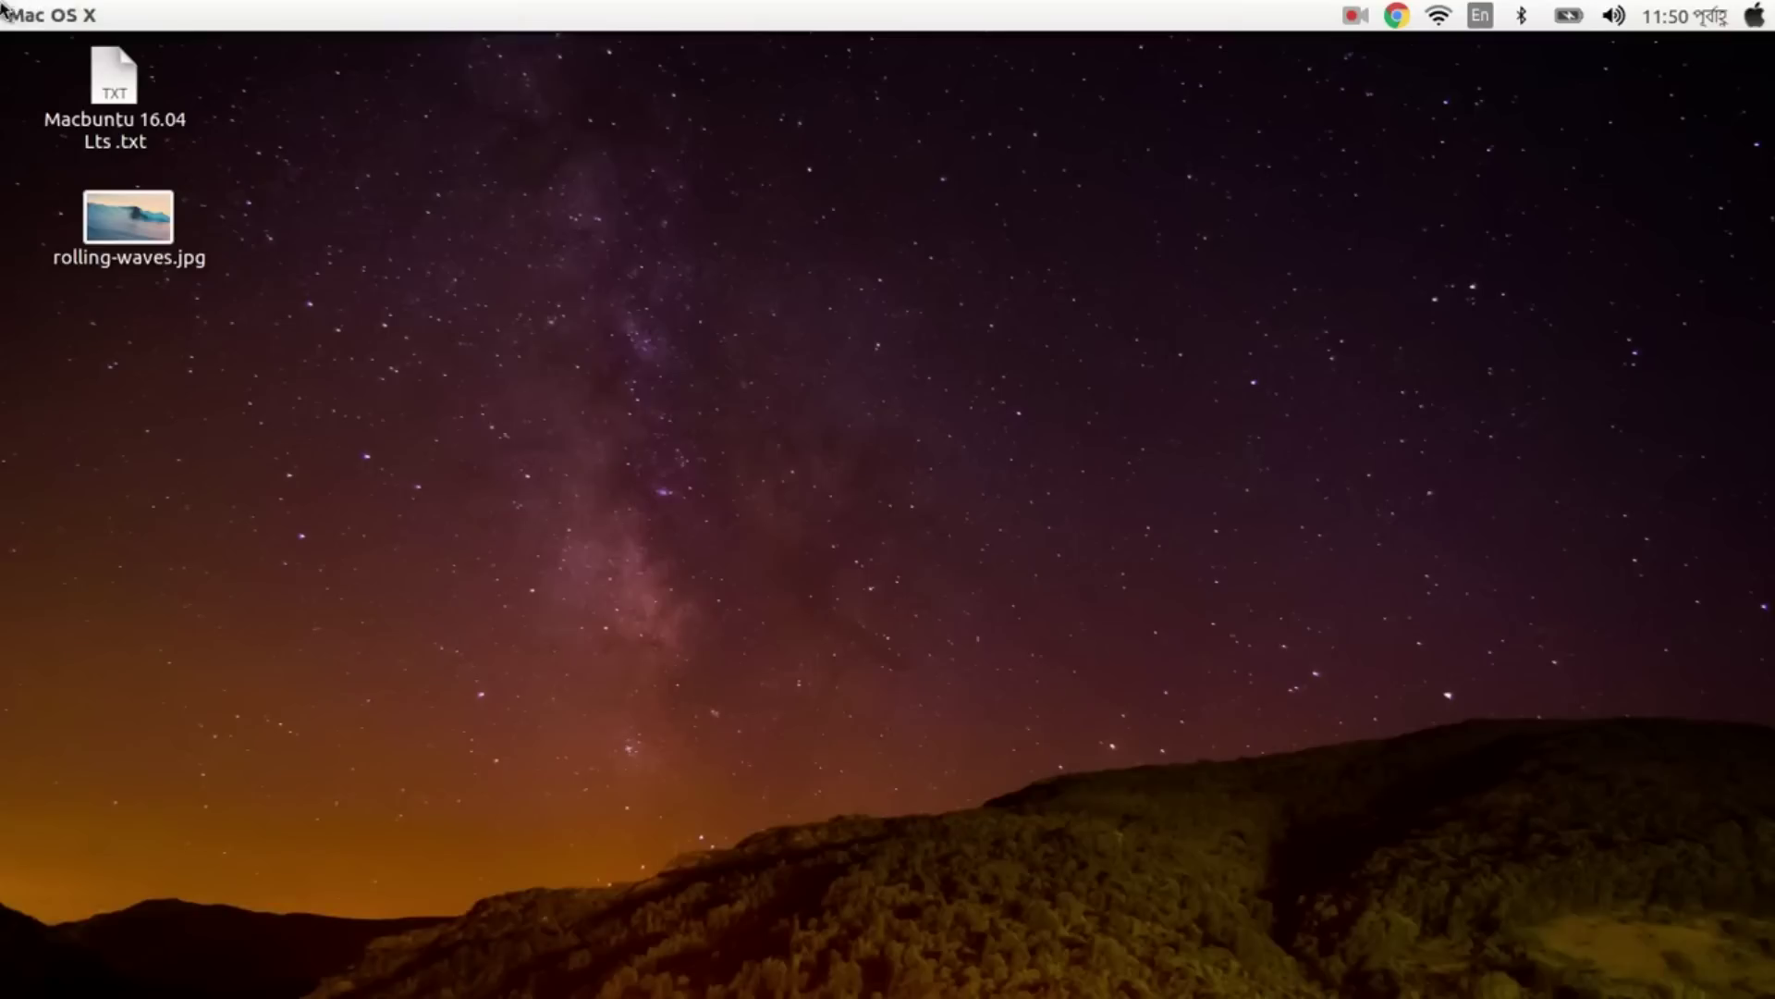
Set rolling-waves.jpg on the desktop as the wallpaper and permanently delete the image file.
left_click(14, 15)
left_click(155, 227)
right_click(156, 227)
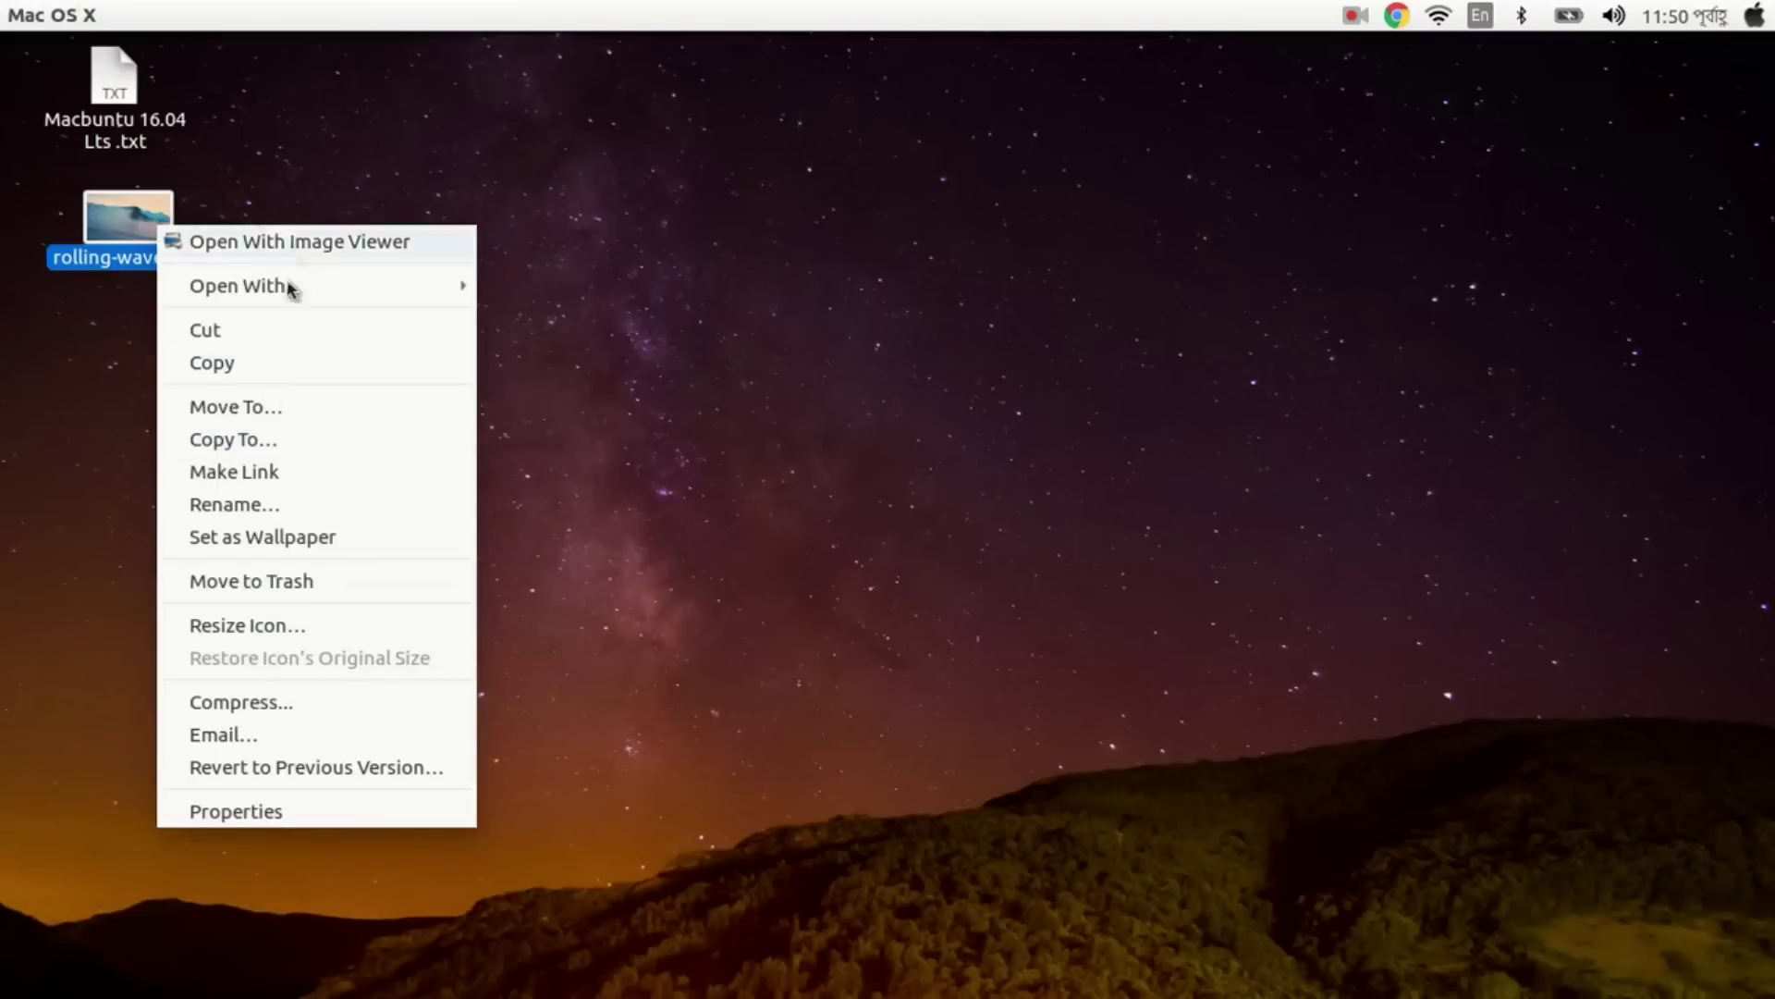
left_click(363, 552)
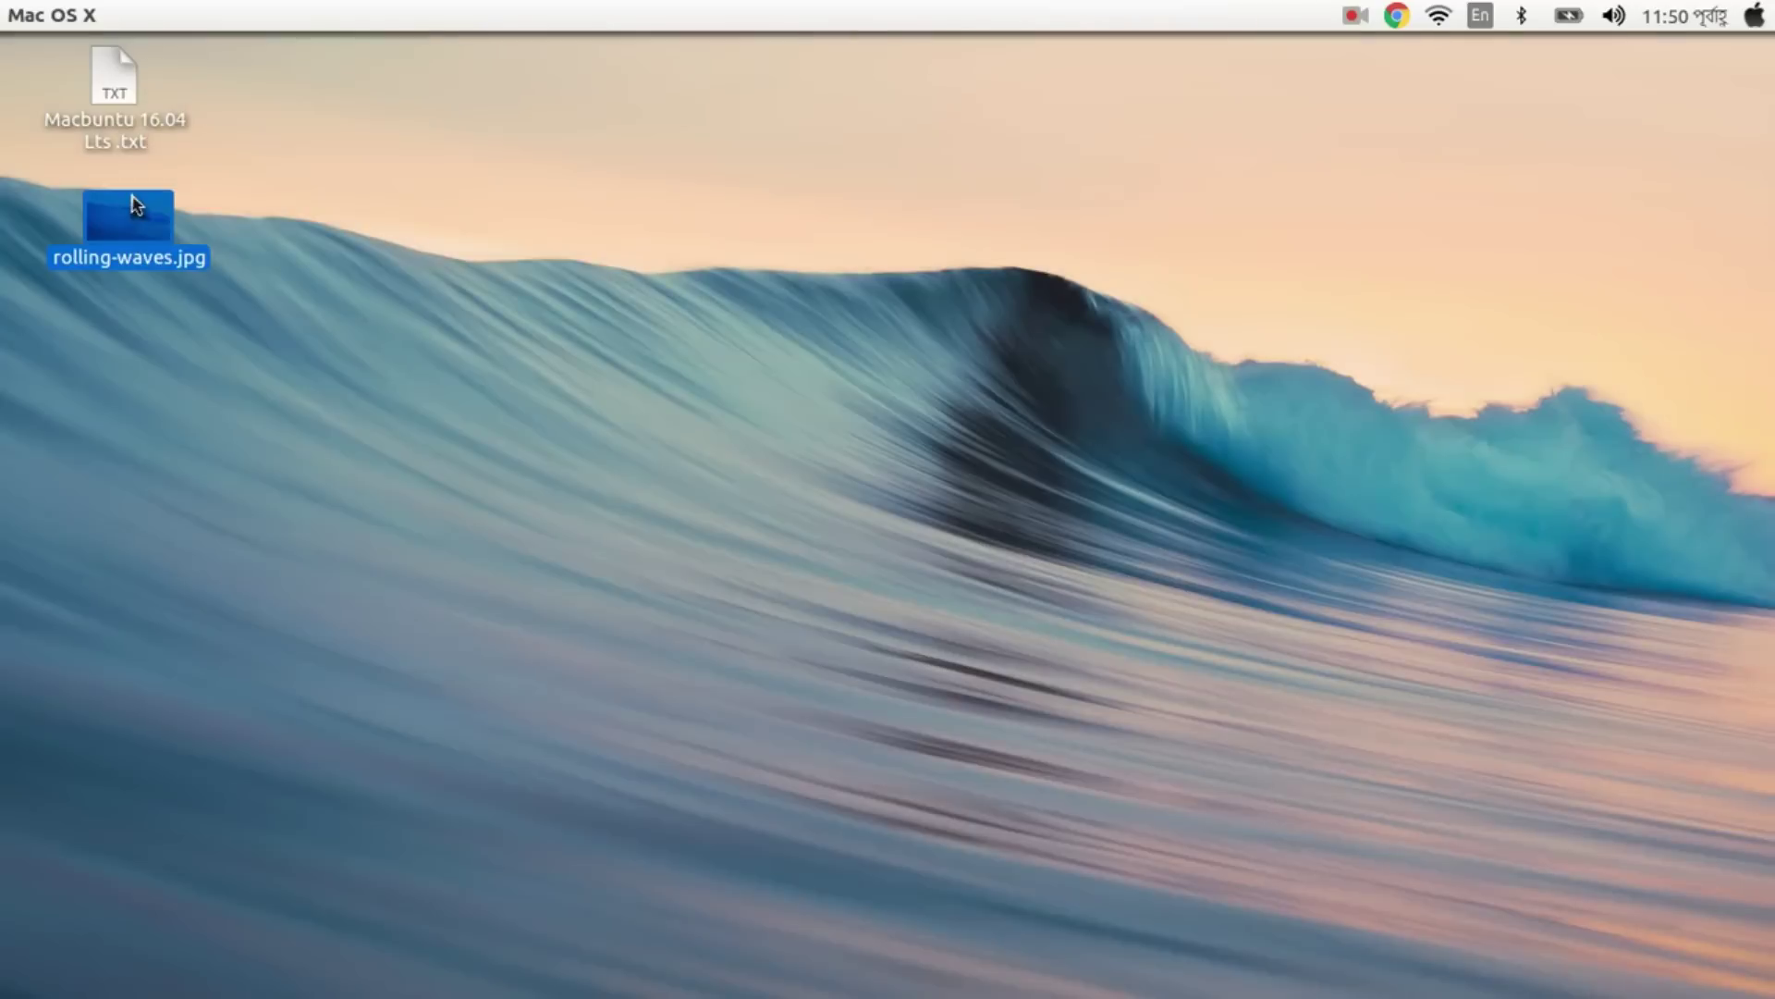
key("shift+Delete")
key("Return")
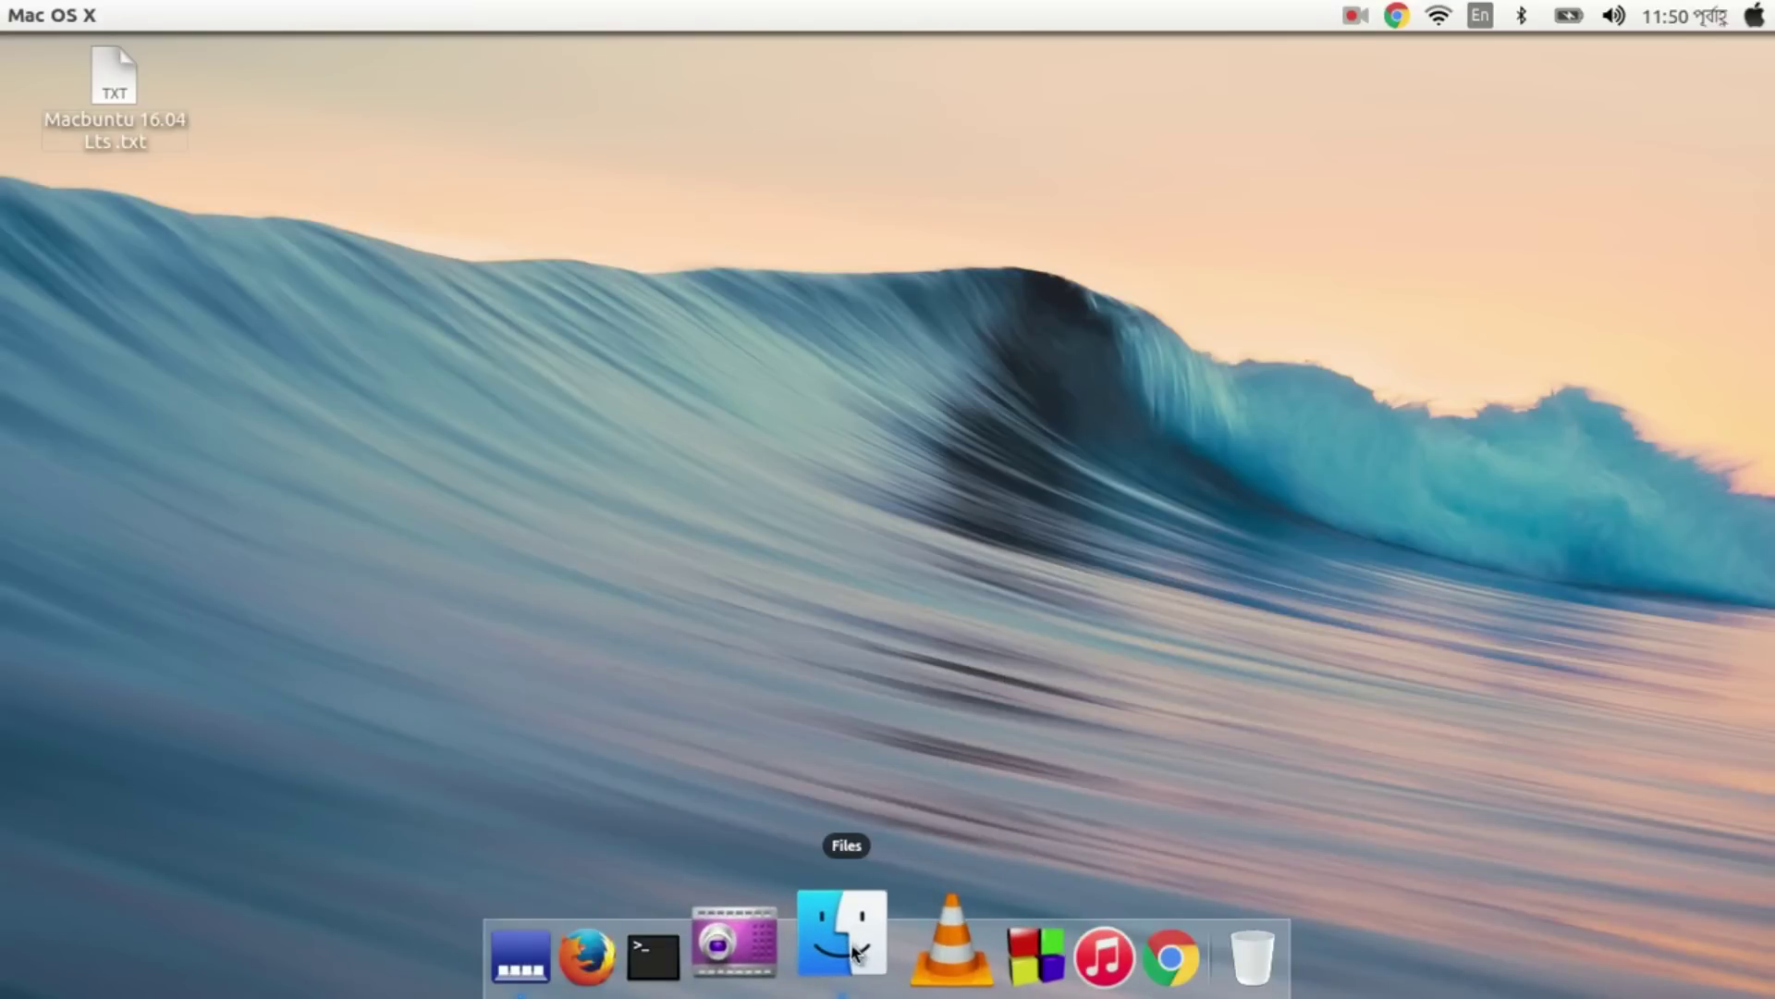
Check the window animations by repeatedly minimizing and restoring the Files window over the new wallpaper, and close it.
left_click(853, 953)
left_click(852, 952)
left_click(853, 953)
left_click(852, 952)
left_click(853, 953)
mouse_move(5, 245)
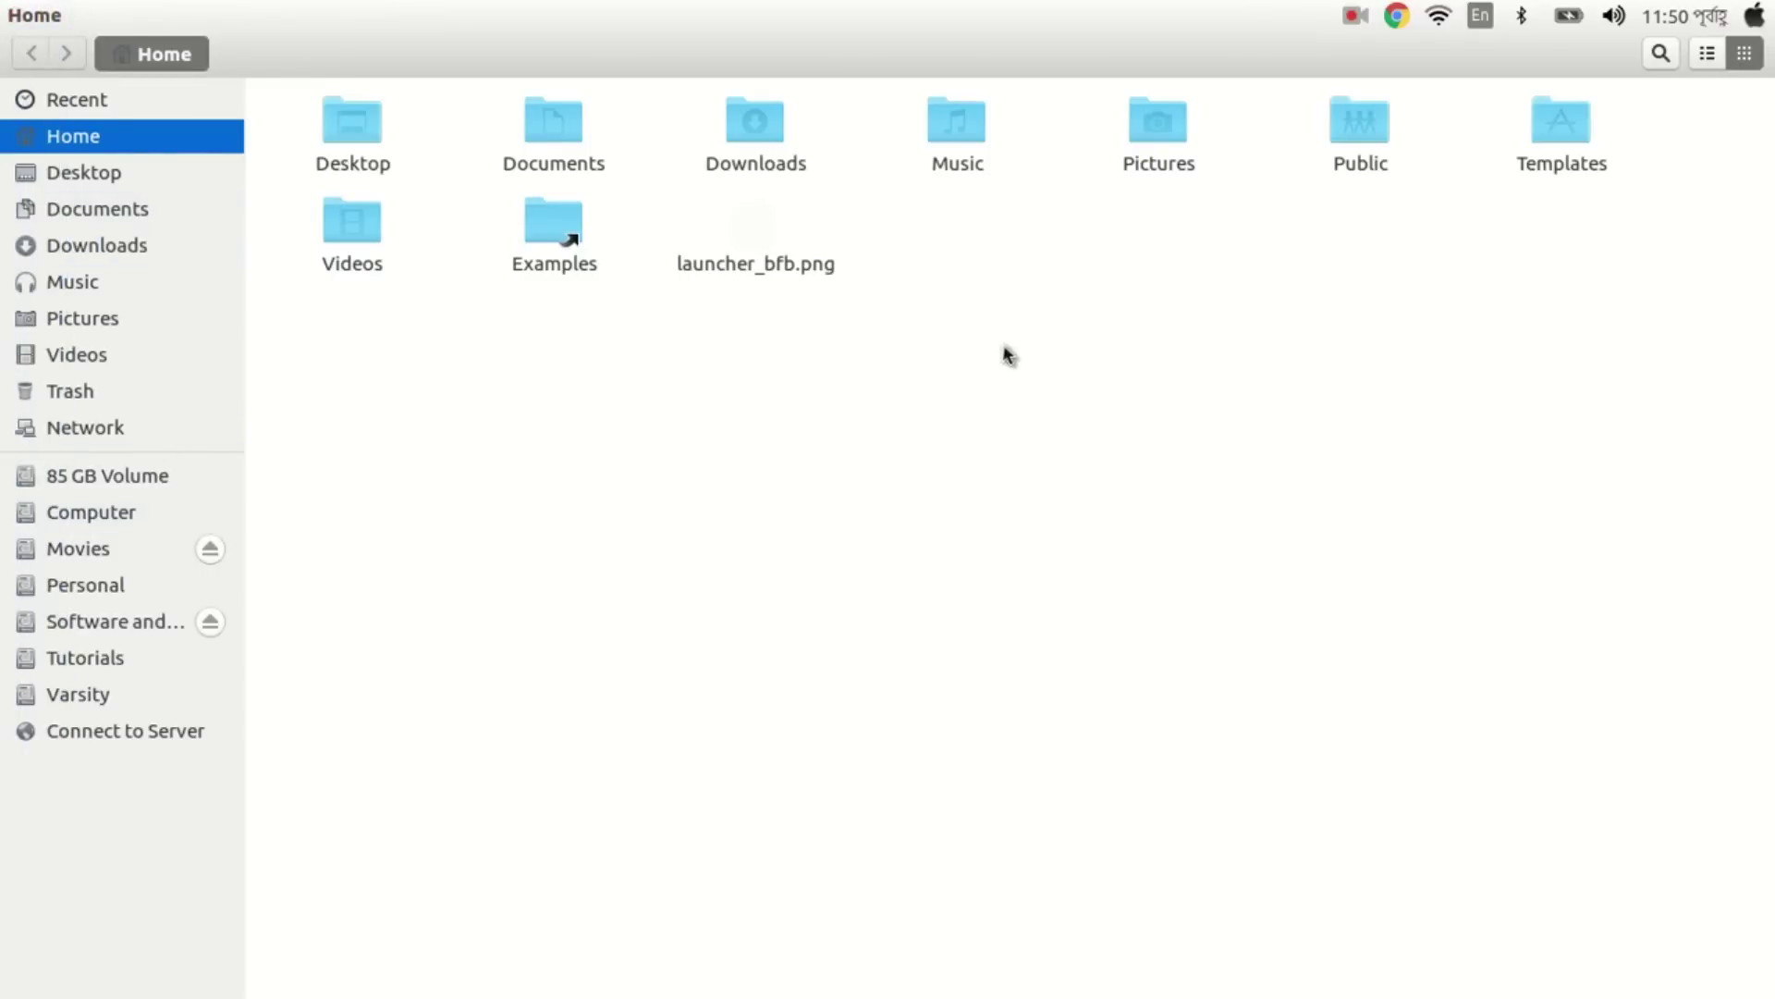
key("alt+F4")
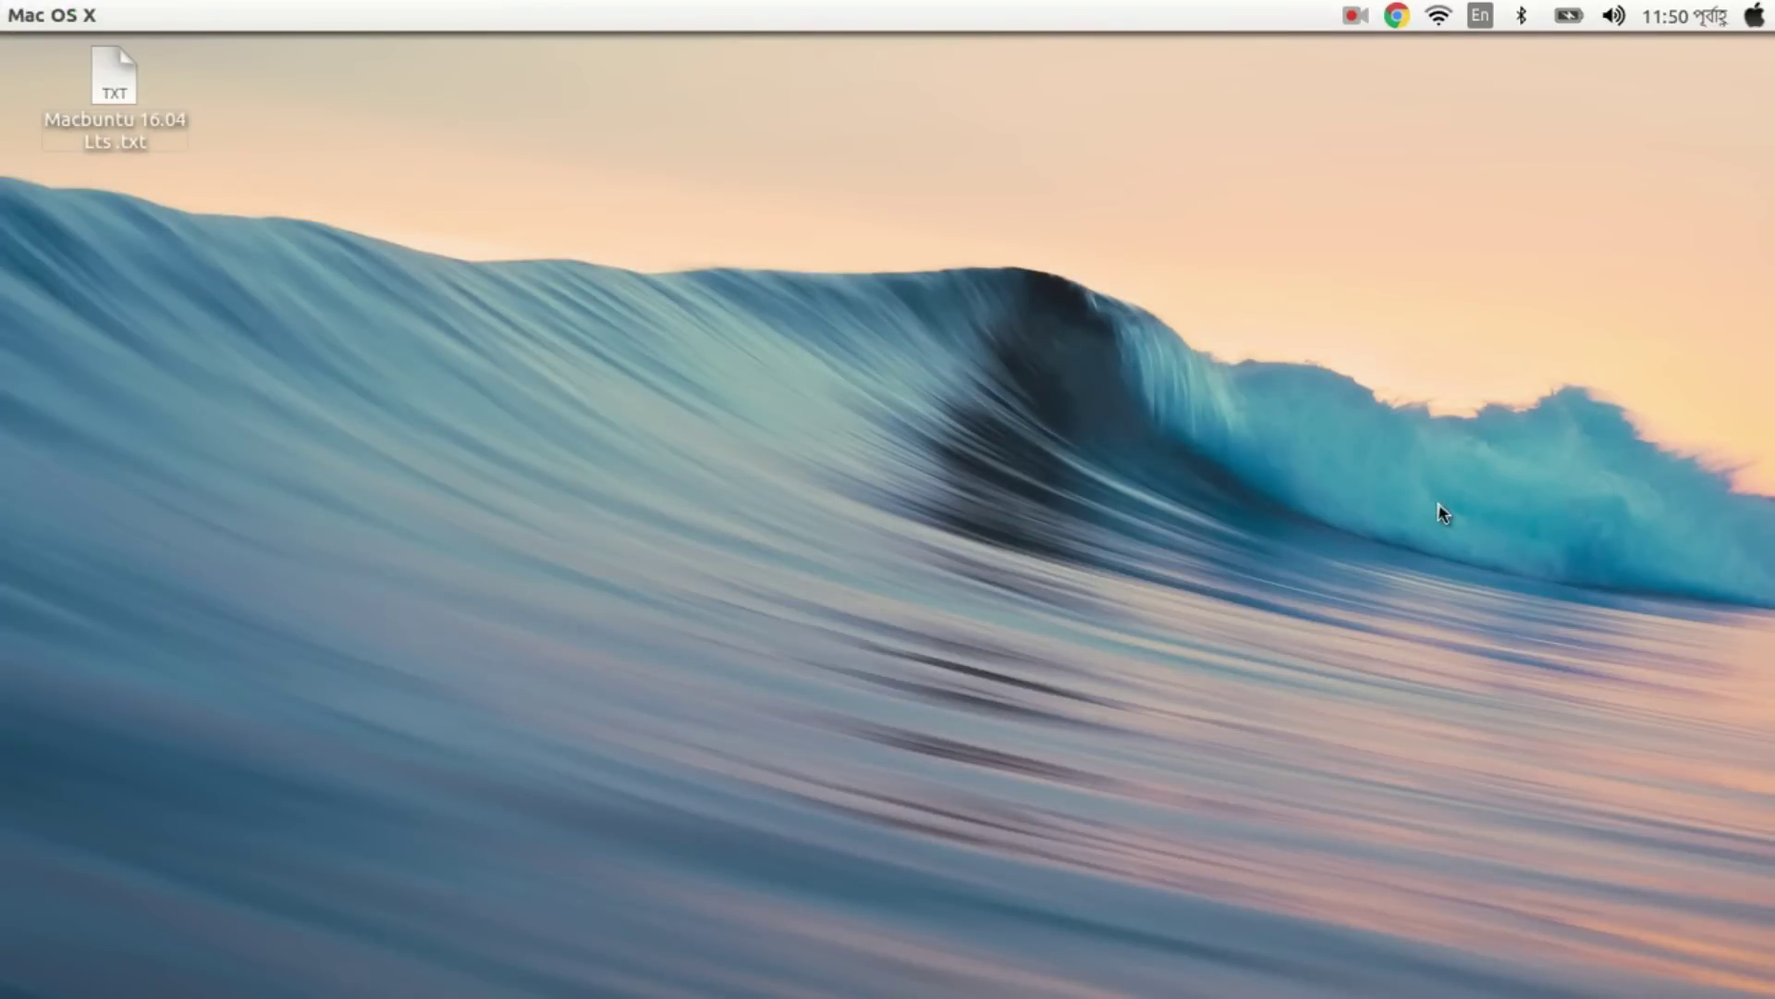